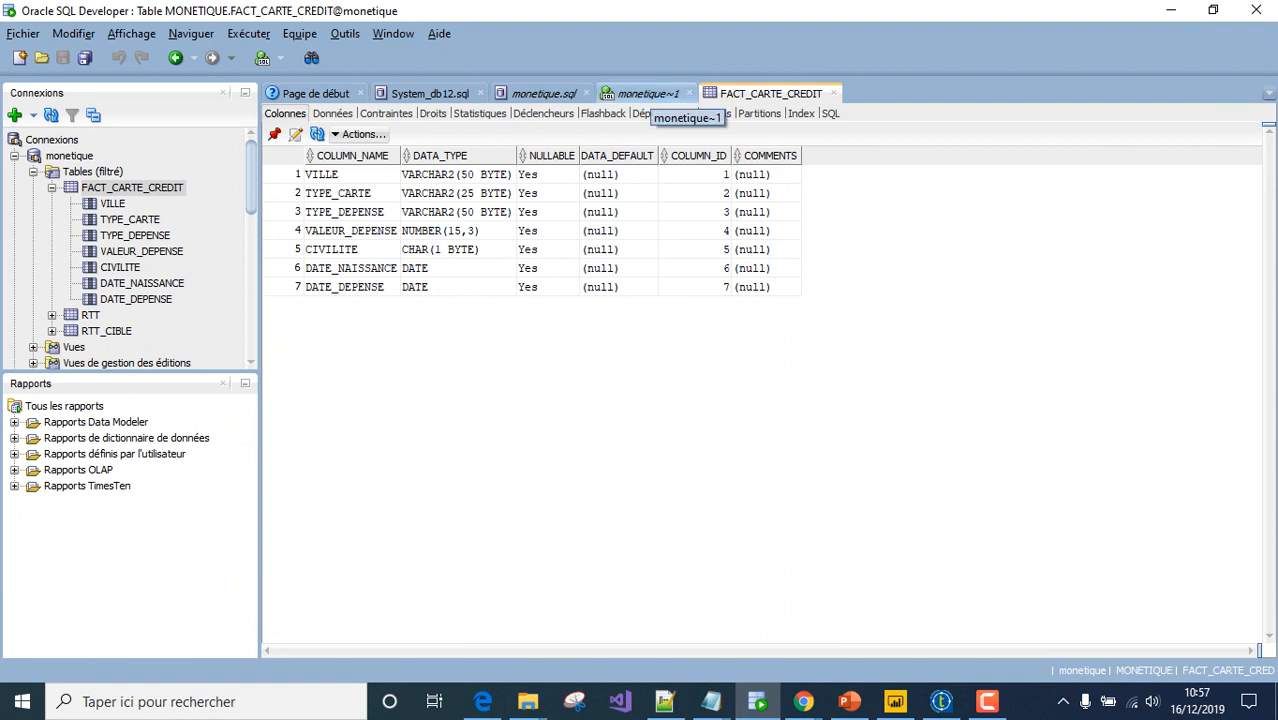
Generate a SELECT statement for FACT_CARTE_CREDIT in the monetique~1 worksheet
{"action": "left_click", "coordinate": [655, 94]}
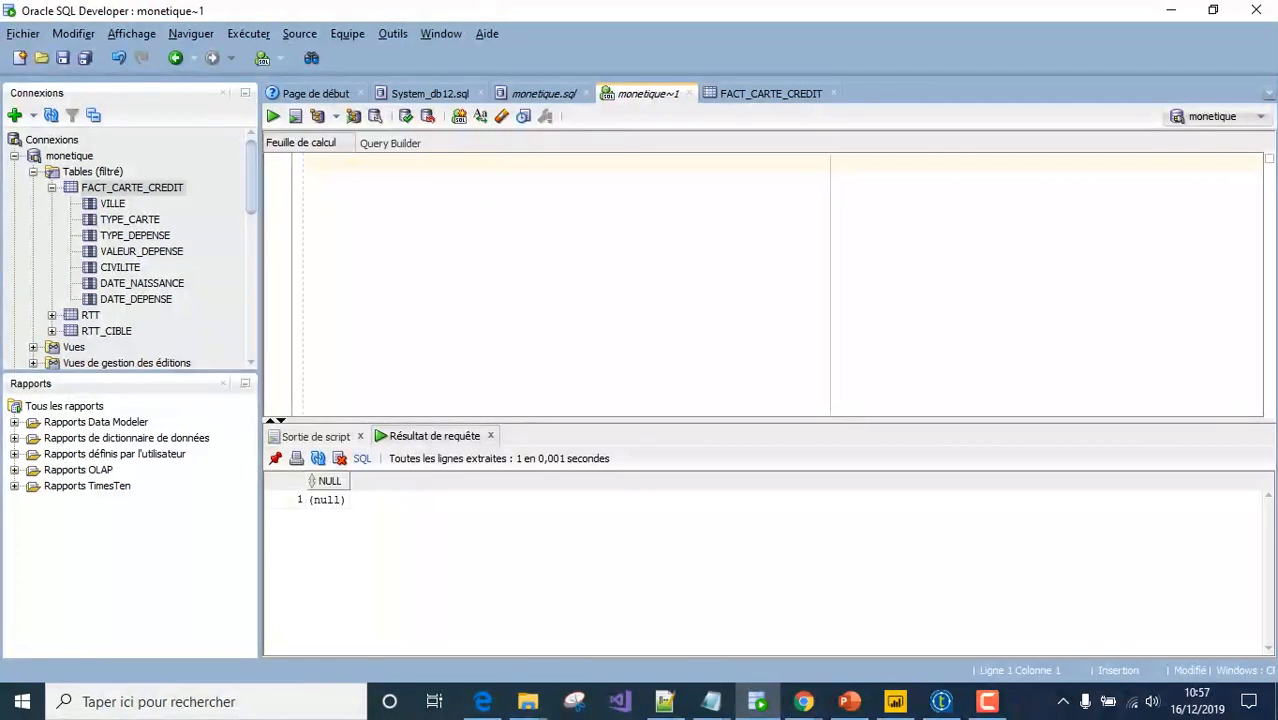
{"action": "left_click_drag", "start_coordinate": [132, 188], "coordinate": [400, 196]}
{"action": "left_click", "coordinate": [662, 432]}
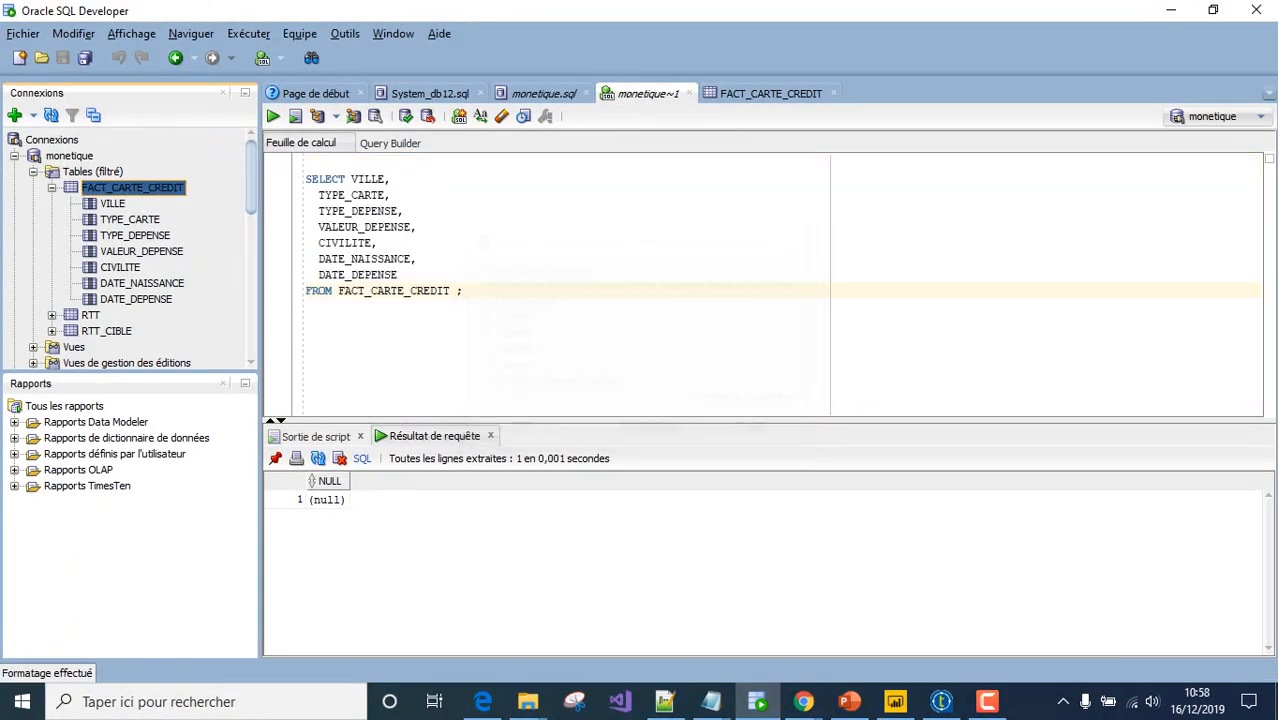
Run the whole query and scroll down through the 350 fetched rows
{"action": "key", "text": "ctrl+a"}
{"action": "key", "text": "ctrl+Return"}
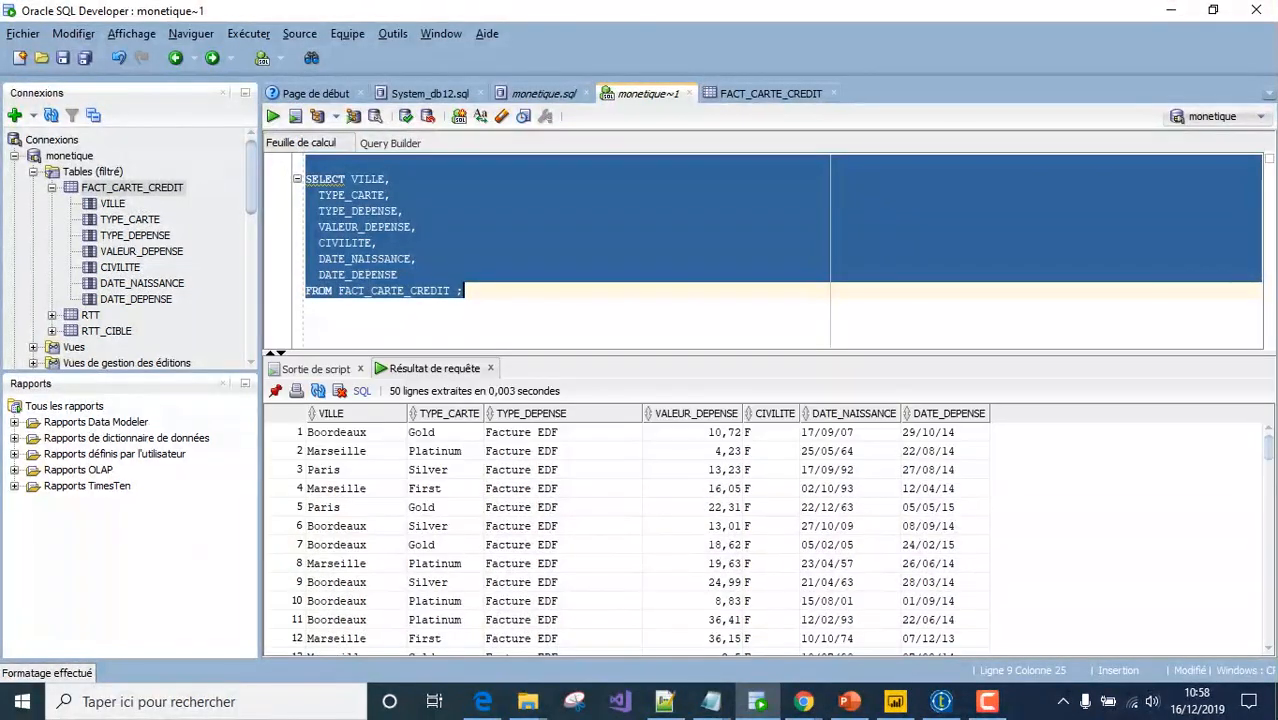
{"action": "scroll", "coordinate": [620, 540], "scroll_direction": "down", "scroll_amount": 2}
{"action": "scroll", "coordinate": [620, 540], "scroll_direction": "down", "scroll_amount": 20}
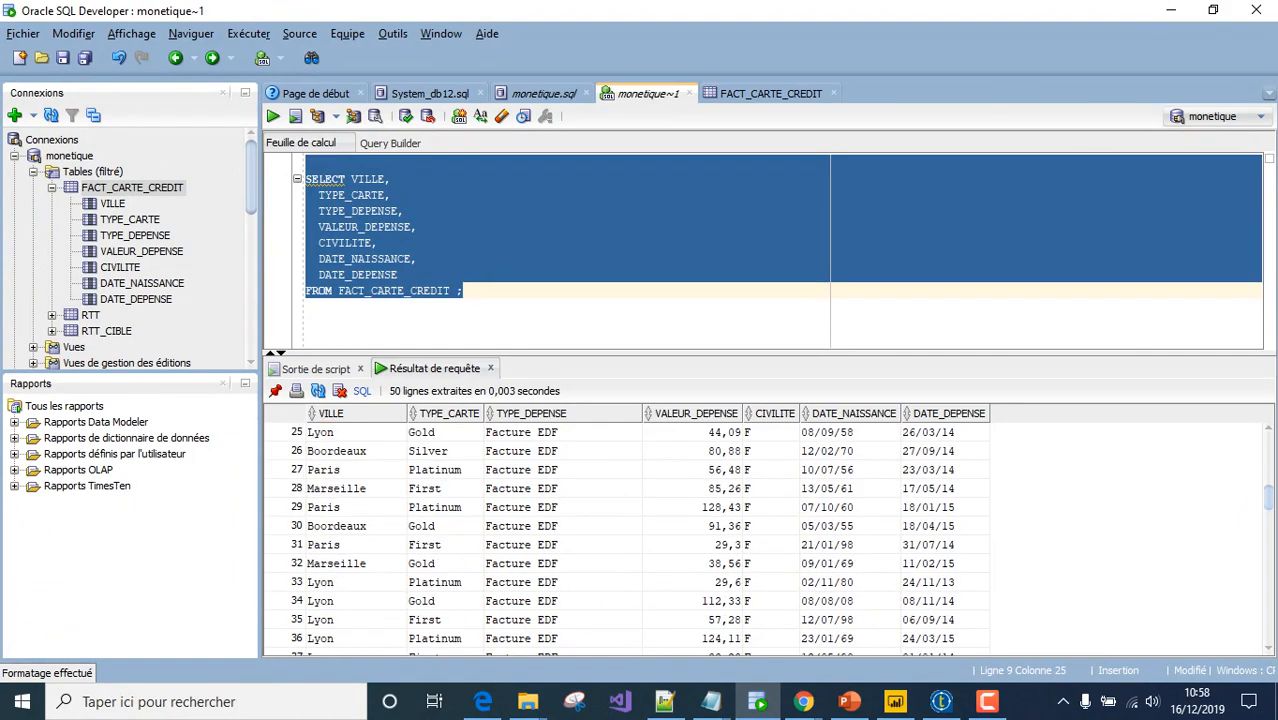
{"action": "scroll", "coordinate": [620, 540], "scroll_direction": "down", "scroll_amount": 20}
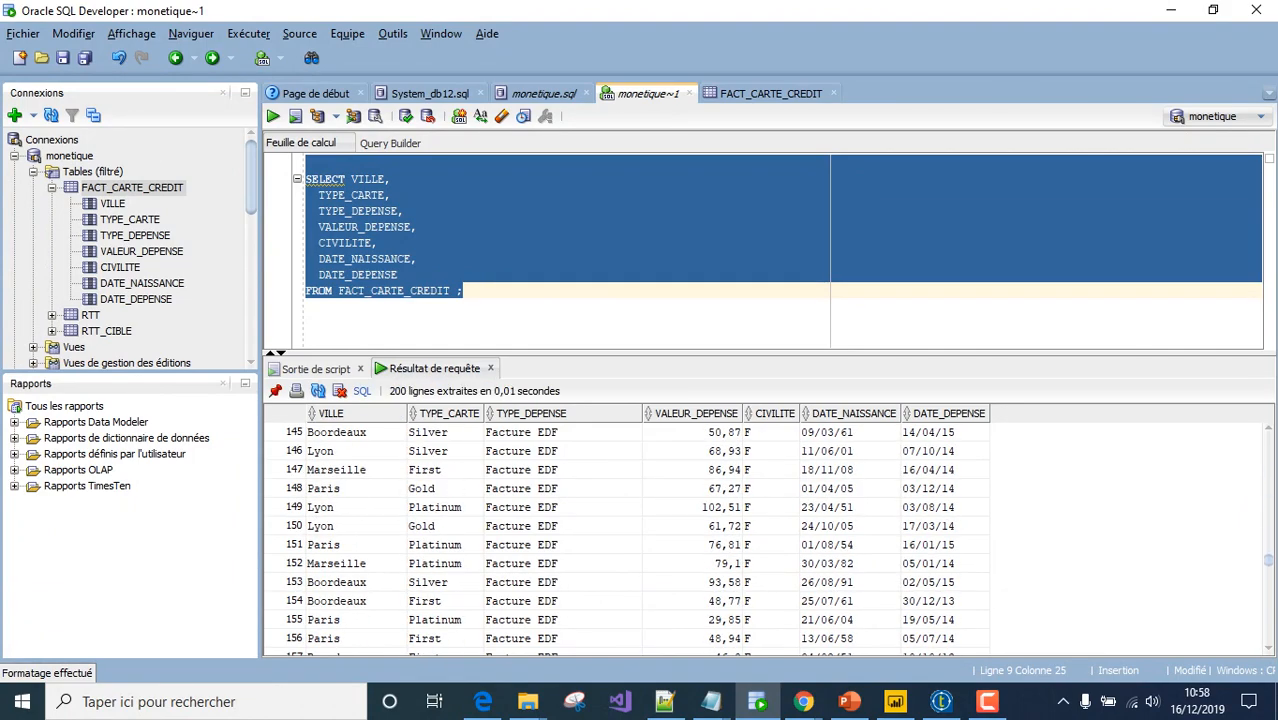
{"action": "scroll", "coordinate": [620, 540], "scroll_direction": "down", "scroll_amount": 20}
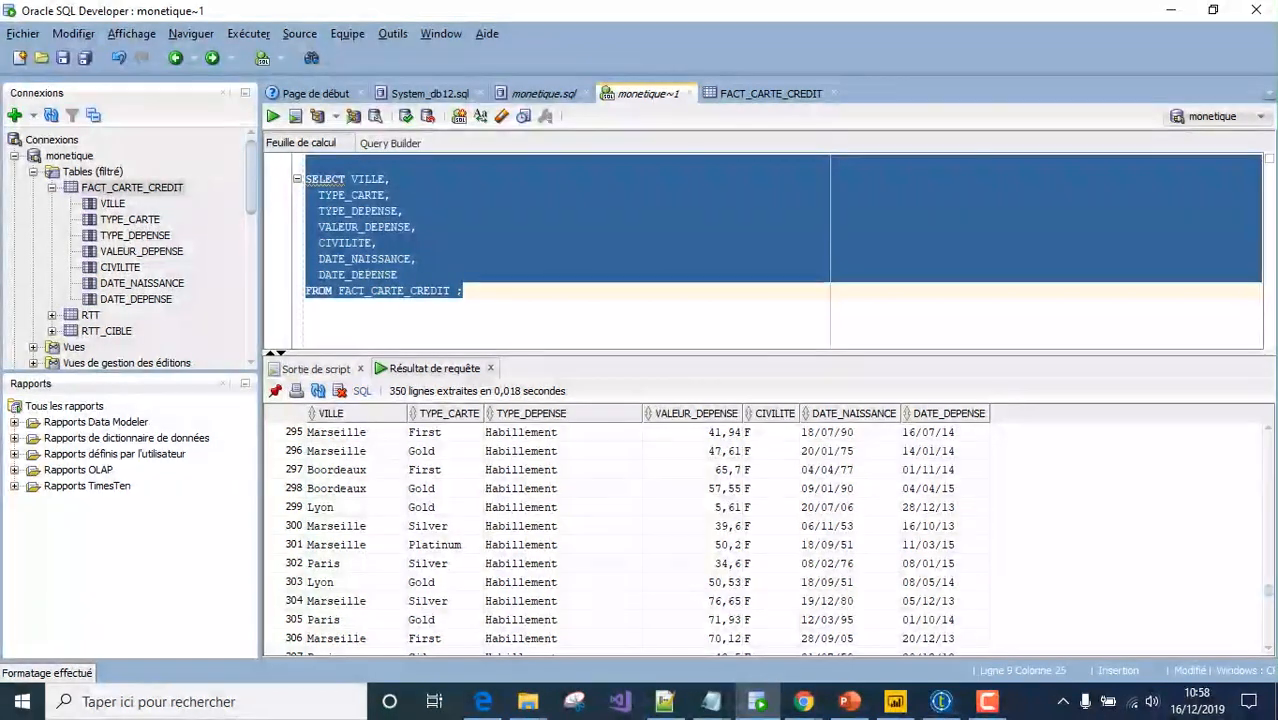
Step down through the VILLE result rows until 400 rows are fetched
{"action": "left_click", "coordinate": [336, 432]}
{"action": "key", "text": "Down"}
{"action": "key", "text": "Down"}
{"action": "key", "text": "Down"}
{"action": "key", "text": "Down"}
{"action": "key", "text": "Down"}
{"action": "key", "text": "Down"}
{"action": "key", "text": "Down"}
{"action": "key", "text": "Down"}
{"action": "key", "text": "Down"}
{"action": "key", "text": "Down"}
{"action": "key", "text": "Down"}
{"action": "key", "text": "Down"}
{"action": "key", "text": "Down"}
{"action": "key", "text": "Down"}
{"action": "key", "text": "Down"}
{"action": "key", "text": "Down"}
{"action": "key", "text": "Down"}
{"action": "key", "text": "Down"}
{"action": "key", "text": "Down"}
{"action": "key", "text": "Down"}
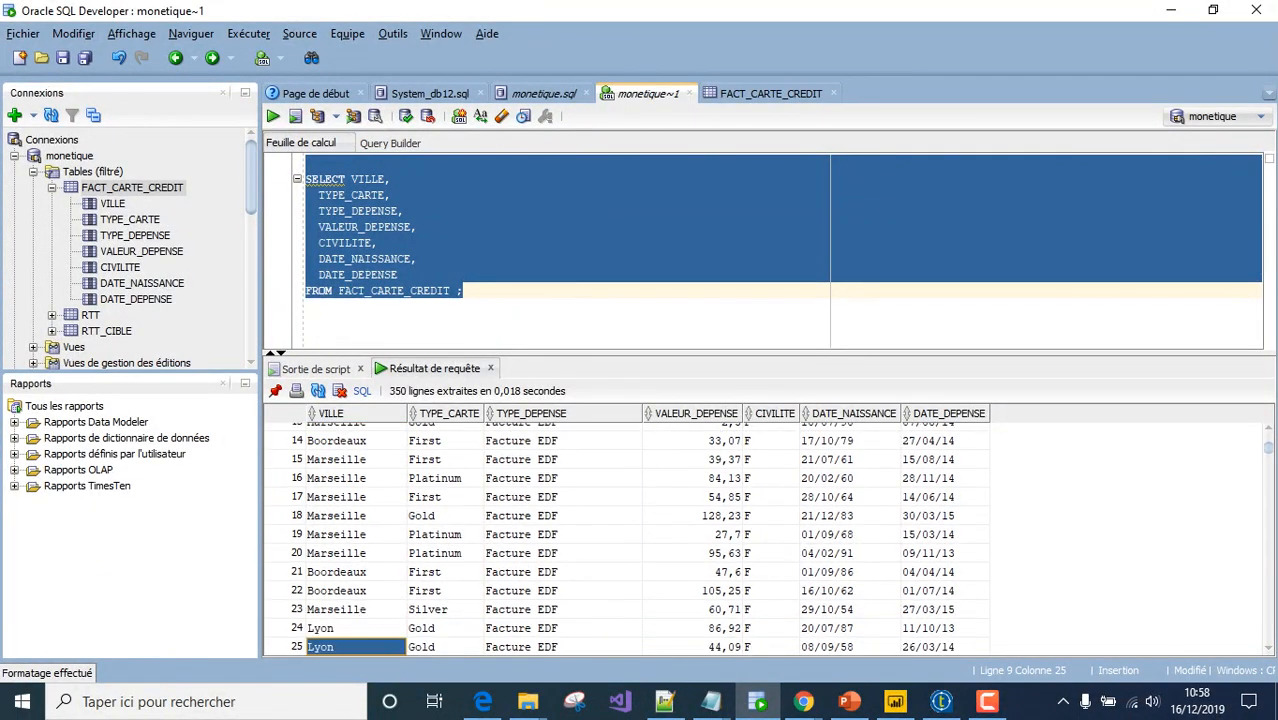
{"action": "key", "text": "Down"}
{"action": "key", "text": "Down"}
{"action": "key", "text": "Down"}
{"action": "key", "text": "Down"}
{"action": "key", "text": "Down"}
{"action": "key", "text": "Down"}
{"action": "key", "text": "Down"}
{"action": "key", "text": "Down"}
{"action": "key", "text": "Down"}
{"action": "key", "text": "Down"}
{"action": "key", "text": "Down"}
{"action": "key", "text": "Down"}
{"action": "key", "text": "Down"}
{"action": "key", "text": "Down"}
{"action": "key", "text": "Down"}
{"action": "key", "text": "Down"}
{"action": "key", "text": "Down"}
{"action": "key", "text": "Down"}
{"action": "key", "text": "Down"}
{"action": "key", "text": "Down"}
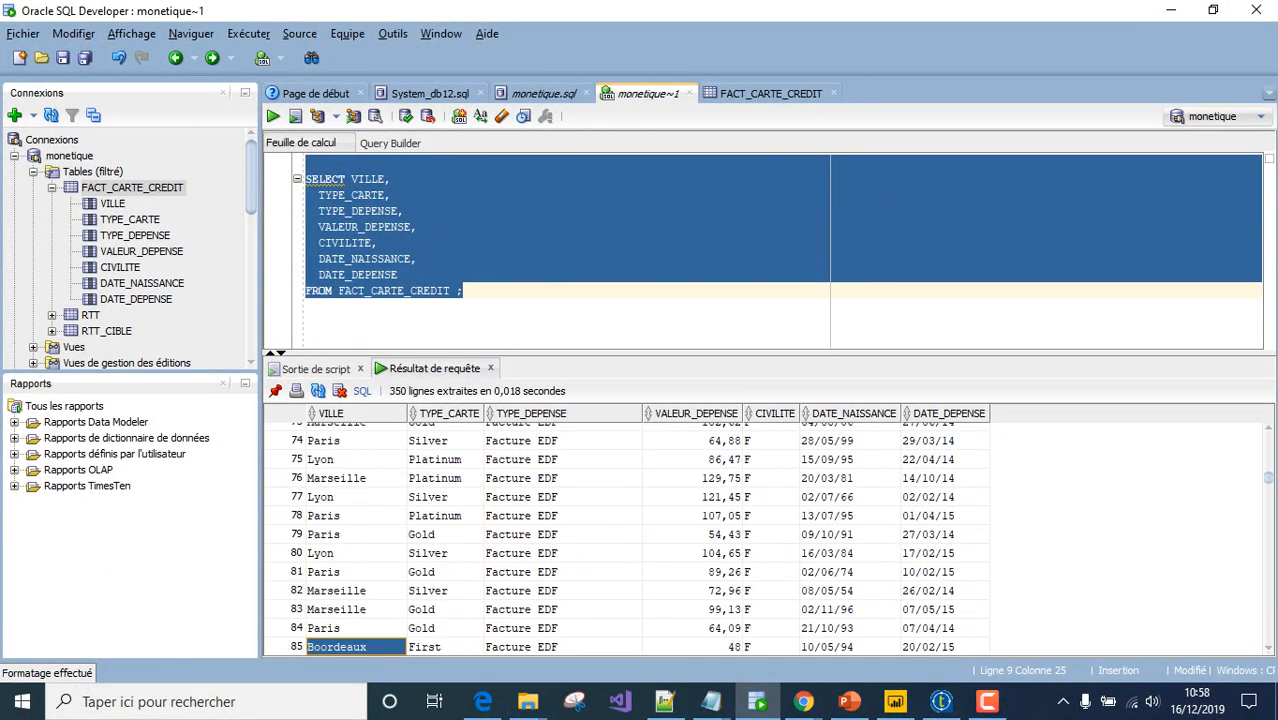
{"action": "key", "text": "Down"}
{"action": "key", "text": "Down"}
{"action": "key", "text": "Down"}
{"action": "key", "text": "Down"}
{"action": "key", "text": "Down"}
{"action": "key", "text": "Down"}
{"action": "key", "text": "Down"}
{"action": "key", "text": "Down"}
{"action": "key", "text": "Down"}
{"action": "key", "text": "Down"}
{"action": "key", "text": "Down"}
{"action": "key", "text": "Down"}
{"action": "key", "text": "Down"}
{"action": "key", "text": "Down"}
{"action": "key", "text": "Down"}
{"action": "key", "text": "Down"}
{"action": "key", "text": "Down"}
{"action": "key", "text": "Down"}
{"action": "key", "text": "Down"}
{"action": "key", "text": "Down"}
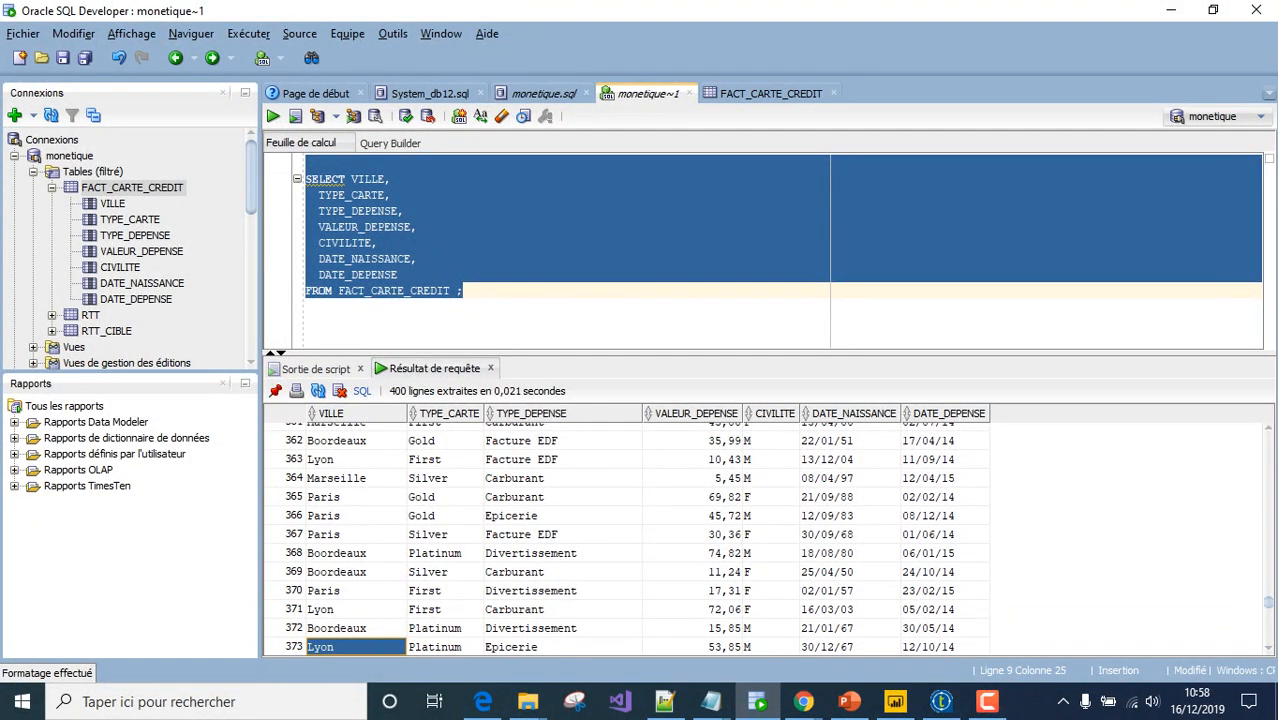
Begin a new select statement on a fresh line below the first query
{"action": "left_click", "coordinate": [464, 291]}
{"action": "key", "text": "Return"}
{"action": "key", "text": "Return"}
{"action": "key", "text": "Return"}
{"action": "key", "text": "Return"}
{"action": "type", "text": "select "}
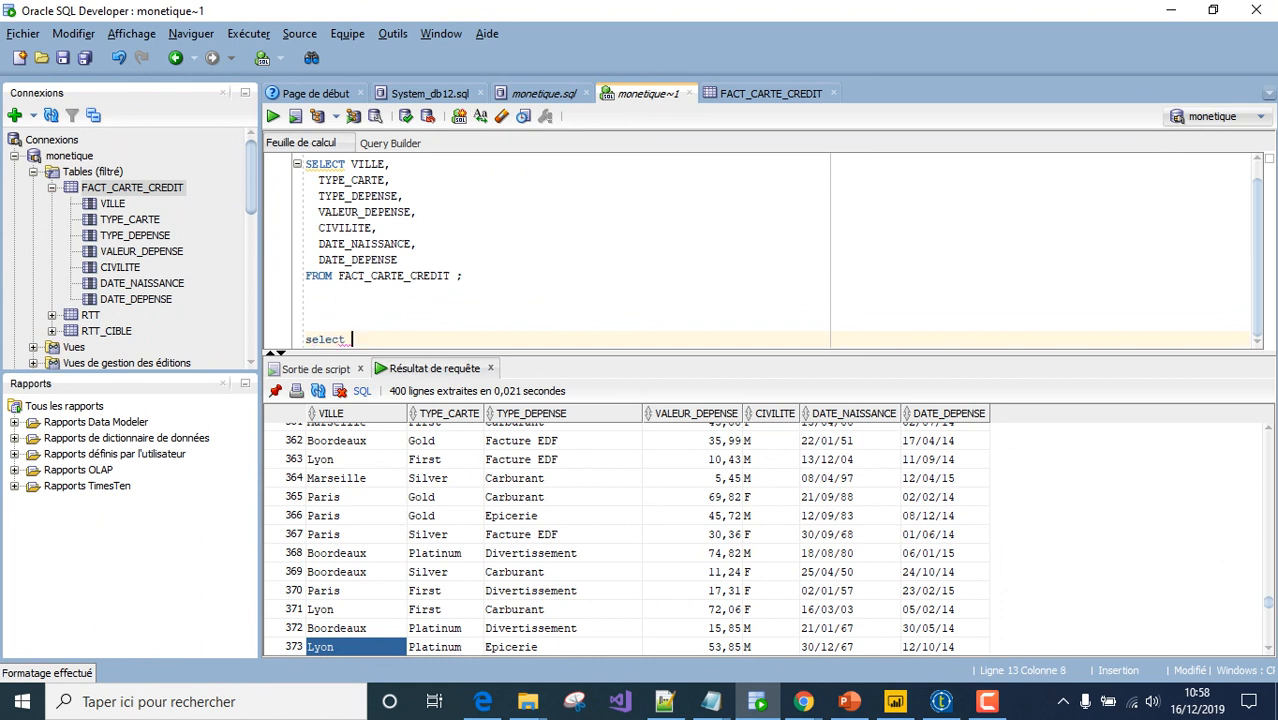
{"action": "type", "text": "vile"}
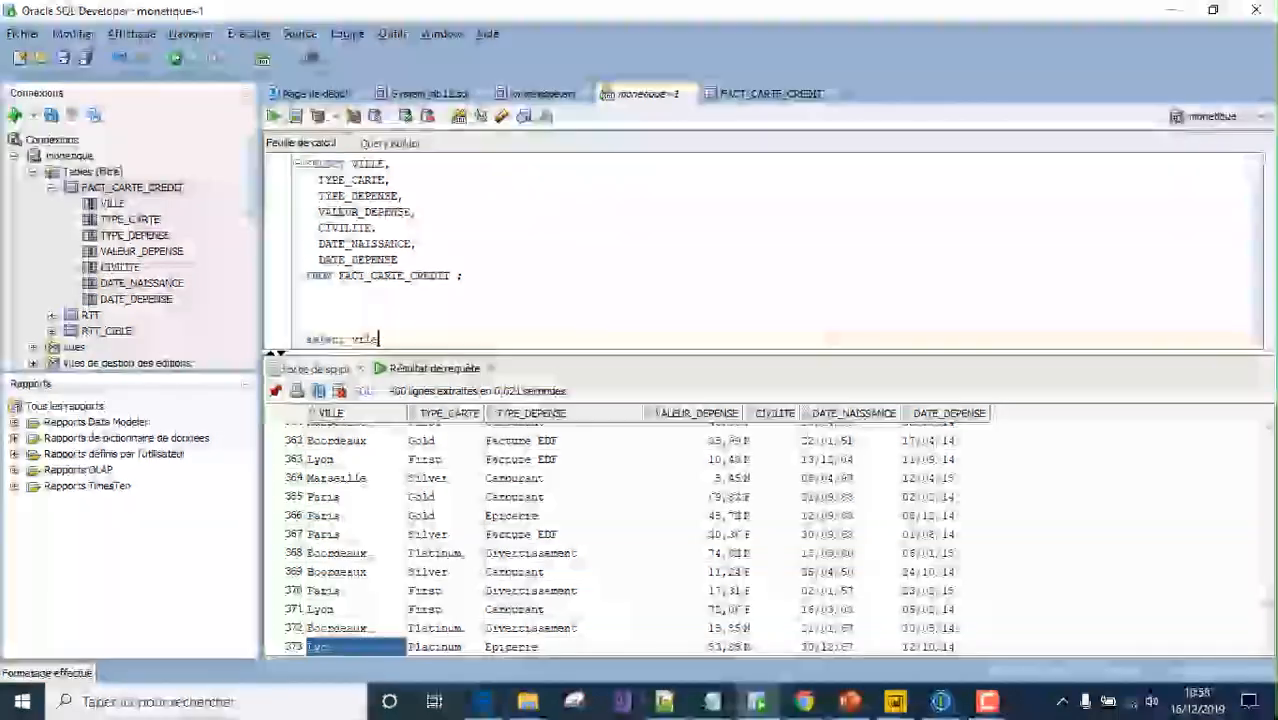
Write select ville,count(*) from FACT_CARTE_CREDIT group by ville order by count(*)
{"action": "key", "text": "BackSpace"}
{"action": "type", "text": "le"}
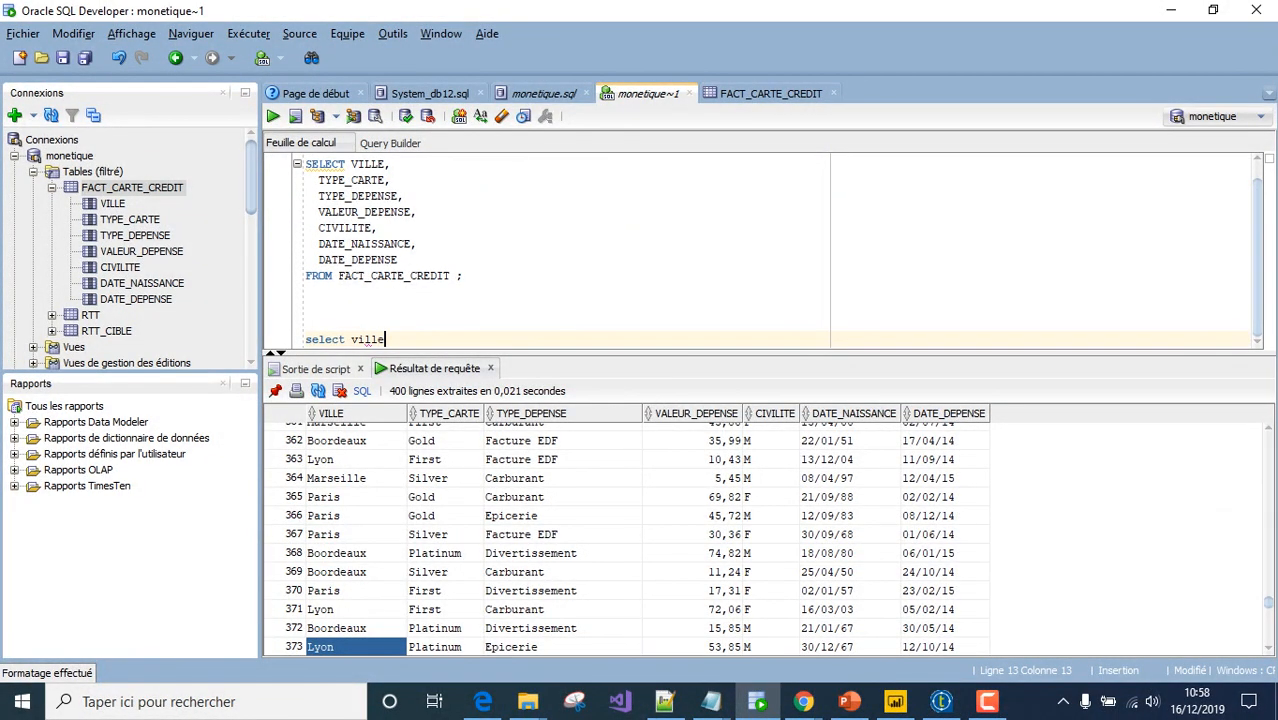
{"action": "type", "text": ",count(*)"}
{"action": "key", "text": "Return"}
{"action": "type", "text": "from"}
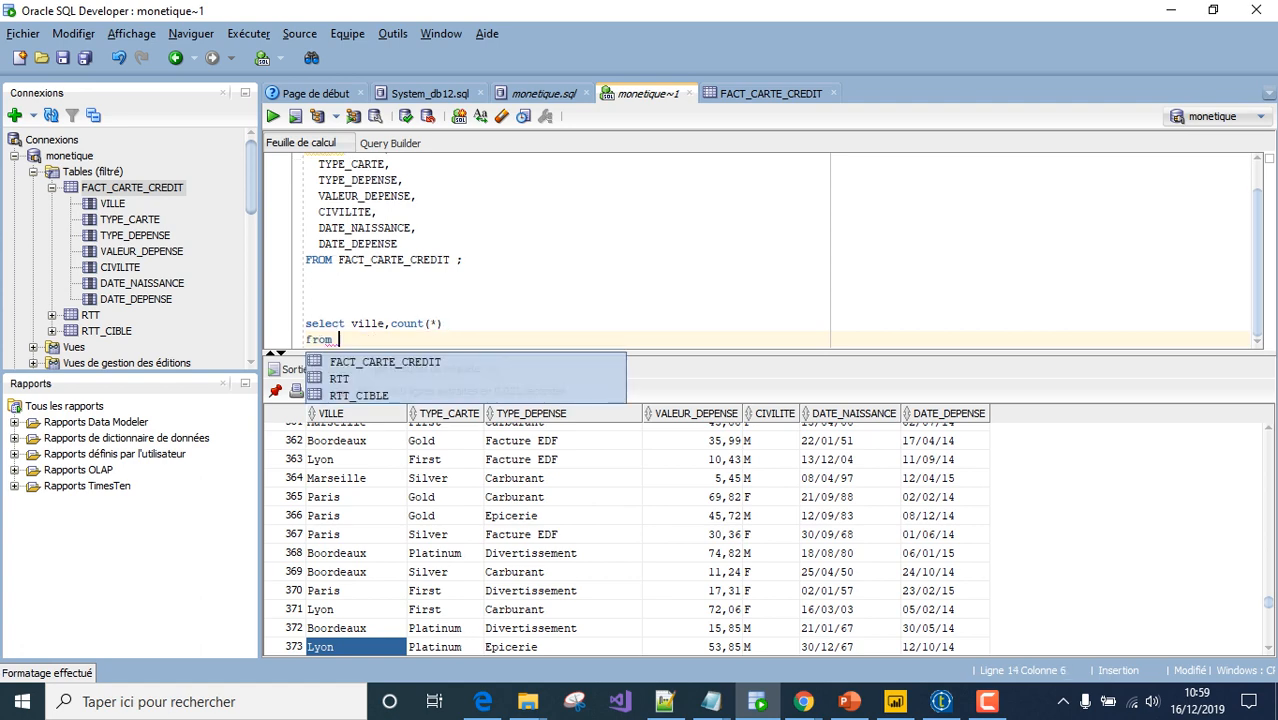
{"action": "double_click", "coordinate": [395, 260]}
{"action": "key", "text": "ctrl+c"}
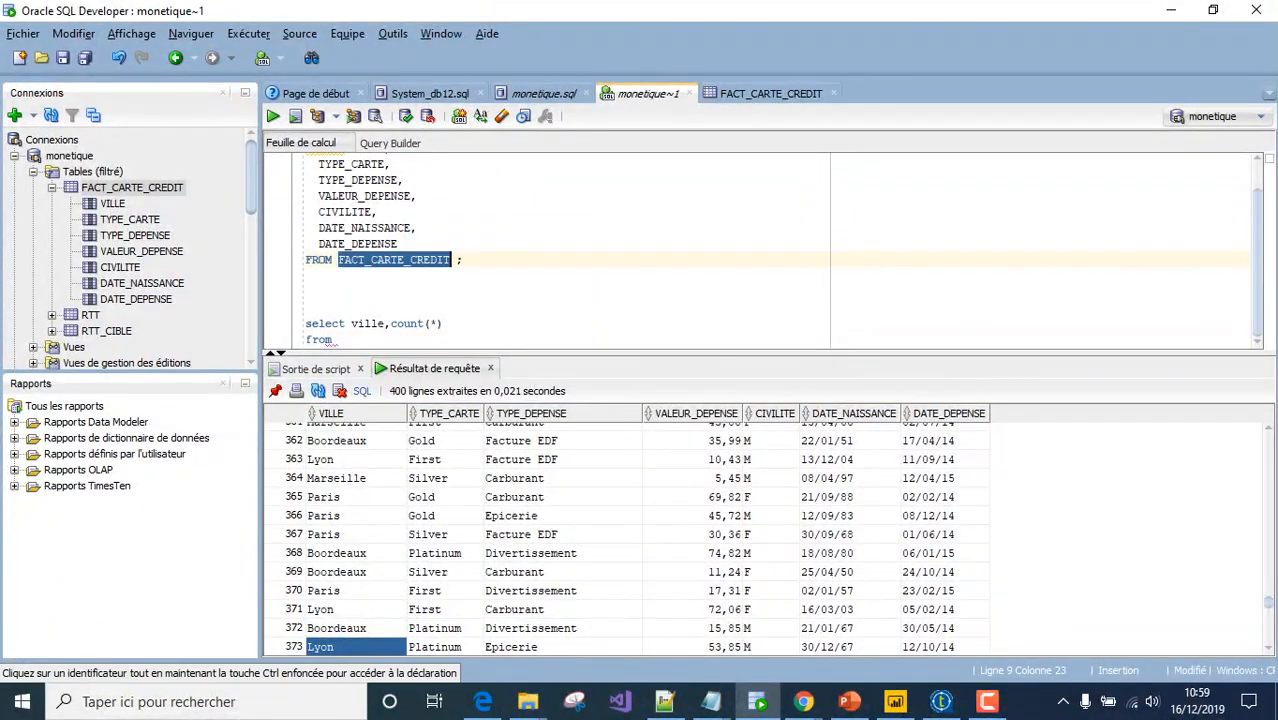
{"action": "left_click", "coordinate": [338, 340]}
{"action": "key", "text": "ctrl+v"}
{"action": "key", "text": "Return"}
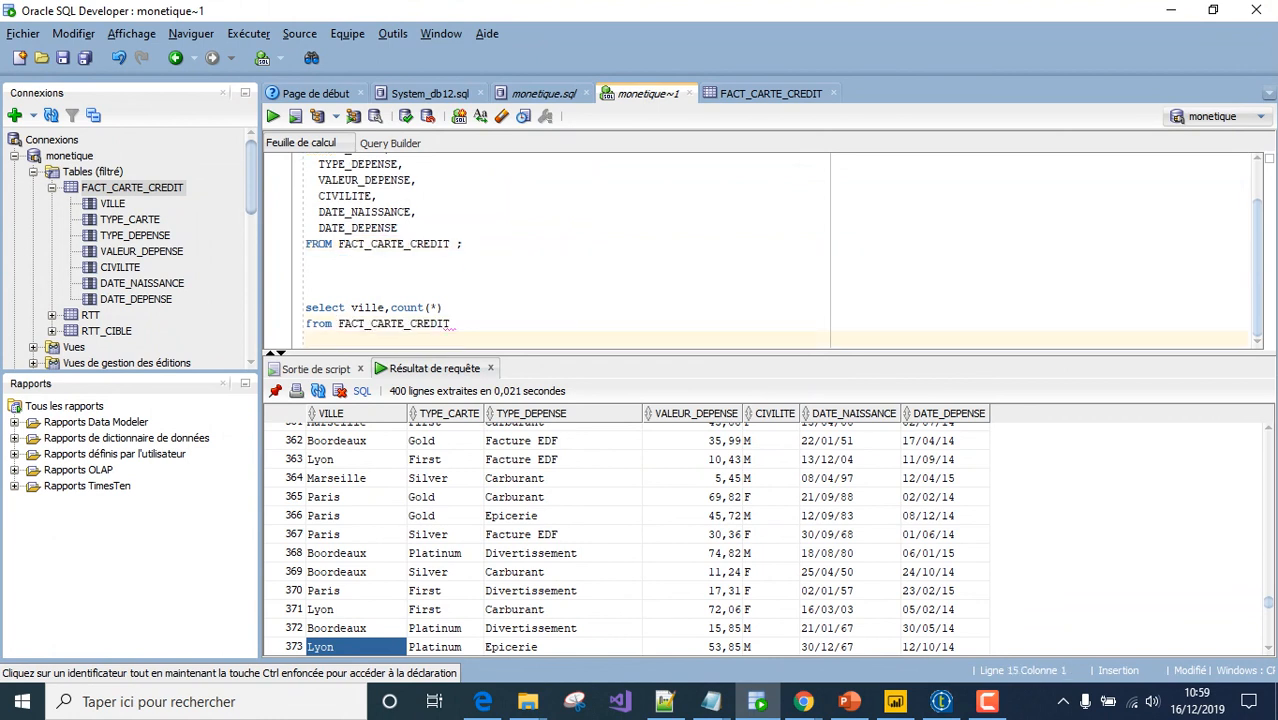
{"action": "type", "text": "group by ville"}
{"action": "key", "text": "Return"}
{"action": "type", "text": "orde"}
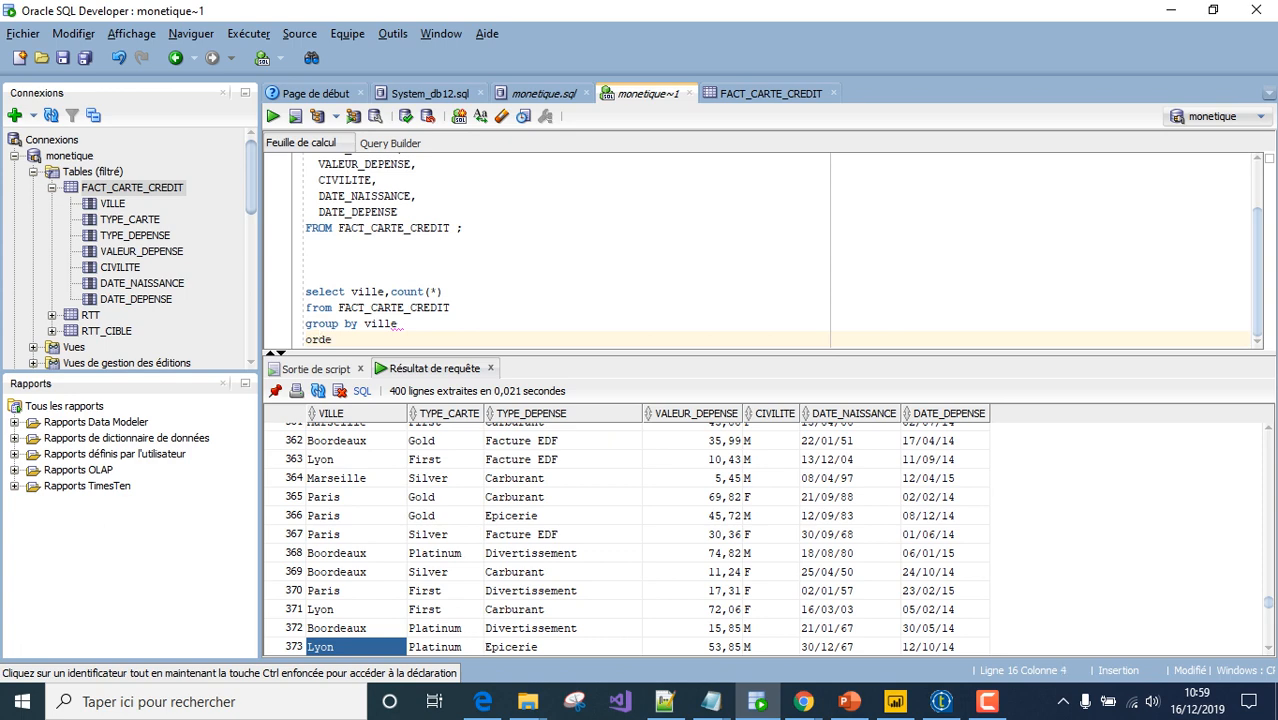
{"action": "type", "text": "r by count(*)"}
Run the count query, listing ten cities from Rennes (722) to Paris (13564), then add blank lines
{"action": "left_click_drag", "start_coordinate": [418, 339], "coordinate": [305, 292]}
{"action": "left_click", "coordinate": [273, 116]}
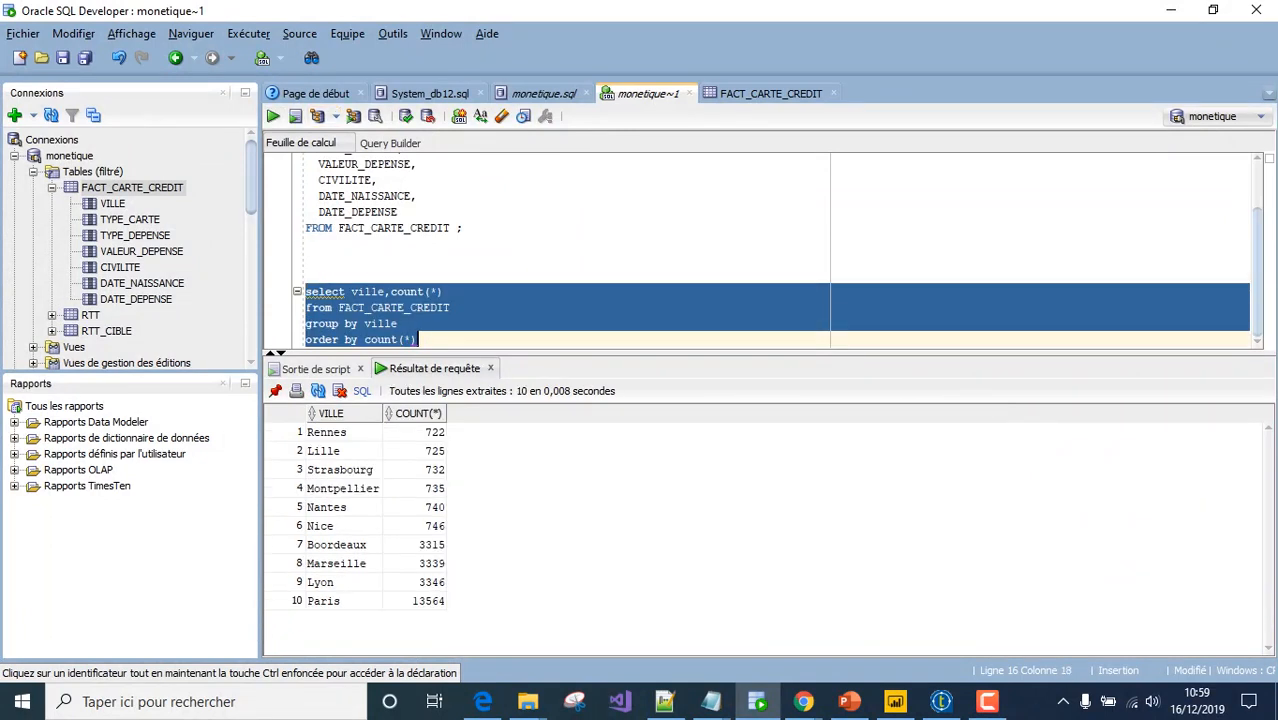
{"action": "key", "text": "Right"}
{"action": "key", "text": "Return"}
{"action": "key", "text": "Return"}
{"action": "key", "text": "Return"}
{"action": "key", "text": "Return"}
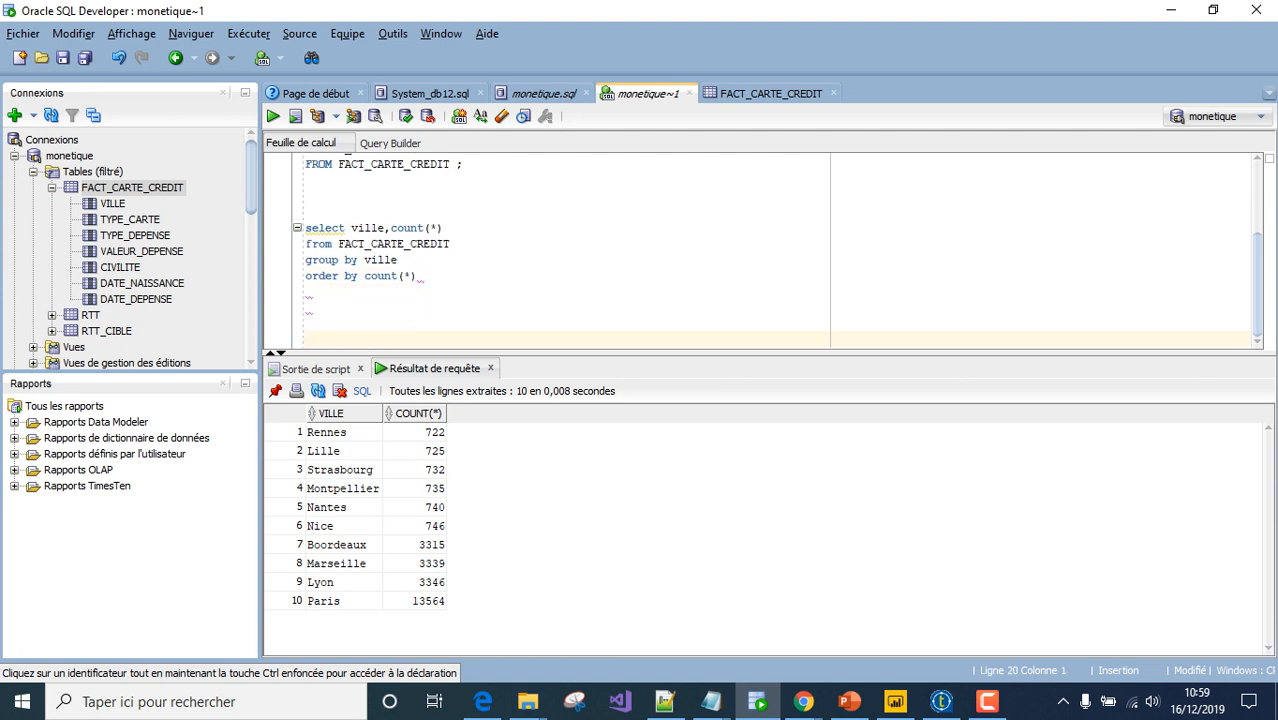
Copy the cities Rennes, Lille, Strasbourg and Montpellier from the results into the editor
{"action": "left_click_drag", "start_coordinate": [330, 432], "coordinate": [343, 488]}
{"action": "key", "text": "ctrl+c"}
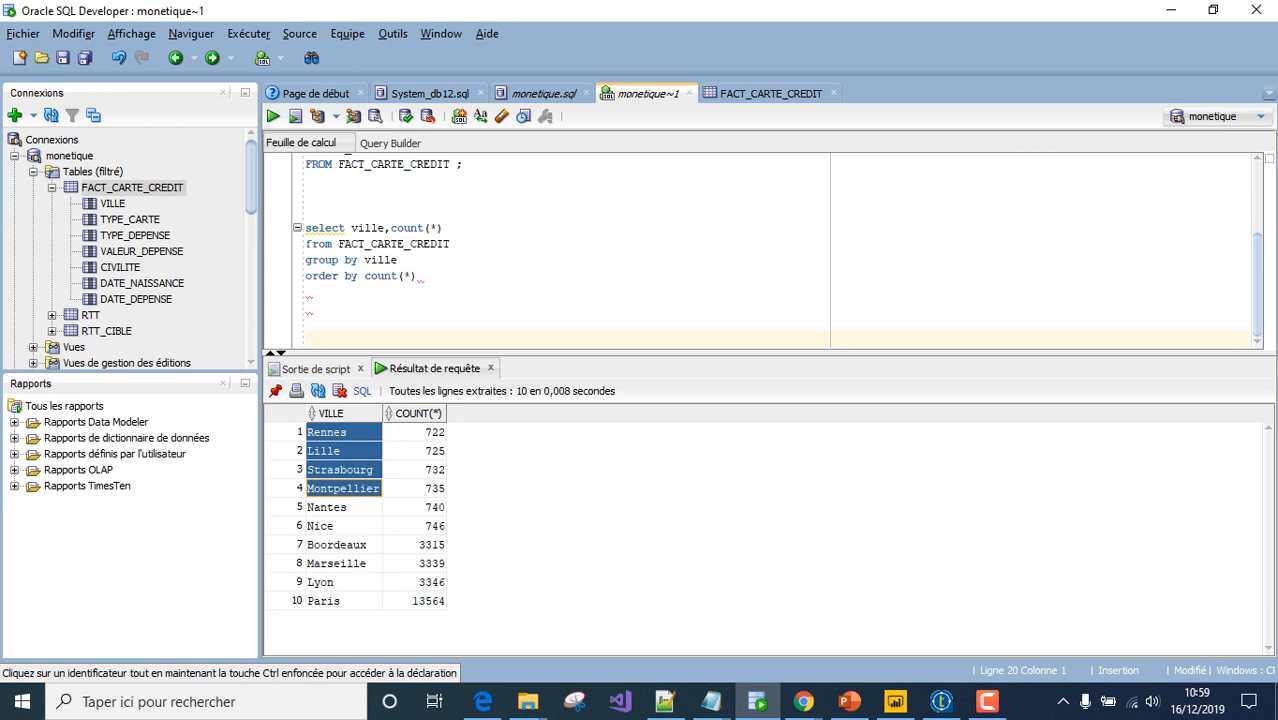
{"action": "left_click", "coordinate": [308, 323]}
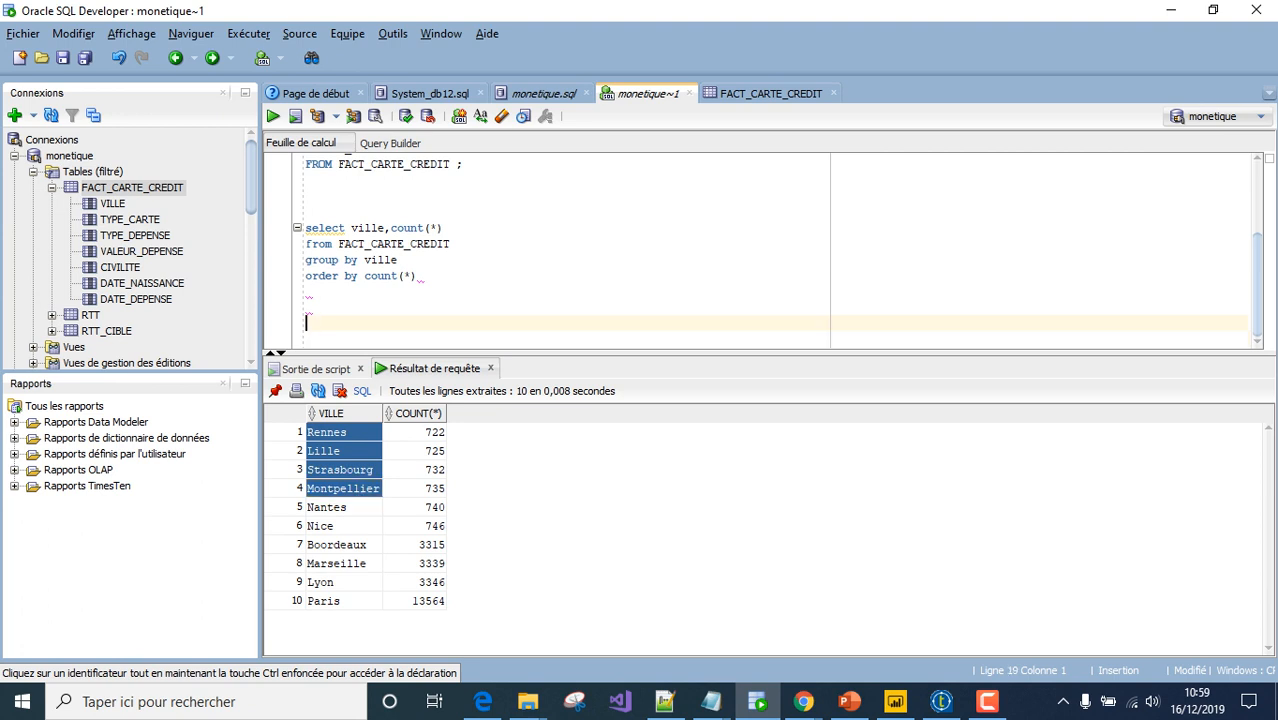
{"action": "key", "text": "ctrl+v"}
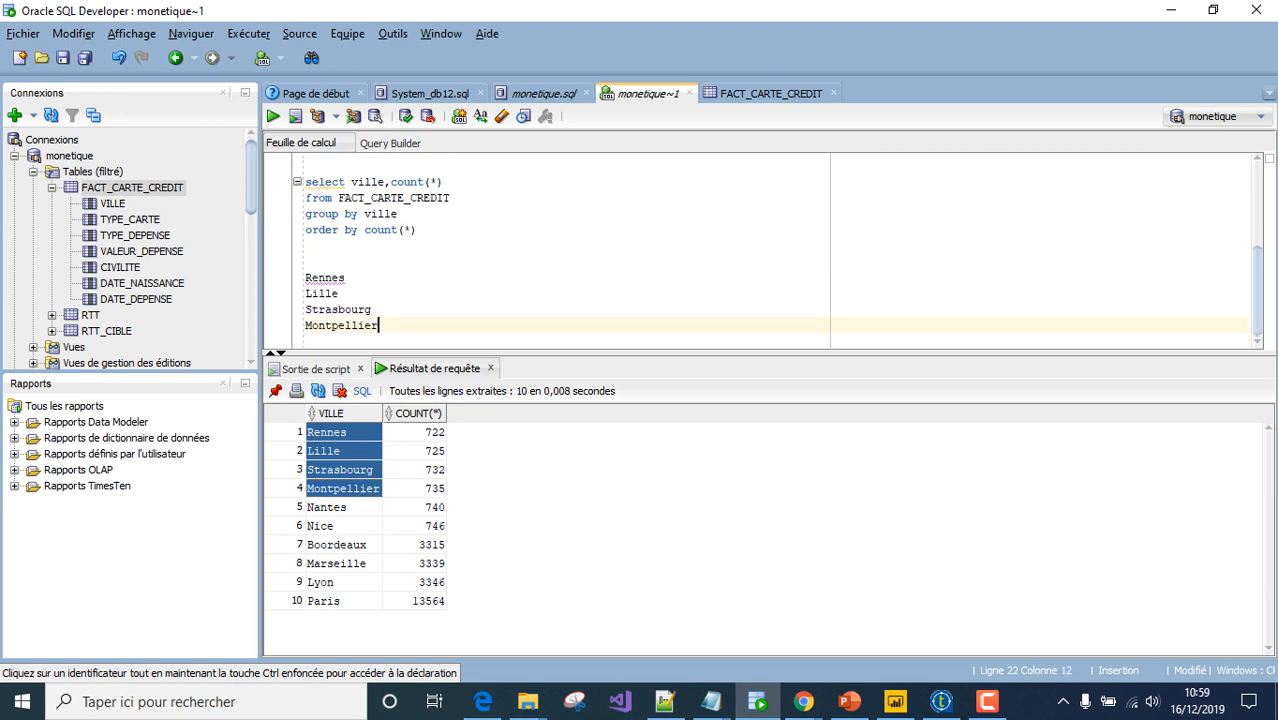
Wrap each of the four city names in single quotes
{"action": "left_click", "coordinate": [307, 278]}
{"action": "type", "text": "'"}
{"action": "key", "text": "End"}
{"action": "type", "text": "'"}
{"action": "key", "text": "Down"}
{"action": "key", "text": "Home"}
{"action": "type", "text": "'"}
{"action": "key", "text": "End"}
{"action": "type", "text": "'"}
{"action": "key", "text": "Down"}
{"action": "key", "text": "Home"}
{"action": "key", "text": "Right"}
{"action": "key", "text": "Home"}
{"action": "type", "text": "'"}
{"action": "key", "text": "End"}
{"action": "type", "text": "'"}
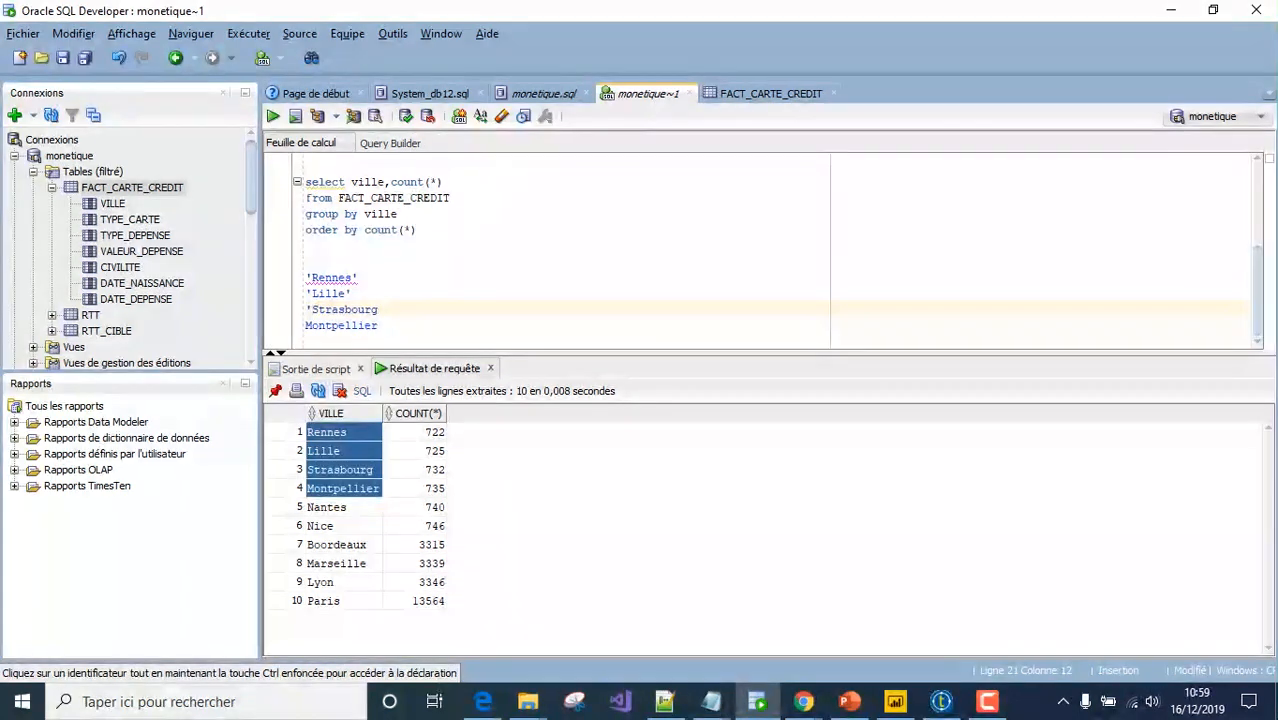
{"action": "key", "text": "Down"}
{"action": "type", "text": "'"}
{"action": "key", "text": "Home"}
{"action": "type", "text": "'"}
Separate the quoted cities with commas and join them onto one line
{"action": "left_click", "coordinate": [359, 278]}
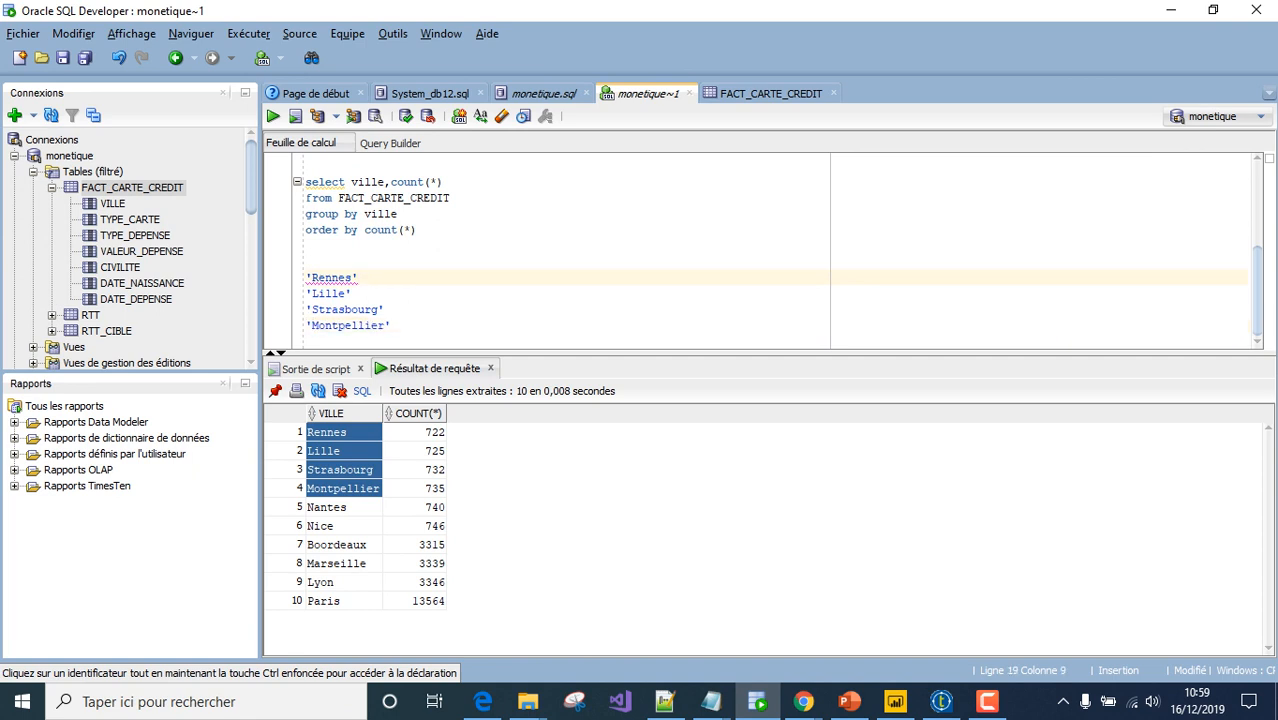
{"action": "type", "text": ","}
{"action": "key", "text": "Down"}
{"action": "type", "text": ","}
{"action": "key", "text": "Down"}
{"action": "type", "text": ","}
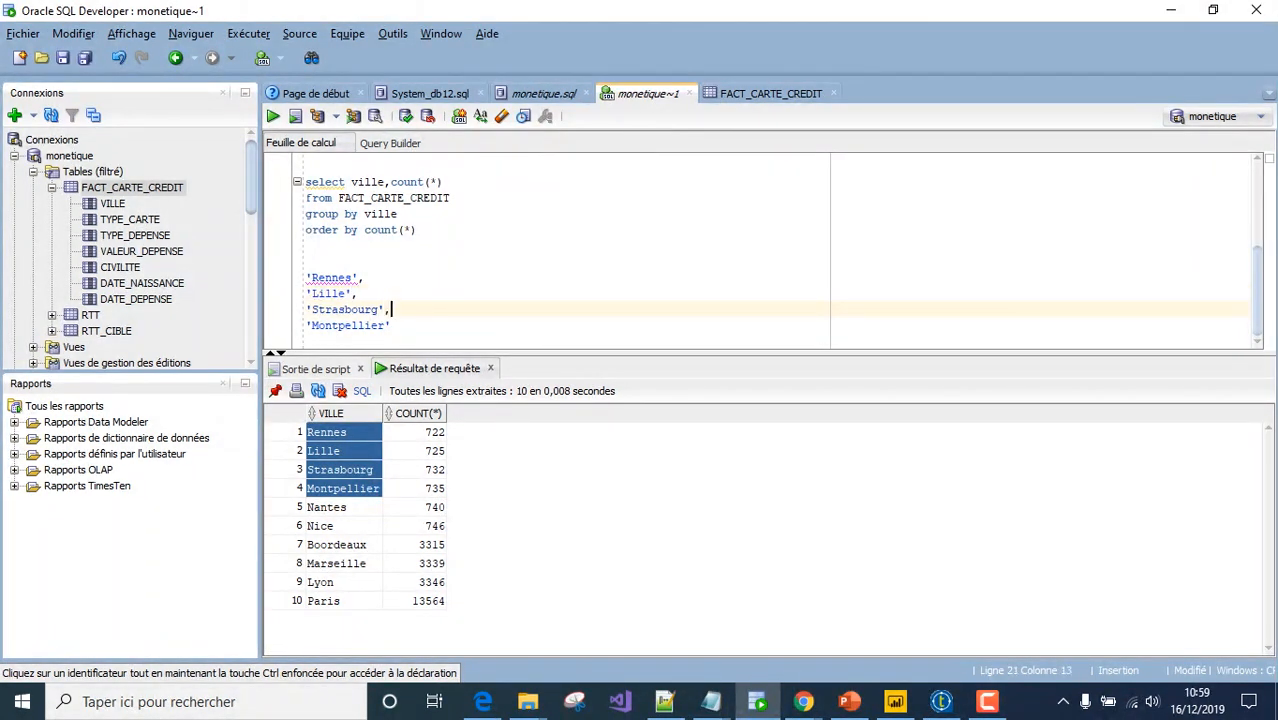
{"action": "key", "text": "Up"}
{"action": "key", "text": "Up"}
{"action": "key", "text": "Delete"}
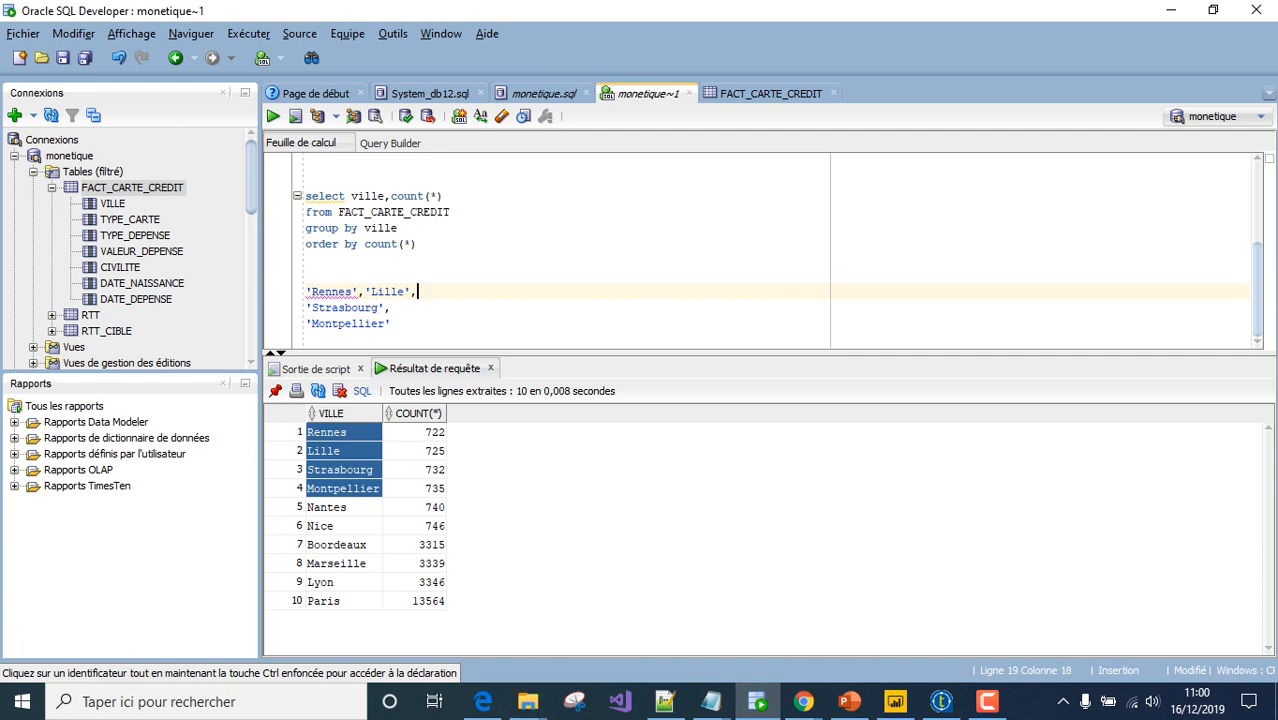
{"action": "key", "text": "Delete"}
{"action": "key", "text": "End"}
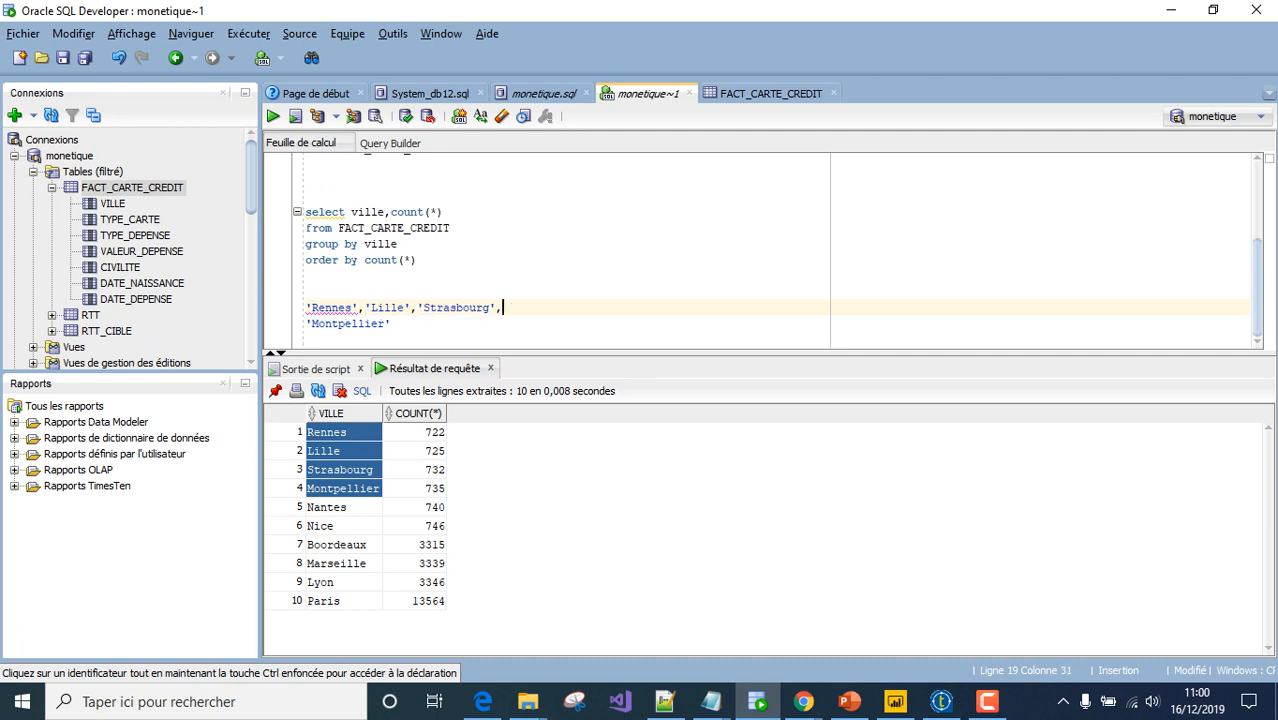
{"action": "key", "text": "Delete"}
Prefix the city list with where ville in ( and close the parenthesis
{"action": "key", "text": "Home"}
{"action": "type", "text": "where "}
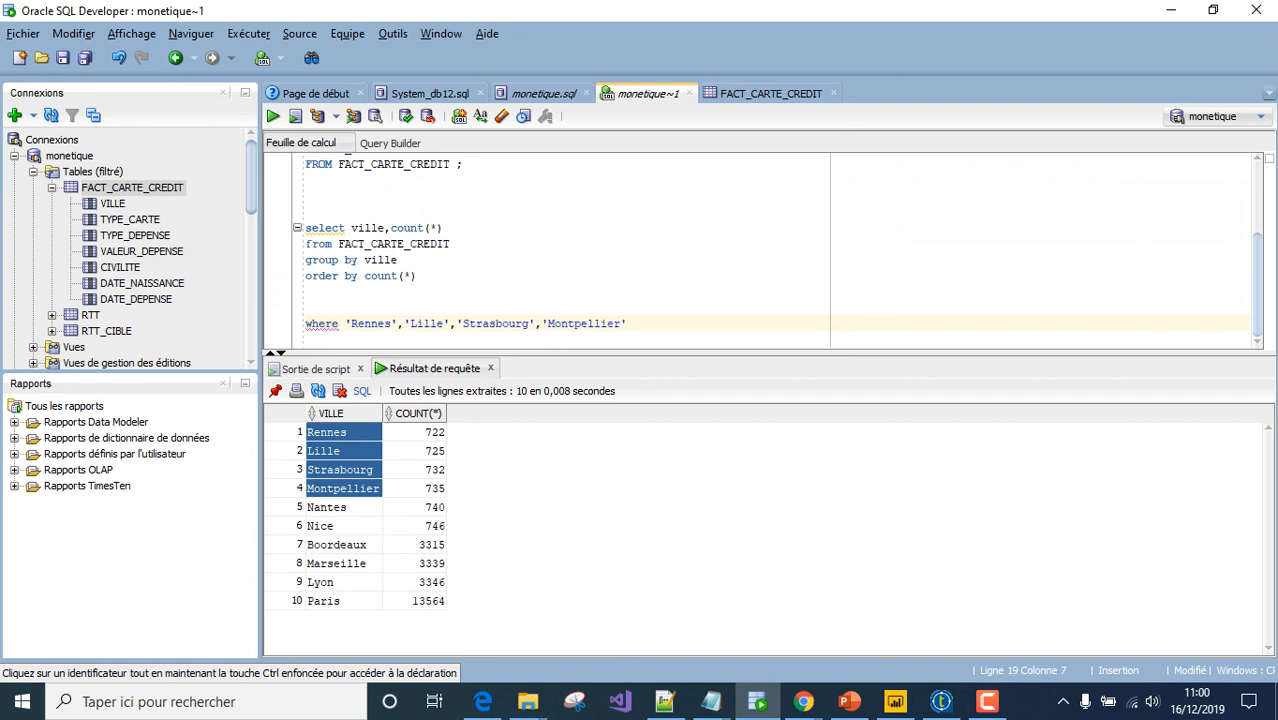
{"action": "type", "text": "ville in ("}
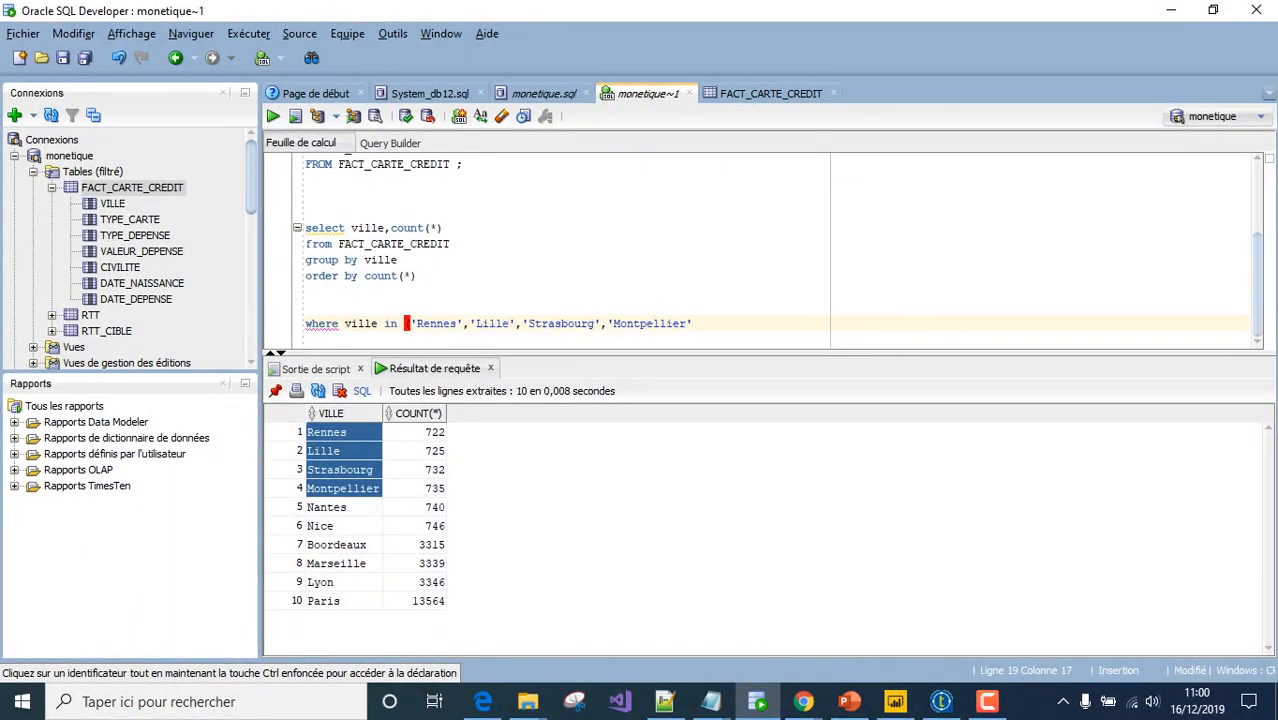
{"action": "key", "text": "End"}
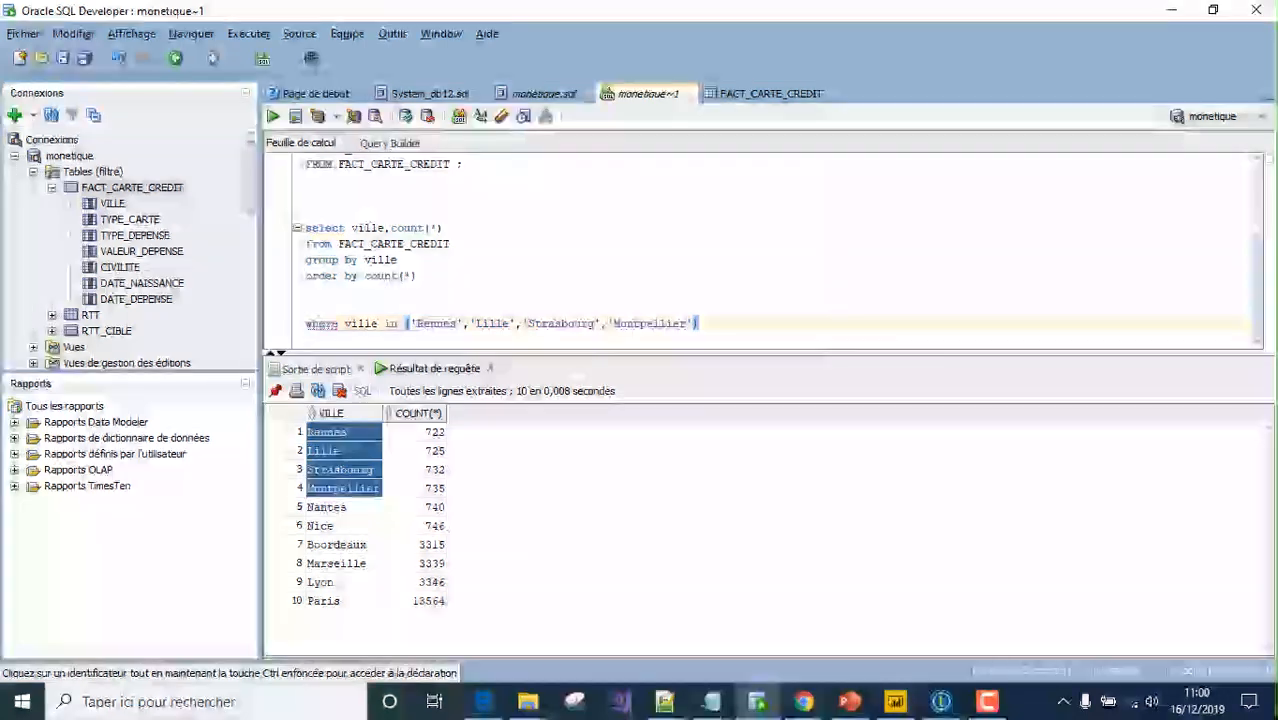
{"action": "left_click_drag", "start_coordinate": [451, 244], "coordinate": [305, 244]}
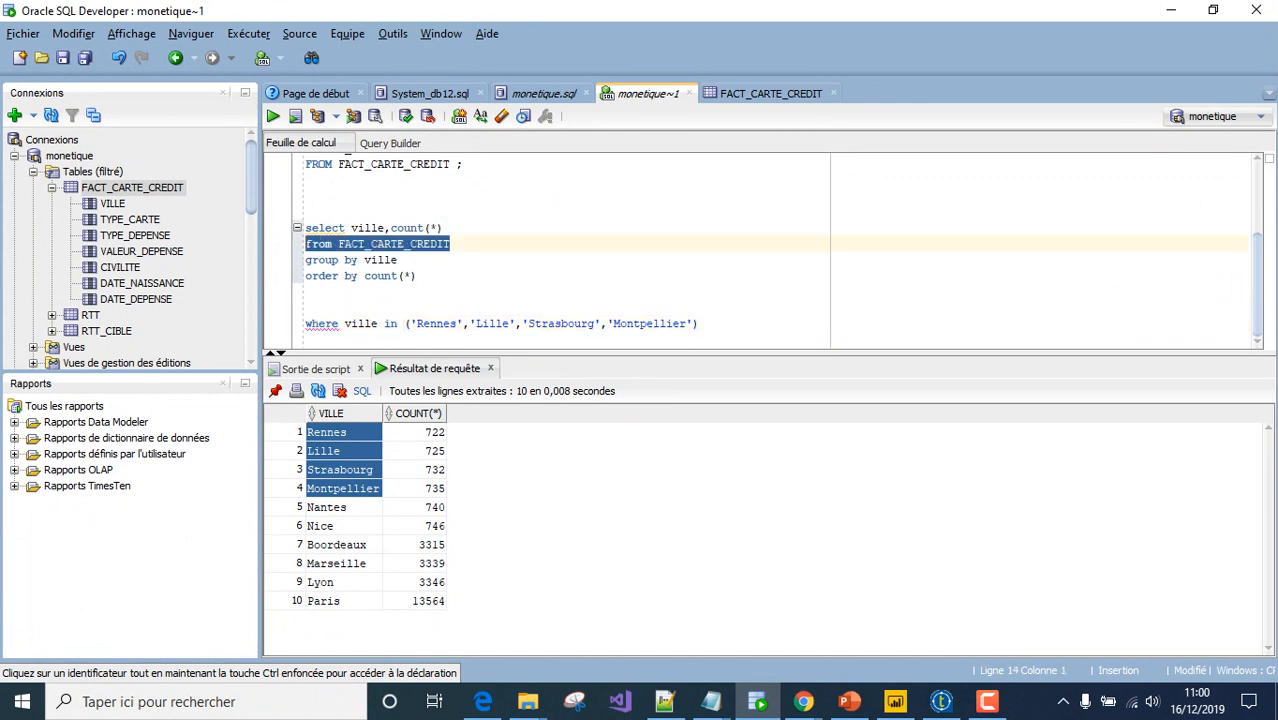
Write select * from FACT_CARTE_CREDIT above the city filter line
{"action": "left_click", "coordinate": [307, 308]}
{"action": "type", "text": "selec"}
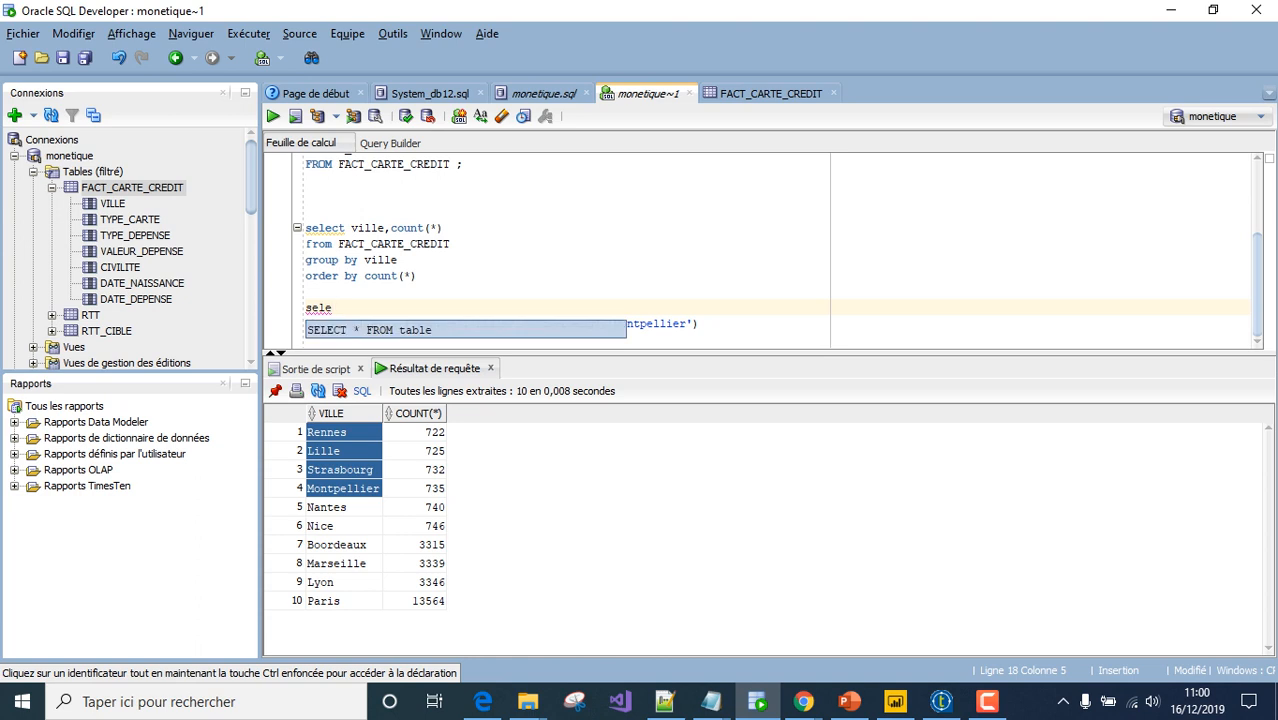
{"action": "type", "text": "t "}
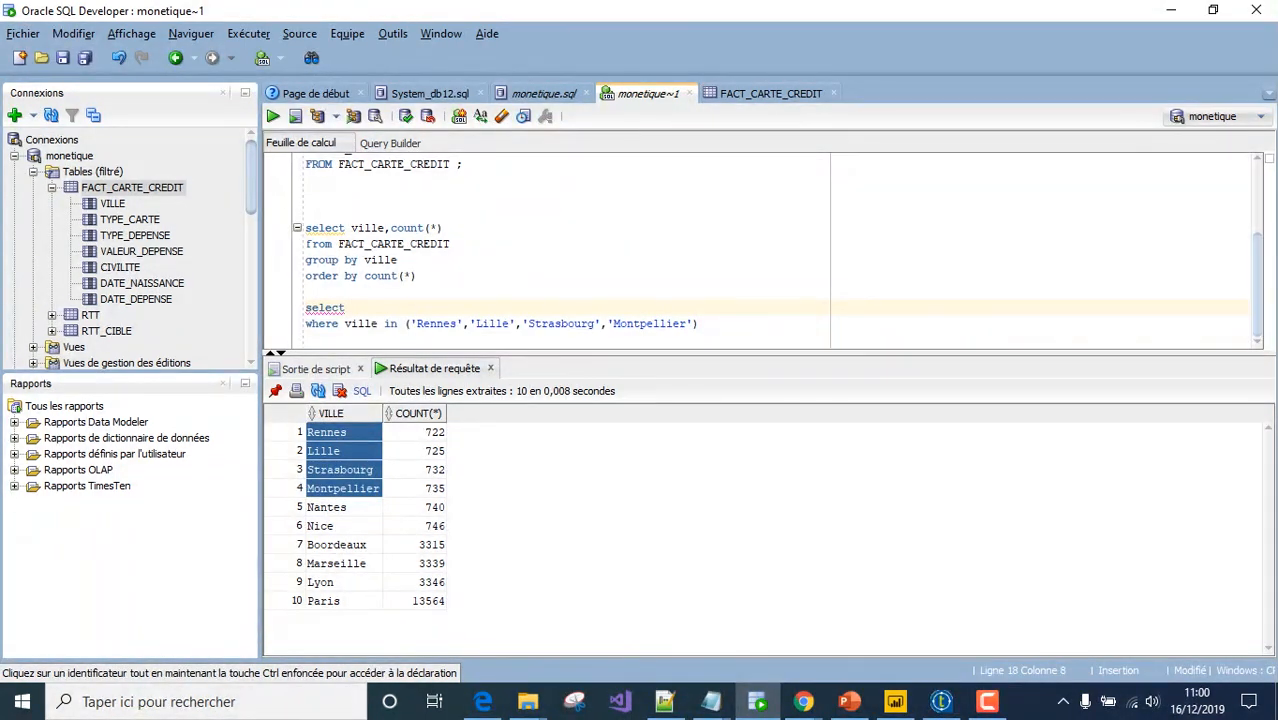
{"action": "type", "text": "*"}
{"action": "key", "text": "ctrl+f"}
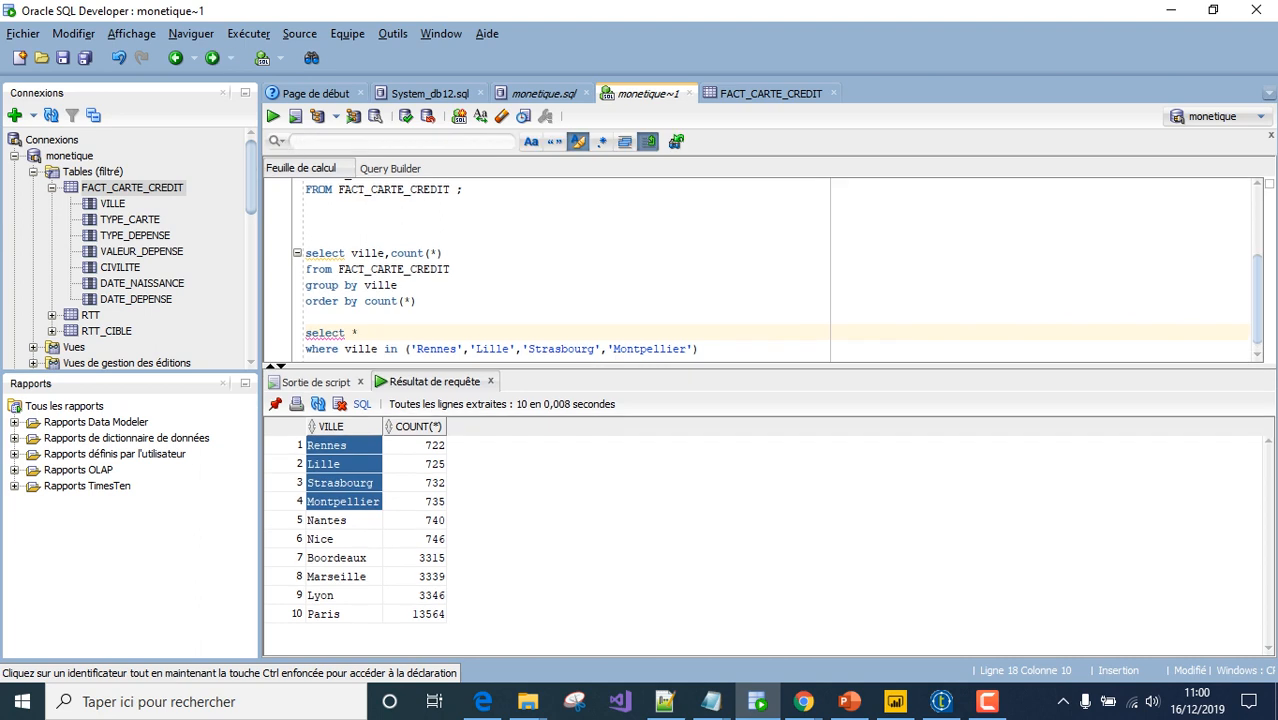
{"action": "scroll", "coordinate": [776, 268], "scroll_direction": "down", "scroll_amount": 1}
{"action": "left_click", "coordinate": [366, 321]}
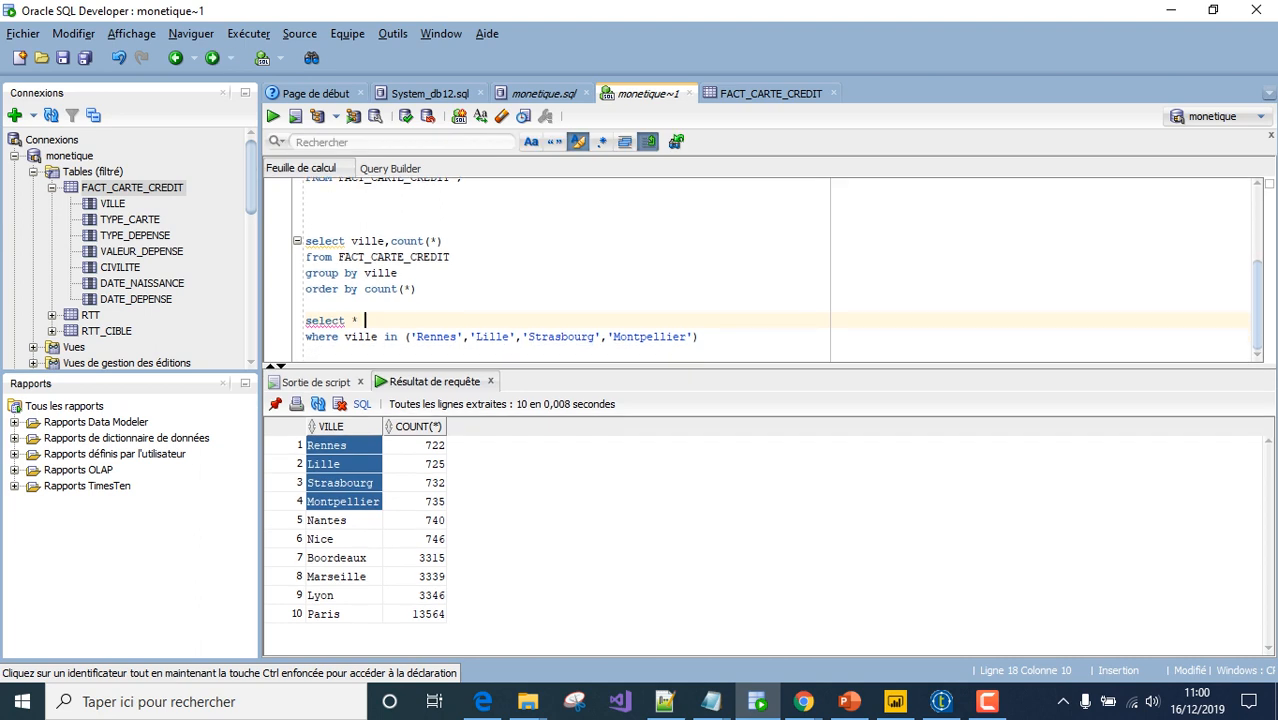
{"action": "type", "text": "from"}
{"action": "double_click", "coordinate": [414, 257]}
{"action": "key", "text": "ctrl+c"}
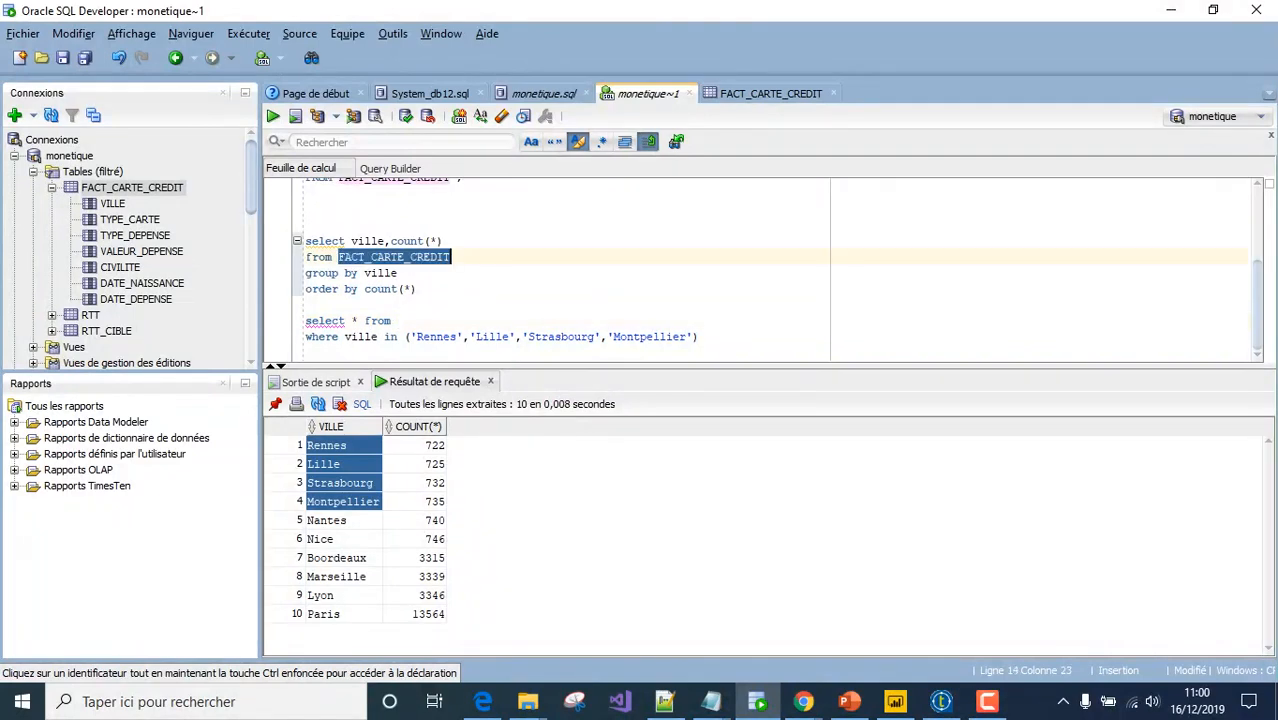
{"action": "left_click", "coordinate": [398, 321]}
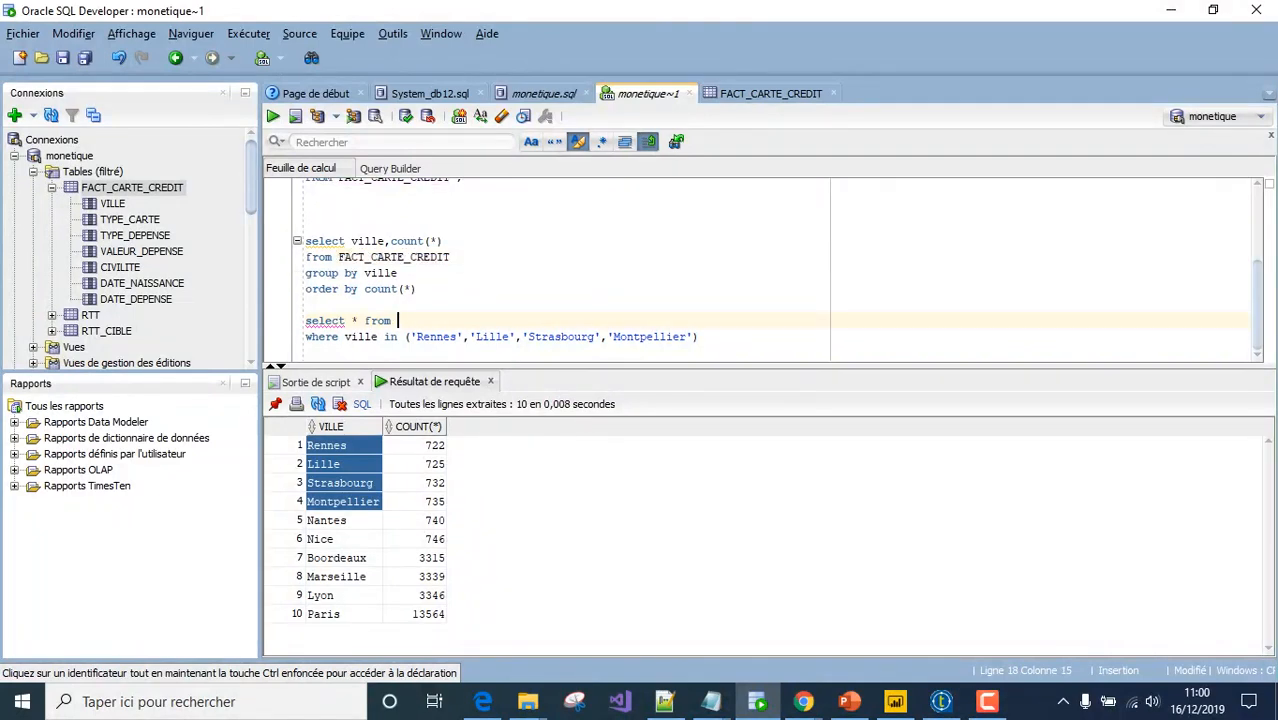
{"action": "key", "text": "ctrl+v"}
Run the four-city filtered query, fetching 100 rows, and enlarge the editor area
{"action": "left_click_drag", "start_coordinate": [699, 337], "coordinate": [305, 321]}
{"action": "key", "text": "ctrl+Return"}
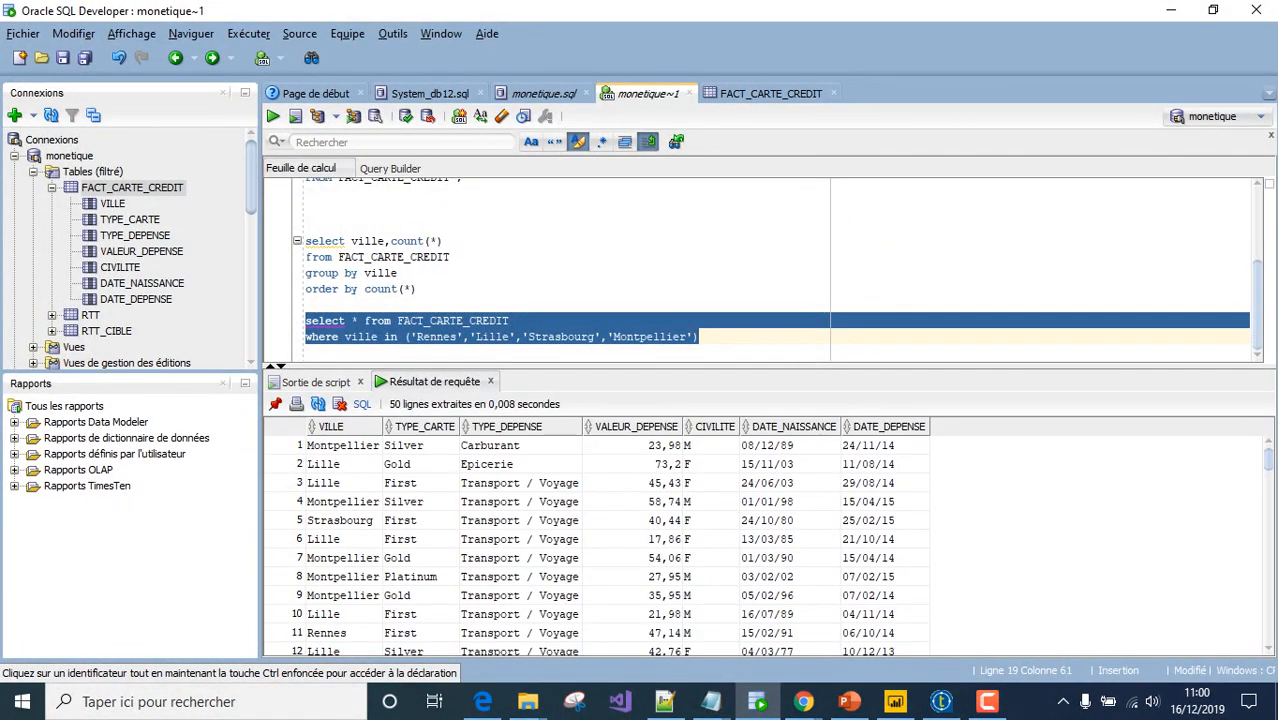
{"action": "left_click", "coordinate": [343, 483]}
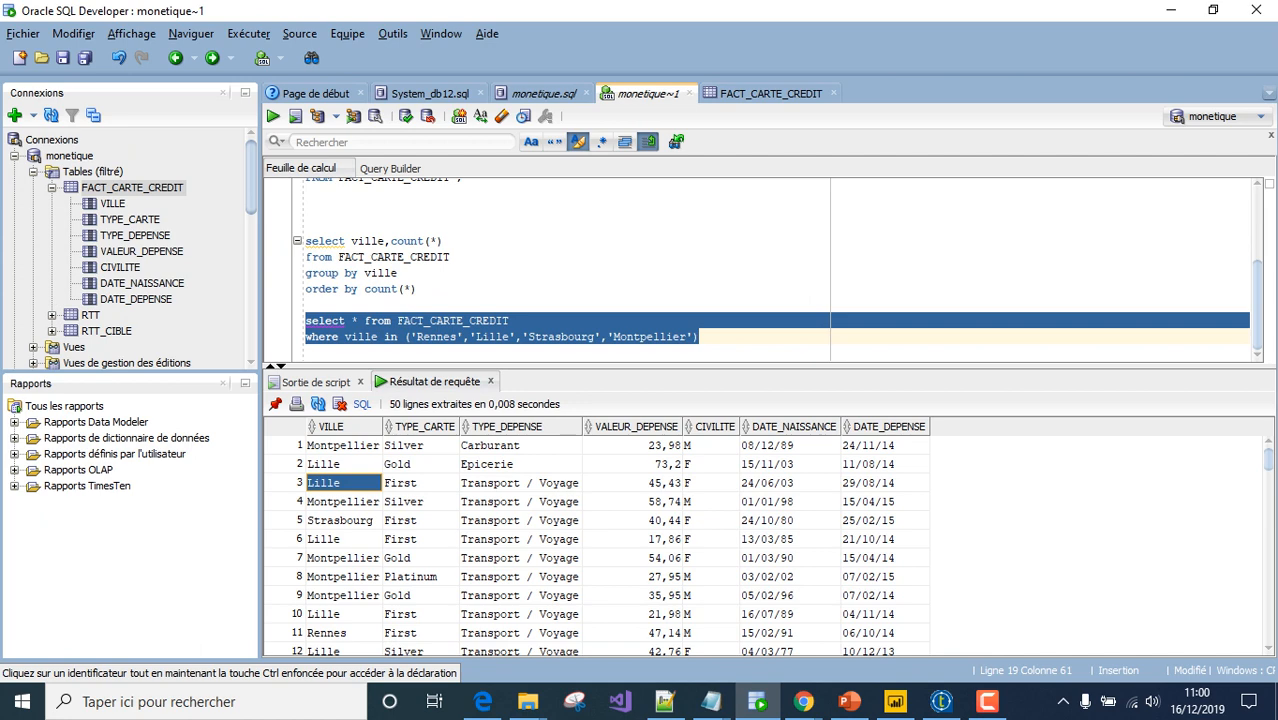
{"action": "key", "text": "Down"}
{"action": "key", "text": "Down"}
{"action": "key", "text": "Down"}
{"action": "key", "text": "Down"}
{"action": "key", "text": "Down"}
{"action": "key", "text": "Down"}
{"action": "key", "text": "Down"}
{"action": "key", "text": "Down"}
{"action": "key", "text": "Down"}
{"action": "key", "text": "Down"}
{"action": "key", "text": "Down"}
{"action": "key", "text": "Down"}
{"action": "key", "text": "Down"}
{"action": "key", "text": "Down"}
{"action": "key", "text": "Down"}
{"action": "key", "text": "Down"}
{"action": "key", "text": "Down"}
{"action": "key", "text": "Down"}
{"action": "key", "text": "Down"}
{"action": "key", "text": "Down"}
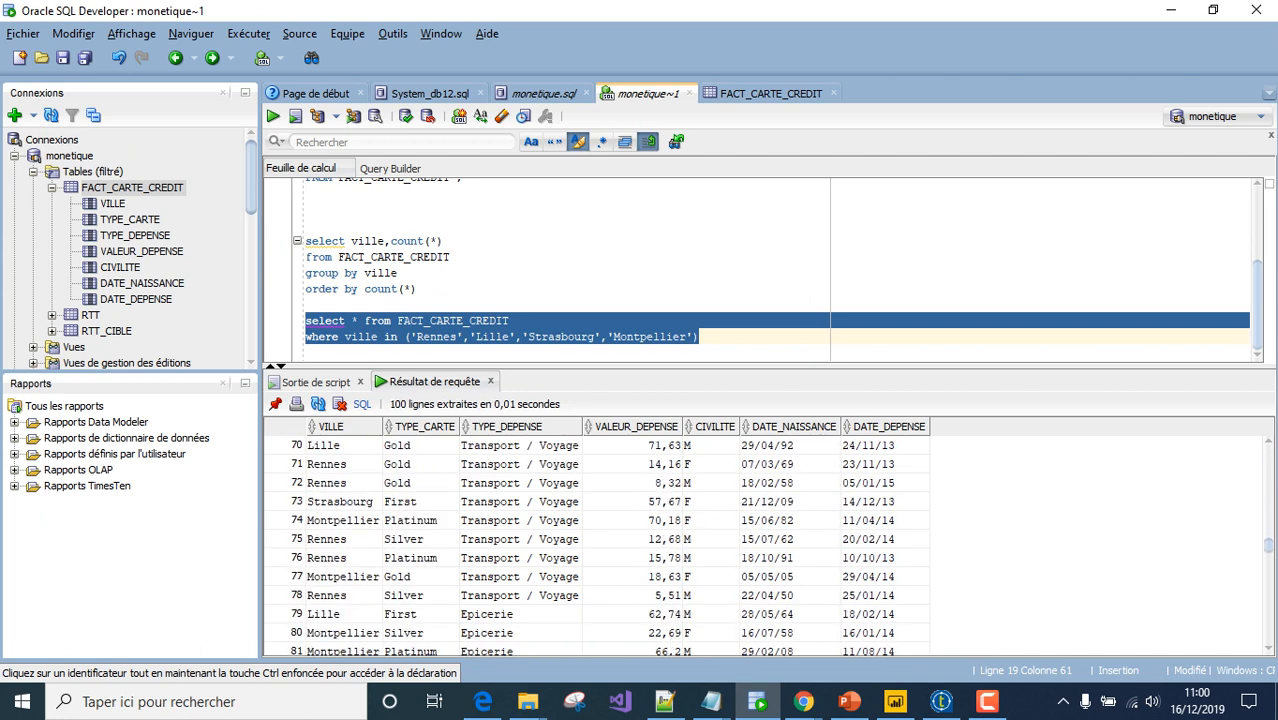
{"action": "left_click_drag", "start_coordinate": [560, 366], "coordinate": [560, 396]}
{"action": "left_click", "coordinate": [560, 335]}
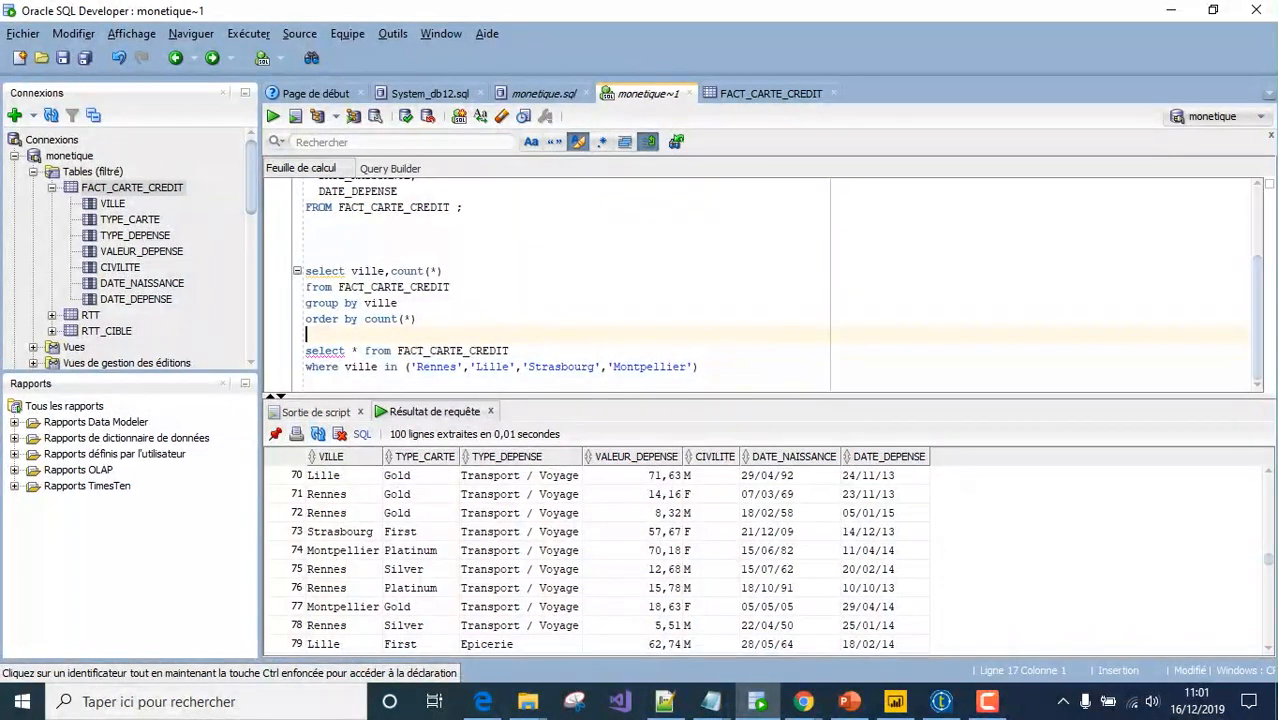
{"action": "left_click", "coordinate": [510, 351]}
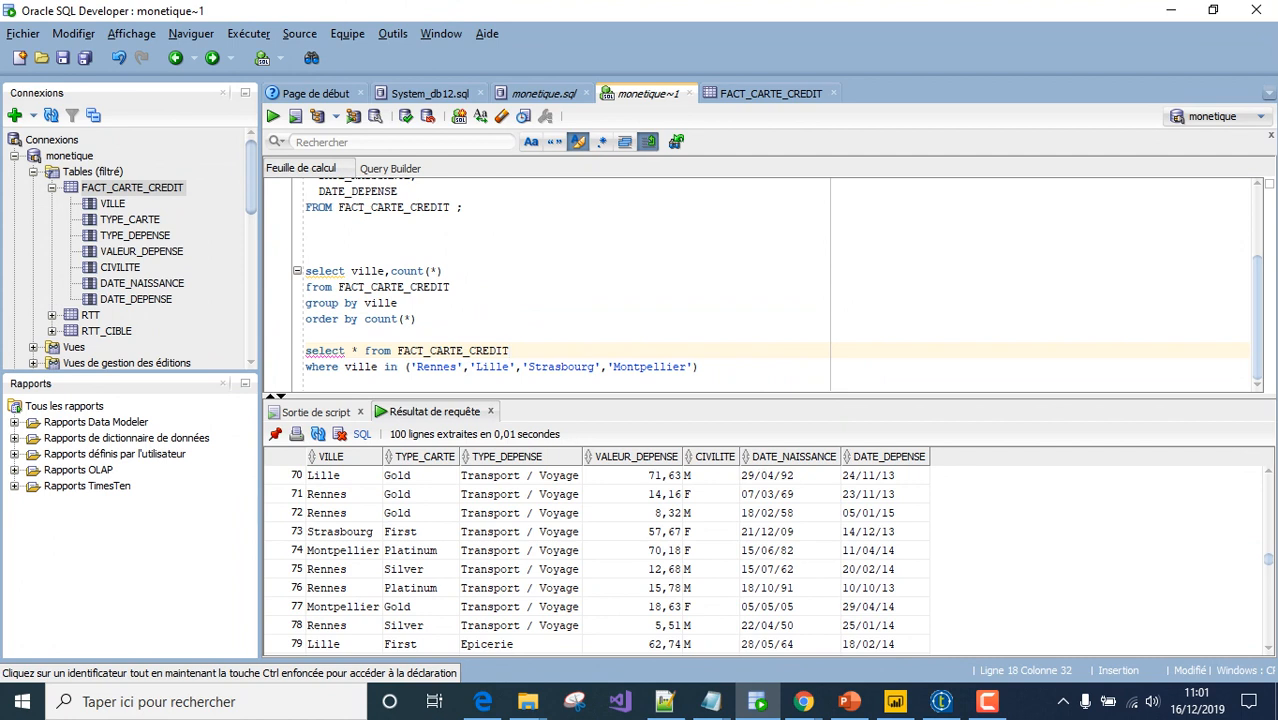
{"action": "left_click_drag", "start_coordinate": [768, 396], "coordinate": [768, 383]}
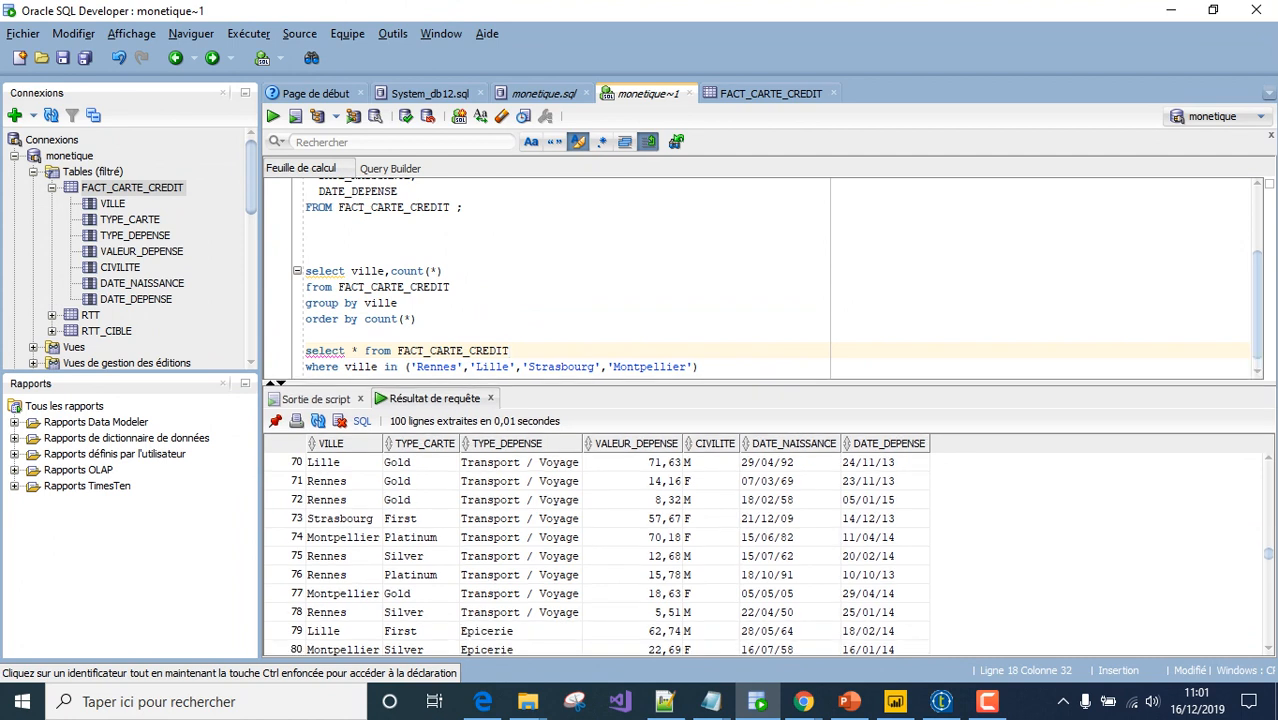
{"action": "scroll", "coordinate": [766, 290], "scroll_direction": "down", "scroll_amount": 1}
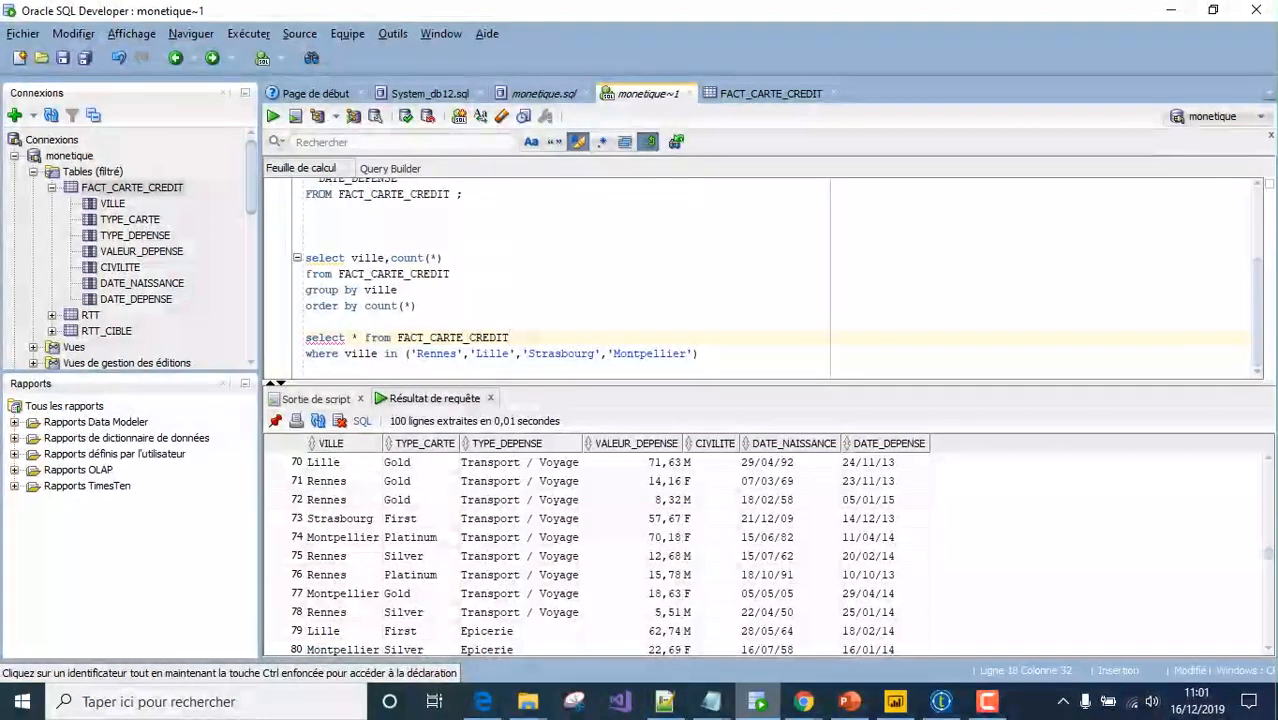
{"action": "mouse_move", "coordinate": [803, 701]}
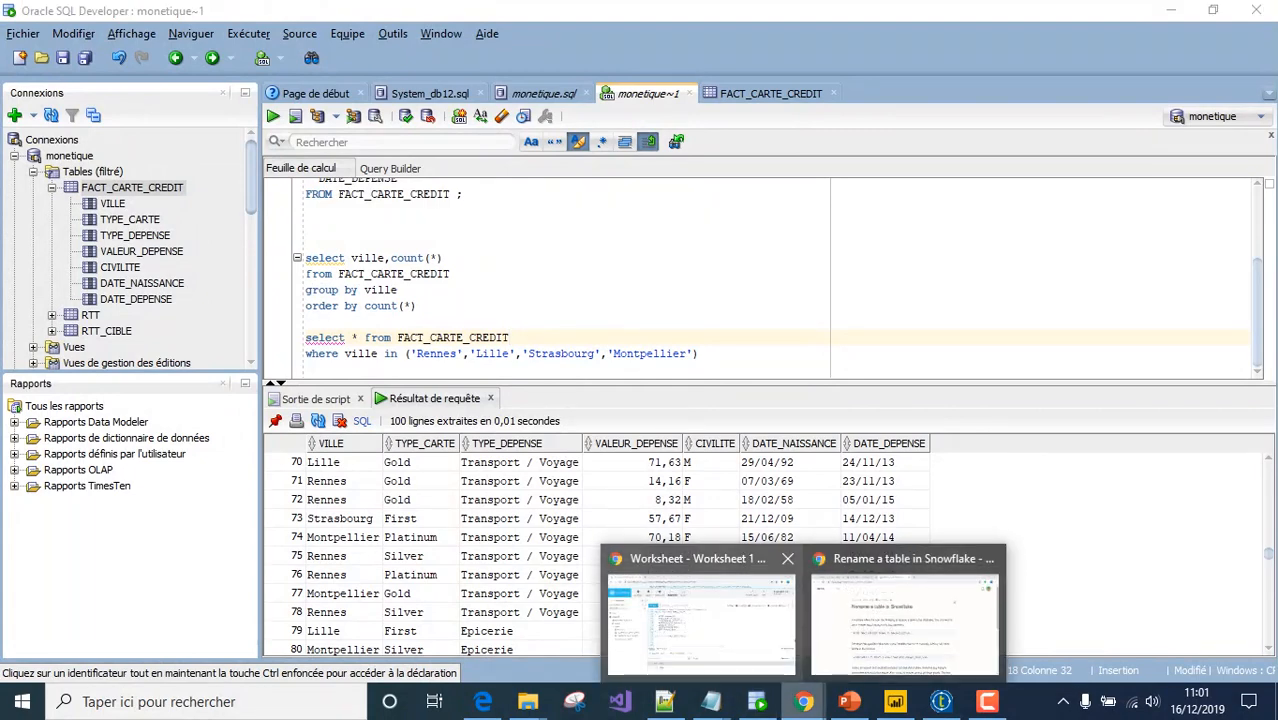
Select and run the CREATE TABLE FACT_CARTE_CREDIT statement in the Snowflake browser worksheet
{"action": "left_click", "coordinate": [700, 610]}
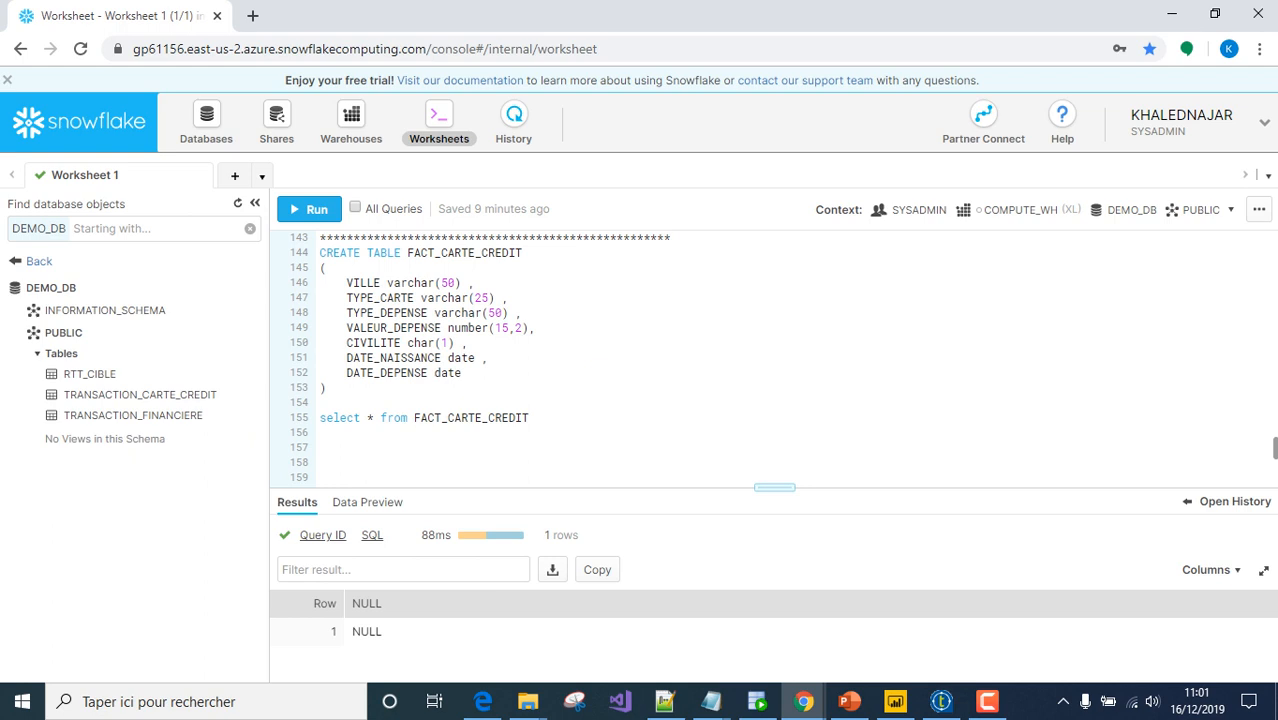
{"action": "left_click_drag", "start_coordinate": [326, 387], "coordinate": [319, 253]}
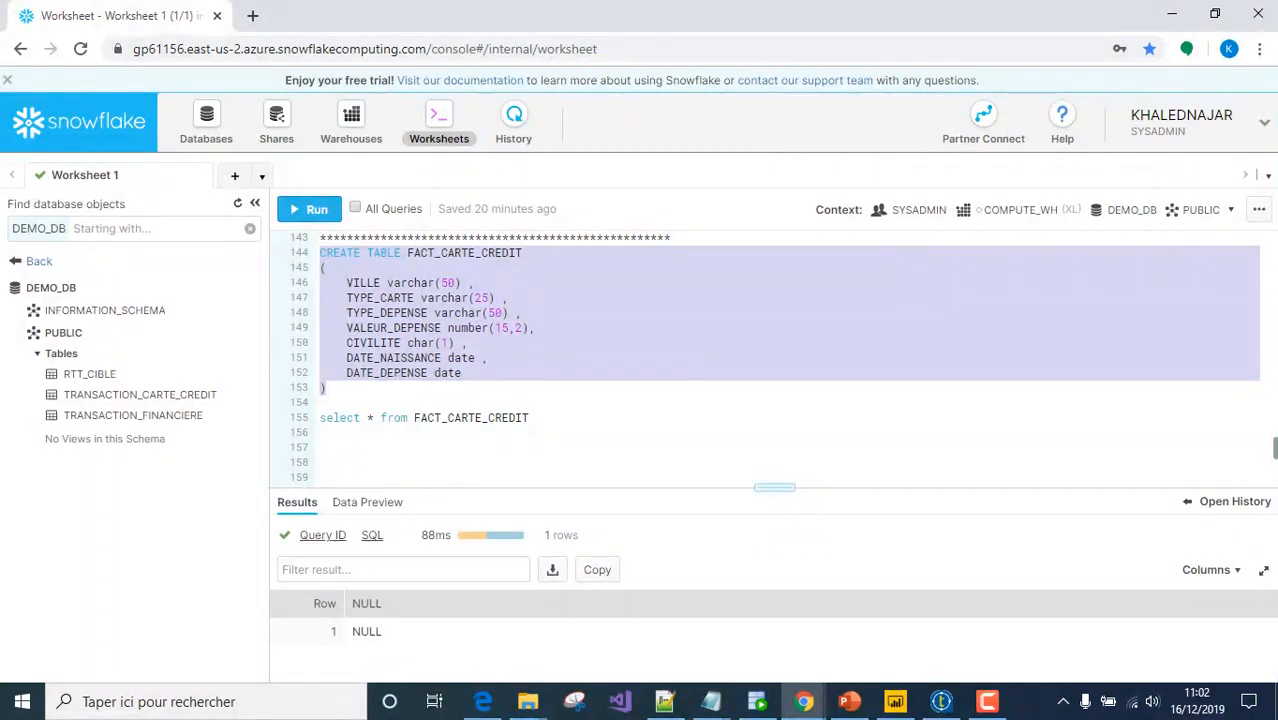
{"action": "left_click", "coordinate": [488, 358]}
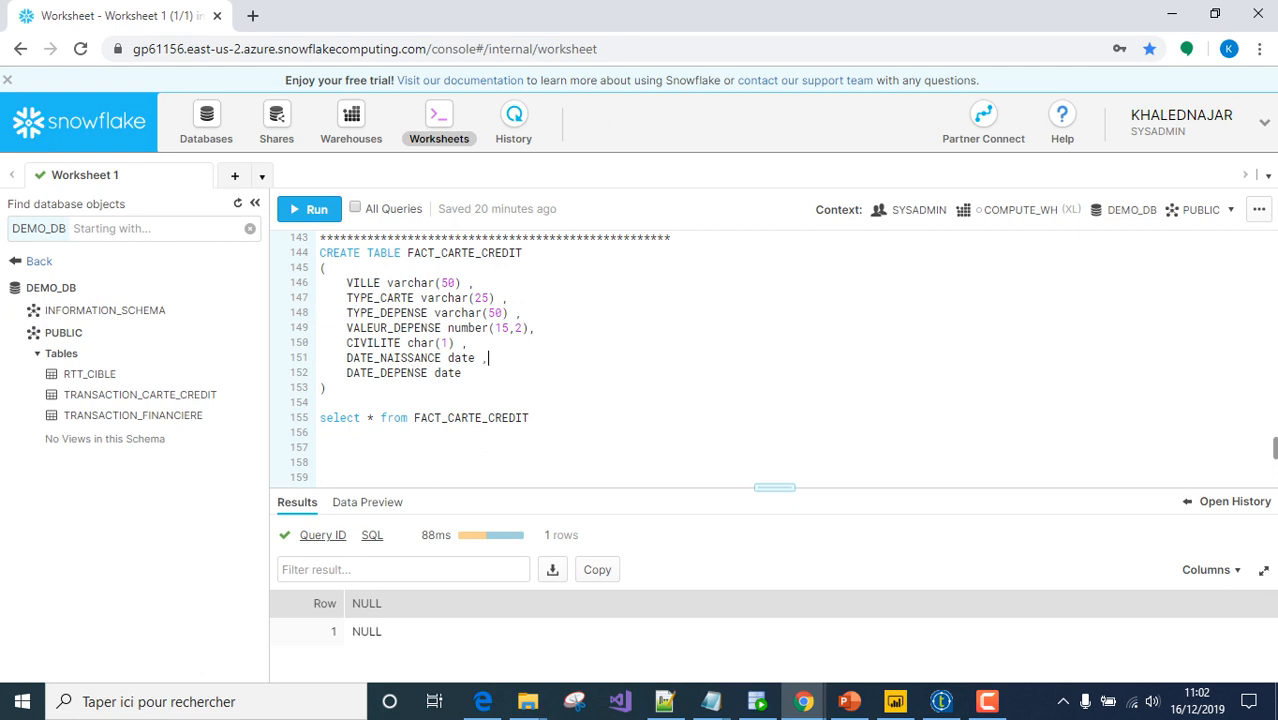
{"action": "key", "text": "Down"}
{"action": "key", "text": "Down"}
{"action": "key", "text": "Down"}
{"action": "key", "text": "shift+Up"}
{"action": "key", "text": "shift+Up"}
{"action": "key", "text": "shift+Up"}
{"action": "key", "text": "shift+Up"}
{"action": "key", "text": "shift+Up"}
{"action": "key", "text": "shift+Up"}
{"action": "key", "text": "shift+Up"}
{"action": "key", "text": "shift+Up"}
{"action": "key", "text": "shift+Up"}
{"action": "key", "text": "shift+Up"}
{"action": "key", "text": "shift+Up"}
{"action": "key", "text": "shift+Up"}
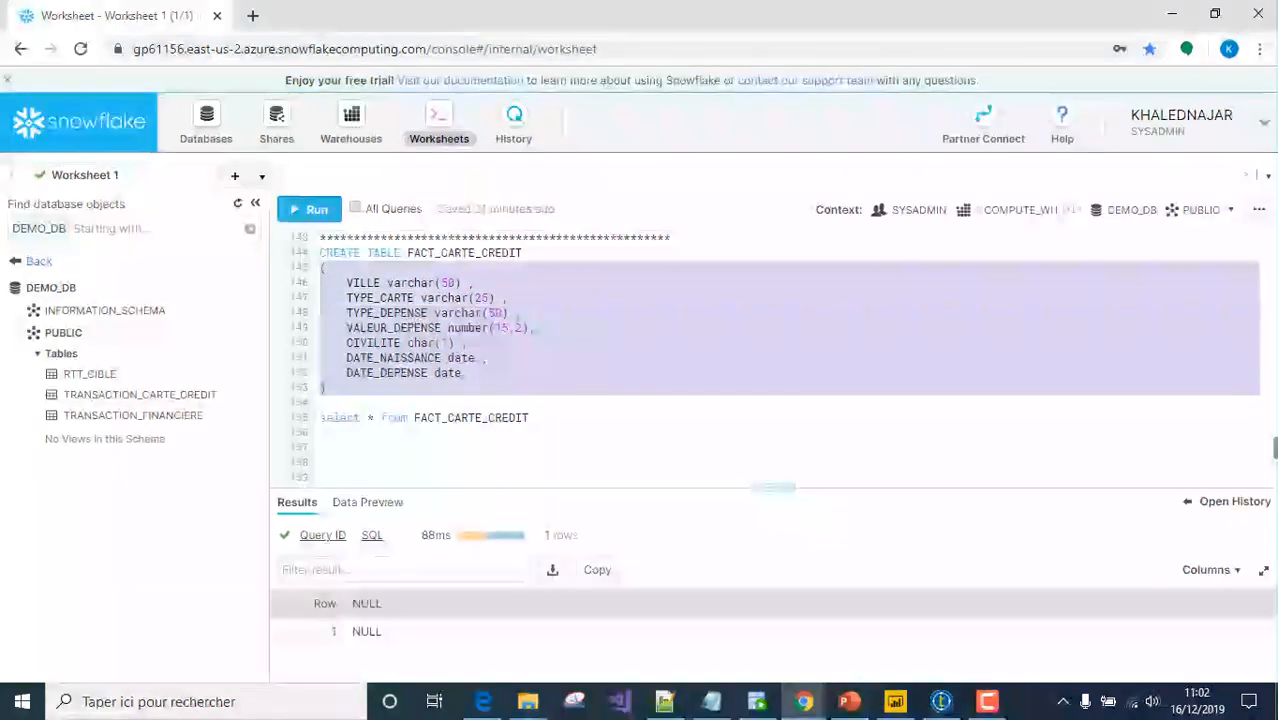
{"action": "key", "text": "shift+Down"}
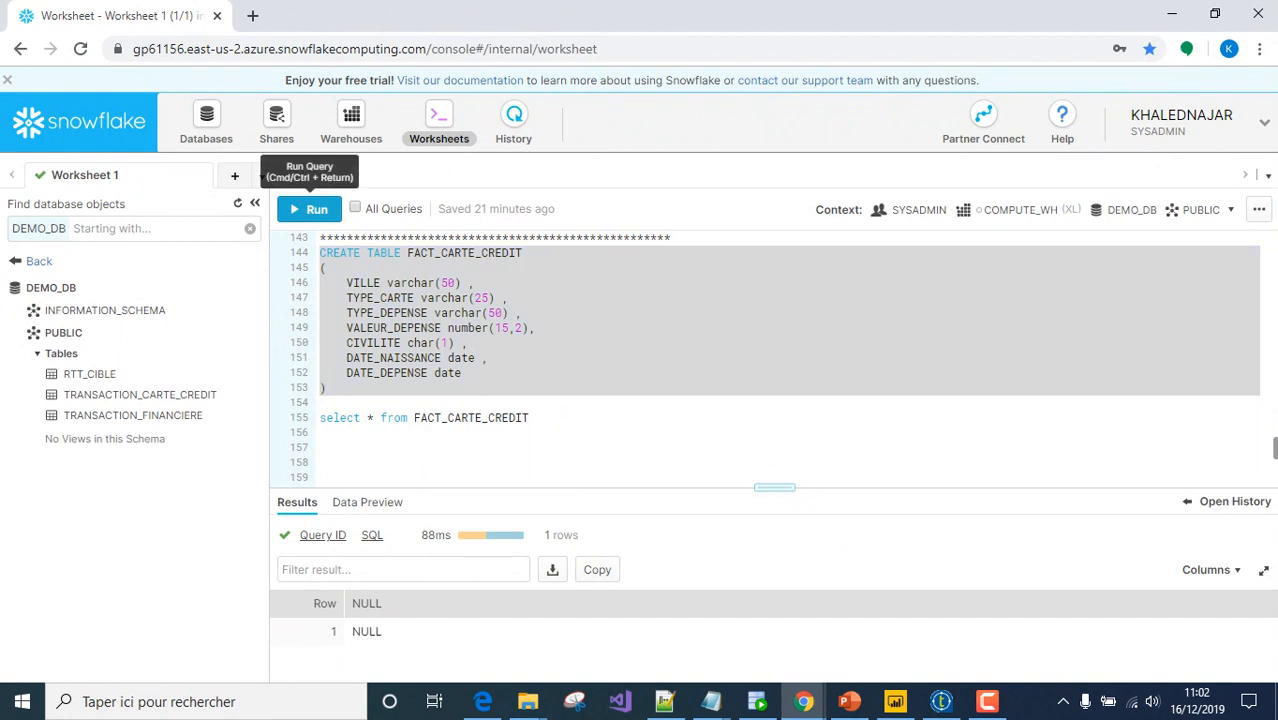
{"action": "left_click", "coordinate": [309, 208]}
{"action": "key", "text": "Return"}
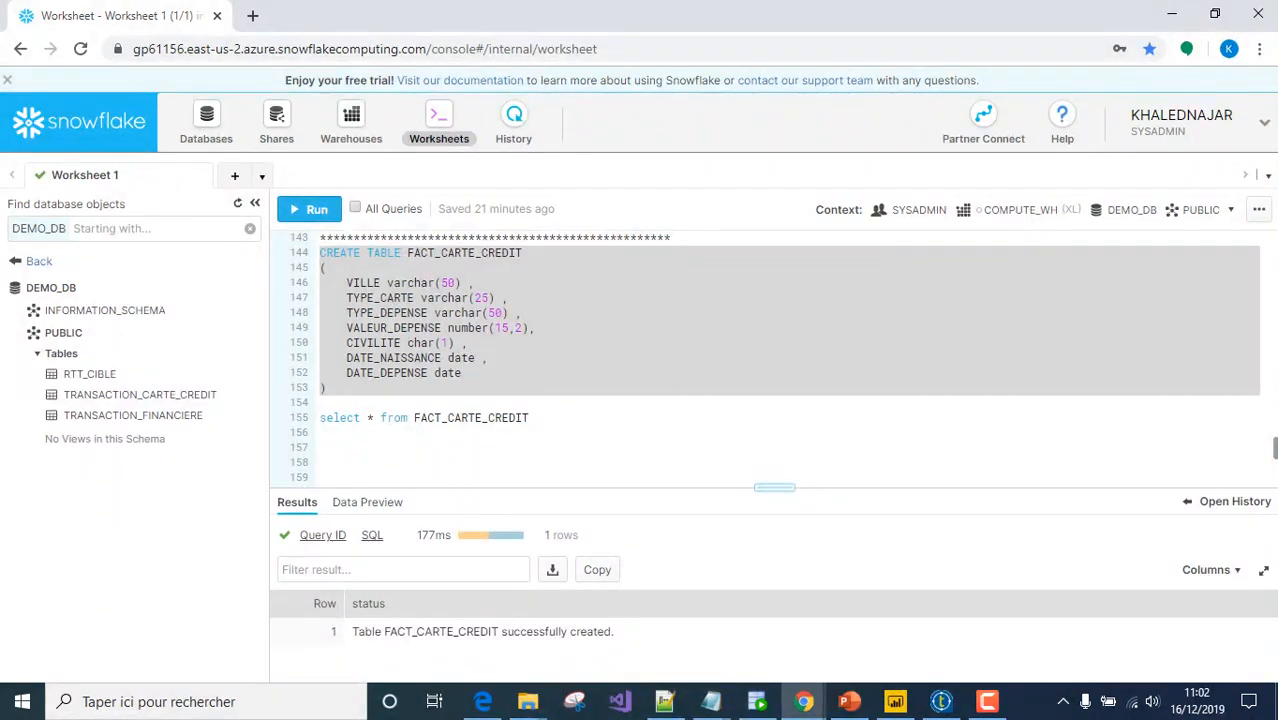
Run select * from FACT_CARTE_CREDIT, which returns 0 rows with seven column headers
{"action": "left_click", "coordinate": [320, 447]}
{"action": "left_click_drag", "start_coordinate": [530, 418], "coordinate": [320, 418]}
{"action": "left_click", "coordinate": [310, 208]}
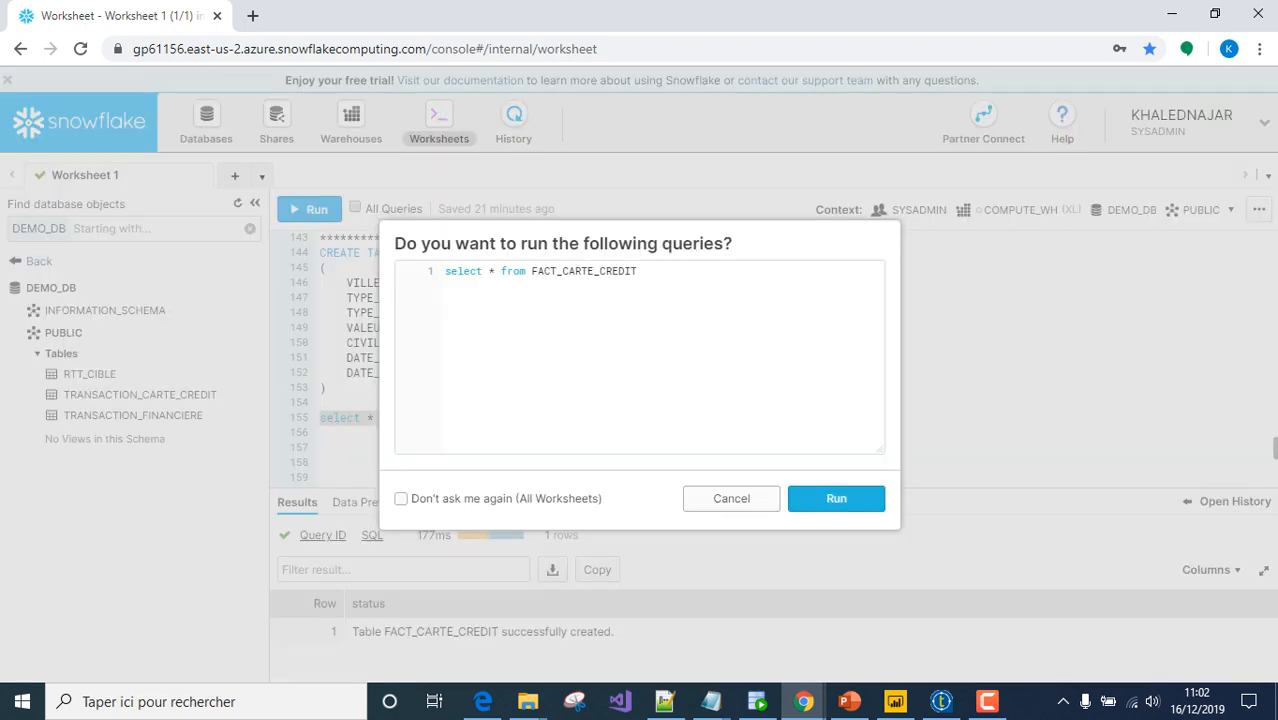
{"action": "left_click", "coordinate": [836, 498]}
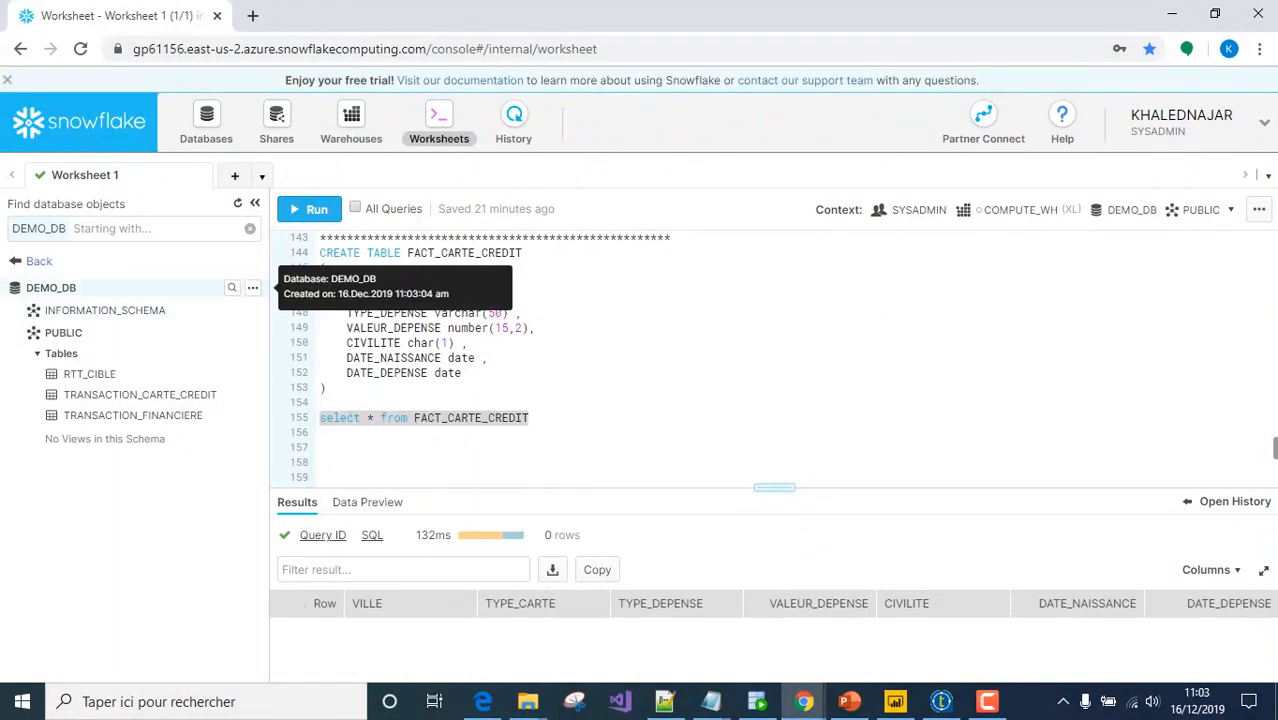
Limit the object search to DEMO_DB, expand PUBLIC, and return to Oracle SQL Developer
{"action": "left_click", "coordinate": [253, 288]}
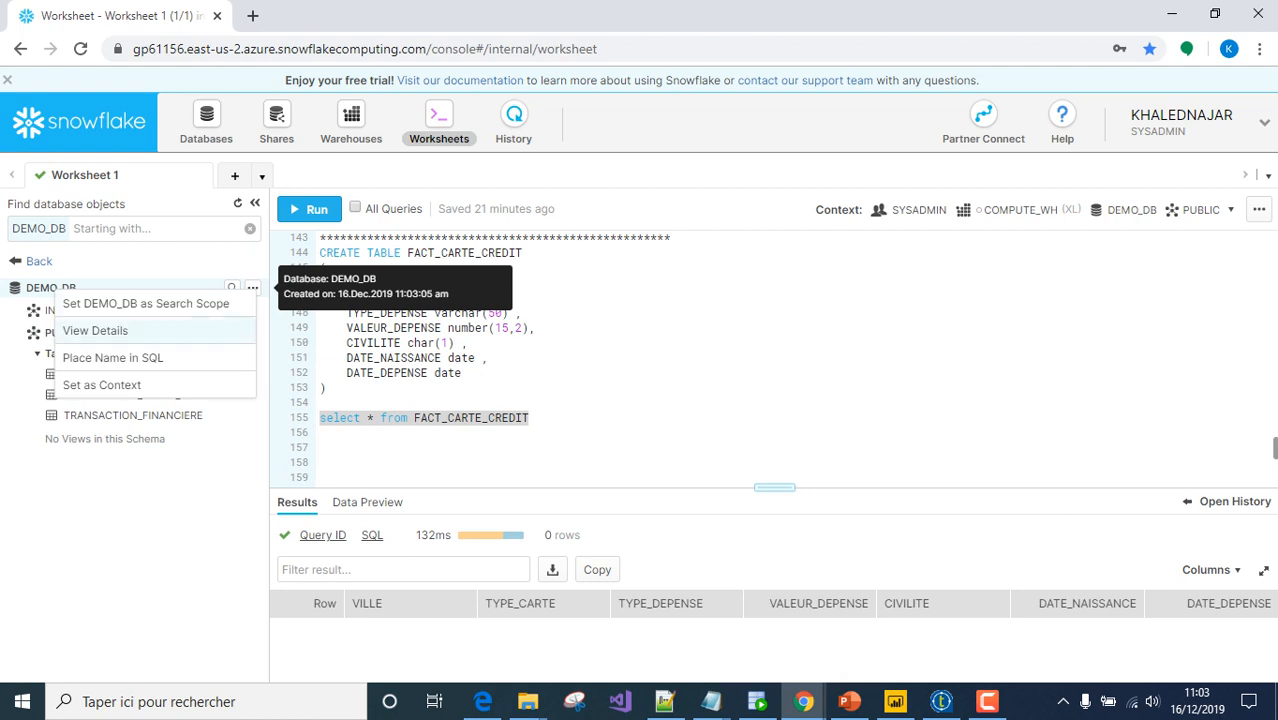
{"action": "left_click", "coordinate": [150, 303]}
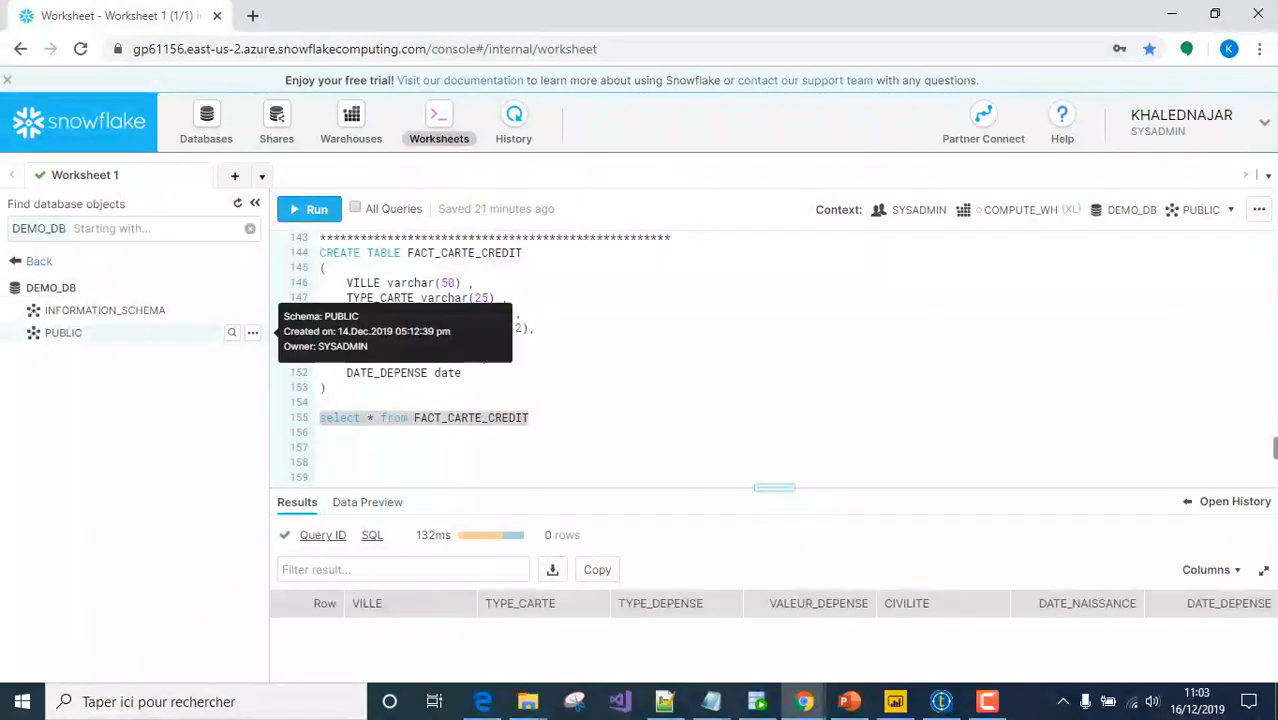
{"action": "left_click", "coordinate": [63, 333]}
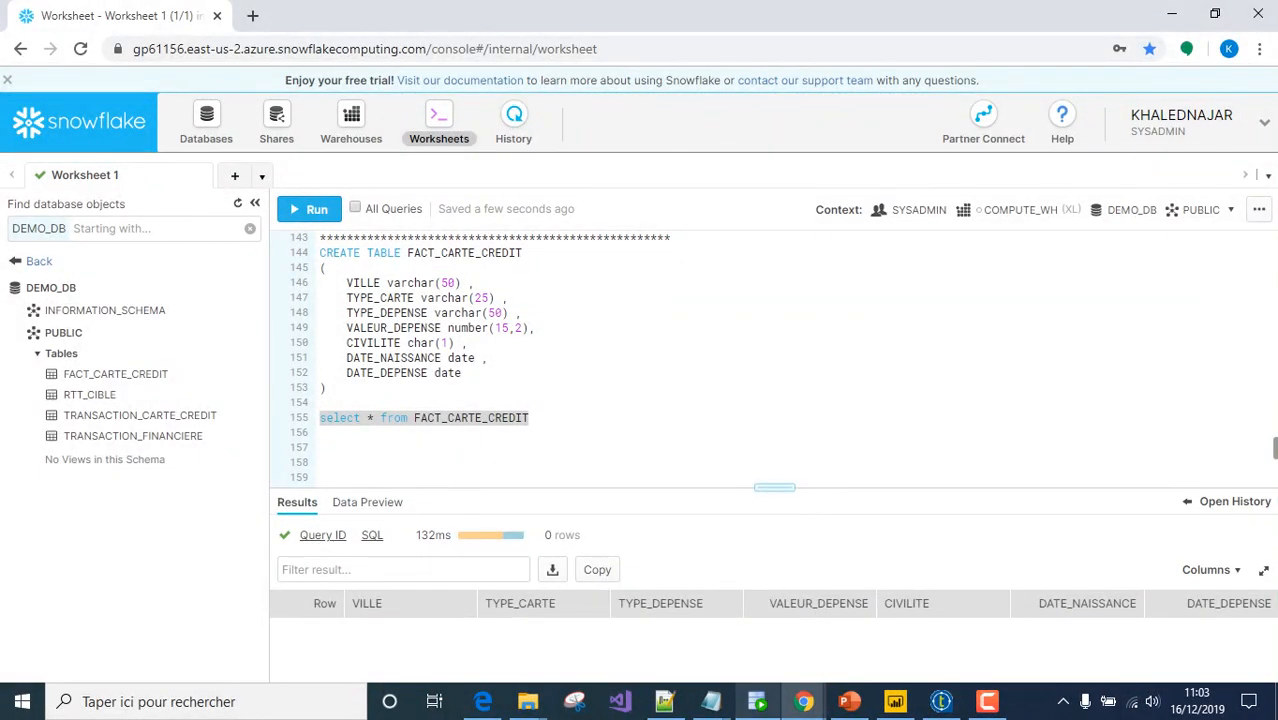
{"action": "mouse_move", "coordinate": [757, 701]}
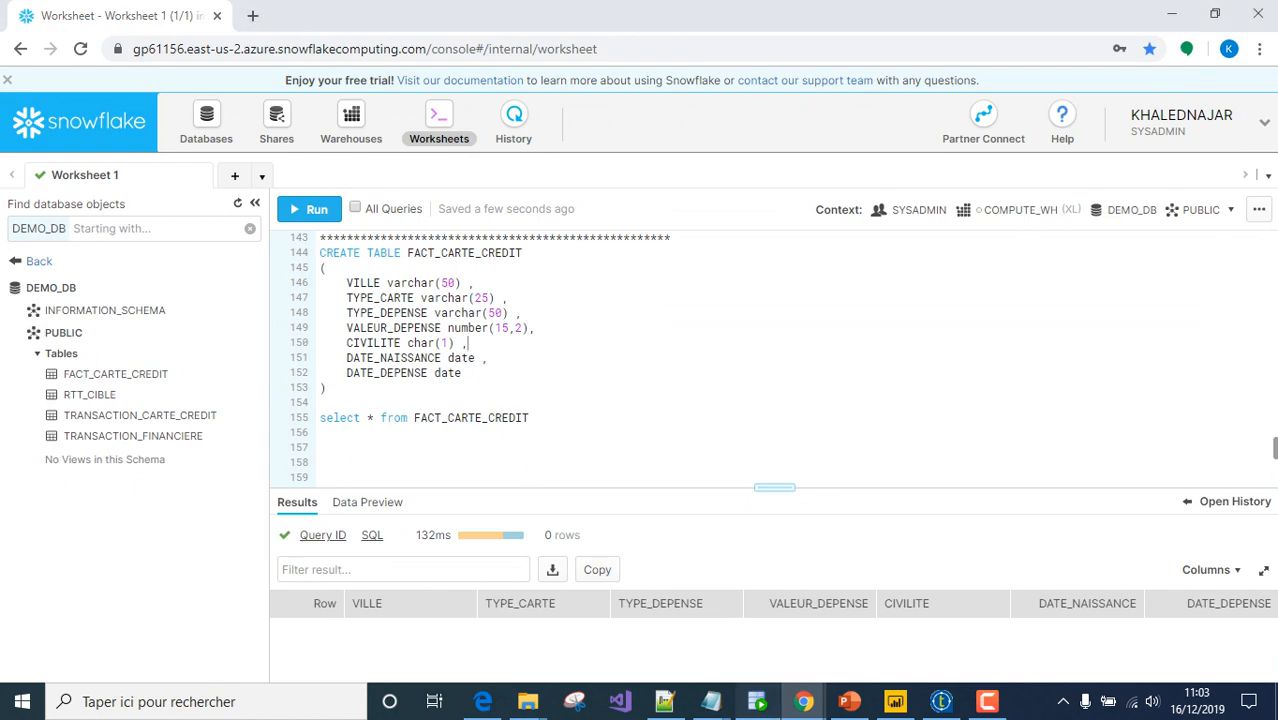
{"action": "left_click", "coordinate": [757, 702]}
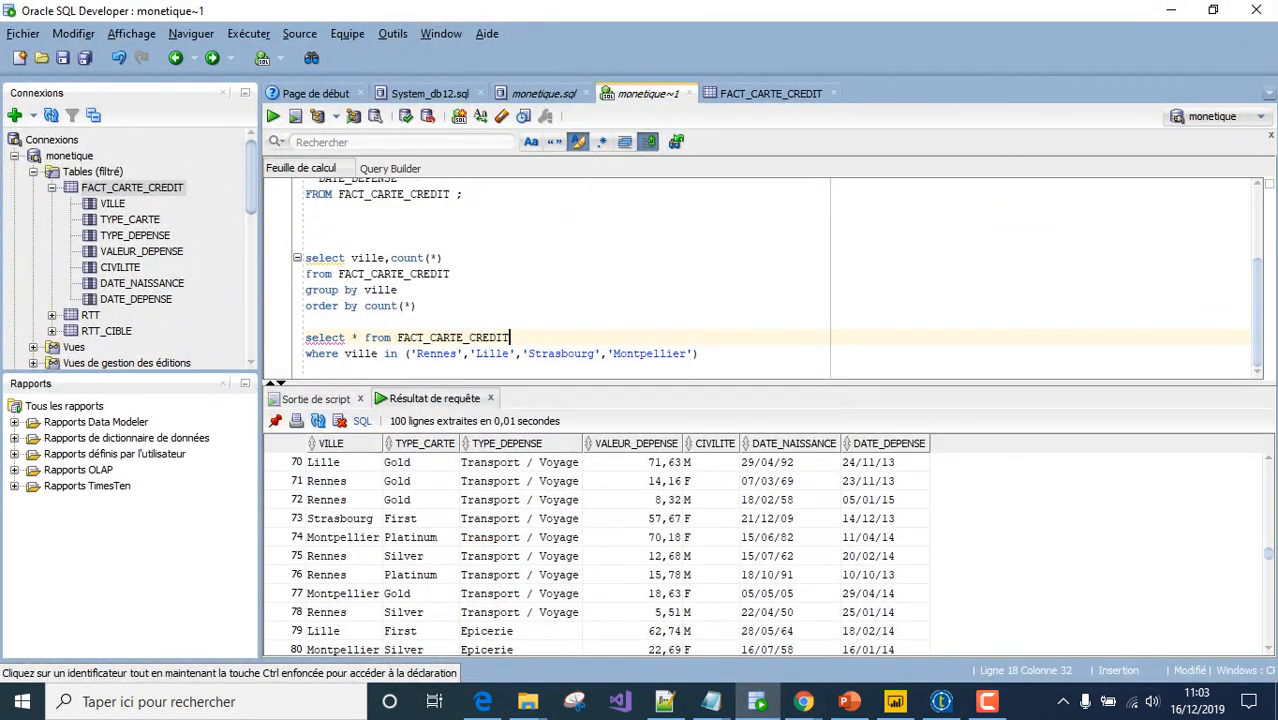
Bring up Talend Open Studio showing the Oracle_To_Snow 0.1 job
{"action": "left_click", "coordinate": [941, 702]}
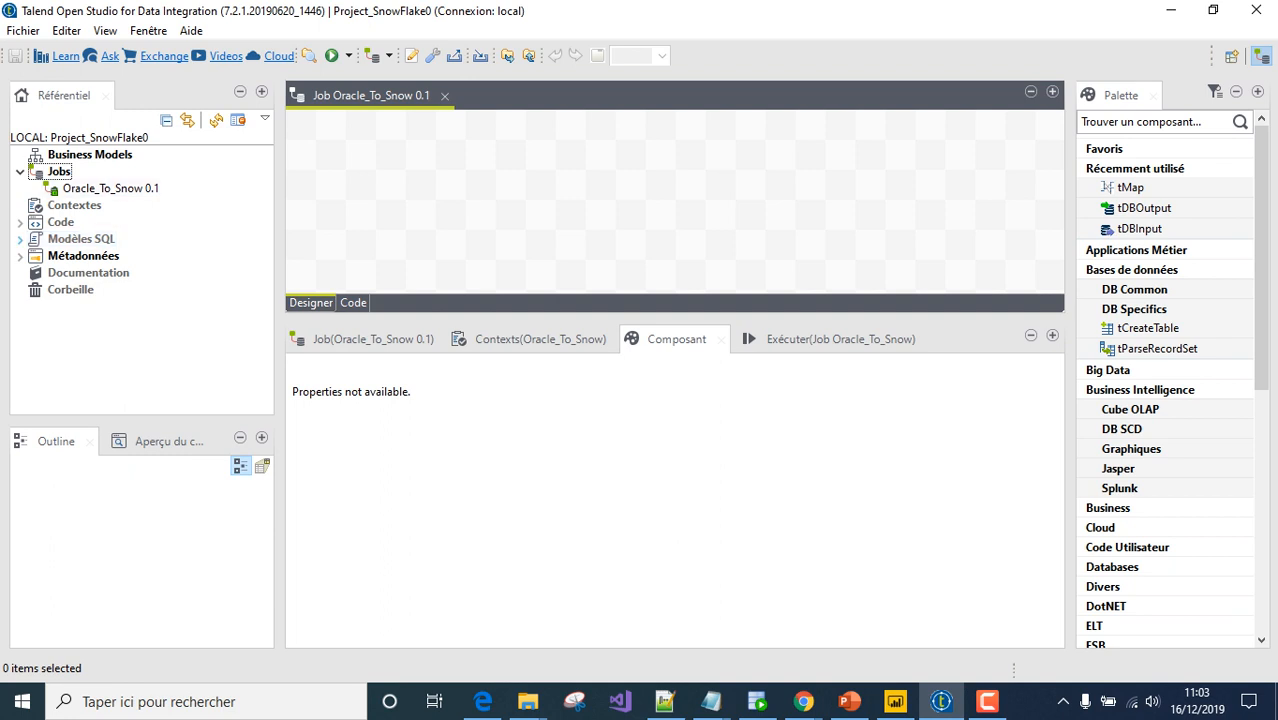
Start a new database connection under Métadonnées named Oracle_db_source
{"action": "left_click", "coordinate": [20, 240]}
{"action": "left_click", "coordinate": [20, 240]}
{"action": "left_click", "coordinate": [20, 257]}
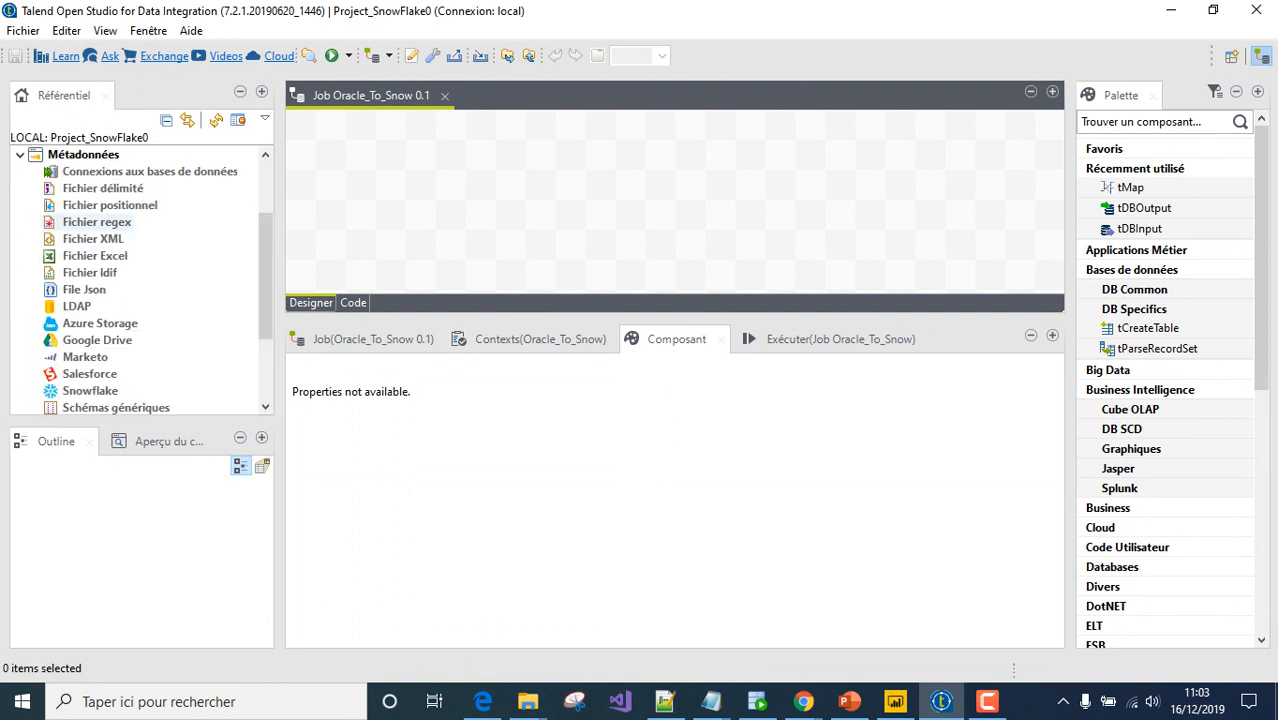
{"action": "left_click", "coordinate": [149, 172]}
{"action": "right_click", "coordinate": [74, 173]}
{"action": "left_click", "coordinate": [150, 187]}
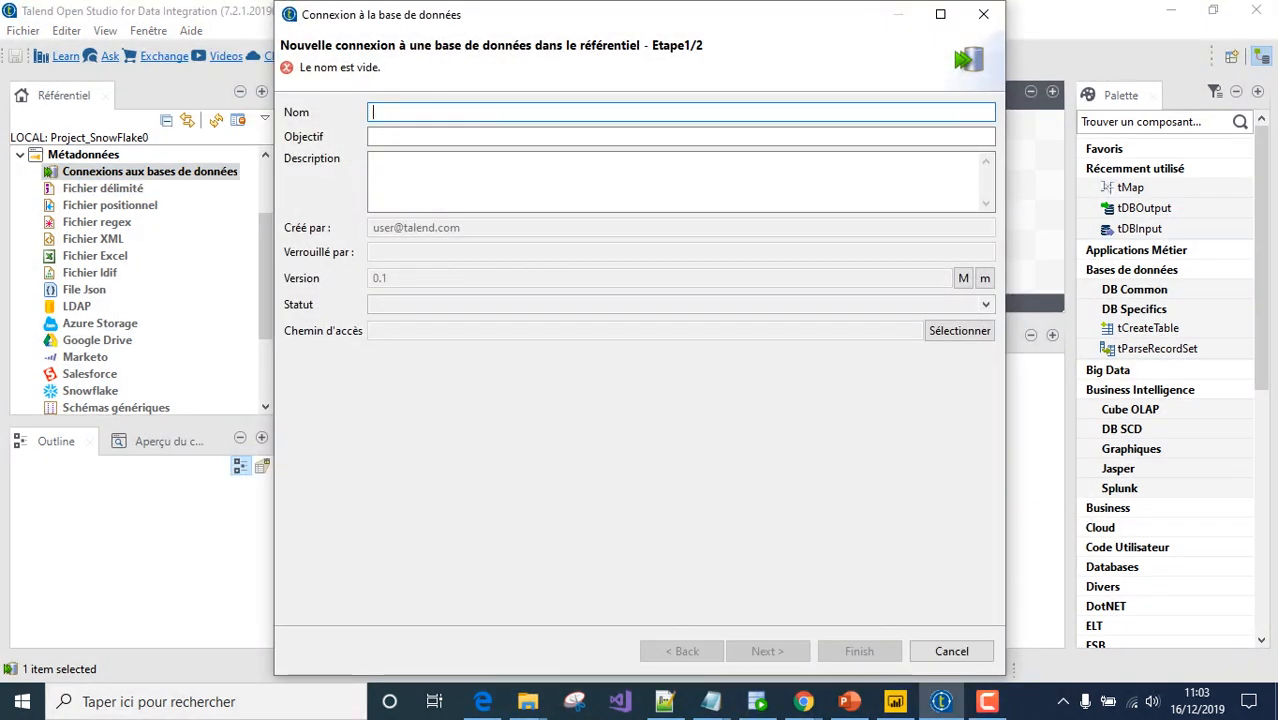
{"action": "type", "text": "Oracle_"}
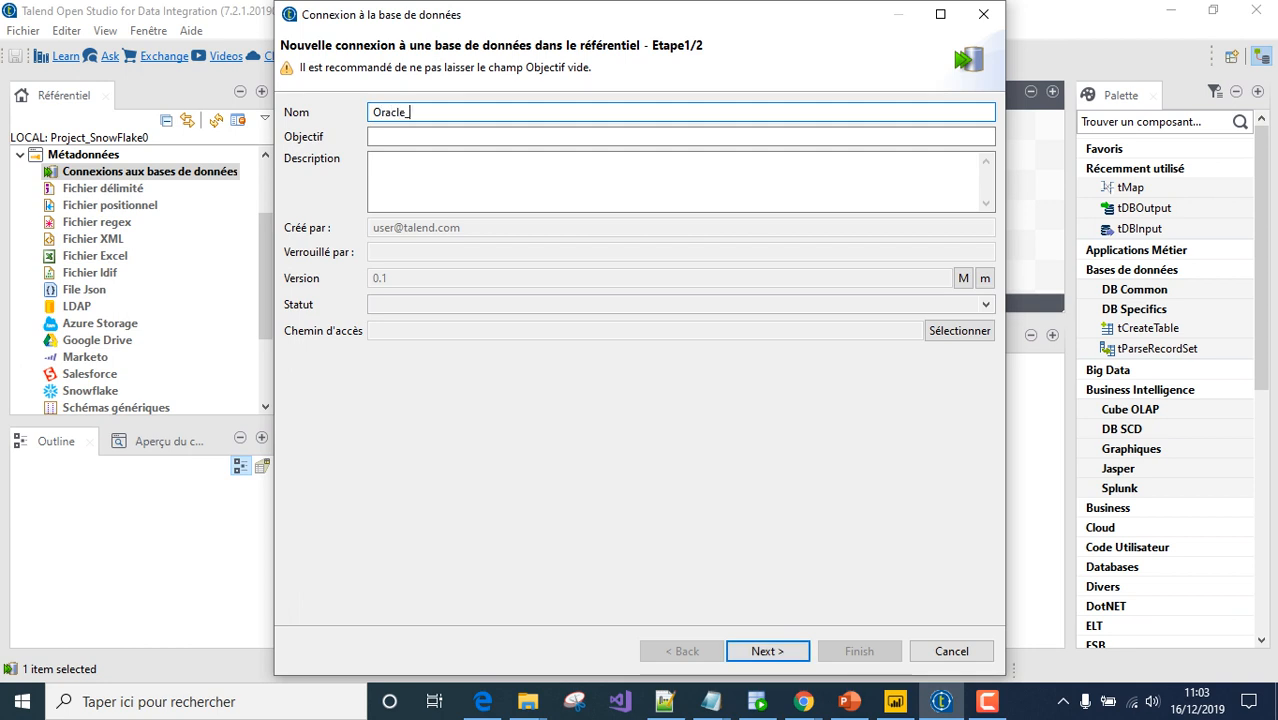
{"action": "type", "text": "db_source"}
{"action": "left_click", "coordinate": [767, 651]}
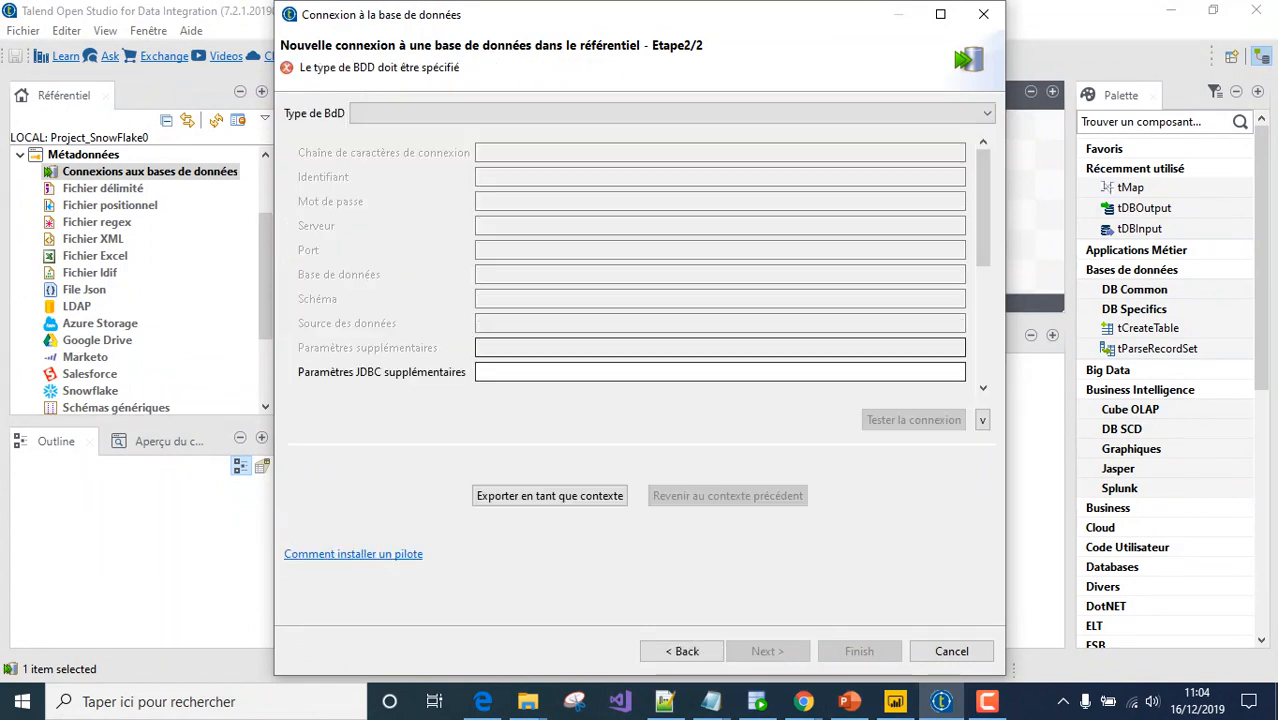
Set the database type to Oracle with SID and the version to Oracle 12
{"action": "left_click", "coordinate": [672, 113]}
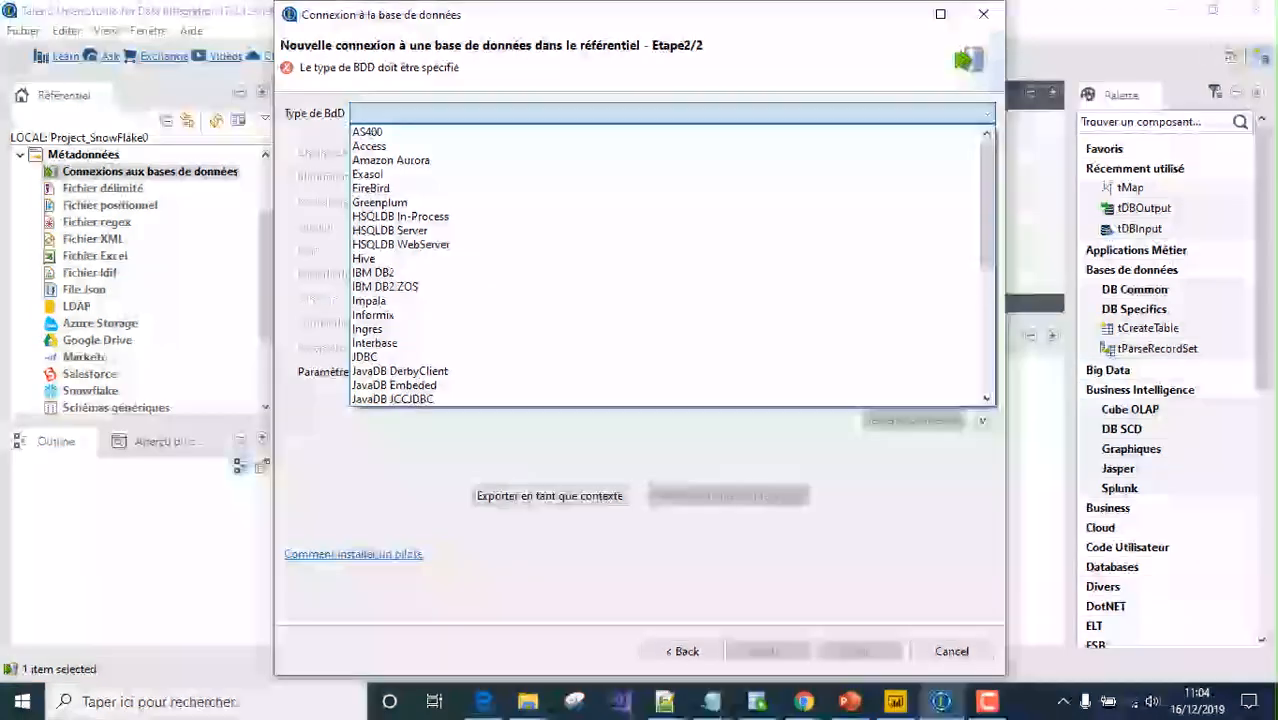
{"action": "key", "text": "o"}
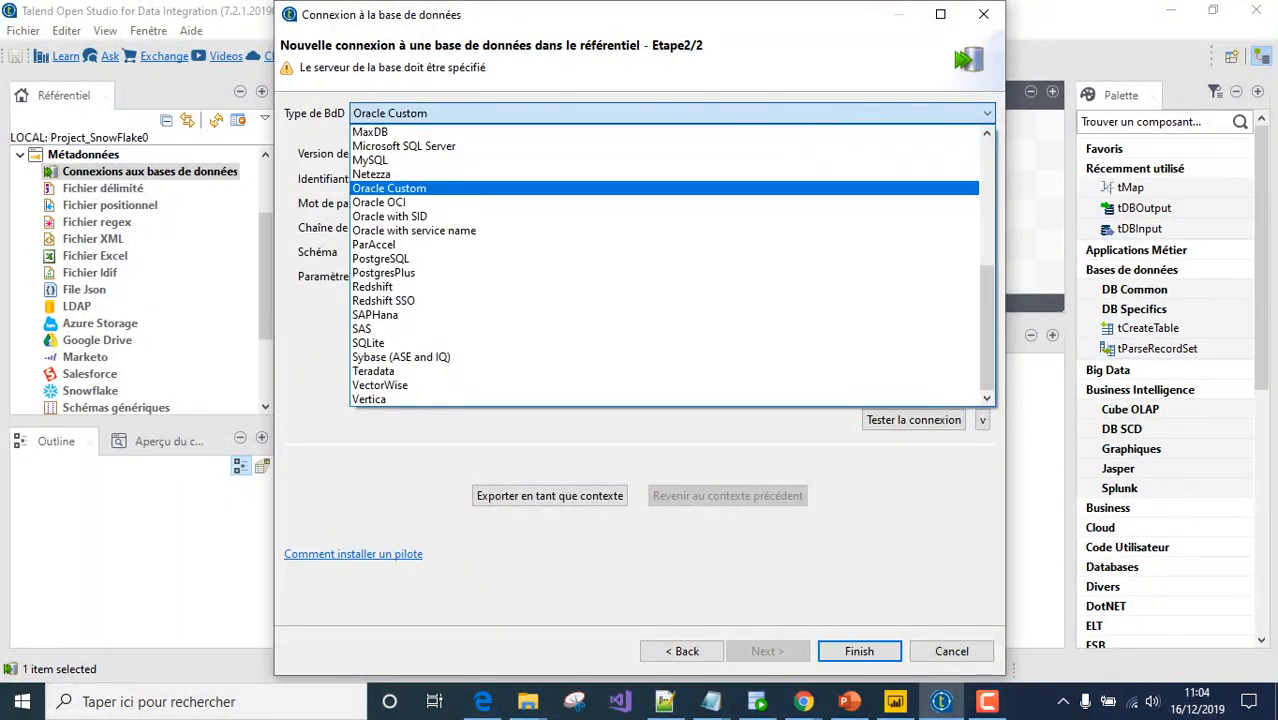
{"action": "left_click", "coordinate": [420, 216]}
{"action": "left_click", "coordinate": [600, 154]}
{"action": "key", "text": "Down"}
{"action": "key", "text": "Return"}
Enter the login and password, schema MONETIQUE, server asusordi and SID db12
{"action": "left_click", "coordinate": [620, 203]}
{"action": "type", "text": "monetique"}
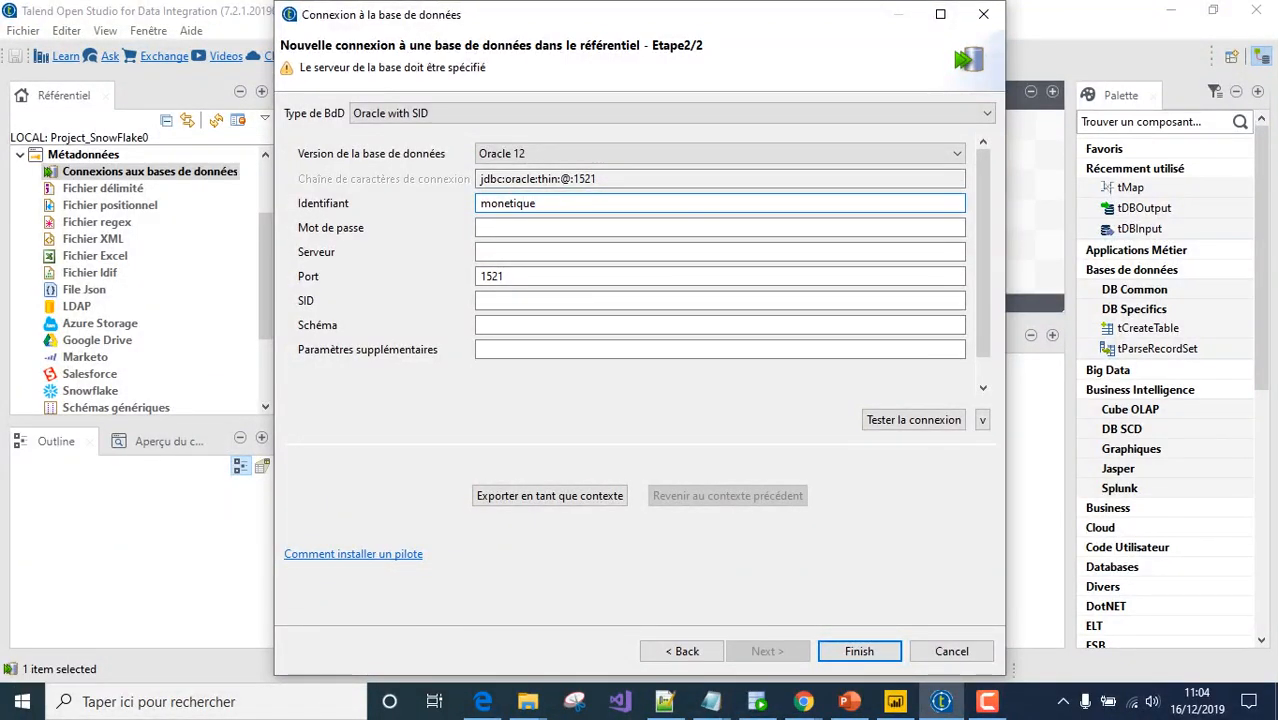
{"action": "key", "text": "ctrl+a"}
{"action": "key", "text": "ctrl+c"}
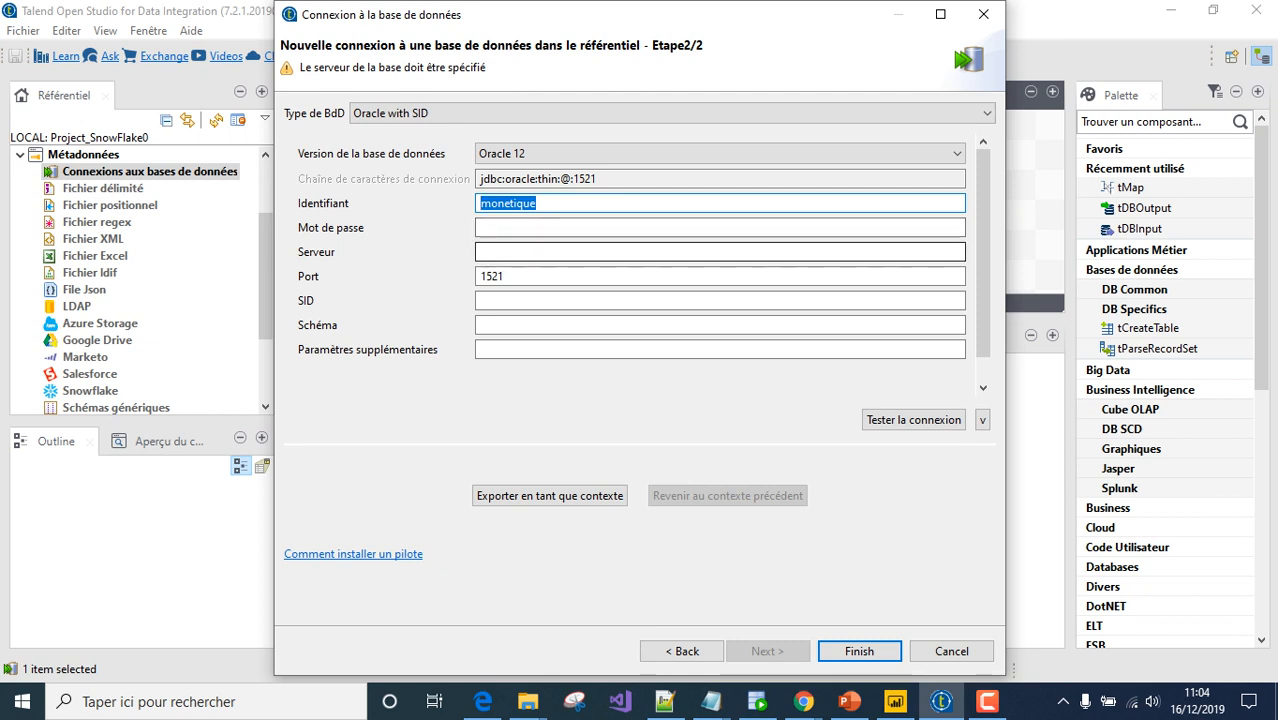
{"action": "left_click", "coordinate": [520, 228]}
{"action": "type", "text": "•••••••••"}
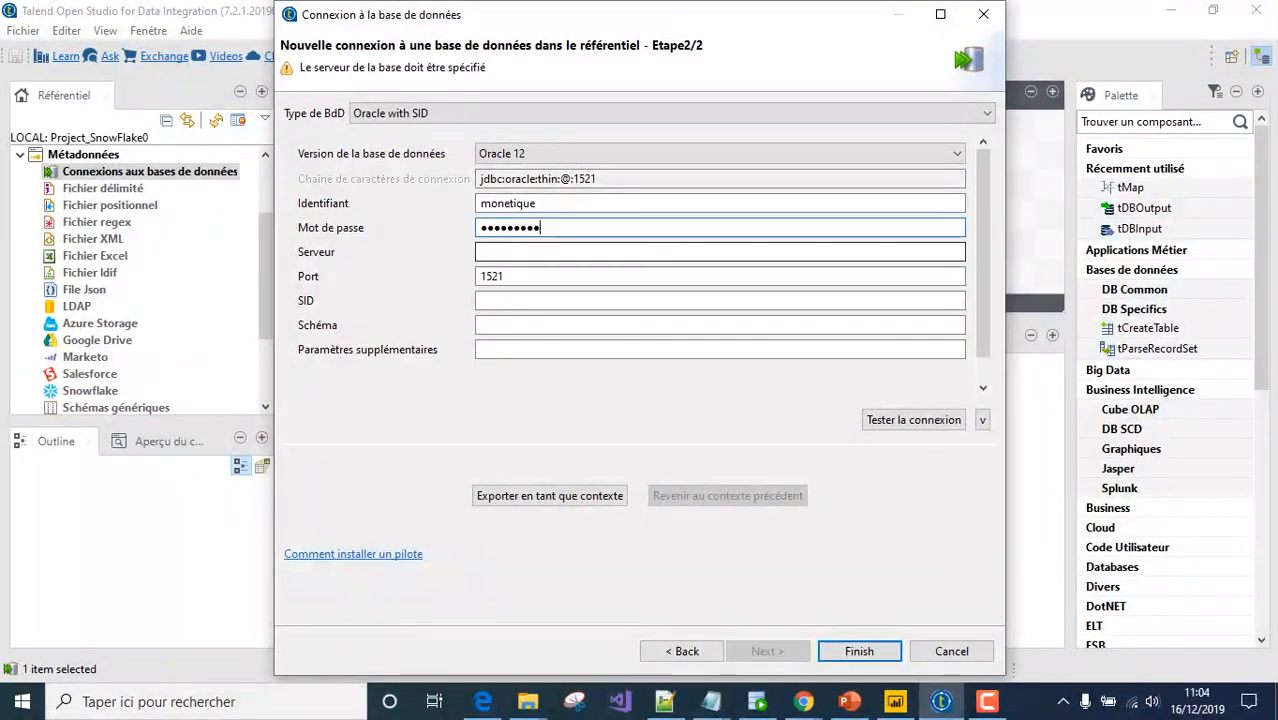
{"action": "left_click", "coordinate": [484, 325]}
{"action": "key", "text": "ctrl+v"}
{"action": "left_click", "coordinate": [484, 252]}
{"action": "type", "text": "asu"}
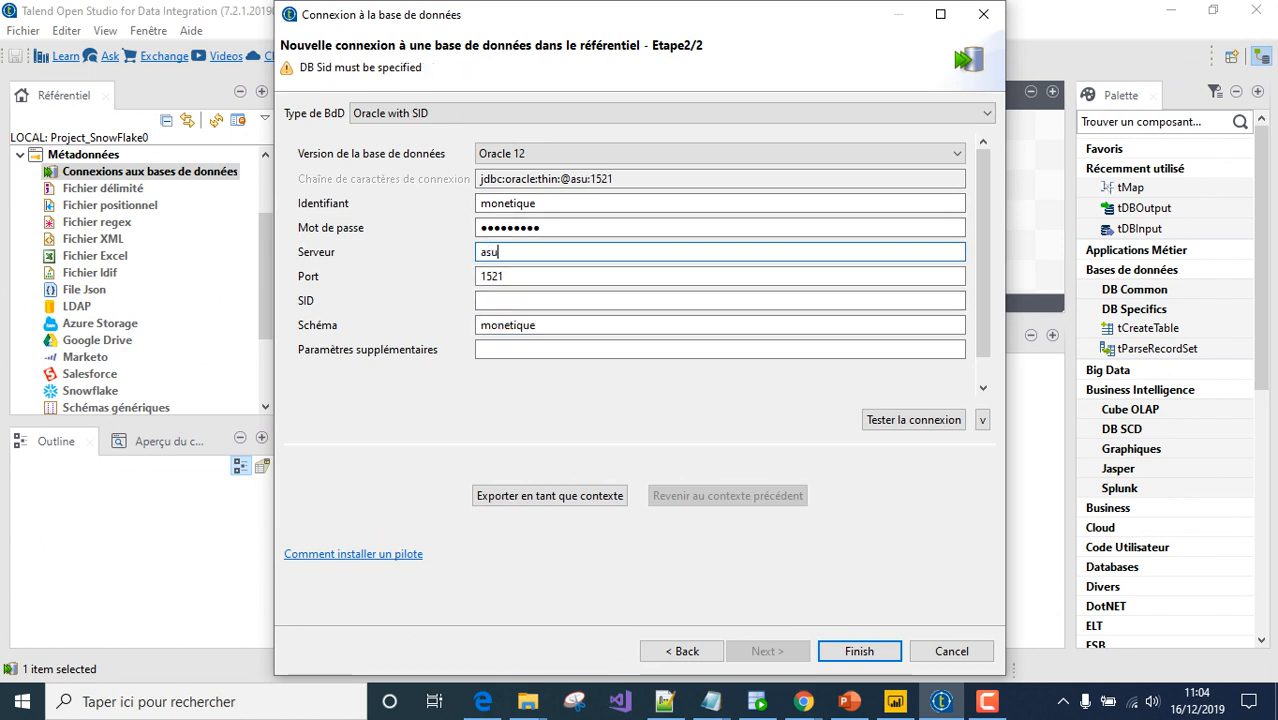
{"action": "type", "text": "sordi"}
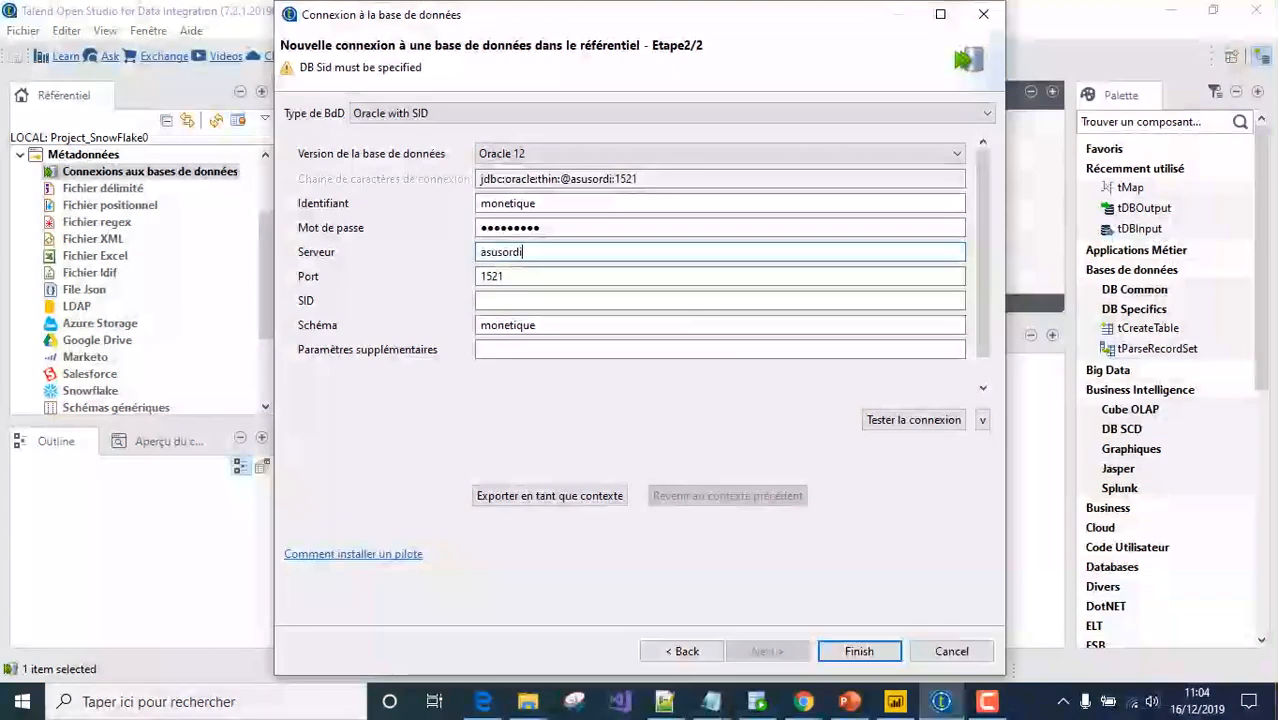
{"action": "left_click", "coordinate": [484, 301]}
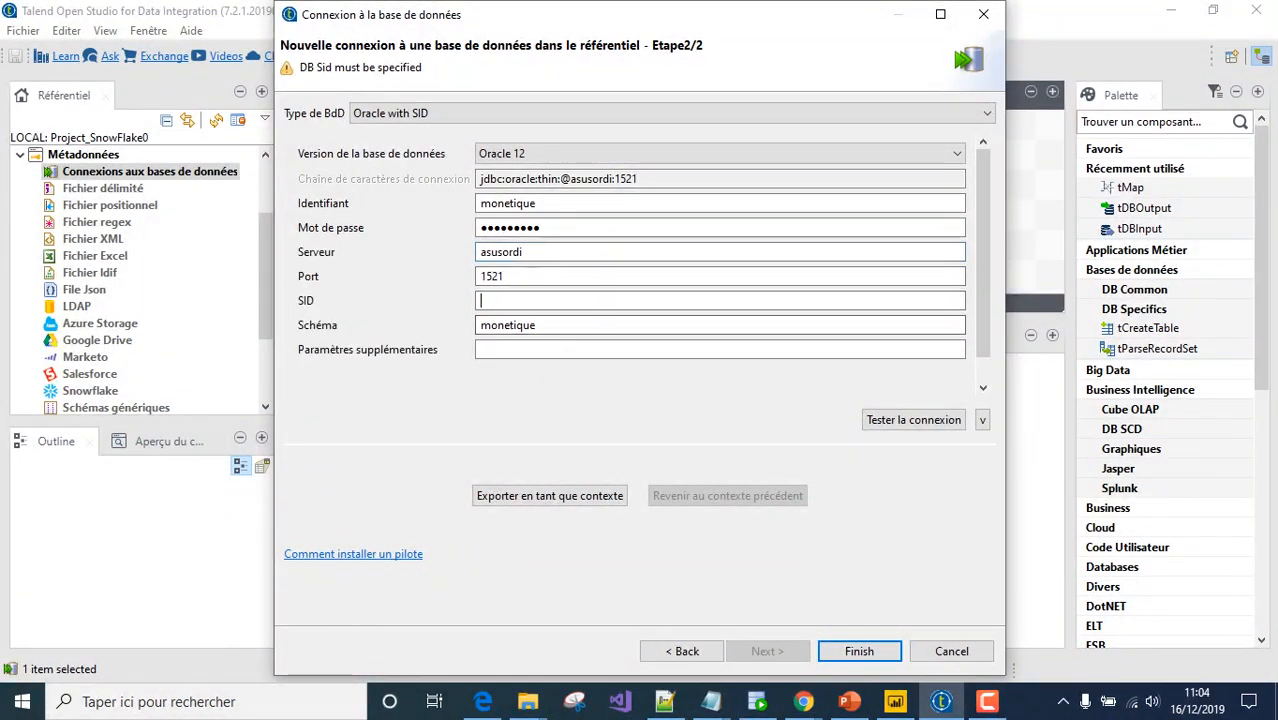
{"action": "type", "text": "db12"}
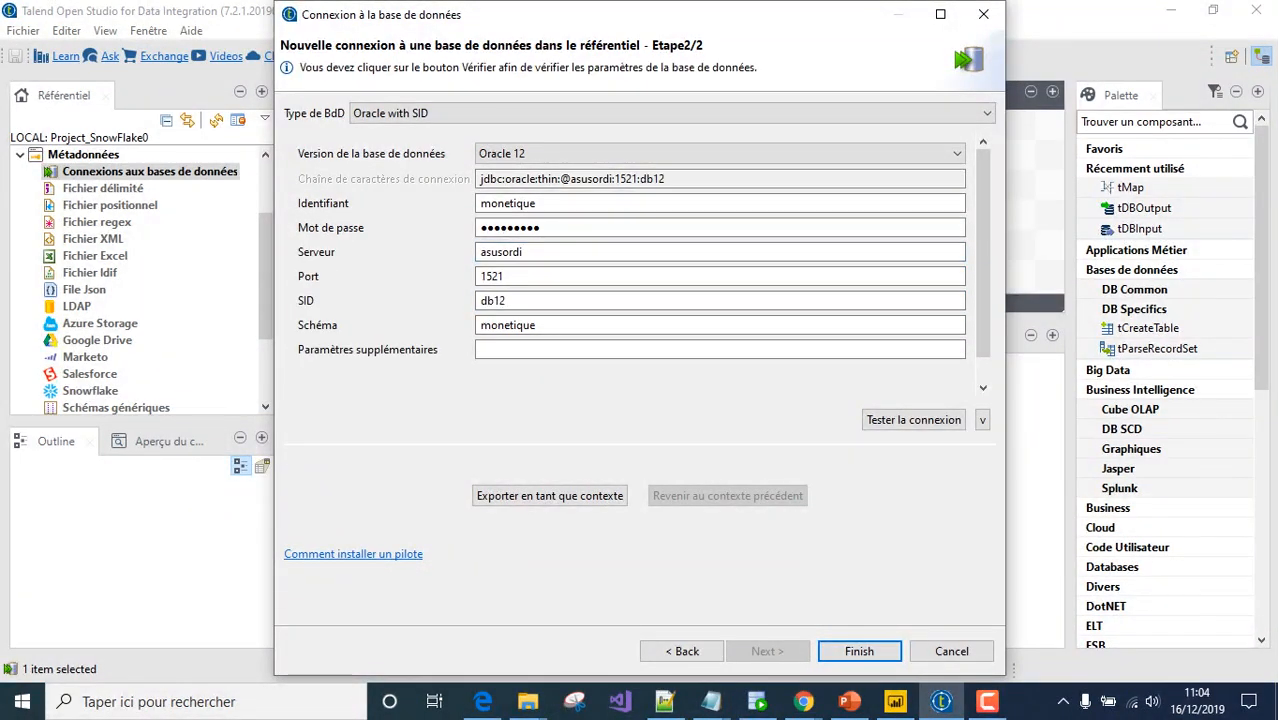
Test the connection successfully and save it
{"action": "left_click", "coordinate": [913, 420]}
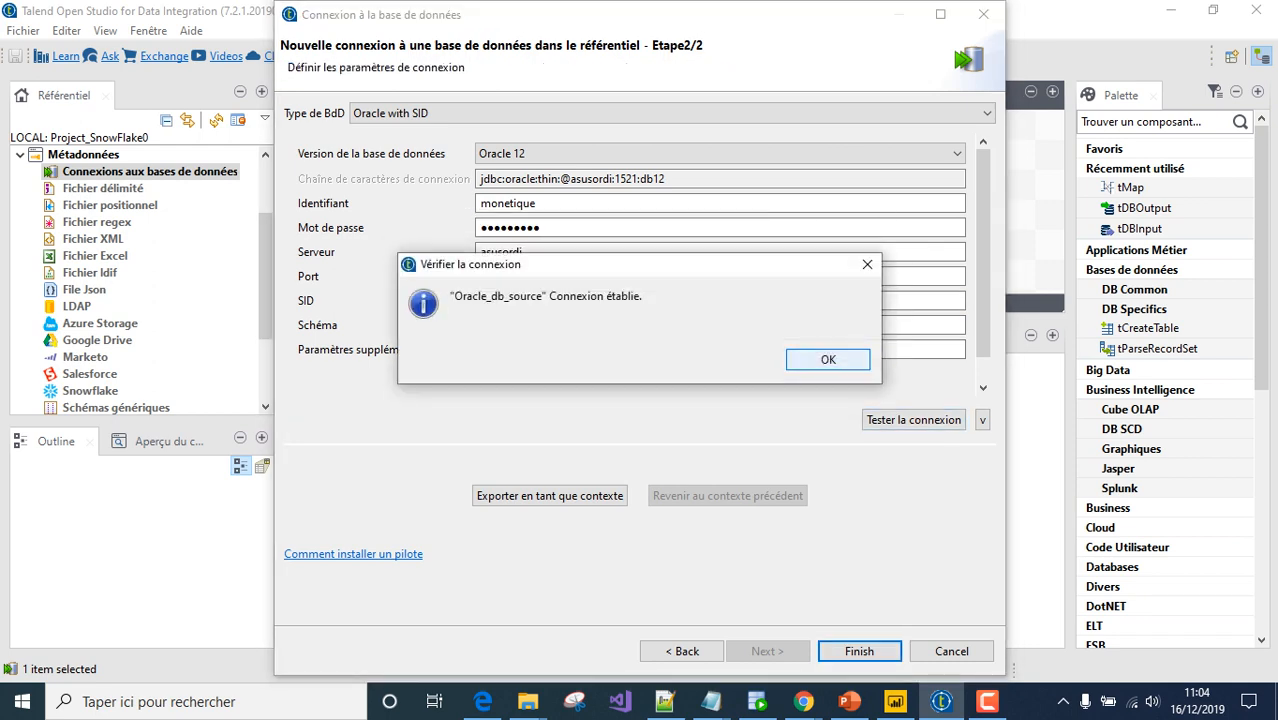
{"action": "key", "text": "Return"}
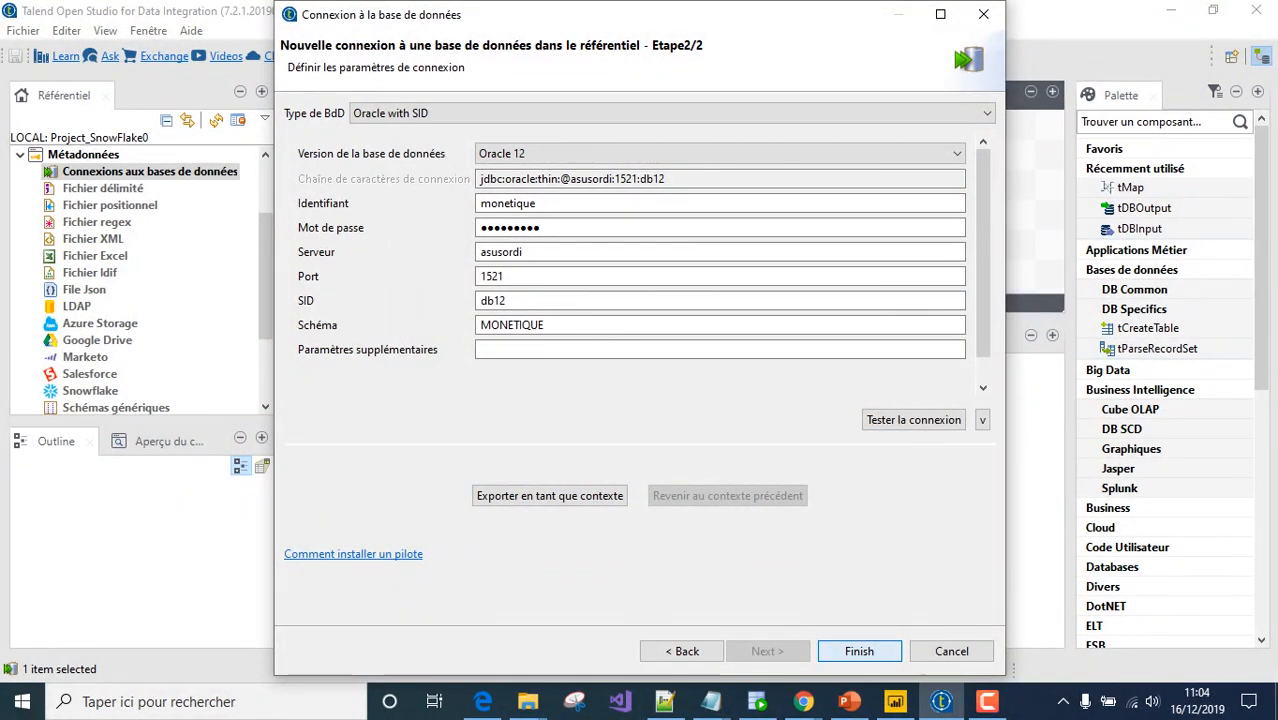
{"action": "key", "text": "Return"}
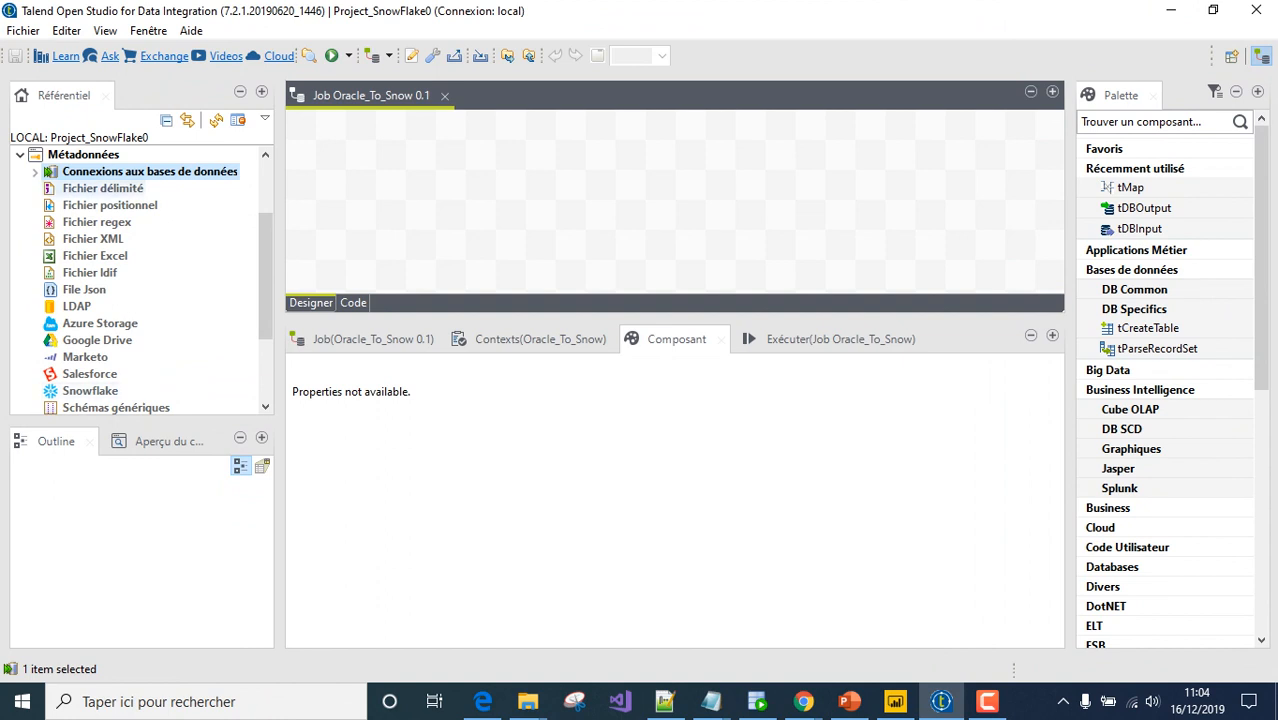
Retrieve the FACT_CARTE_CREDIT table schema (tables only, MONETIQUE schema) from Oracle_db_source
{"action": "left_click", "coordinate": [35, 172]}
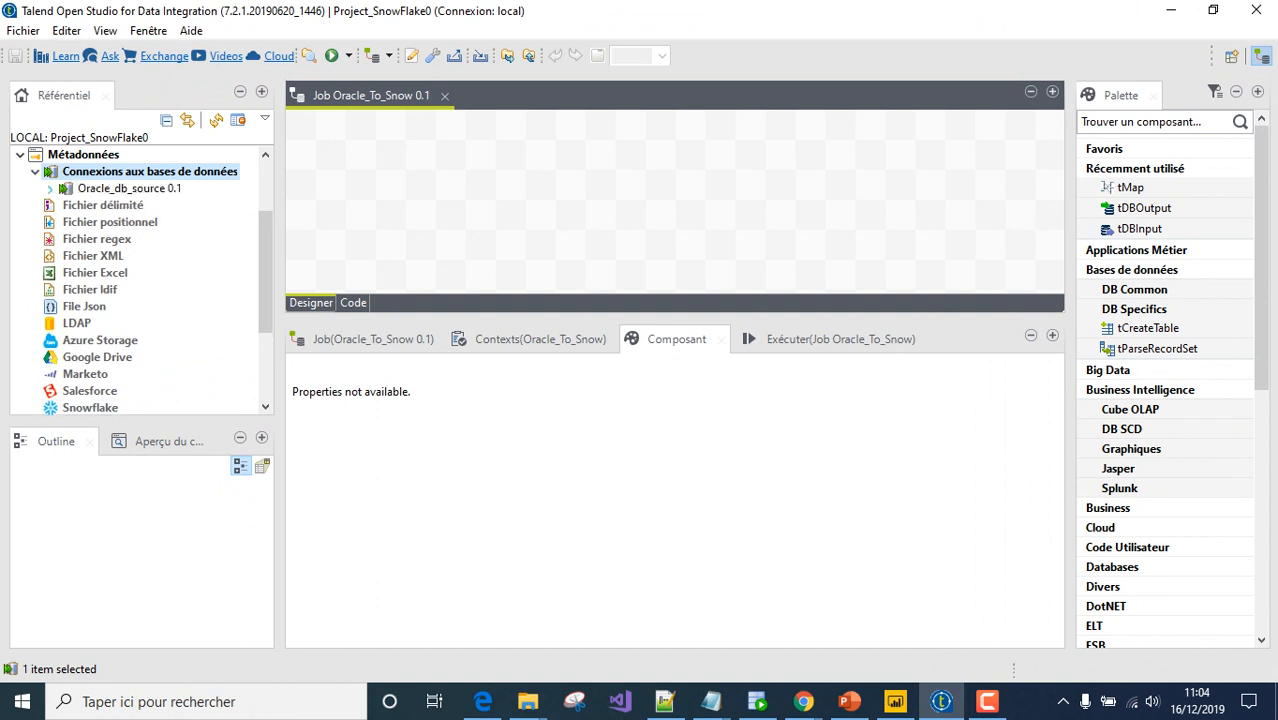
{"action": "left_click", "coordinate": [50, 188]}
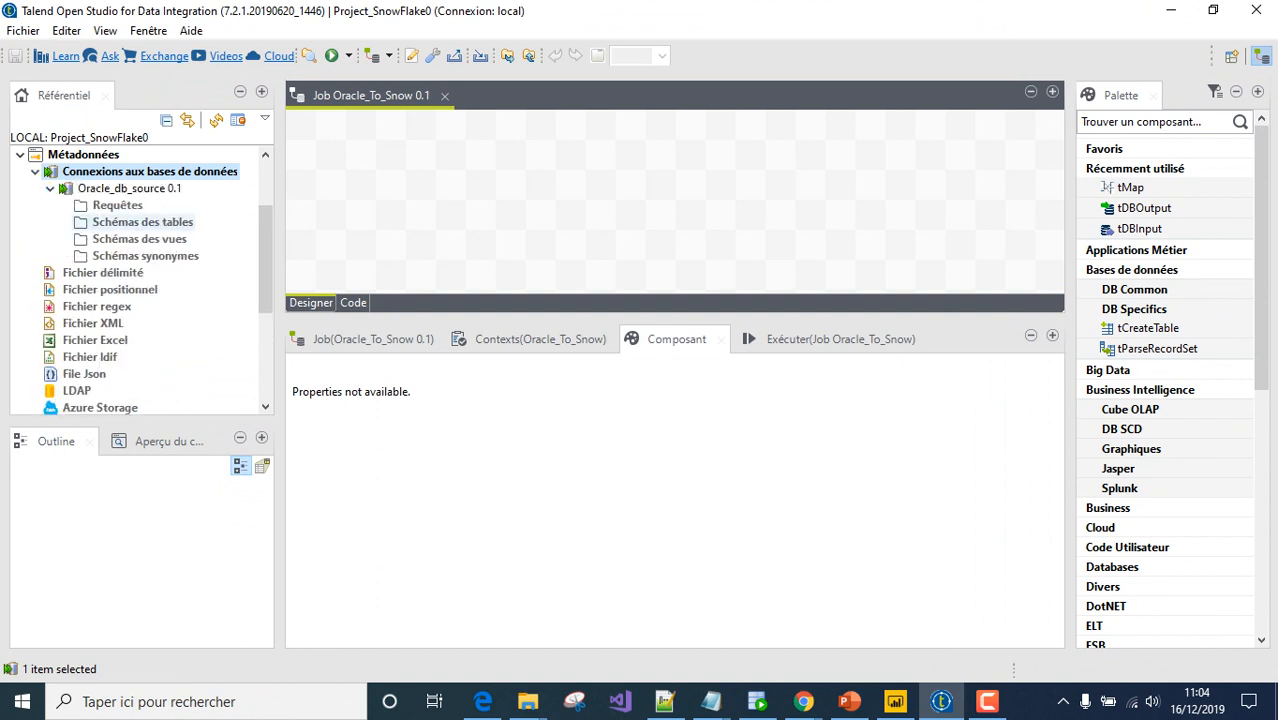
{"action": "left_click", "coordinate": [128, 188]}
{"action": "right_click", "coordinate": [77, 189]}
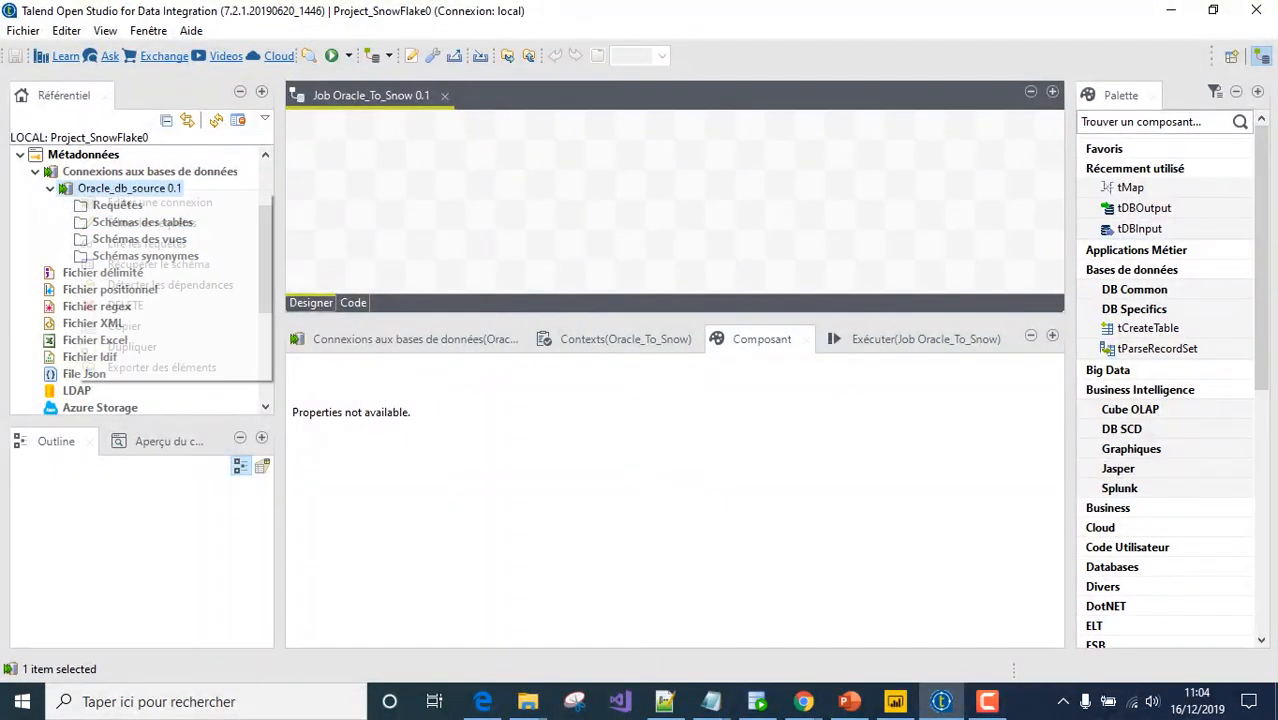
{"action": "left_click", "coordinate": [140, 262]}
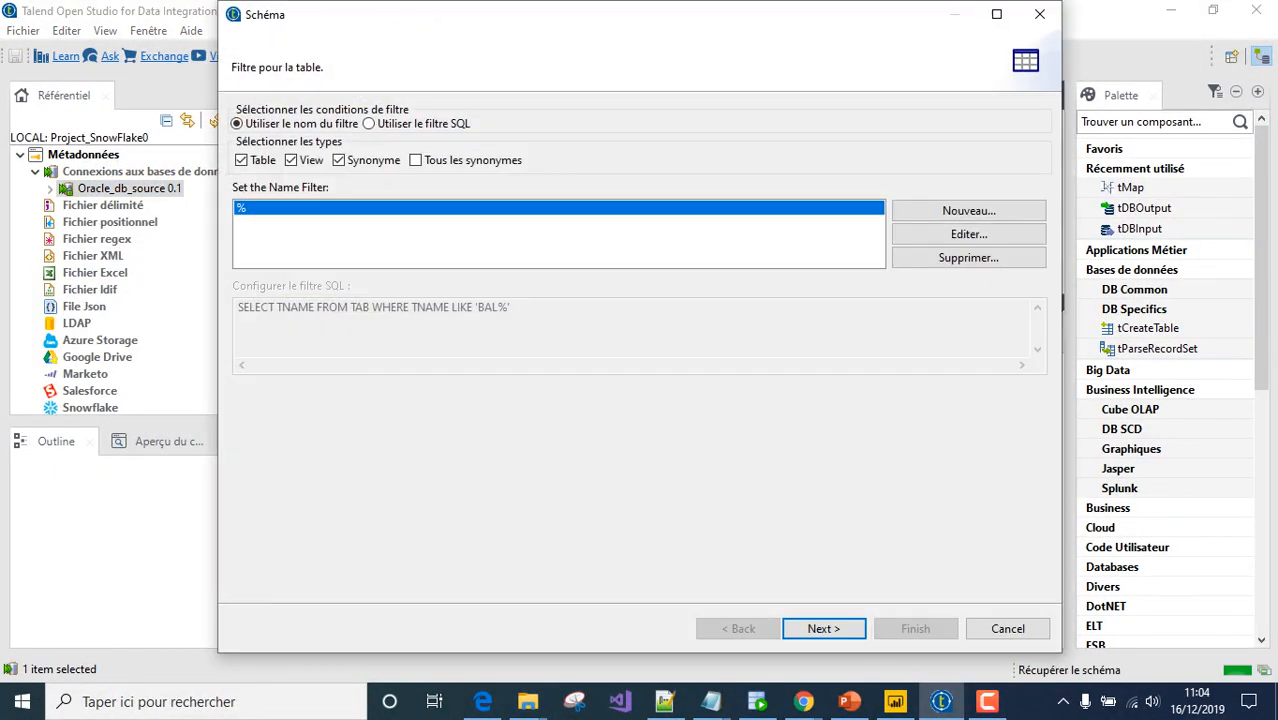
{"action": "left_click", "coordinate": [291, 160]}
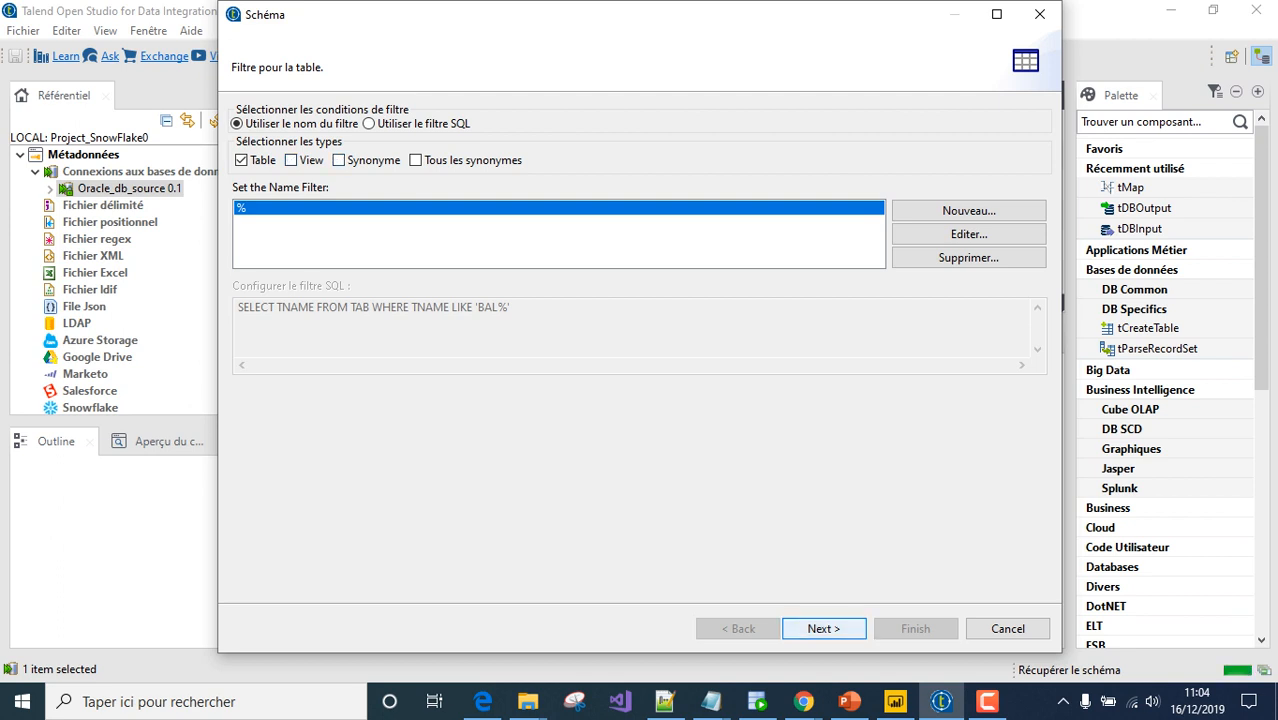
{"action": "left_click", "coordinate": [824, 629]}
{"action": "left_click", "coordinate": [270, 211]}
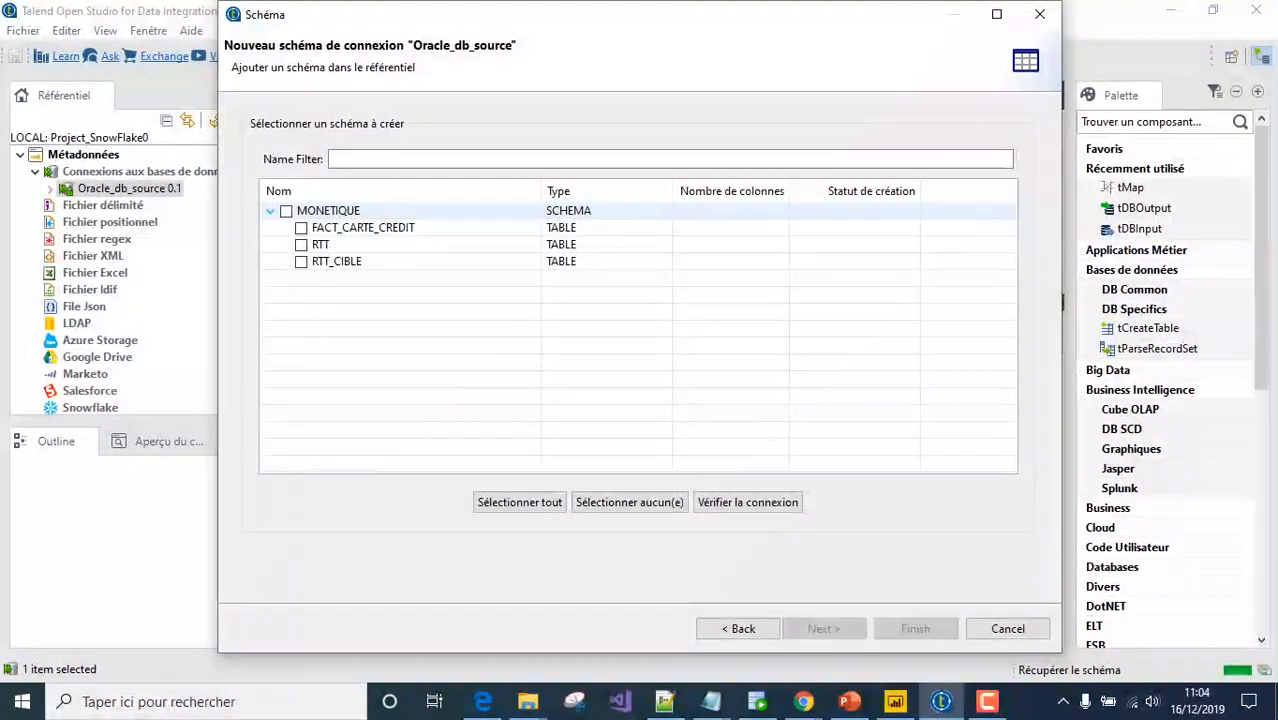
{"action": "left_click", "coordinate": [301, 228]}
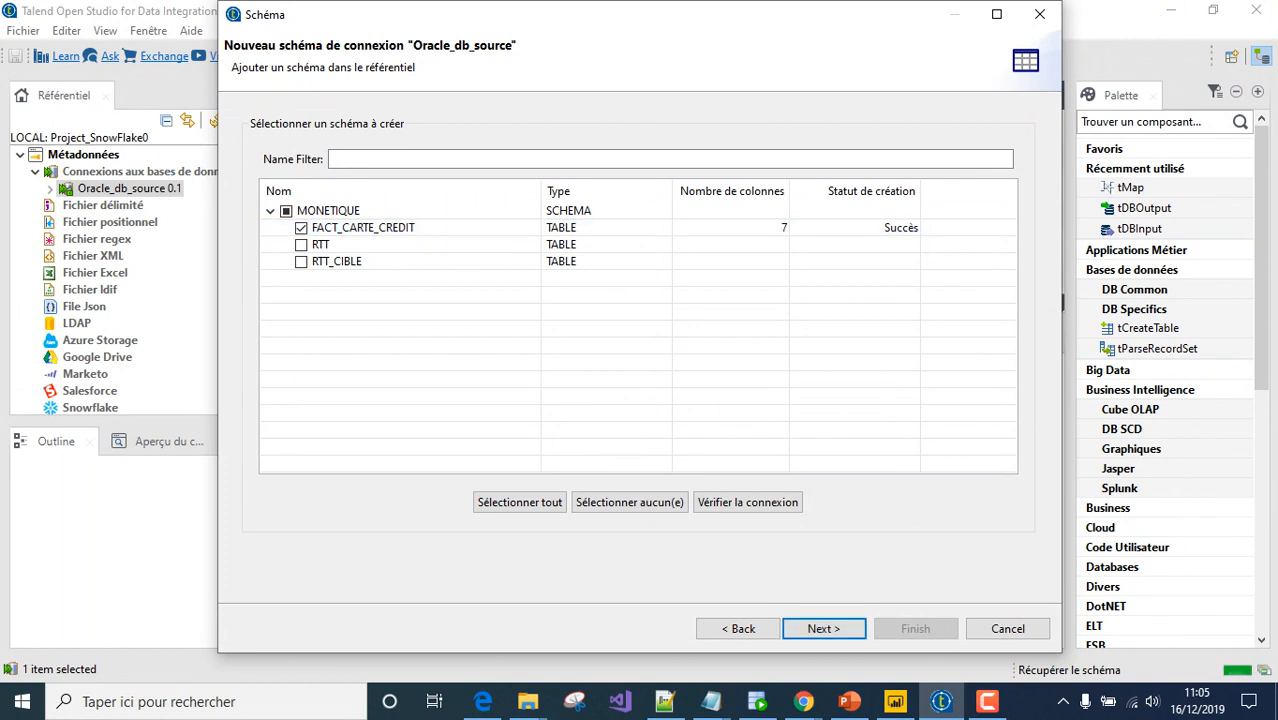
{"action": "left_click", "coordinate": [824, 629]}
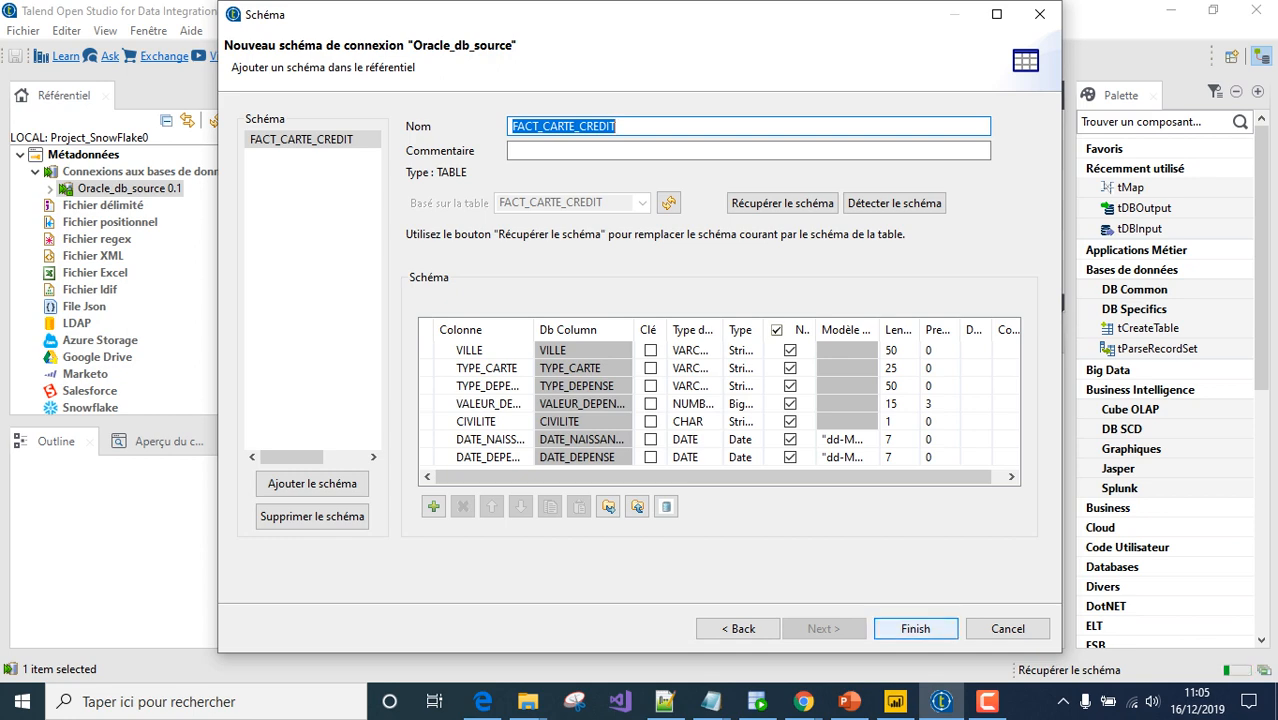
{"action": "left_click", "coordinate": [915, 629]}
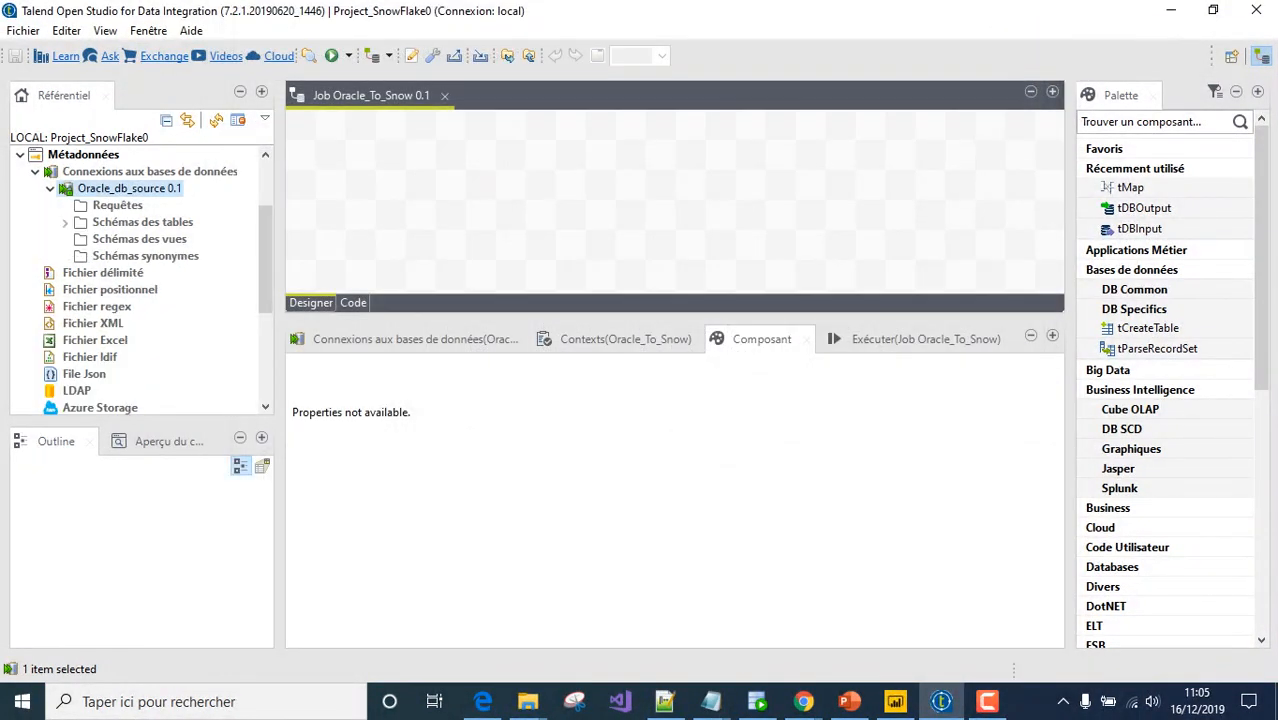
Drag FACT_CARTE_CREDIT from the imported table schemas onto the job Designer
{"action": "left_click", "coordinate": [65, 222]}
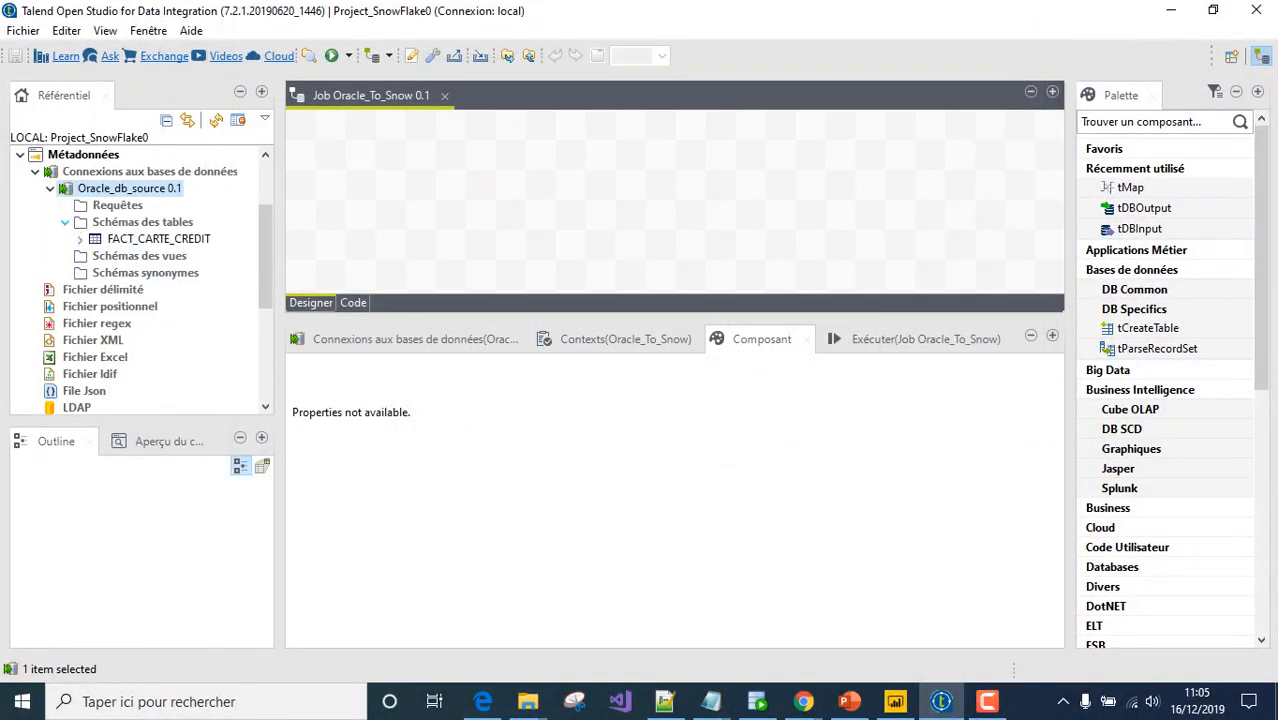
{"action": "left_click_drag", "start_coordinate": [158, 239], "coordinate": [368, 178]}
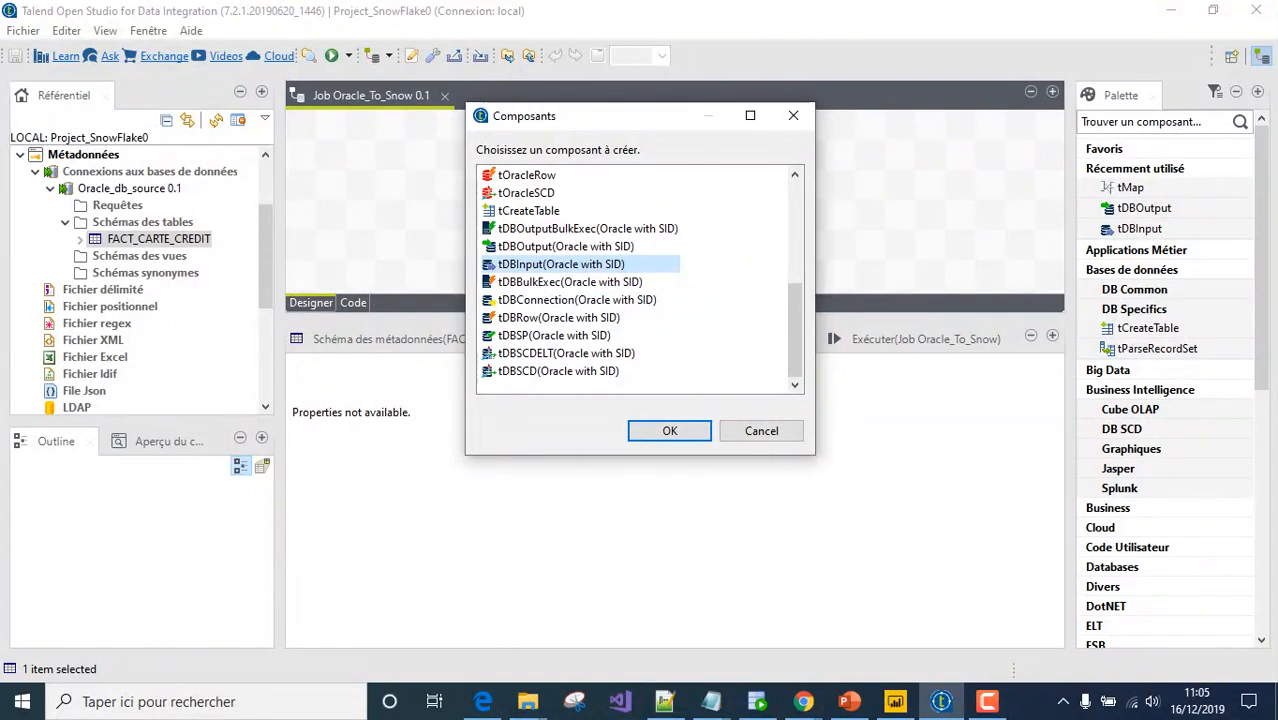
{"action": "scroll", "coordinate": [637, 280], "scroll_direction": "up", "scroll_amount": 4}
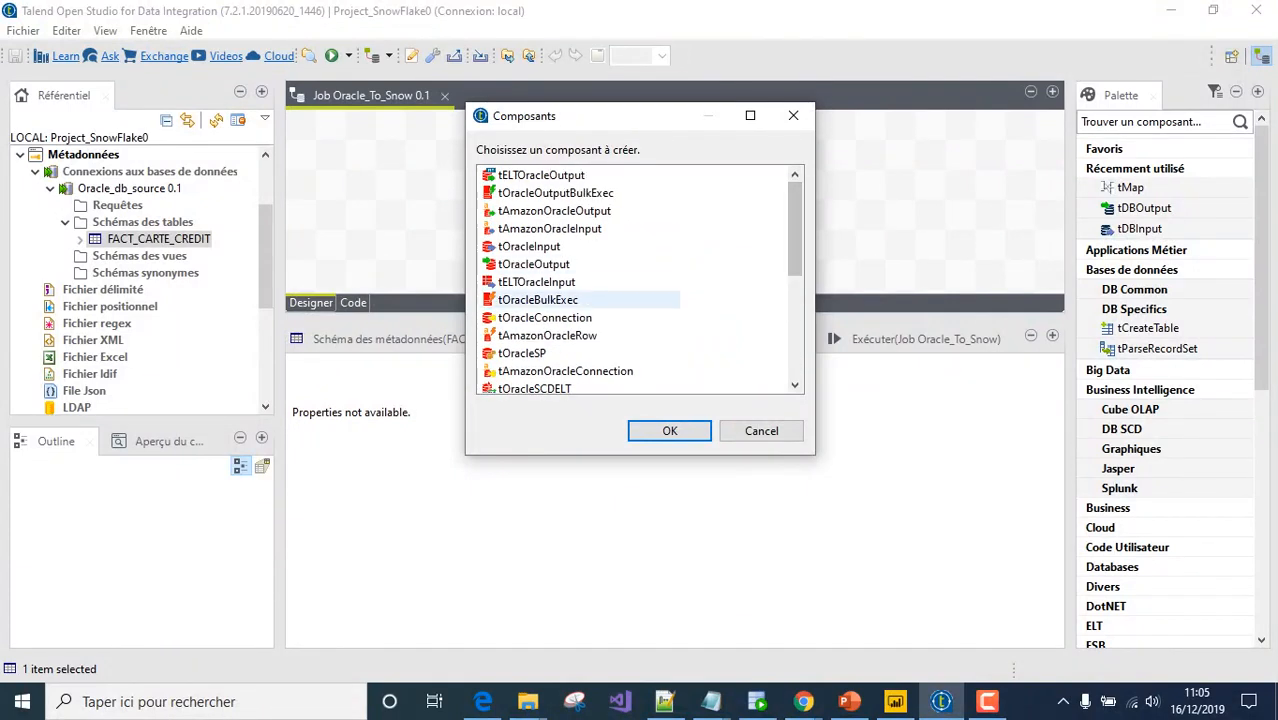
Add FACT_CARTE_CREDIT as a tOracleInput component and shift it slightly right
{"action": "left_click", "coordinate": [540, 247]}
{"action": "left_click", "coordinate": [670, 431]}
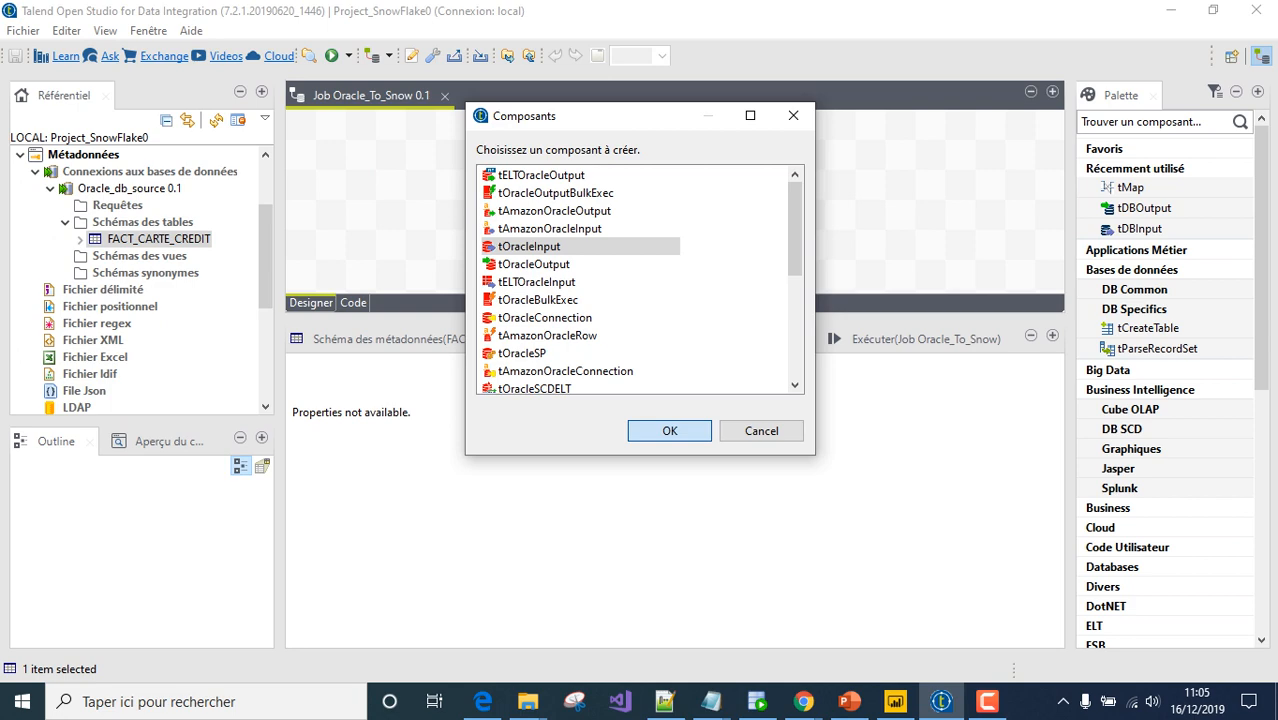
{"action": "left_click_drag", "start_coordinate": [405, 182], "coordinate": [465, 182]}
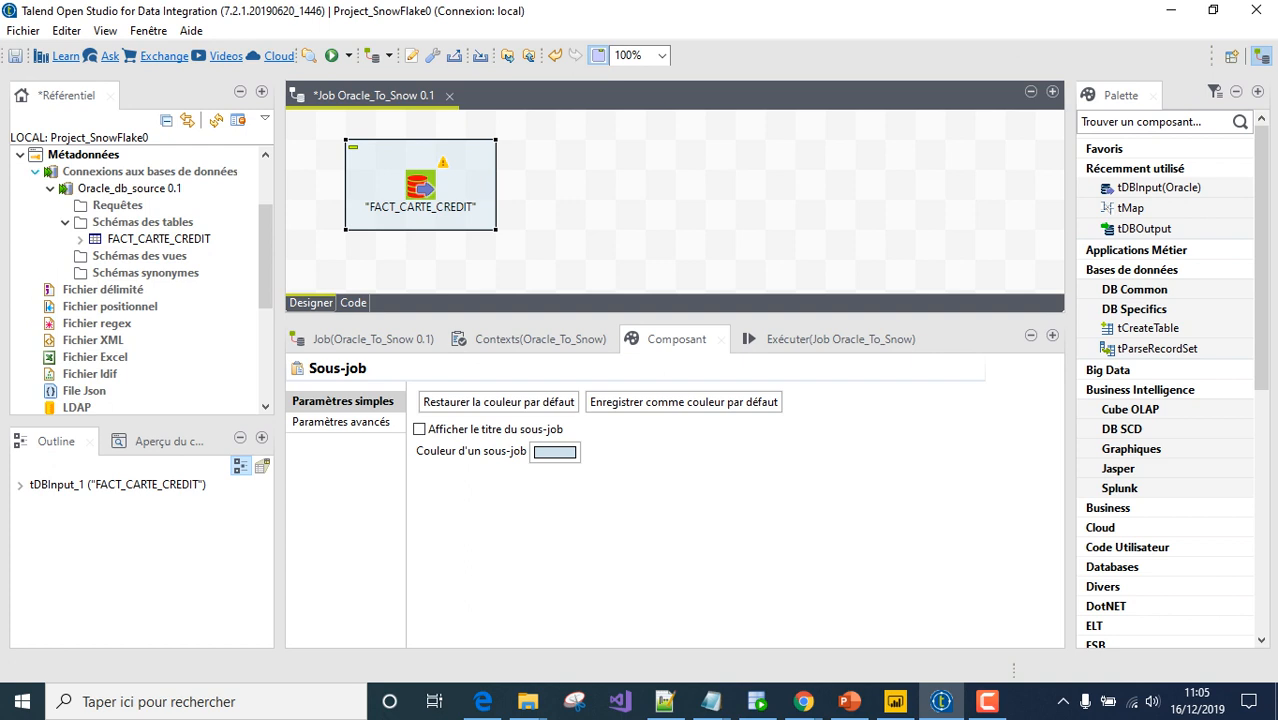
Collapse the database connections and select the Snowflake metadata category
{"action": "left_click", "coordinate": [35, 172]}
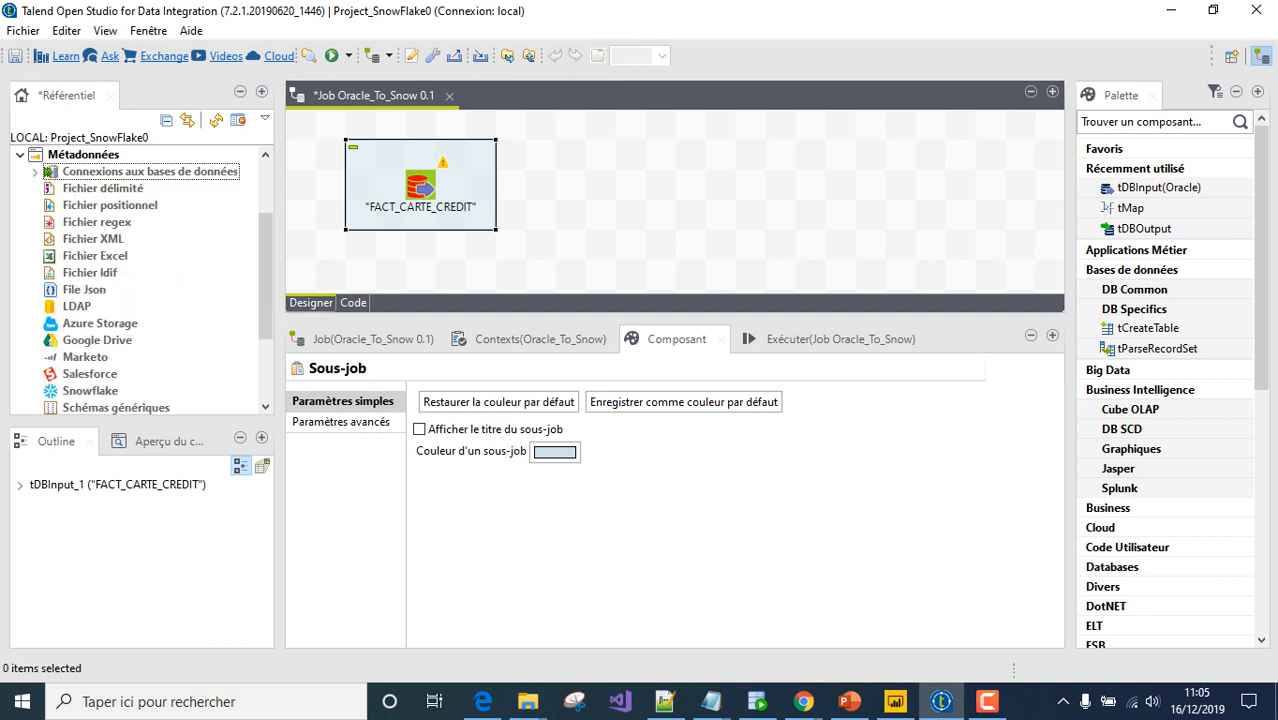
{"action": "scroll", "coordinate": [135, 270], "scroll_direction": "down", "scroll_amount": 1}
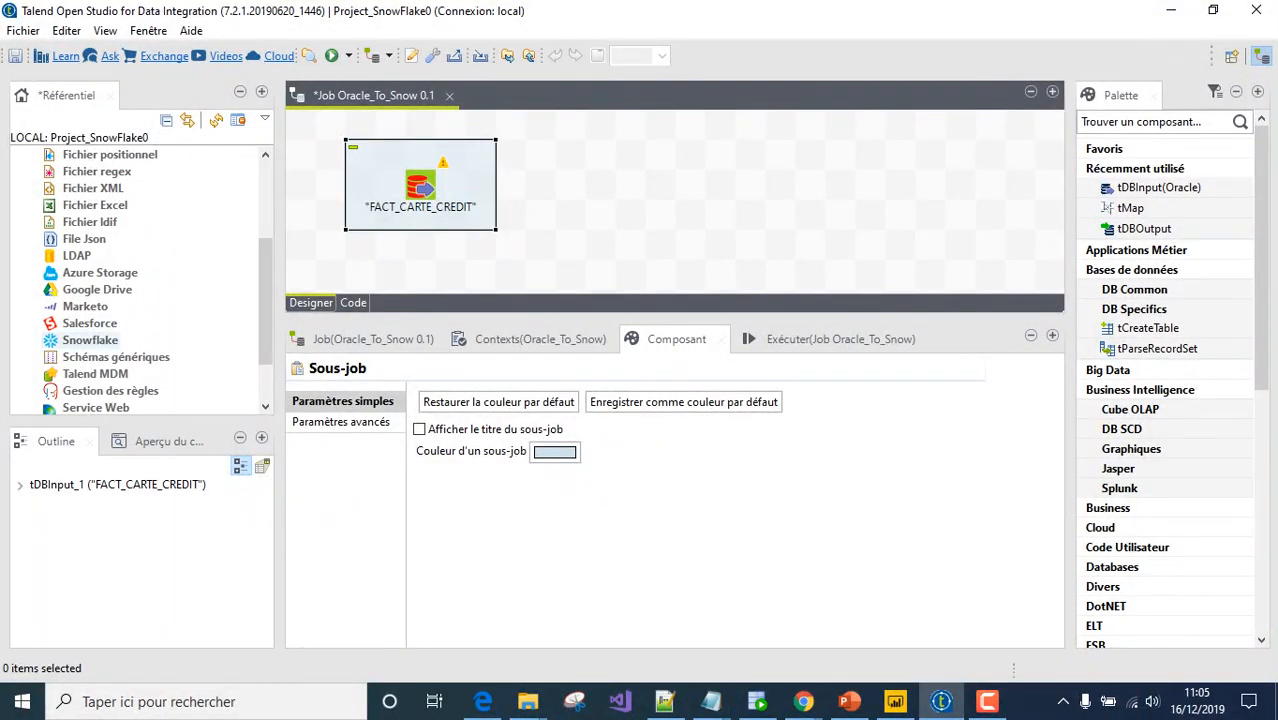
{"action": "left_click", "coordinate": [90, 340]}
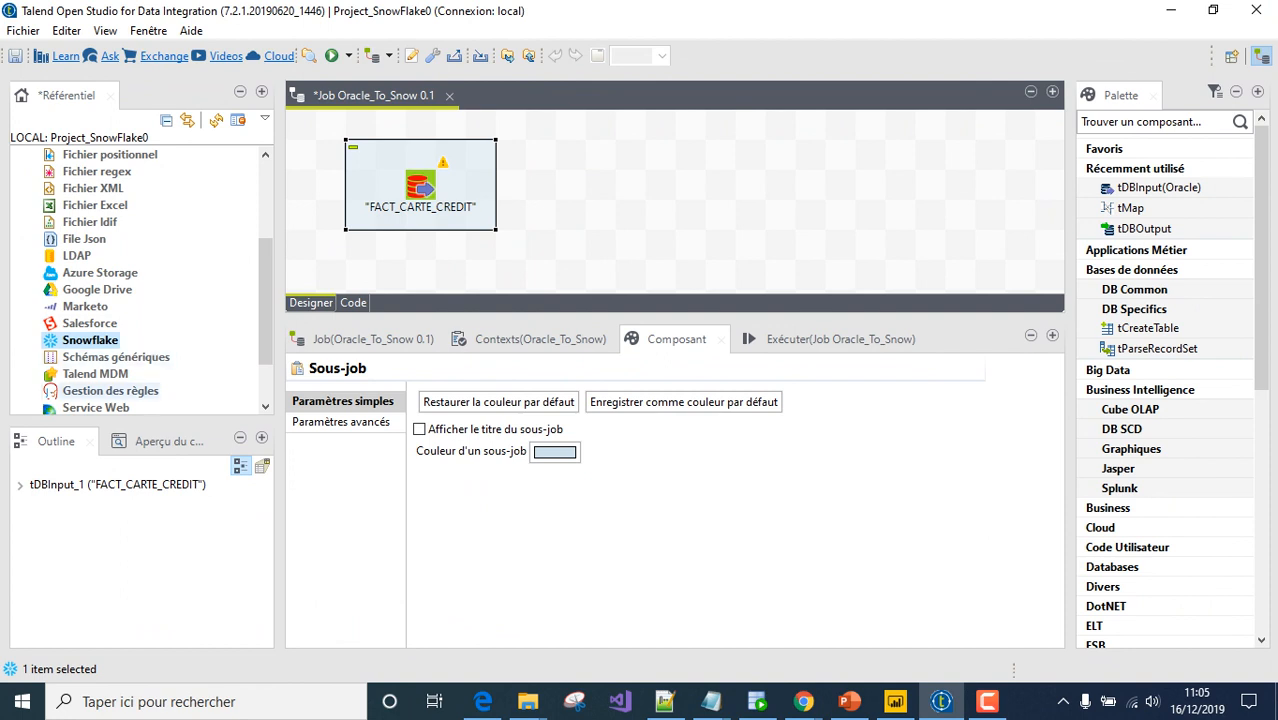
Start a new Snowflake connection named Snow_cible and move to the account field
{"action": "right_click", "coordinate": [52, 341]}
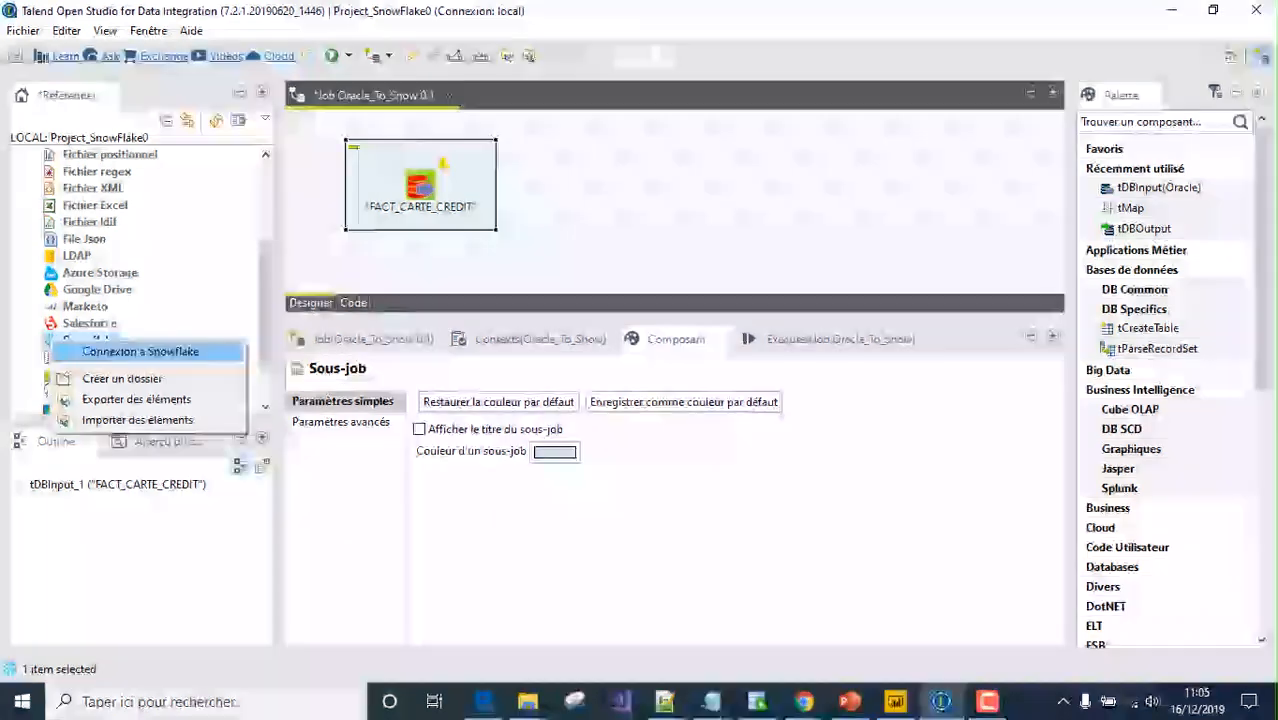
{"action": "left_click", "coordinate": [140, 351]}
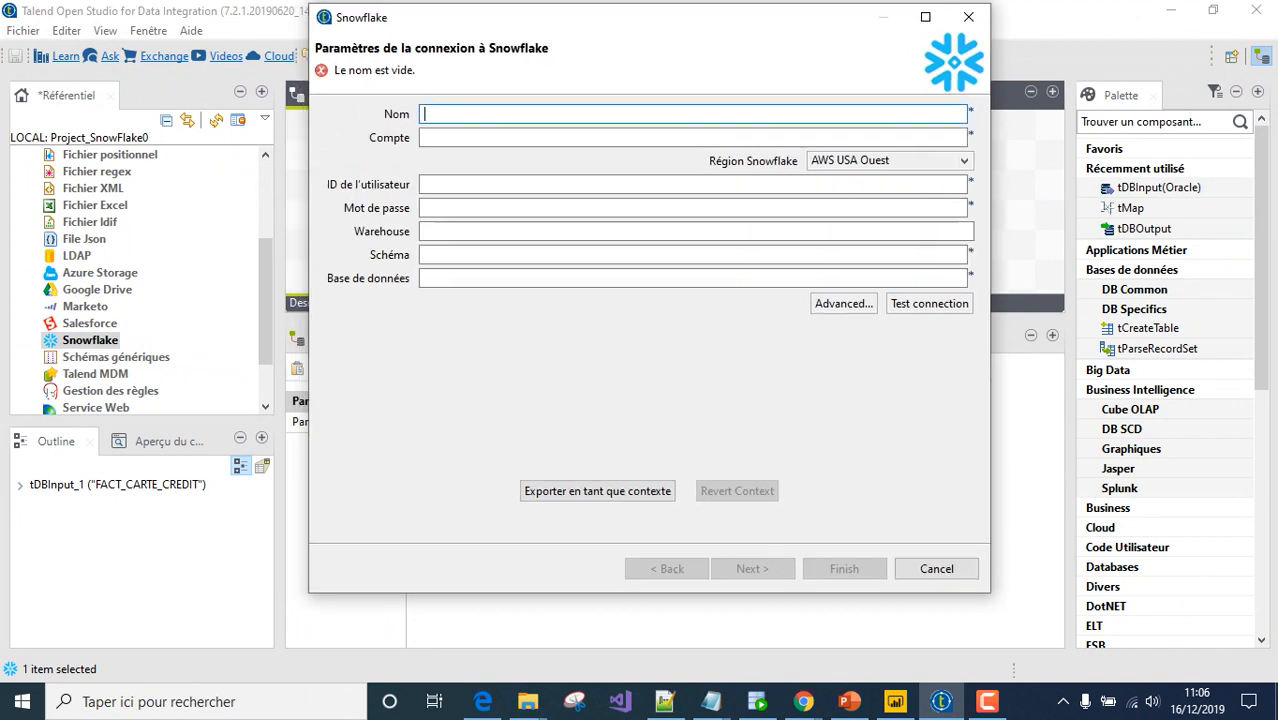
{"action": "type", "text": "Snow_cible"}
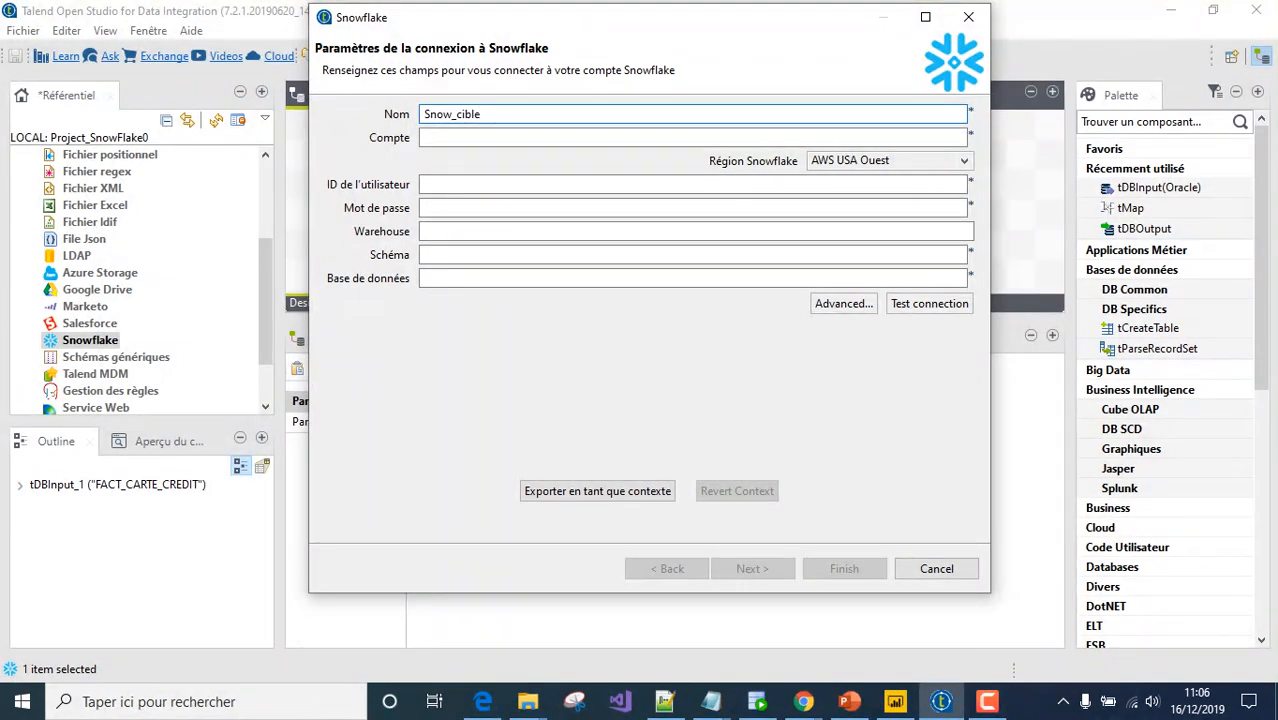
{"action": "key", "text": "Tab"}
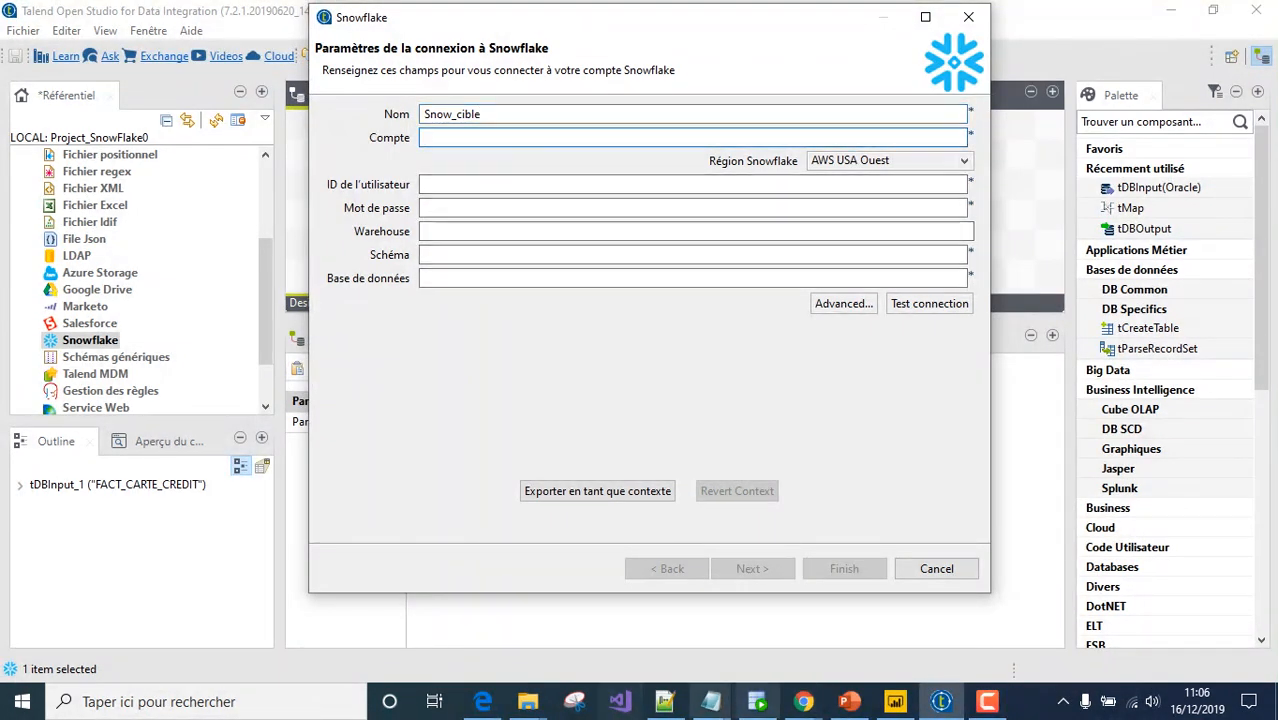
{"action": "left_click", "coordinate": [803, 701]}
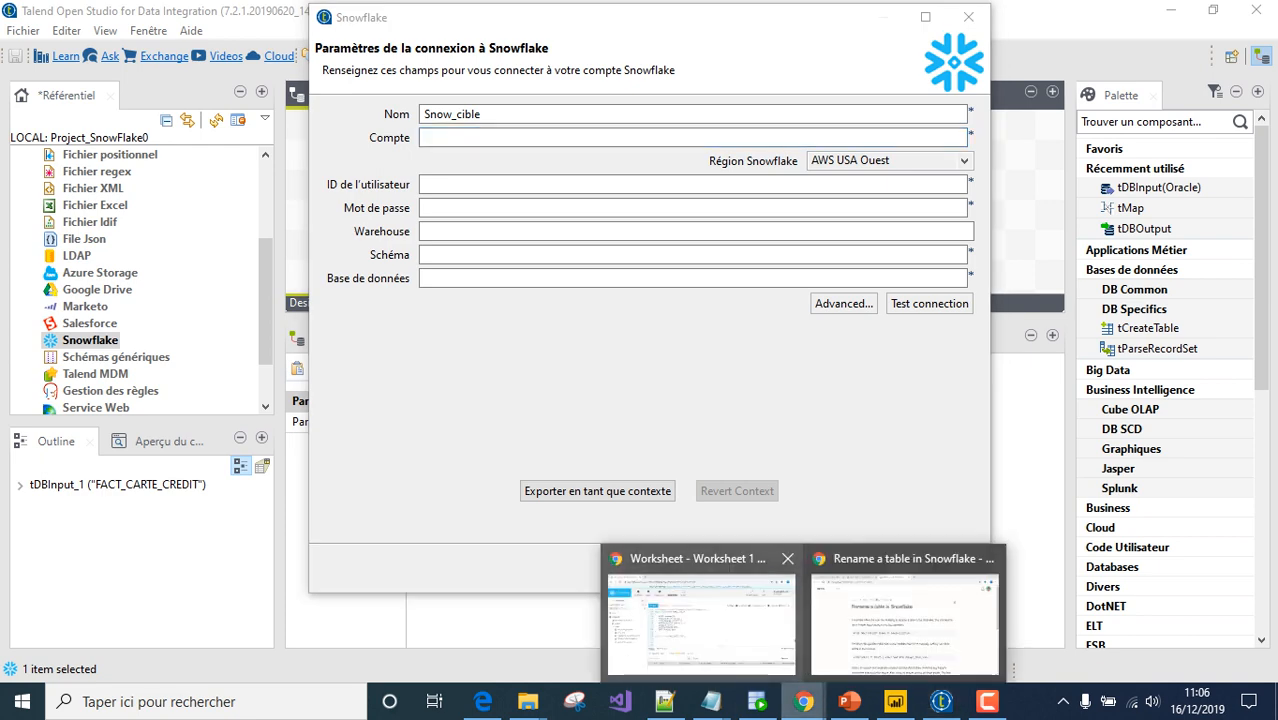
Copy the account identifier from the Snowflake console URL into the Compte field
{"action": "left_click", "coordinate": [700, 620]}
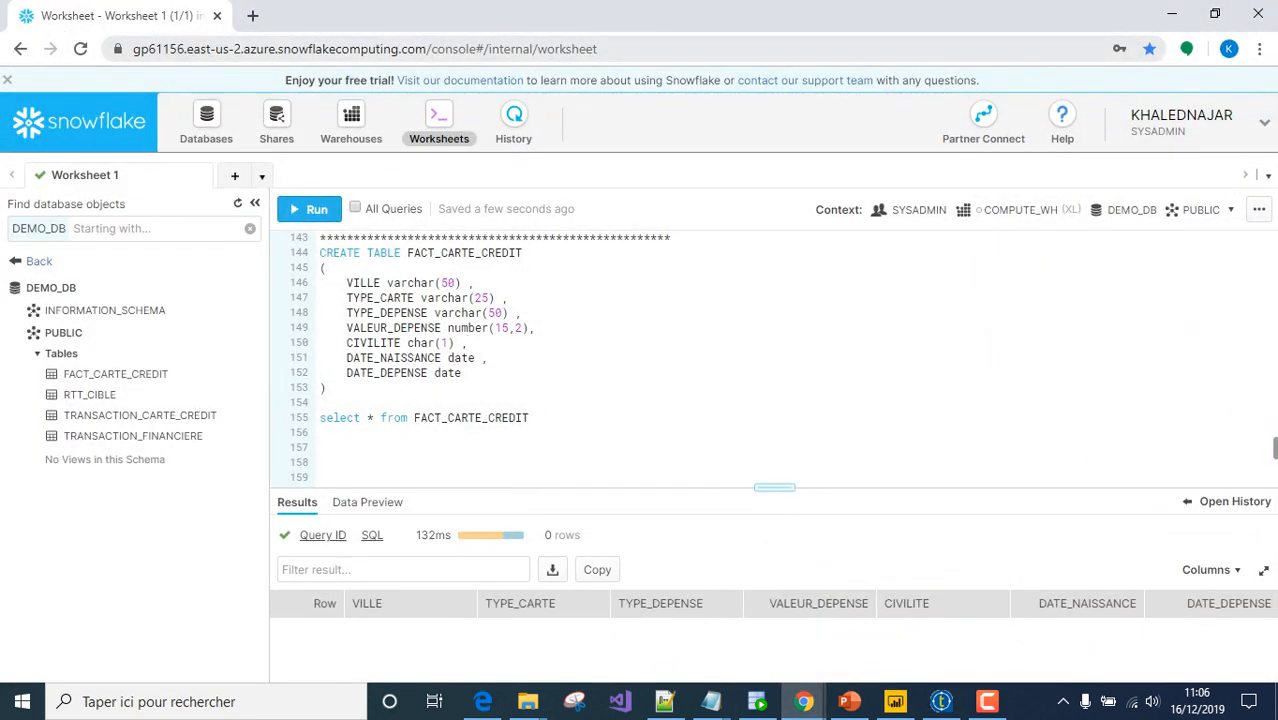
{"action": "left_click_drag", "start_coordinate": [185, 49], "coordinate": [131, 49]}
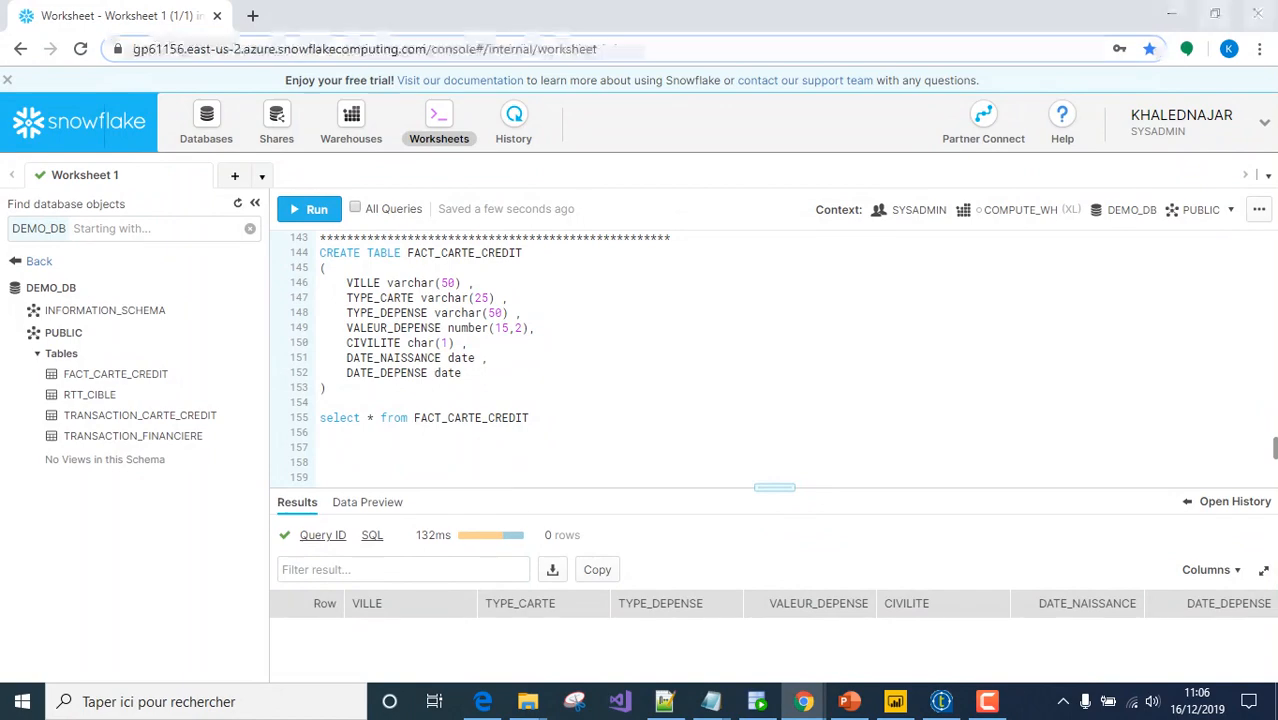
{"action": "key", "text": "ctrl+c"}
{"action": "key", "text": "alt+Tab"}
{"action": "key", "text": "ctrl+v"}
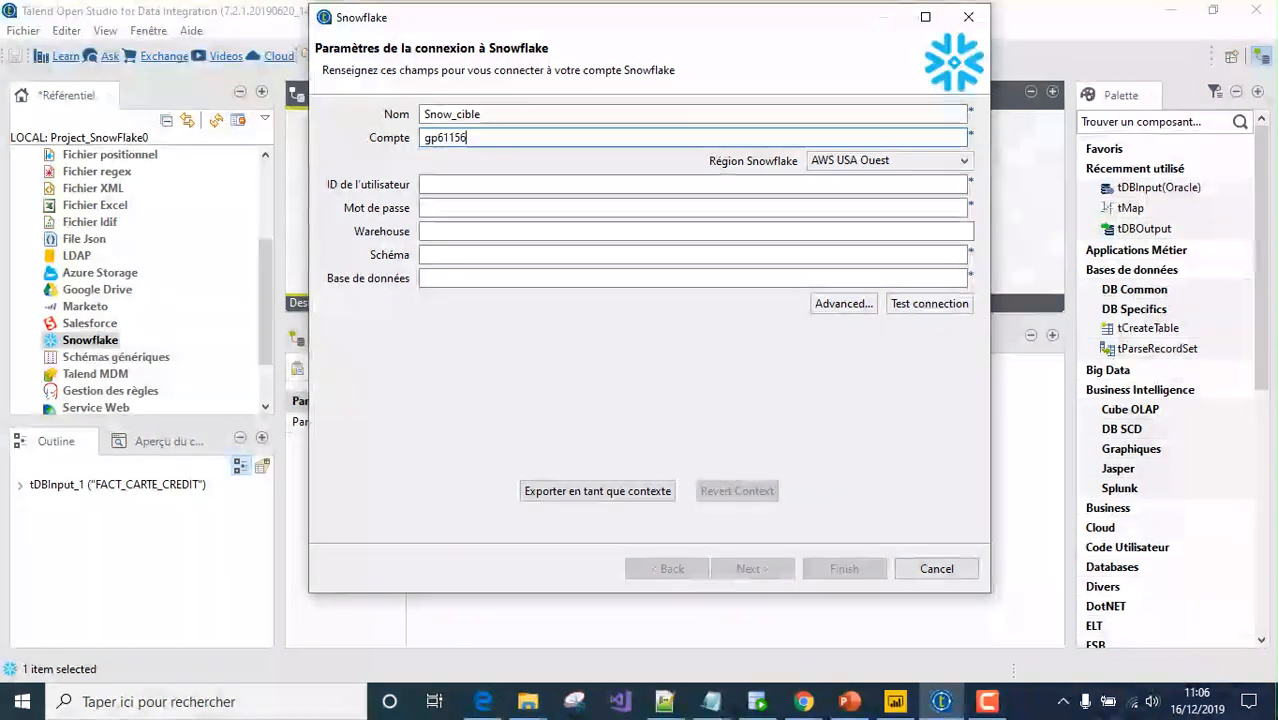
Set the region to Azure USA Est 2 and enter the Snowflake user ID and password
{"action": "left_click", "coordinate": [964, 161]}
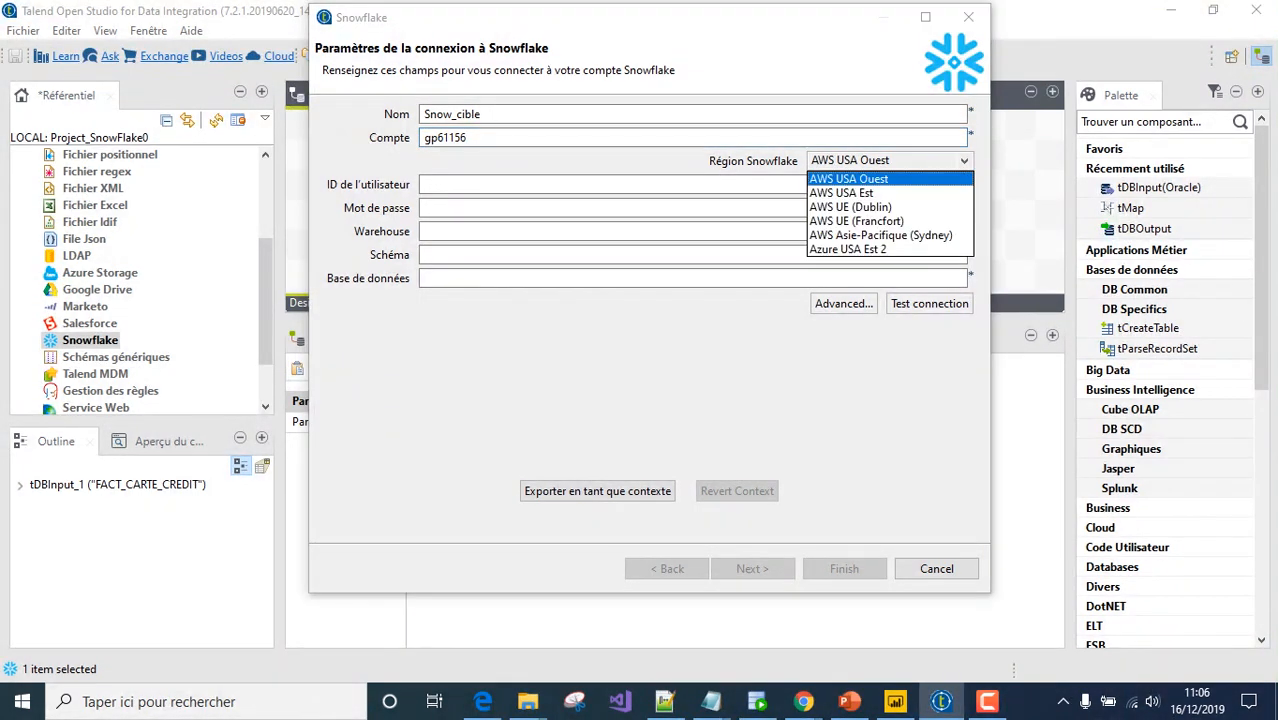
{"action": "left_click", "coordinate": [848, 249]}
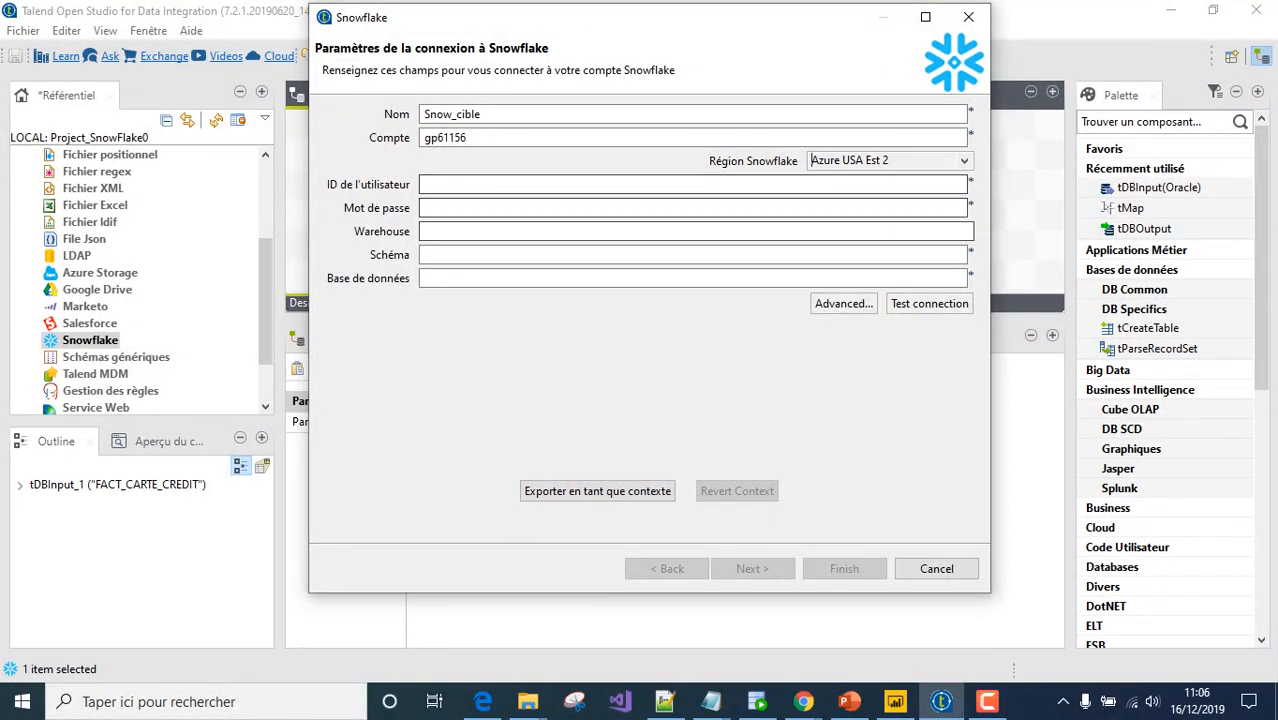
{"action": "left_click", "coordinate": [425, 184]}
{"action": "type", "text": "kh"}
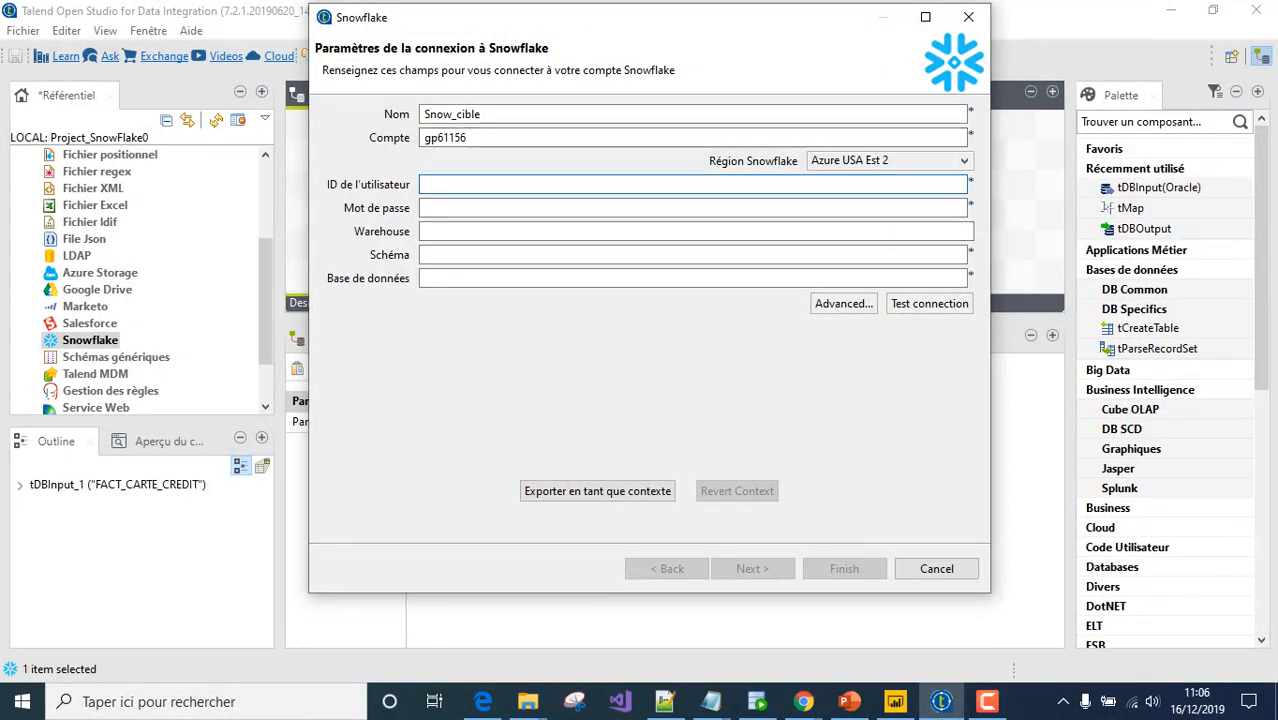
{"action": "type", "text": "alednajar"}
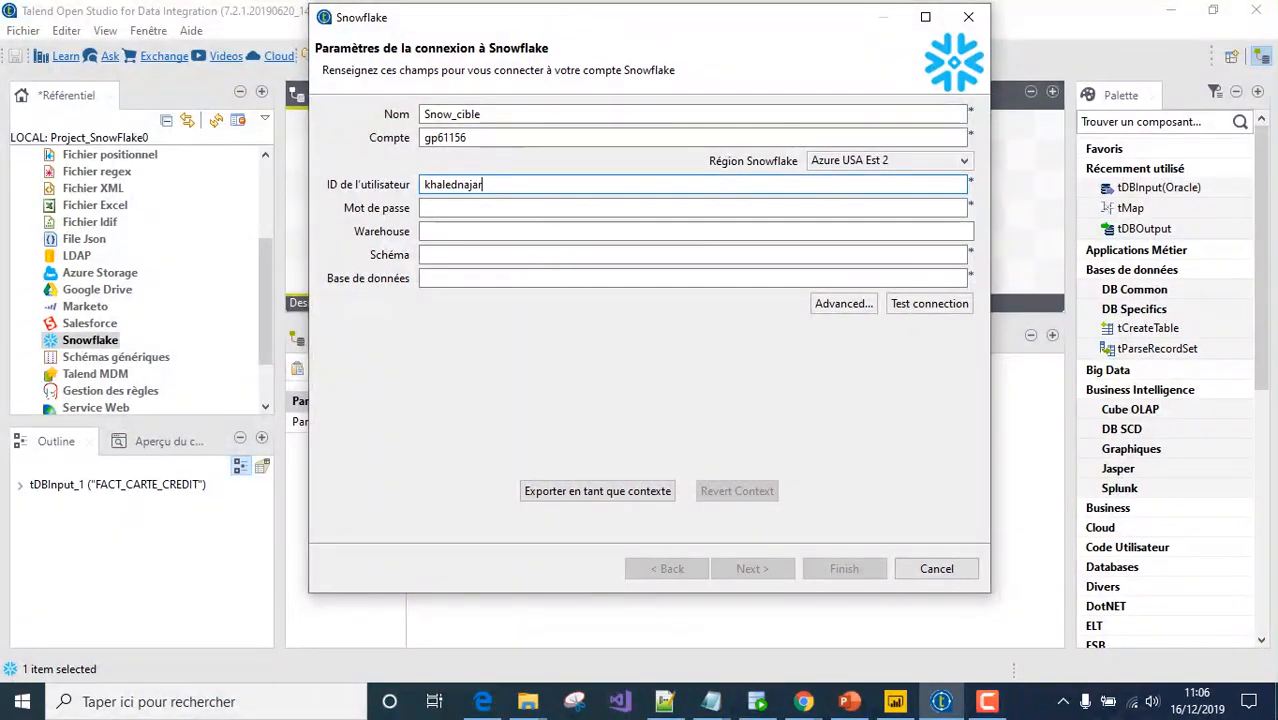
{"action": "key", "text": "Tab"}
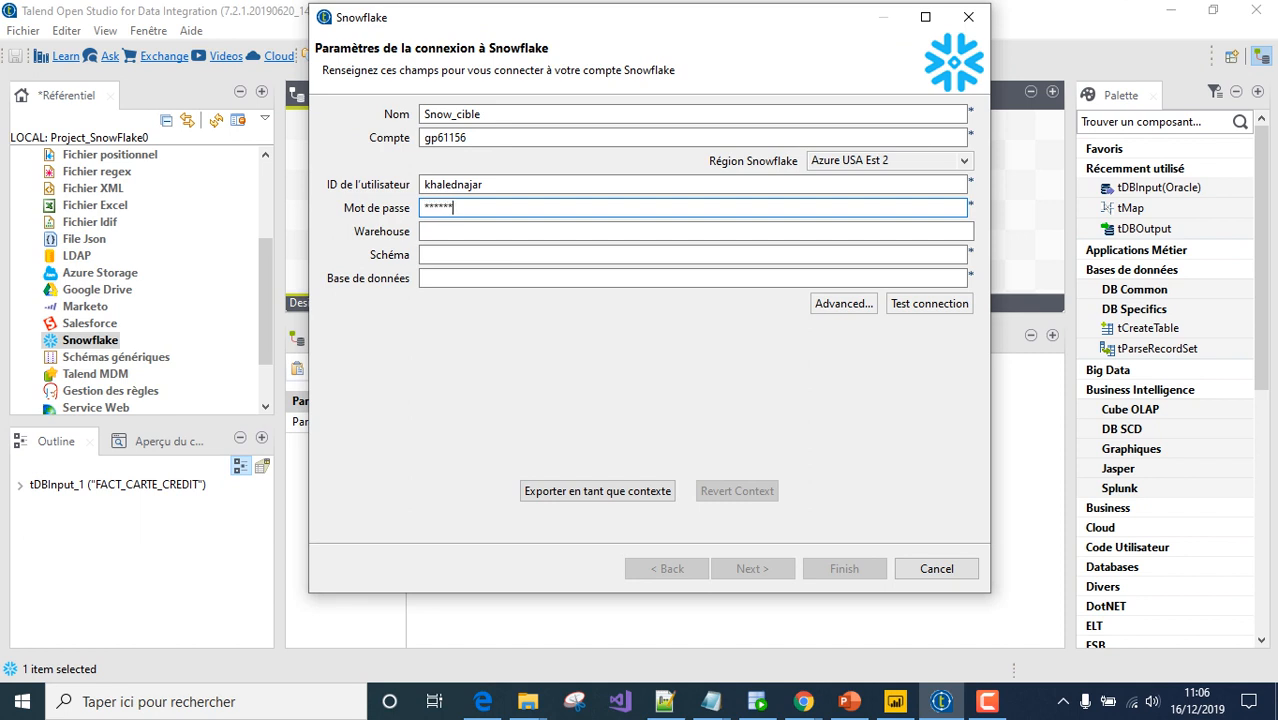
{"action": "type", "text": "************"}
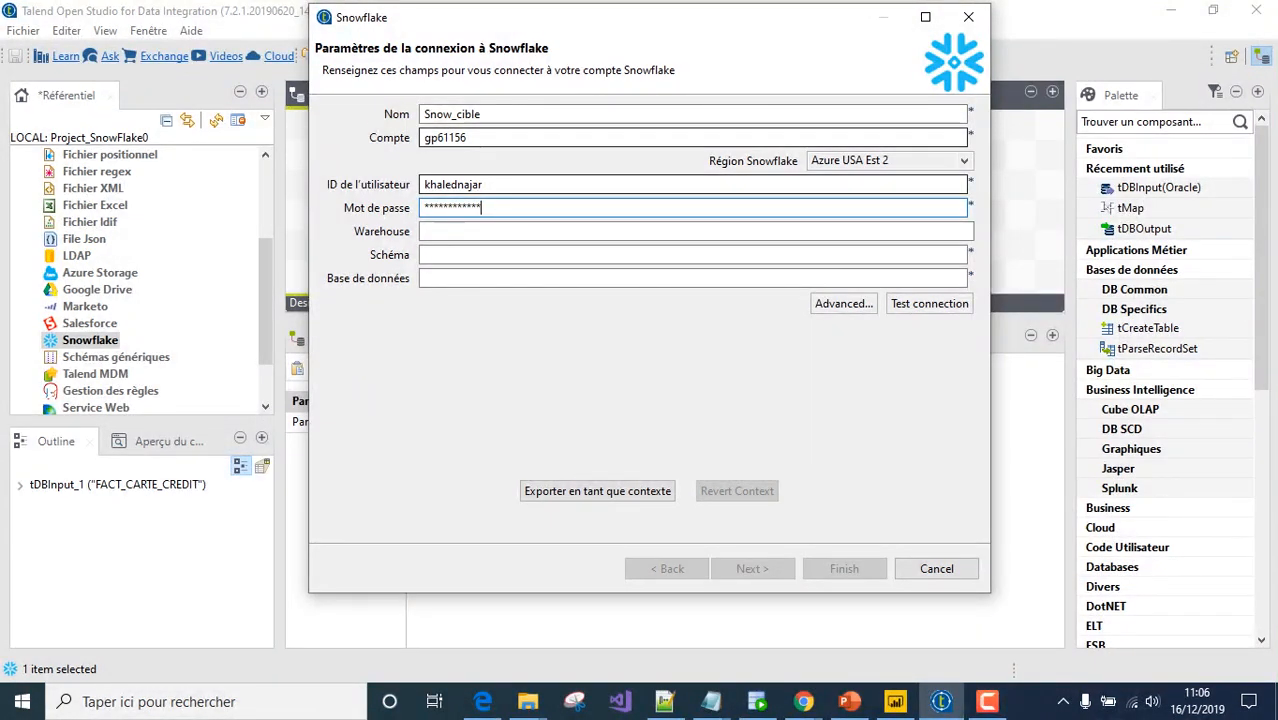
{"action": "key", "text": "Tab"}
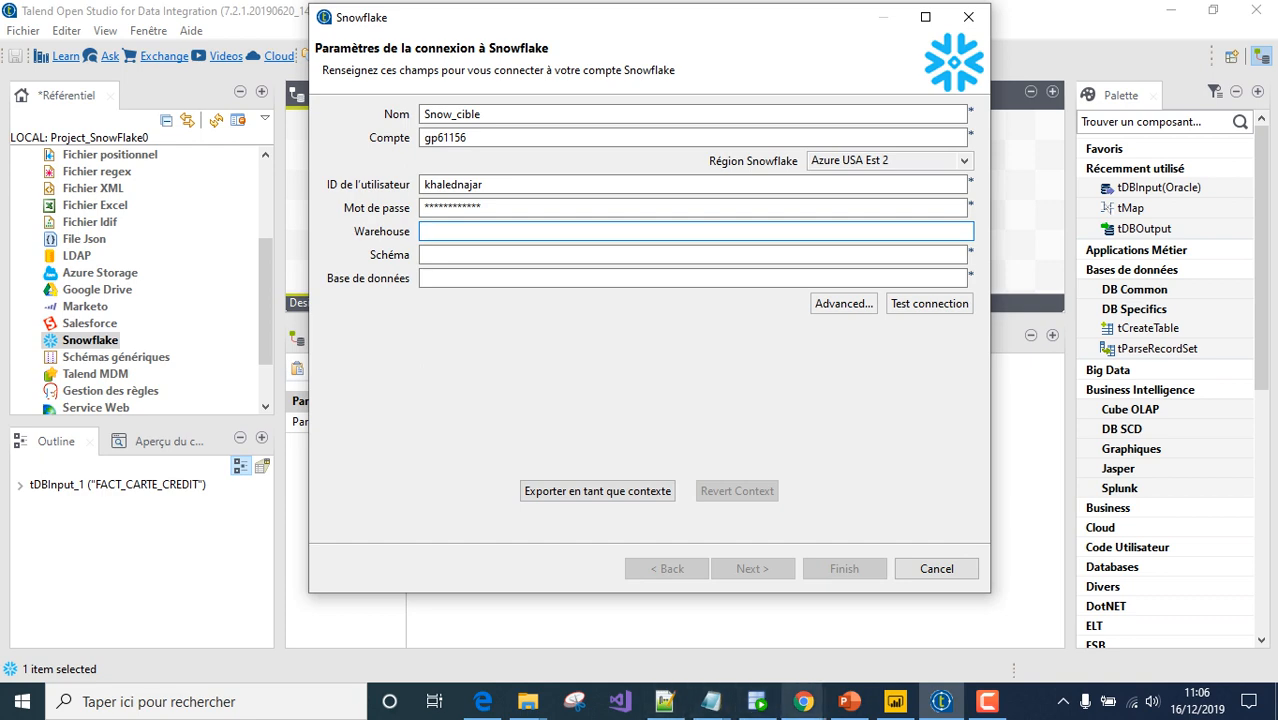
{"action": "mouse_move", "coordinate": [803, 701]}
{"action": "left_click", "coordinate": [730, 660]}
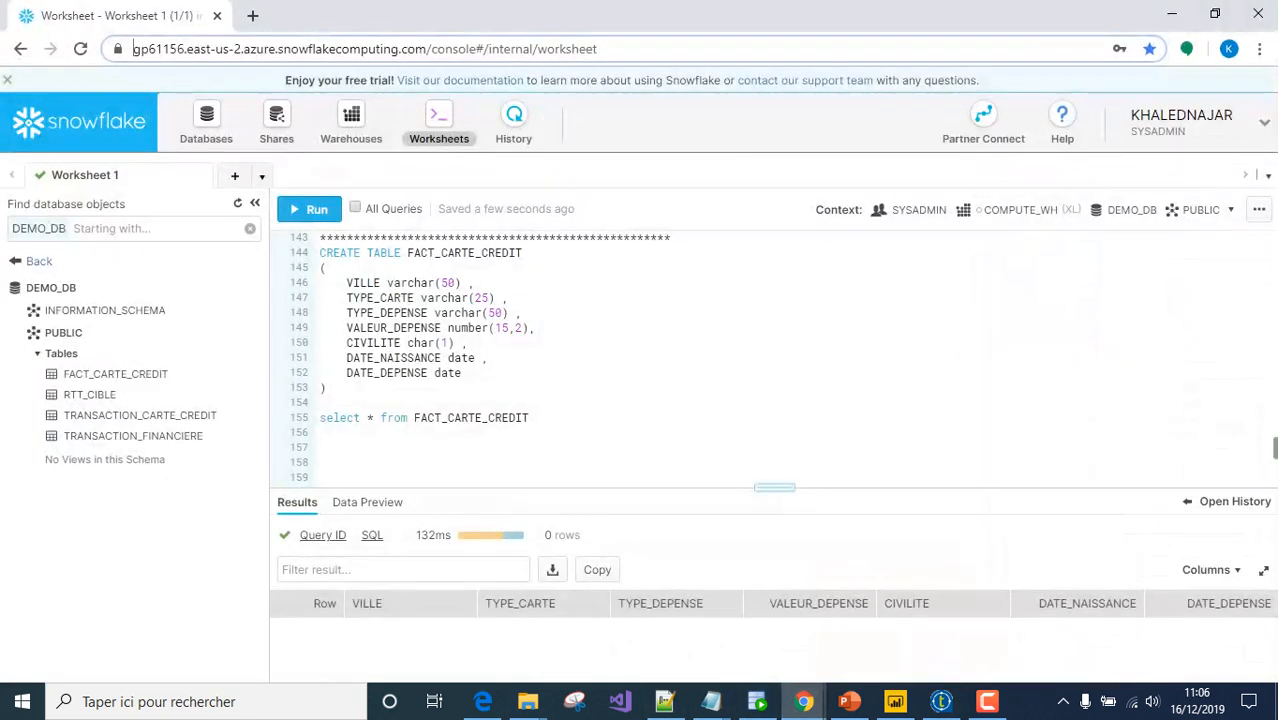
Copy the COMPUTE_WH warehouse name into Talend's Warehouse field
{"action": "left_click", "coordinate": [351, 124]}
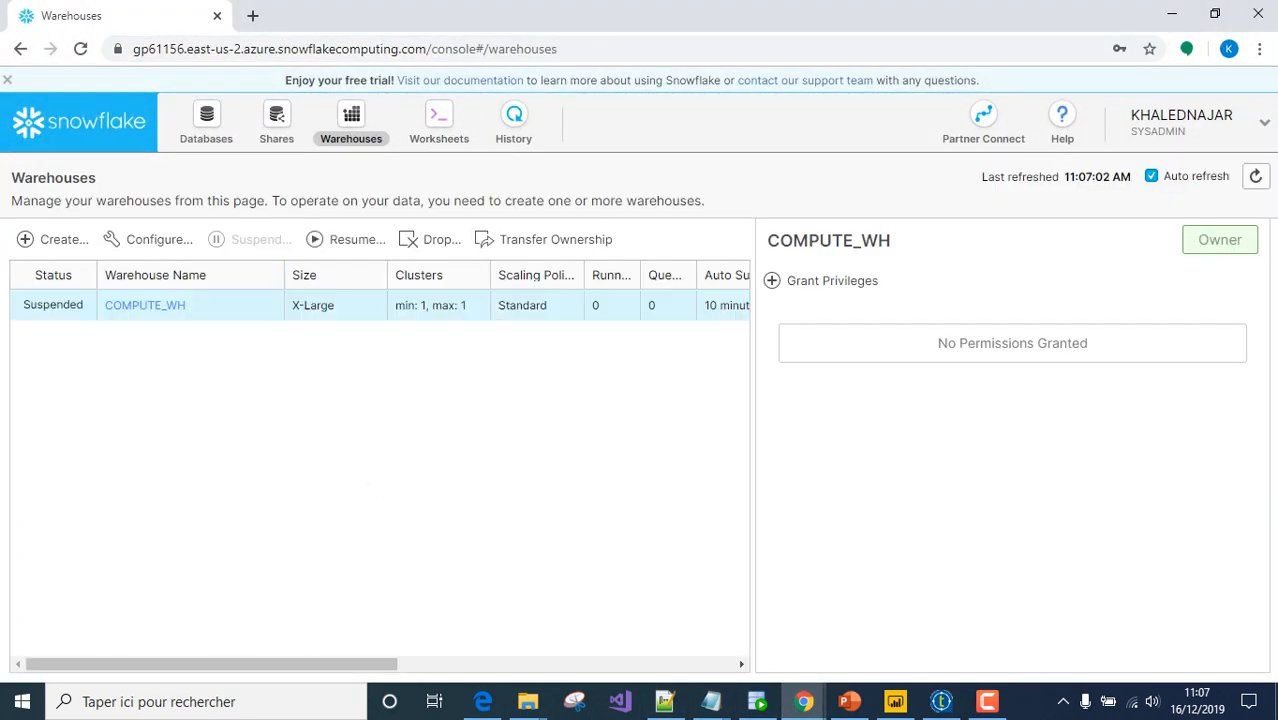
{"action": "left_click_drag", "start_coordinate": [186, 305], "coordinate": [104, 305]}
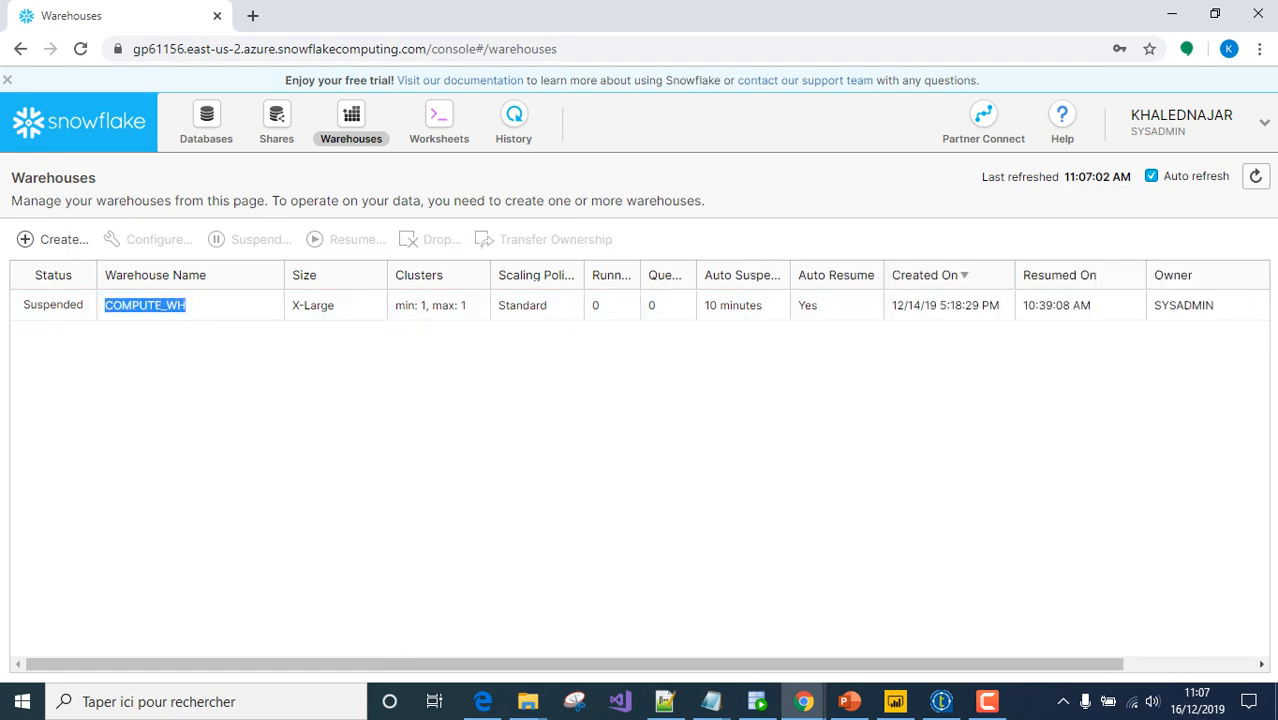
{"action": "key", "text": "alt+Tab"}
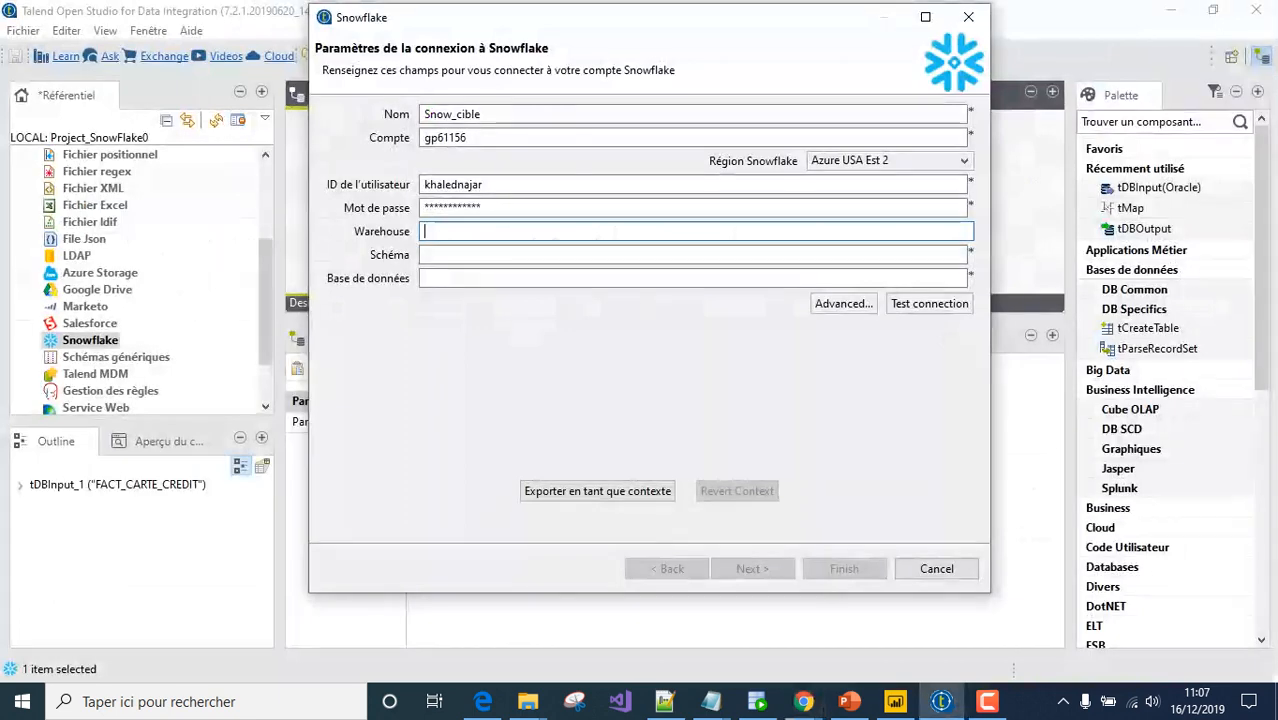
{"action": "key", "text": "ctrl+v"}
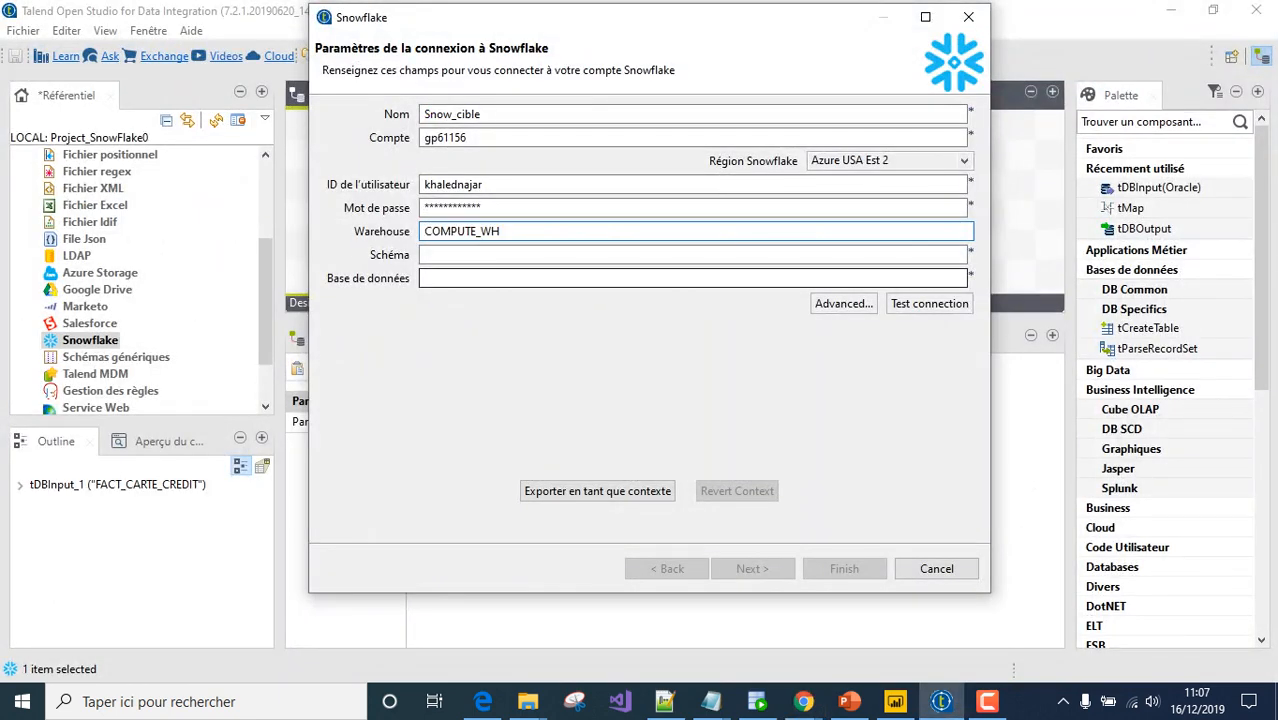
Copy the DEMO_DB database name into the wizard's database field
{"action": "key", "text": "alt+Tab"}
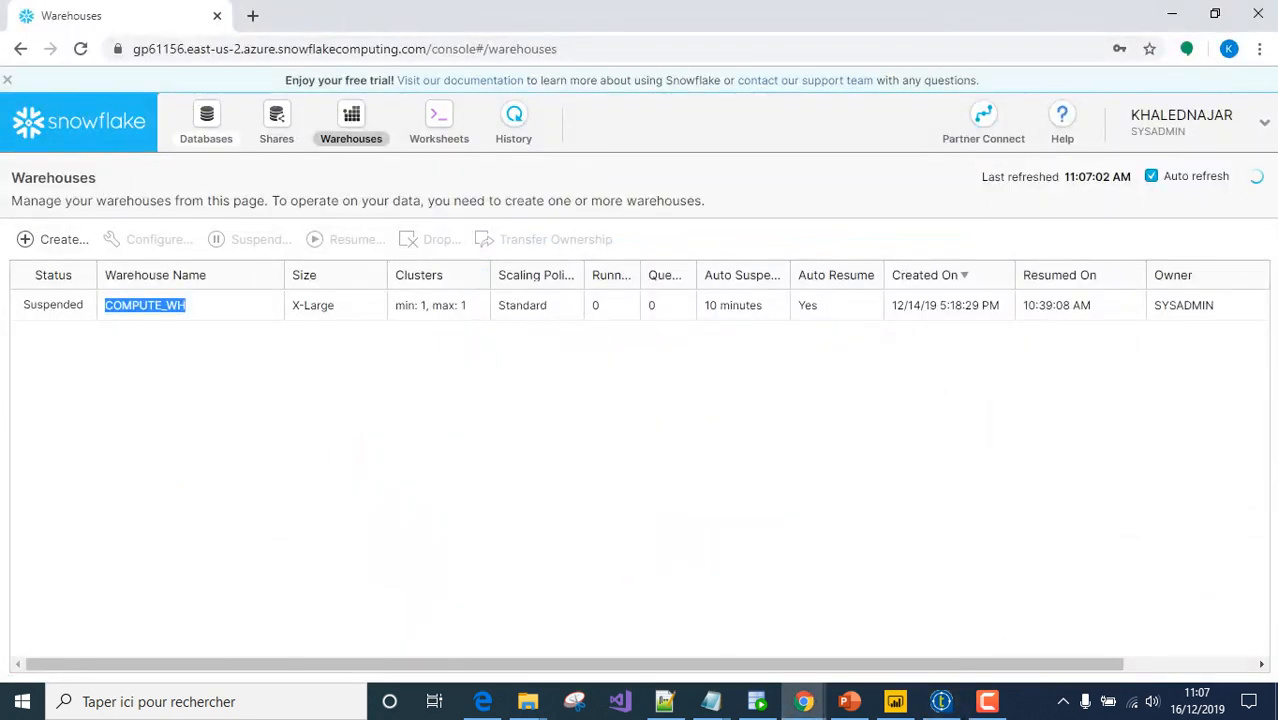
{"action": "left_click", "coordinate": [206, 123]}
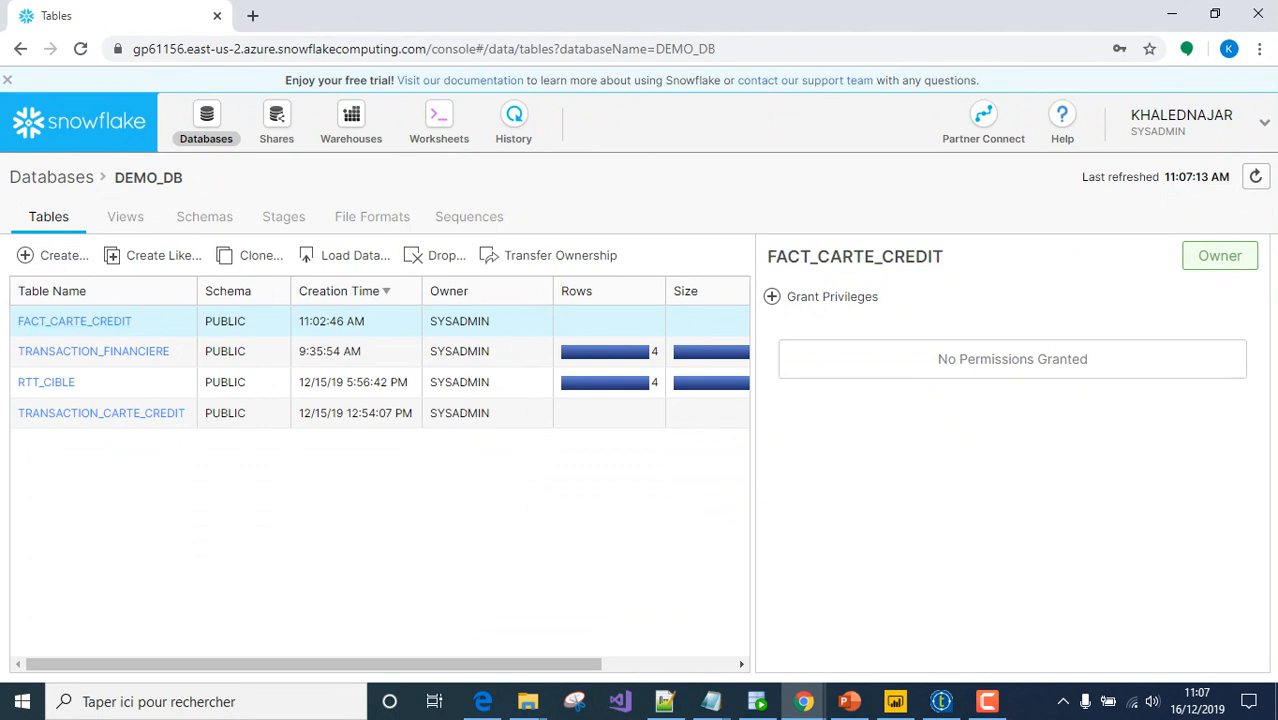
{"action": "left_click_drag", "start_coordinate": [174, 178], "coordinate": [113, 178]}
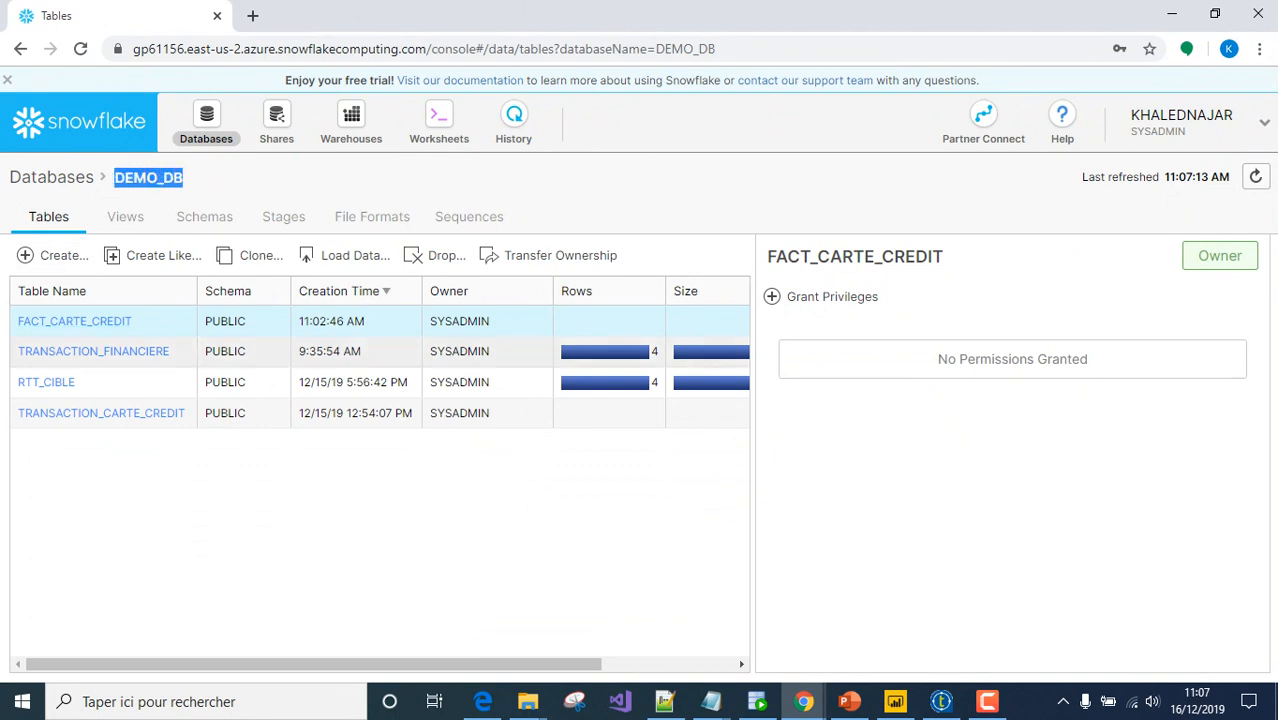
{"action": "key", "text": "alt+Tab"}
{"action": "left_click", "coordinate": [500, 255]}
{"action": "left_click", "coordinate": [500, 278]}
{"action": "key", "text": "ctrl+v"}
Copy the PUBLIC schema name from the Snowflake console
{"action": "key", "text": "alt+Tab"}
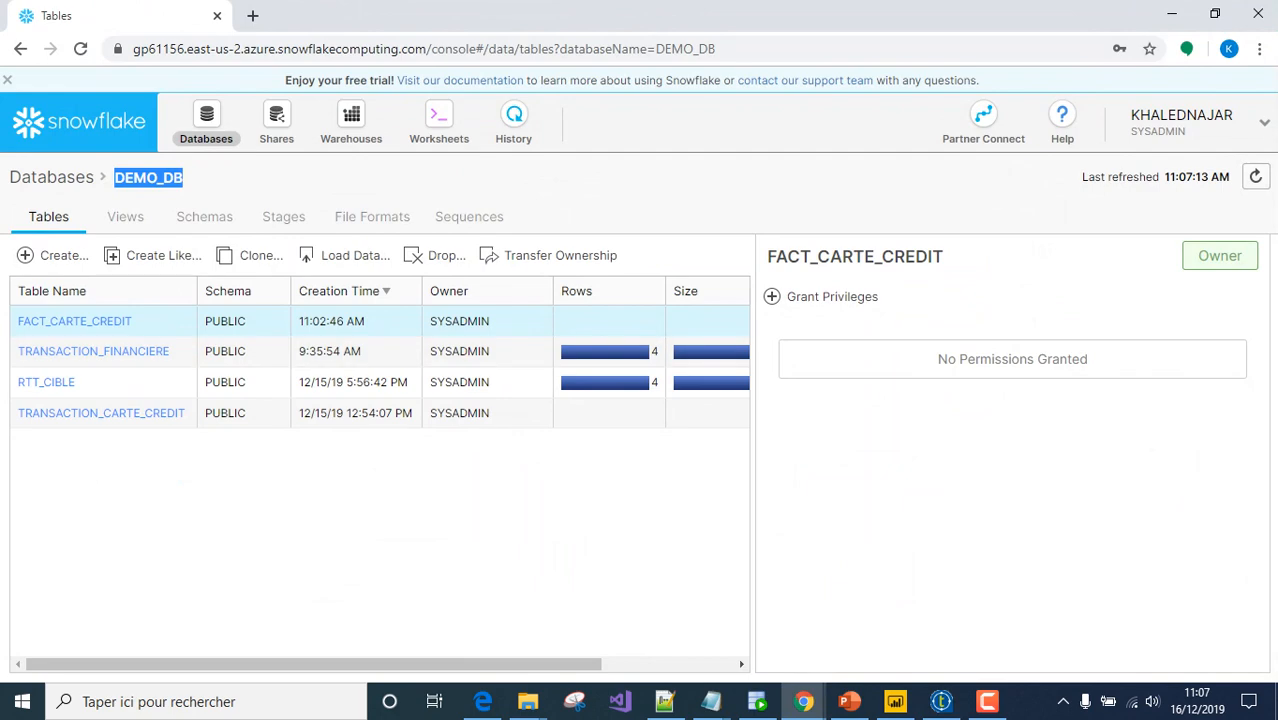
{"action": "left_click_drag", "start_coordinate": [247, 321], "coordinate": [204, 321]}
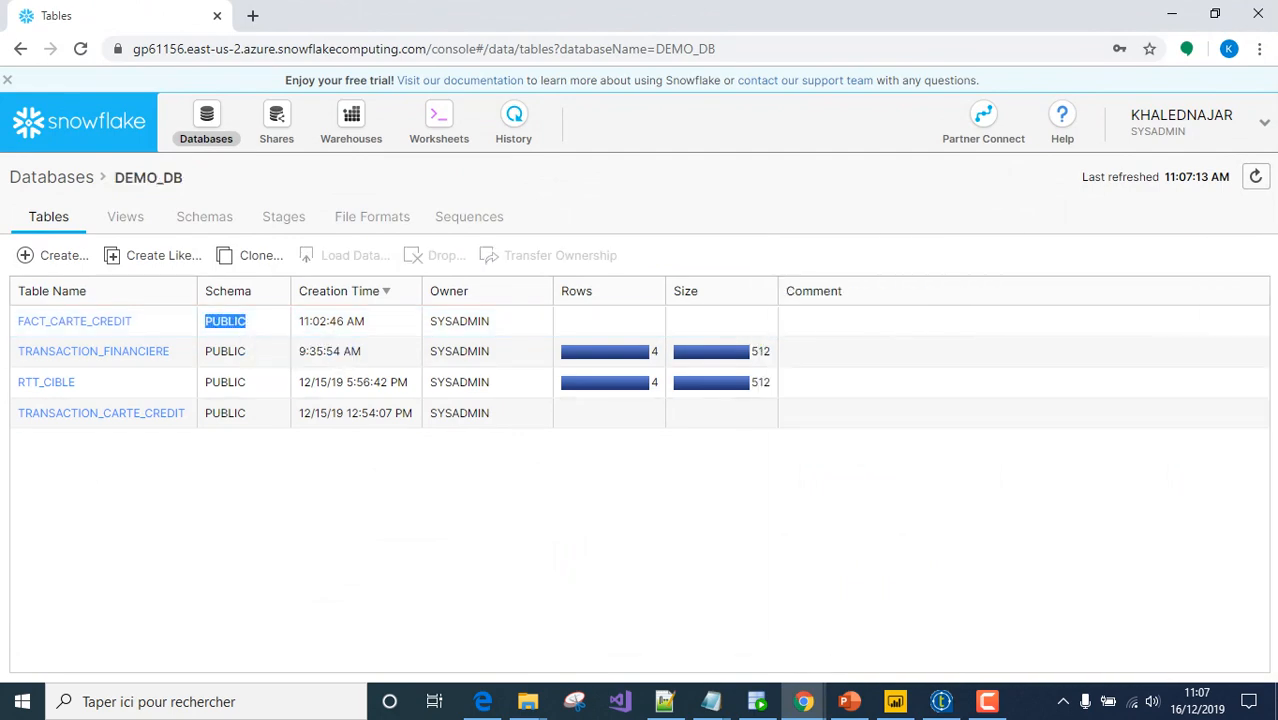
{"action": "key", "text": "alt+Tab"}
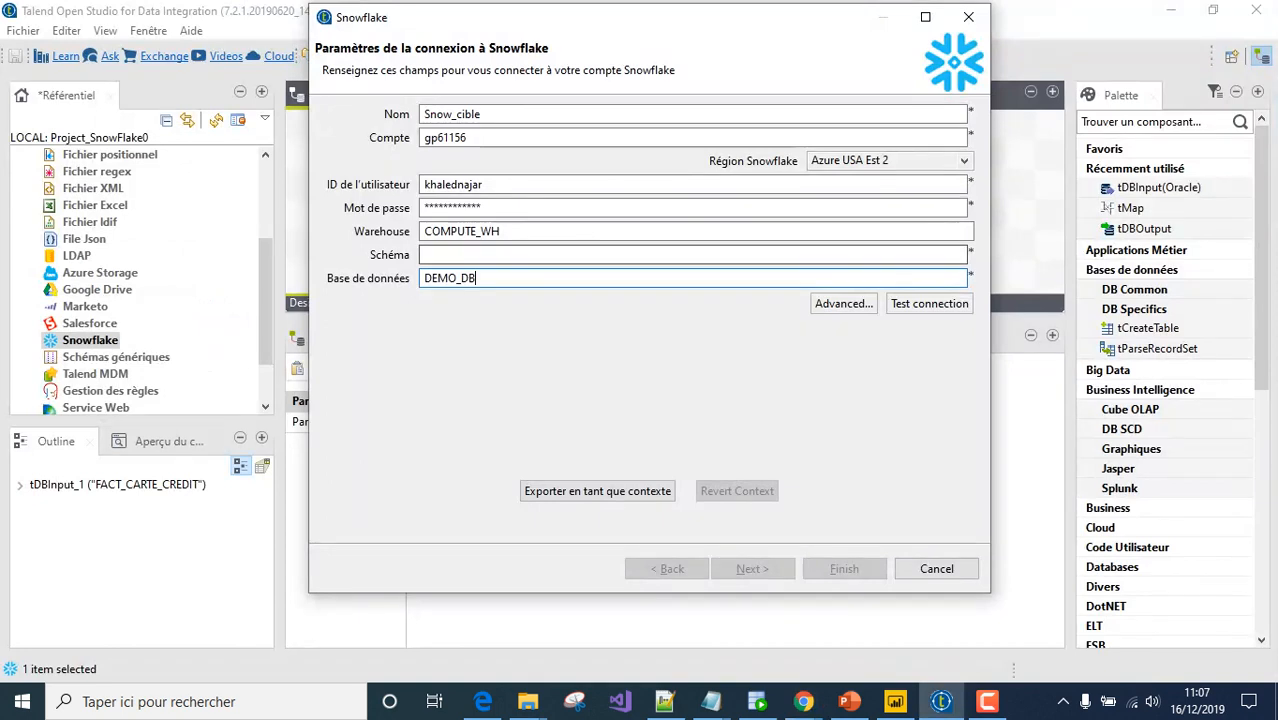
Set the schema to PUBLIC and test the Snowflake connection successfully
{"action": "key", "text": "ctrl+v"}
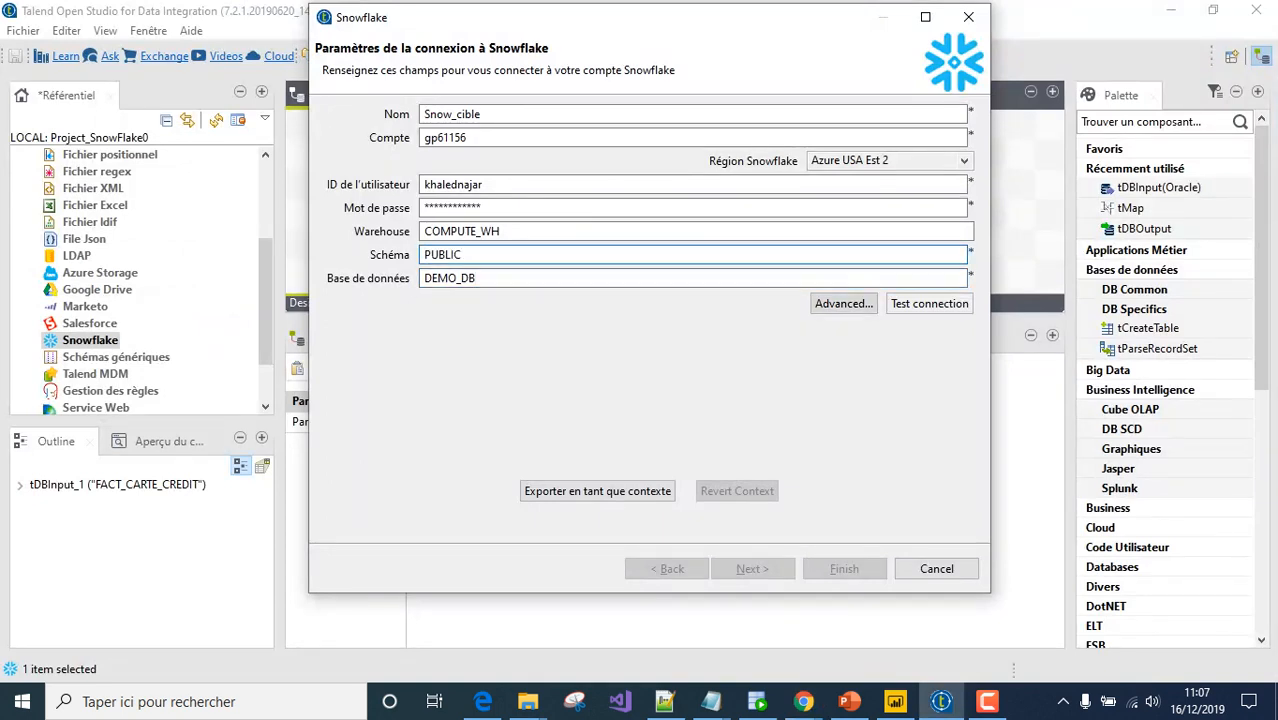
{"action": "left_click", "coordinate": [929, 303]}
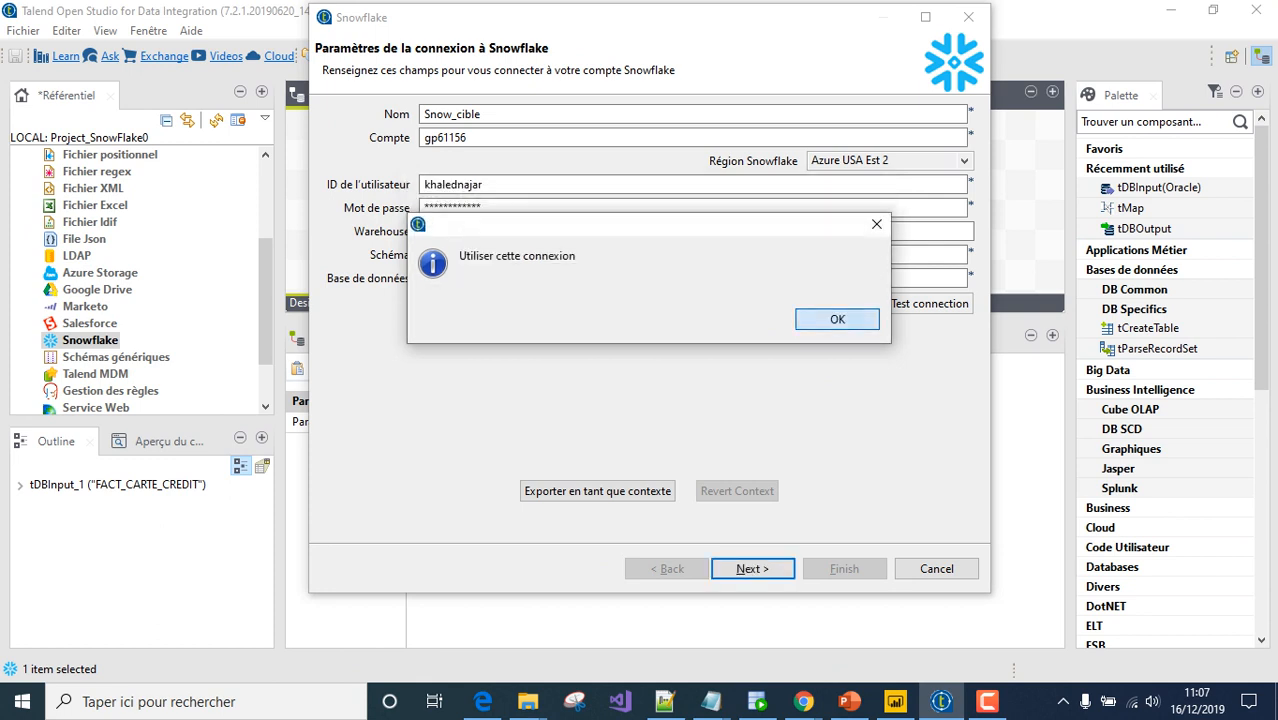
{"action": "key", "text": "Return"}
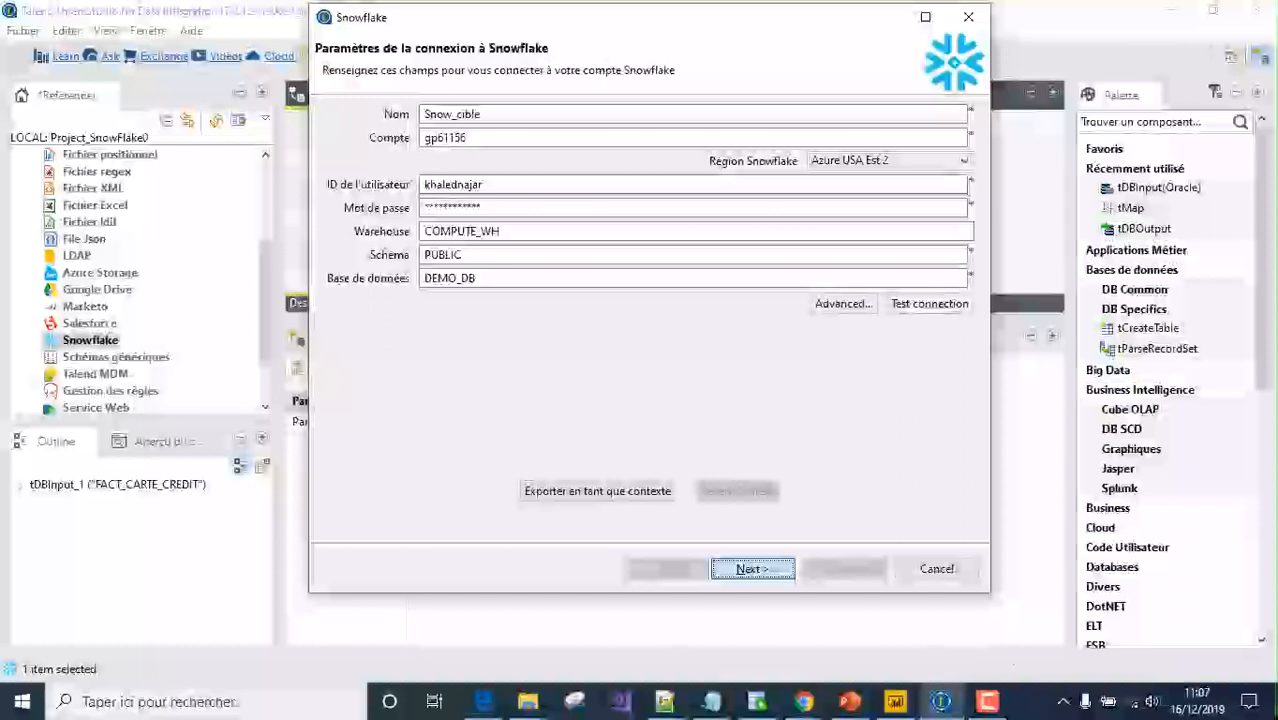
Include the FACT_CARTE_CREDIT table and finish the Snow_cible connection wizard
{"action": "key", "text": "Return"}
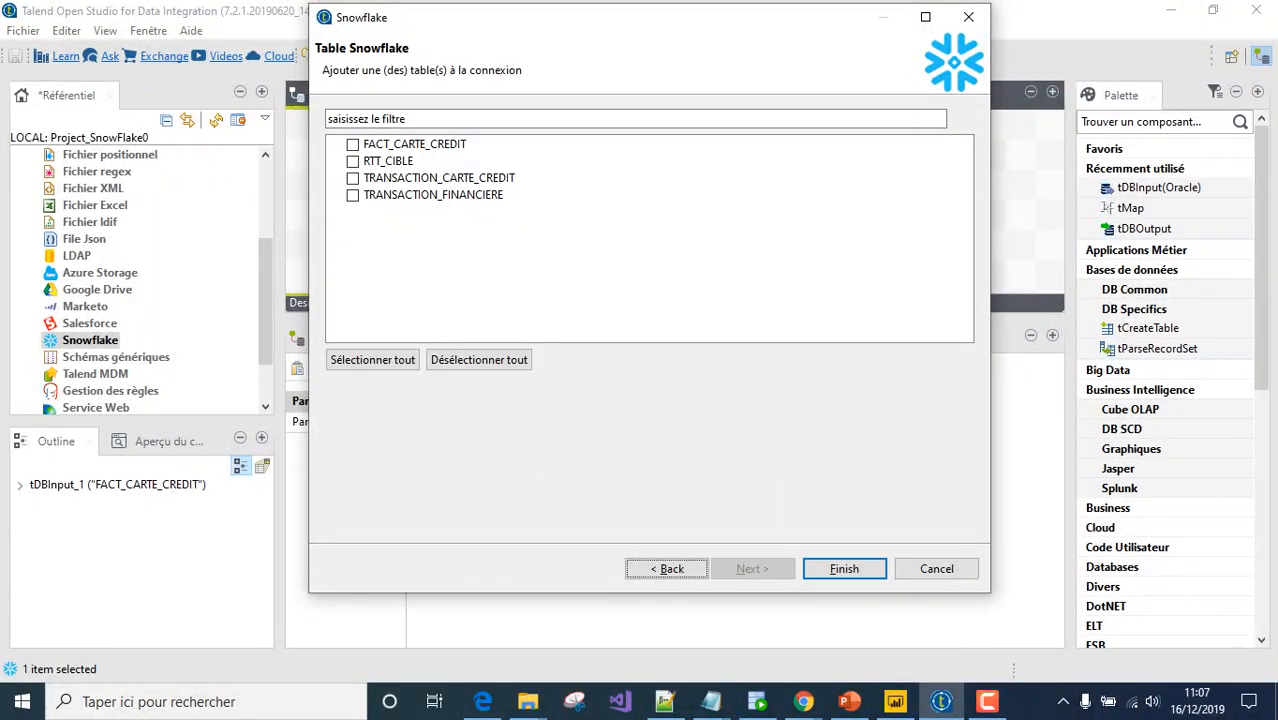
{"action": "key", "text": "Tab"}
{"action": "key", "text": "space"}
{"action": "key", "text": "Tab"}
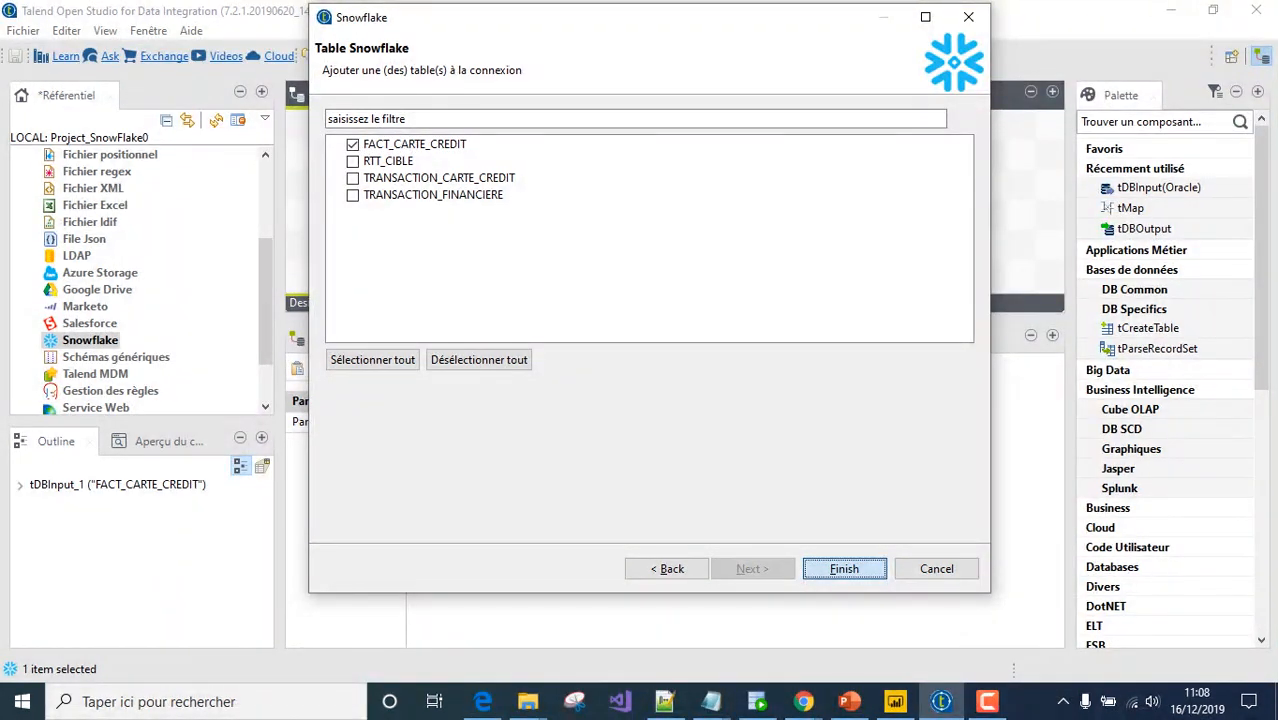
{"action": "key", "text": "Return"}
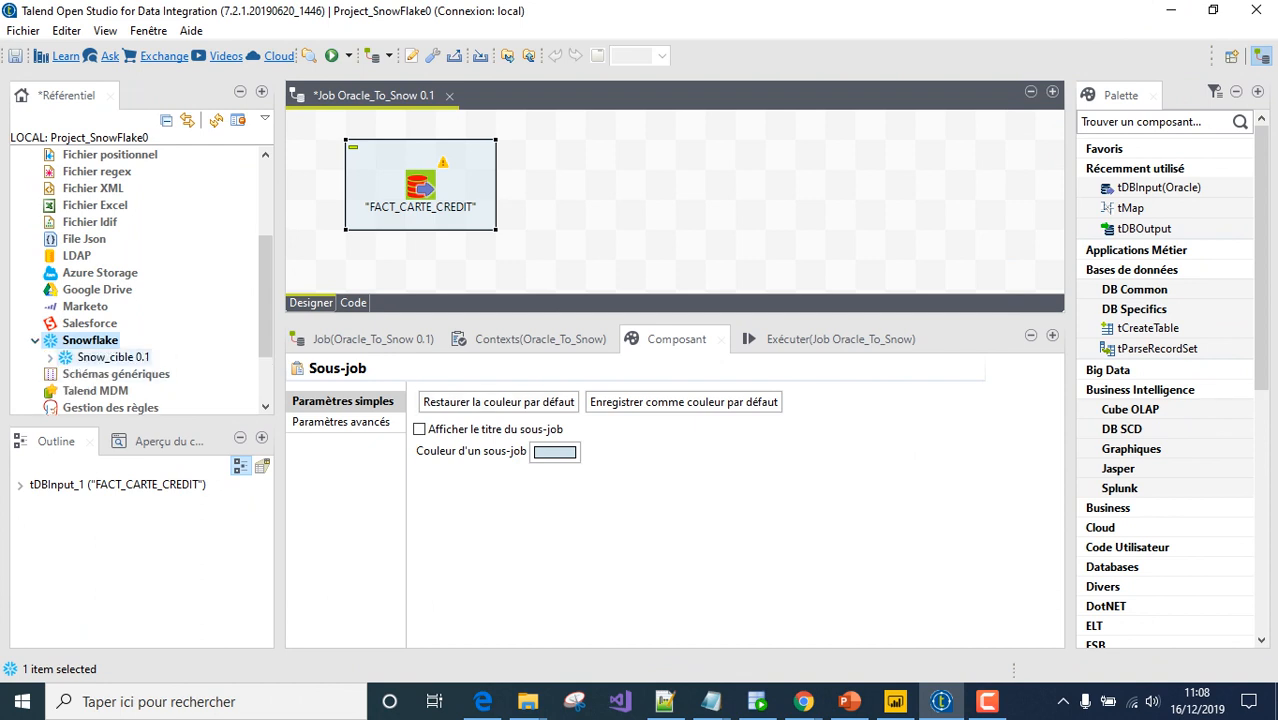
Add the Snow_cible FACT_CARTE_CREDIT table to the job as a Snowflake output component
{"action": "left_click", "coordinate": [50, 358]}
{"action": "left_click_drag", "start_coordinate": [140, 374], "coordinate": [840, 178]}
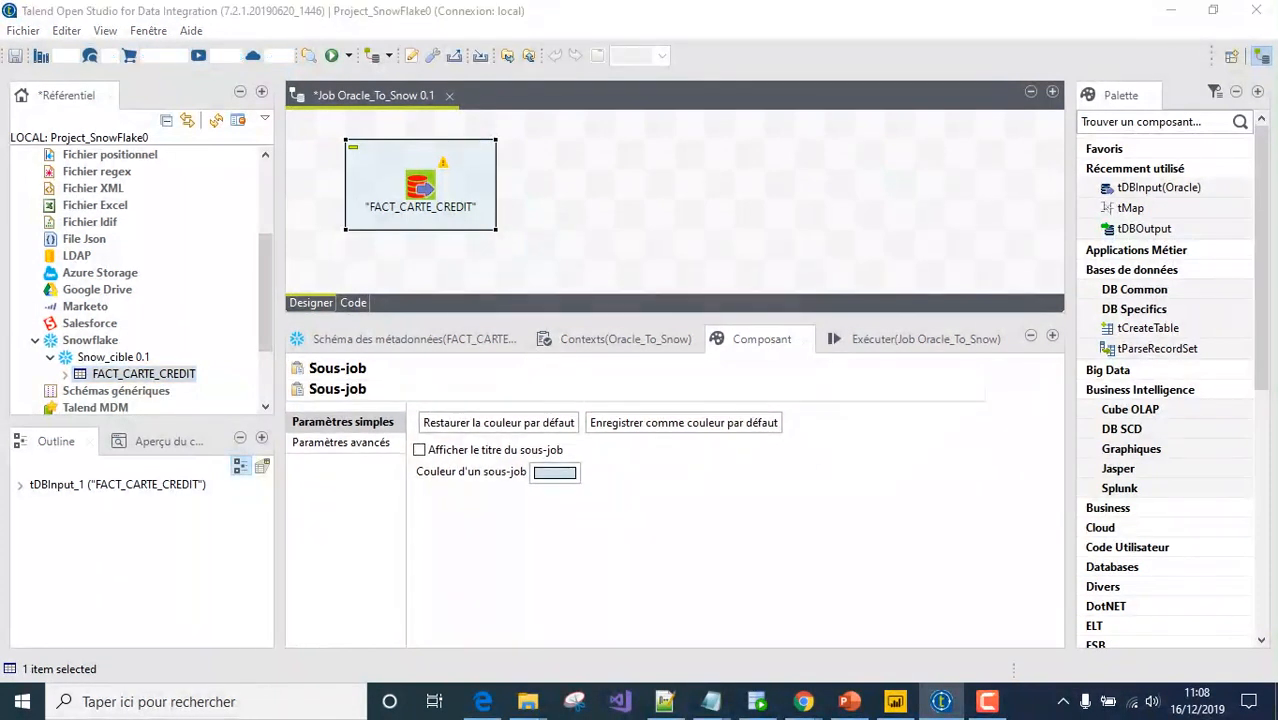
{"action": "left_click", "coordinate": [544, 193]}
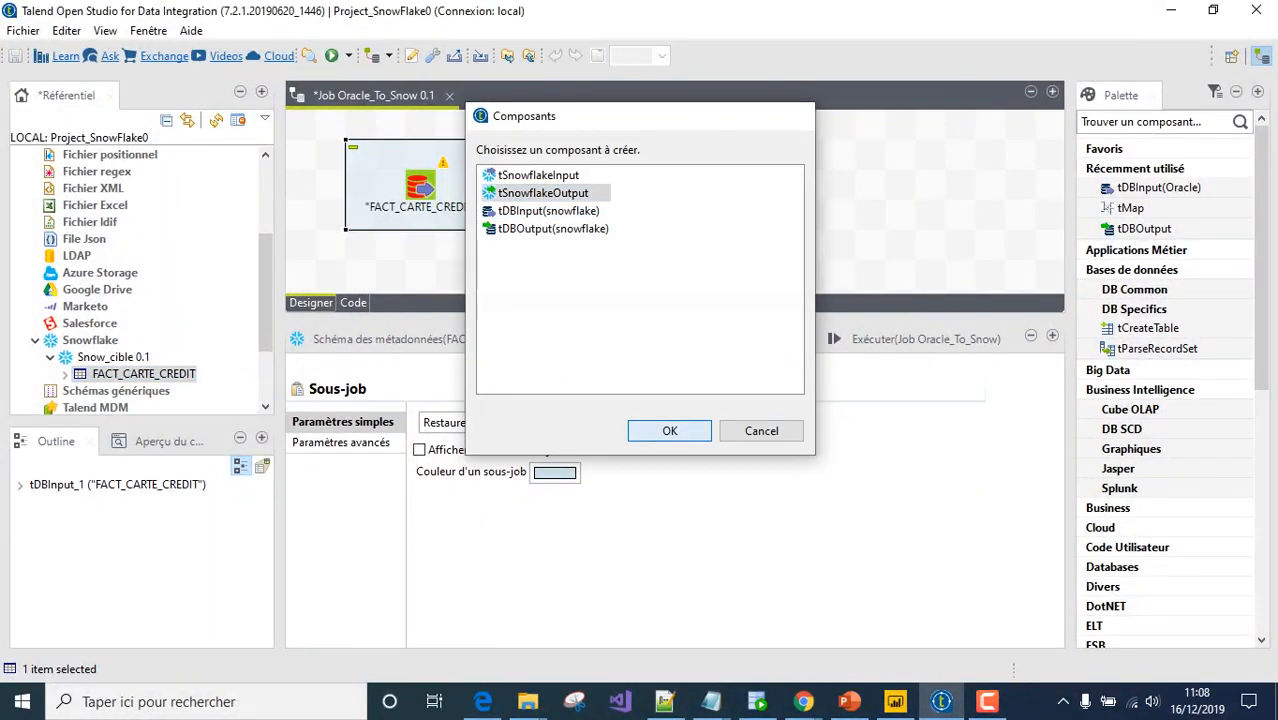
{"action": "left_click", "coordinate": [670, 430]}
{"action": "left_click_drag", "start_coordinate": [810, 155], "coordinate": [852, 190]}
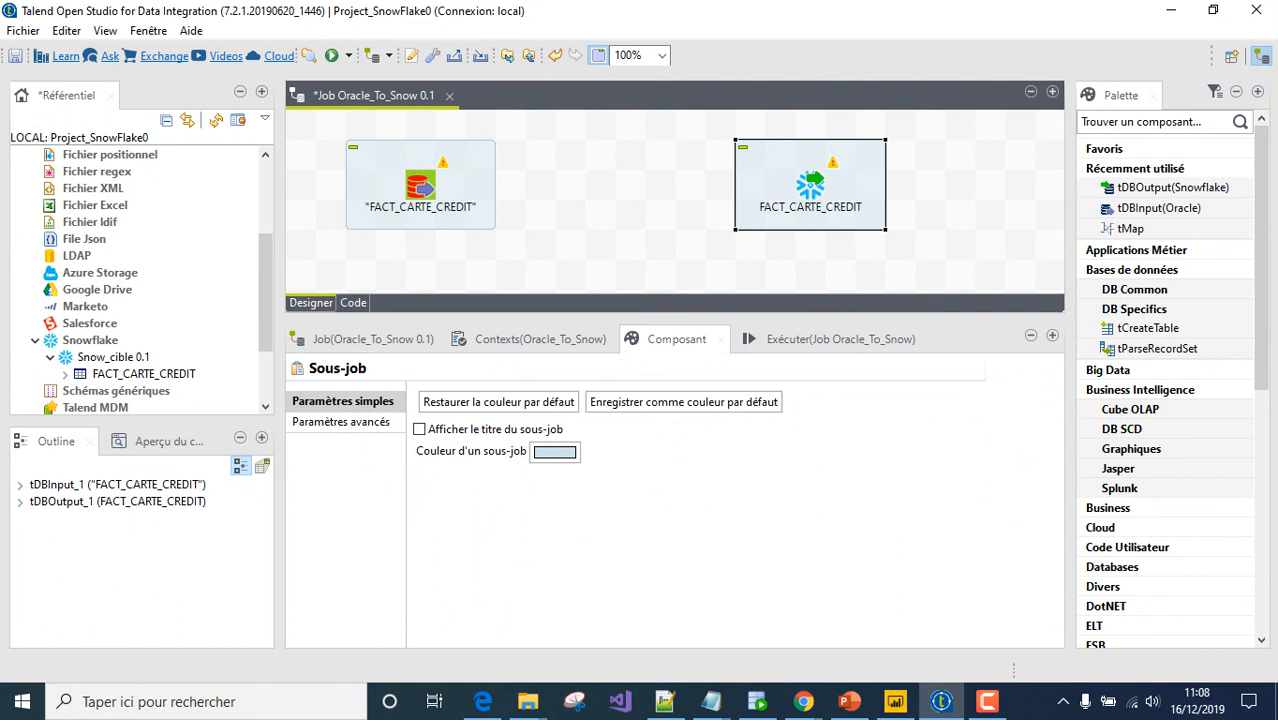
Drop a tMap component between the Oracle input and Snowflake output
{"action": "mouse_move", "coordinate": [720, 319]}
{"action": "left_mouse_down"}
{"action": "mouse_move", "coordinate": [720, 389]}
{"action": "mouse_move", "coordinate": [720, 315]}
{"action": "left_mouse_up"}
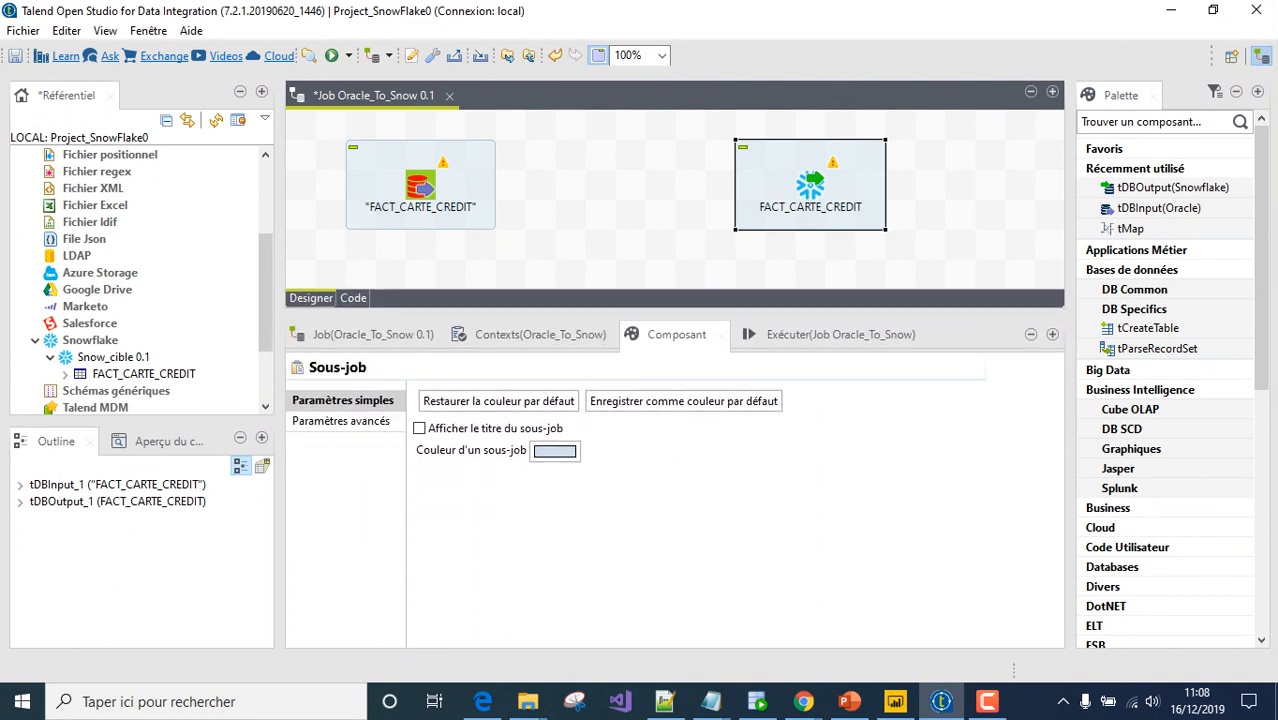
{"action": "left_click", "coordinate": [1130, 229]}
{"action": "left_click", "coordinate": [597, 182]}
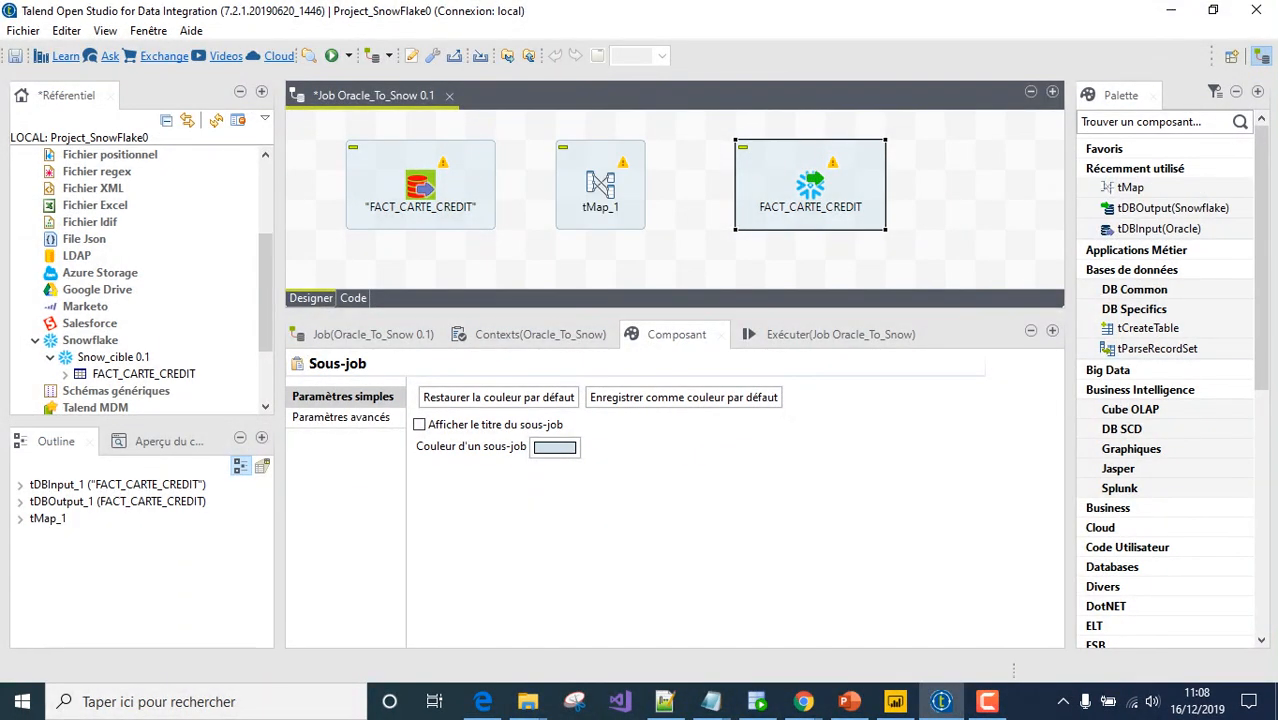
Link Oracle input to tMap_1, then tMap_1 to Snowflake output via t_map_snow, accepting schema retrieval
{"action": "right_click", "coordinate": [421, 184]}
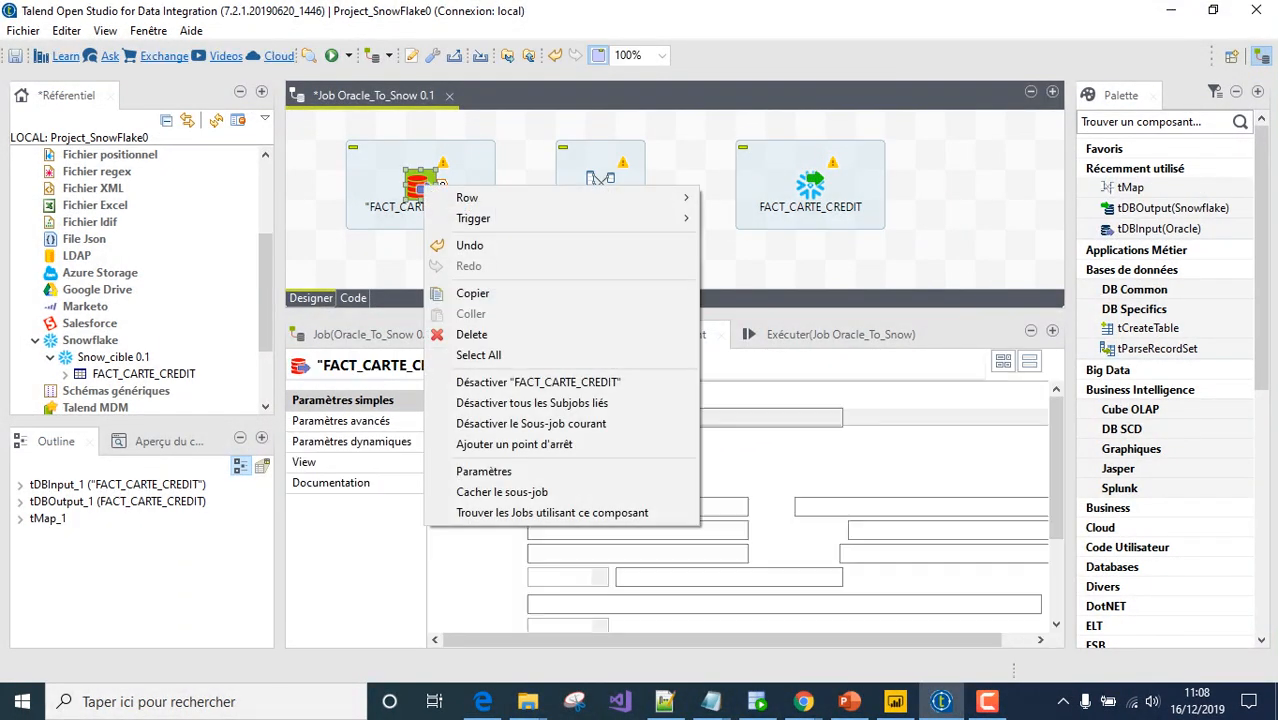
{"action": "left_click_drag", "start_coordinate": [441, 184], "coordinate": [811, 186]}
{"action": "left_click", "coordinate": [600, 185]}
{"action": "type", "text": "t_map_"}
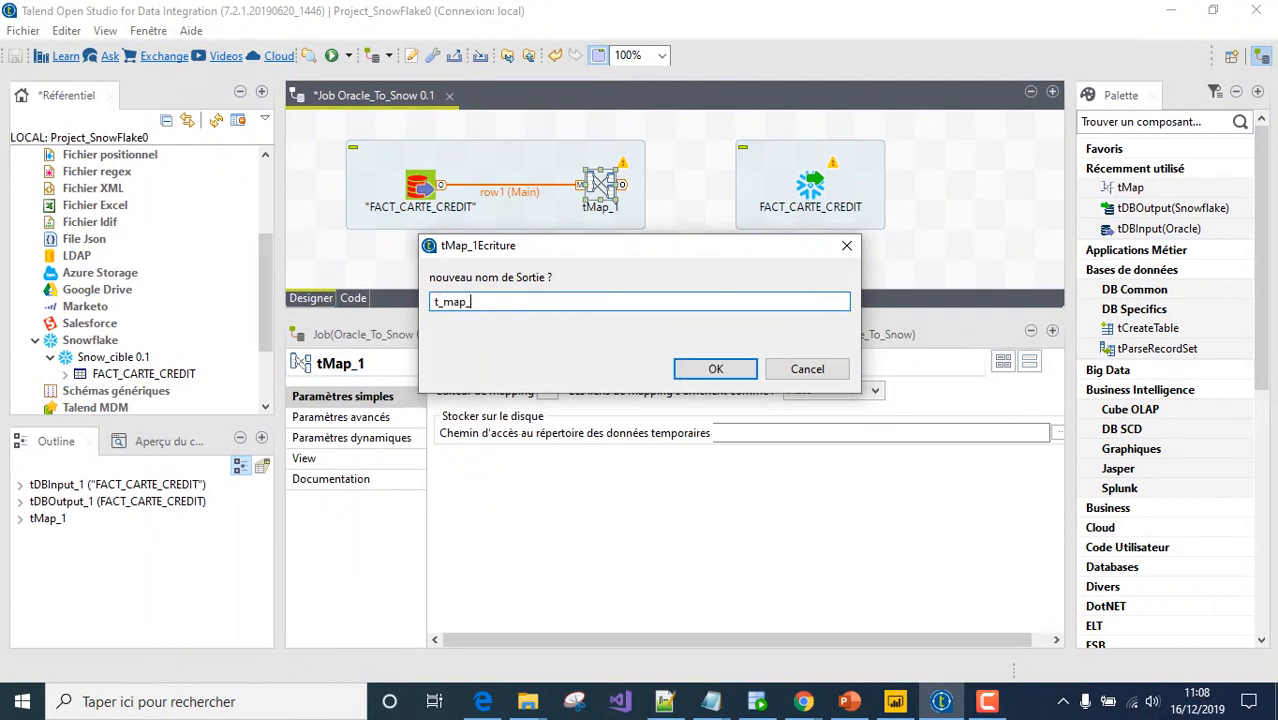
{"action": "type", "text": "snow"}
{"action": "key", "text": "Return"}
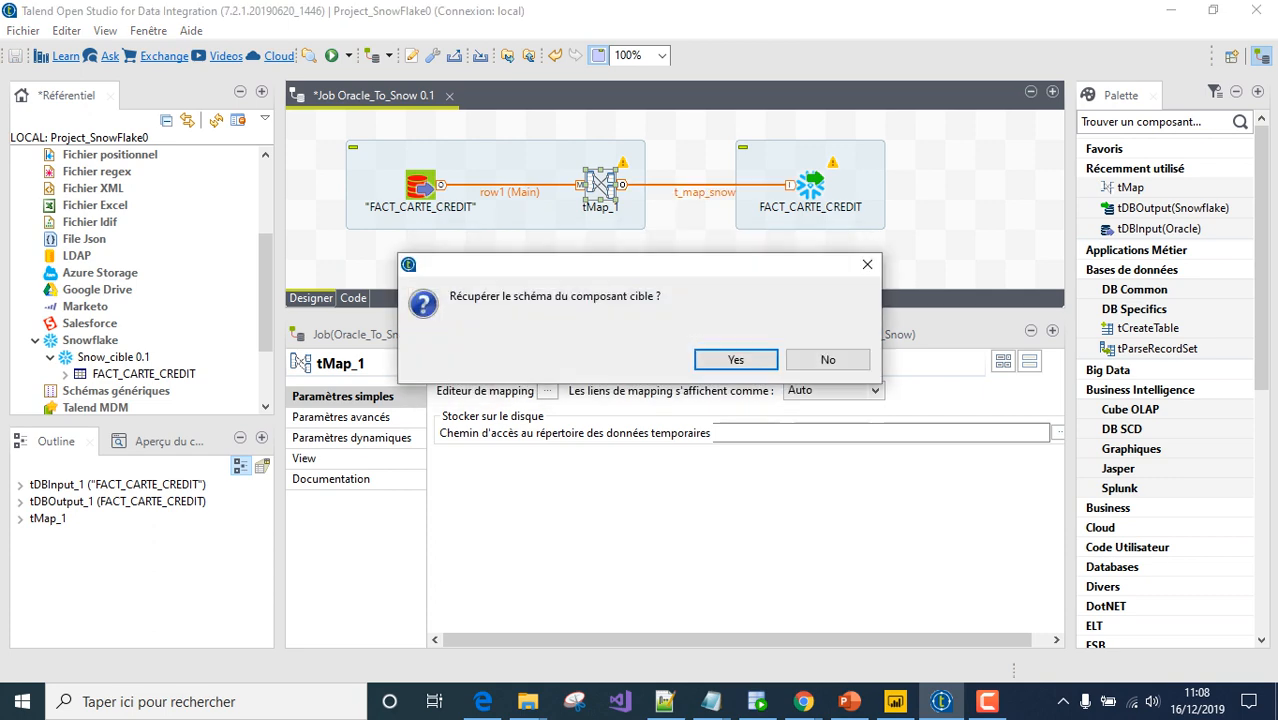
{"action": "key", "text": "Return"}
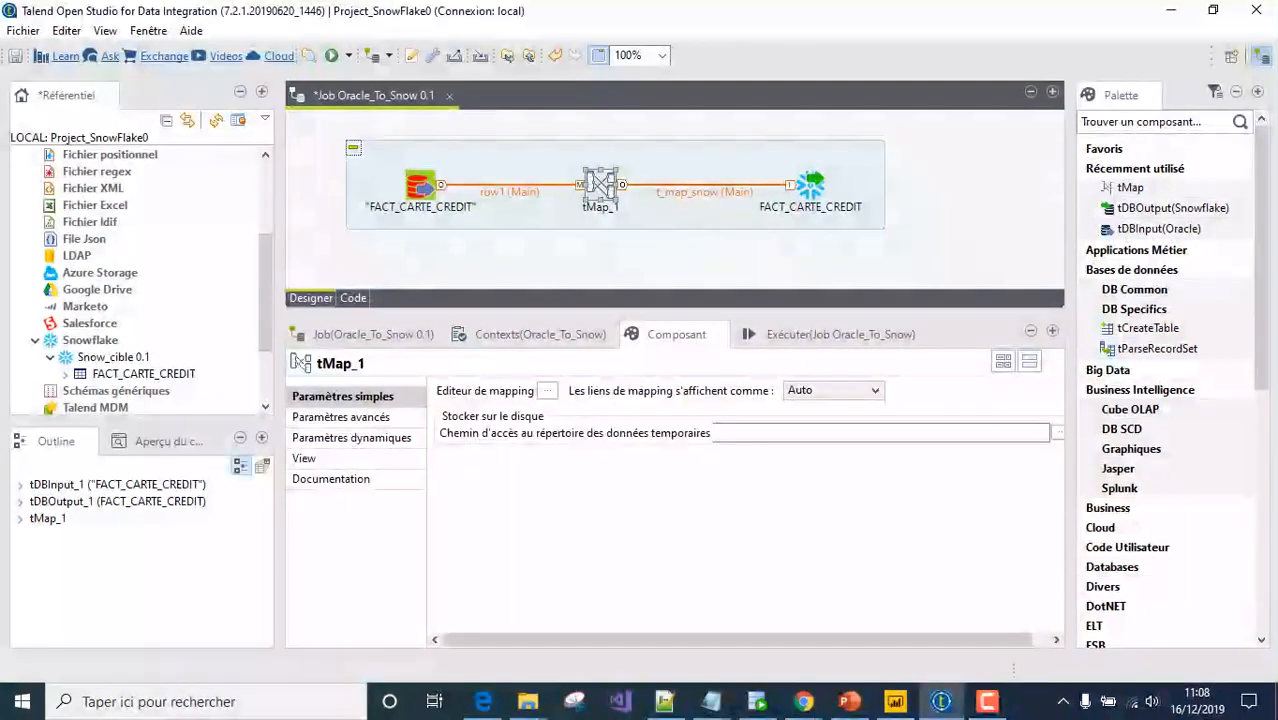
Auto-map all seven row1 columns to t_map_snow in tMap_1, then select the Oracle input
{"action": "double_click", "coordinate": [600, 185]}
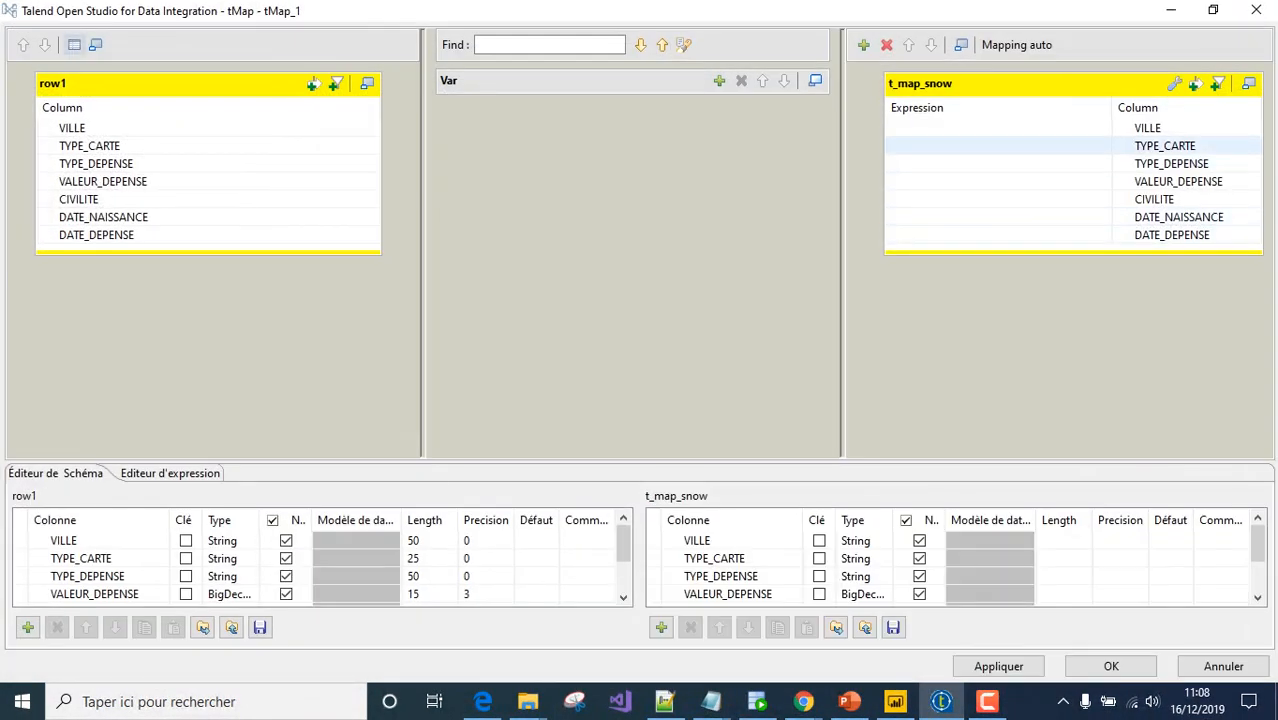
{"action": "left_click", "coordinate": [1017, 45]}
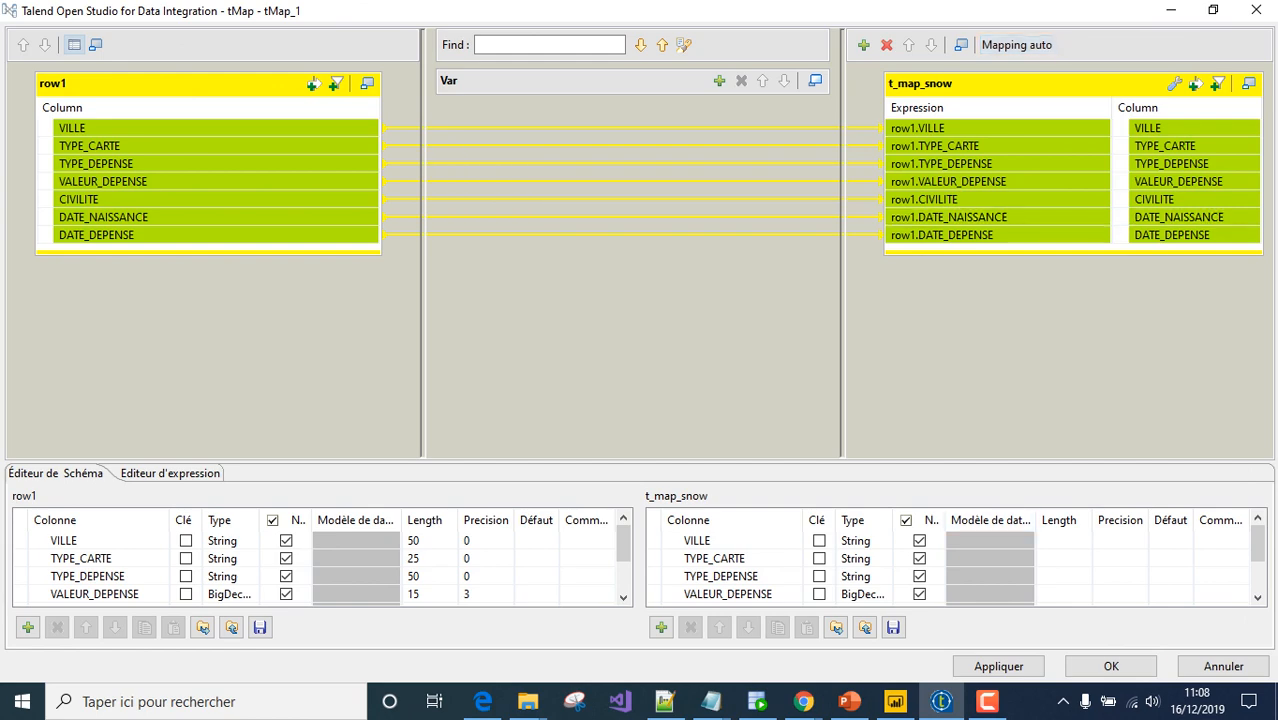
{"action": "left_click", "coordinate": [1111, 666]}
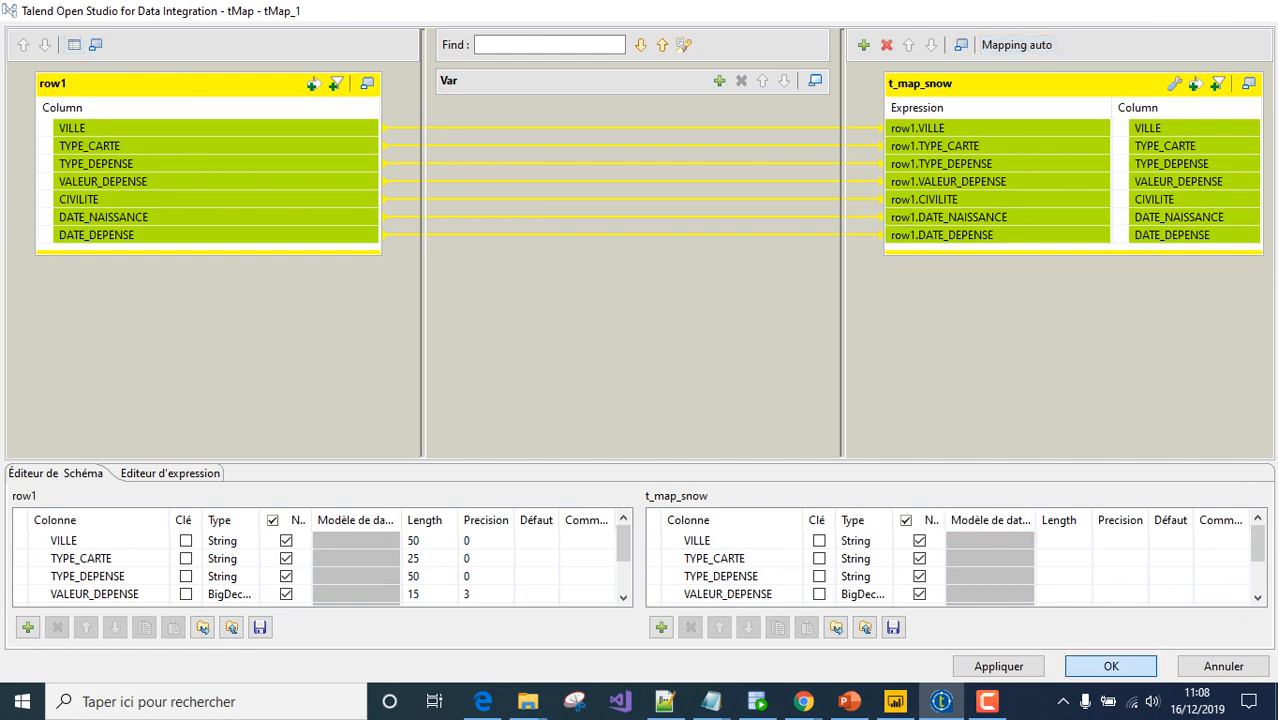
{"action": "left_click", "coordinate": [420, 186]}
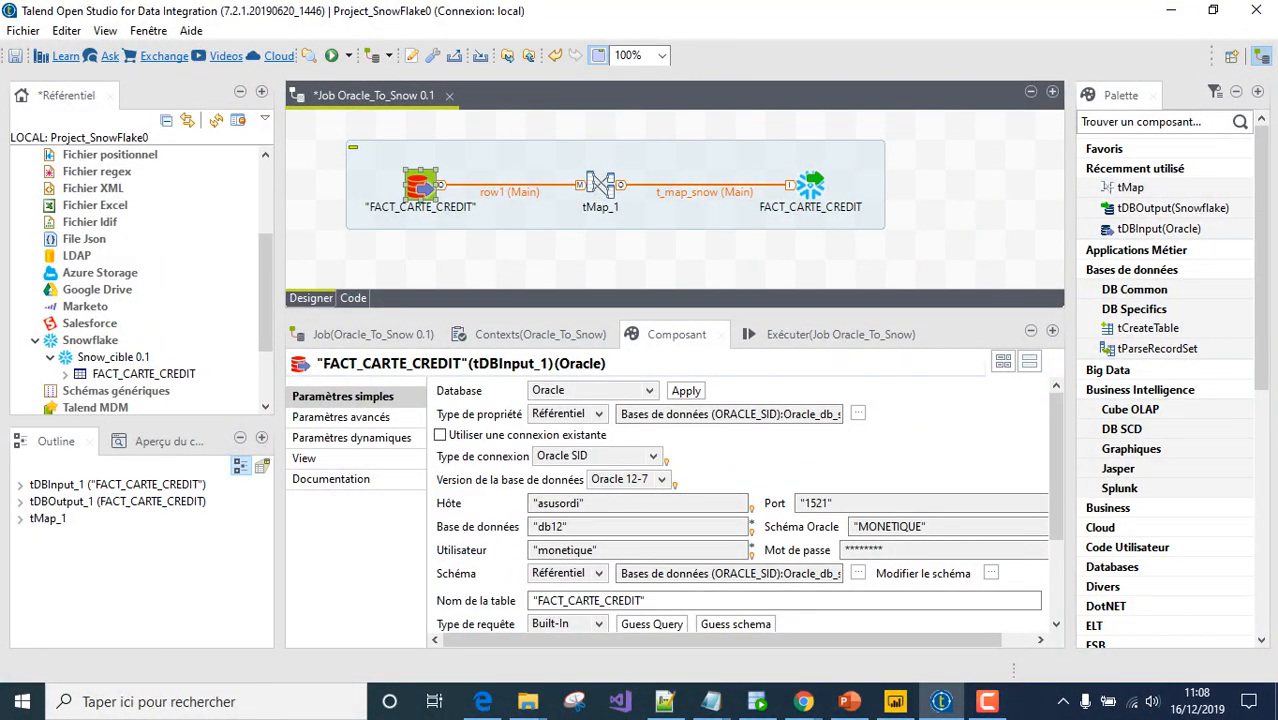
Enlarge the Composant panel and scroll the Oracle input's Requête box to its end
{"action": "left_click_drag", "start_coordinate": [675, 313], "coordinate": [675, 281]}
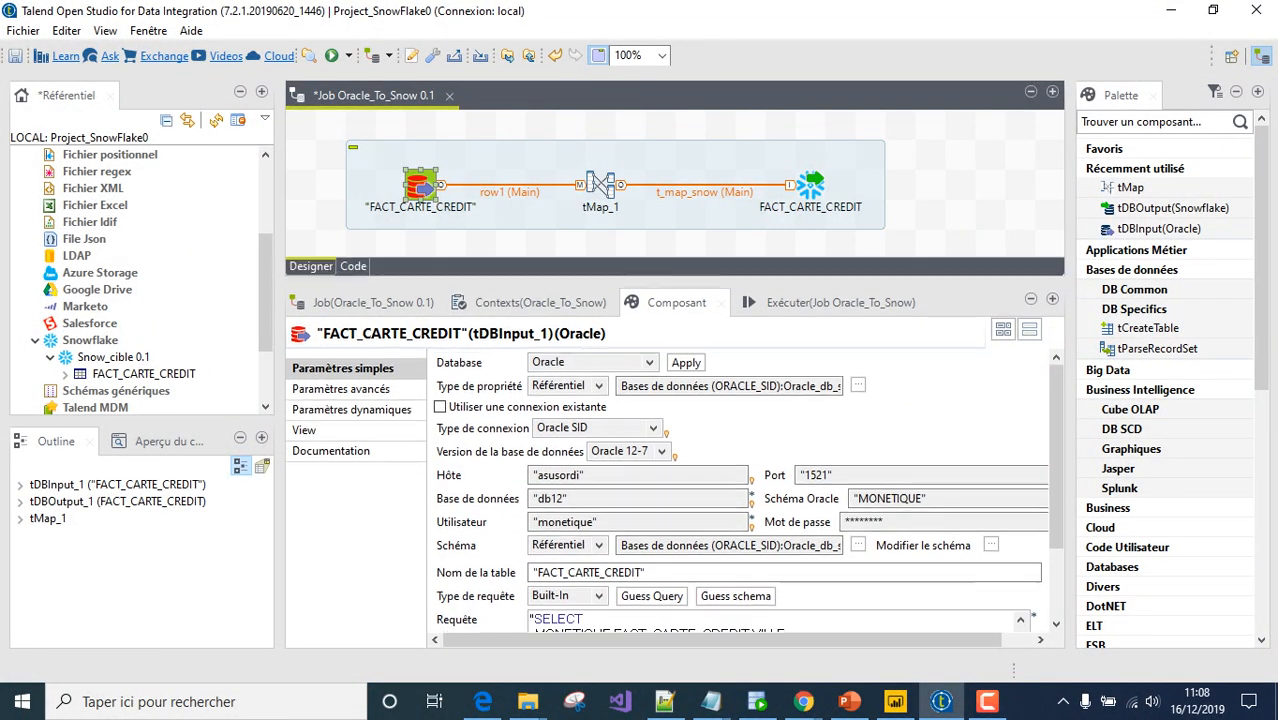
{"action": "left_click_drag", "start_coordinate": [1056, 457], "coordinate": [1056, 524]}
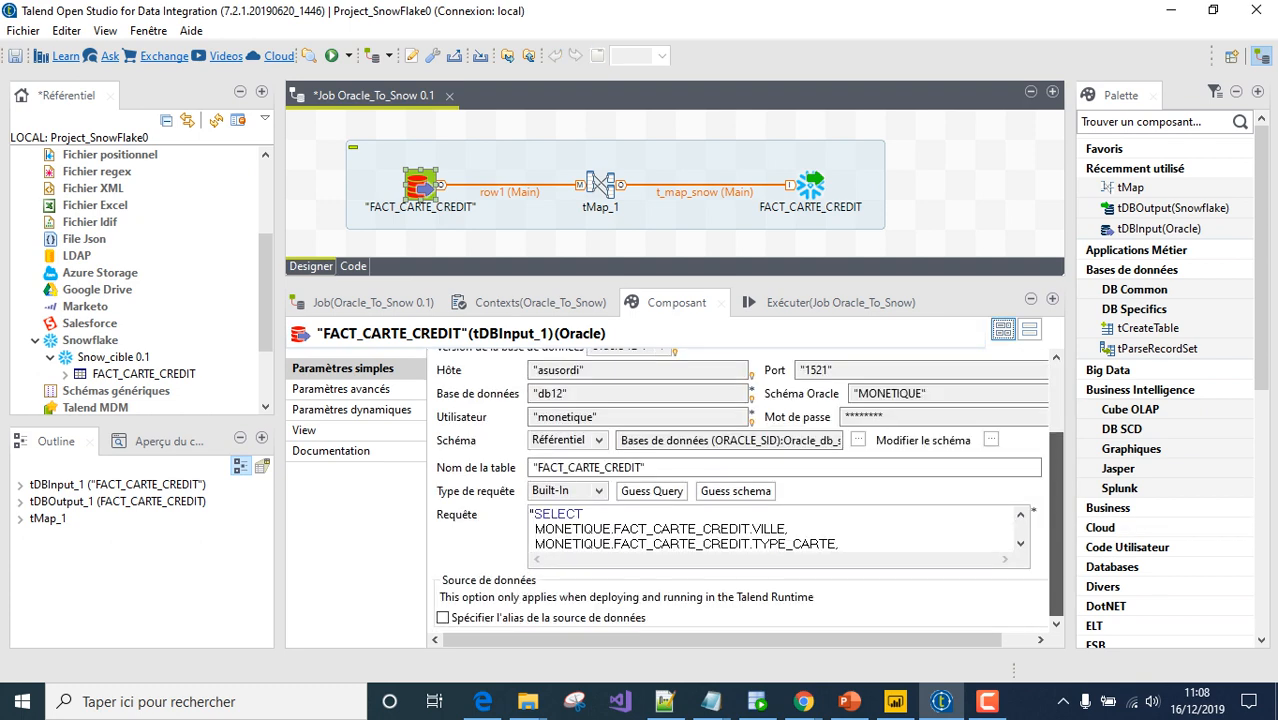
{"action": "left_click", "coordinate": [842, 544]}
{"action": "scroll", "coordinate": [778, 536], "scroll_direction": "down", "scroll_amount": 3}
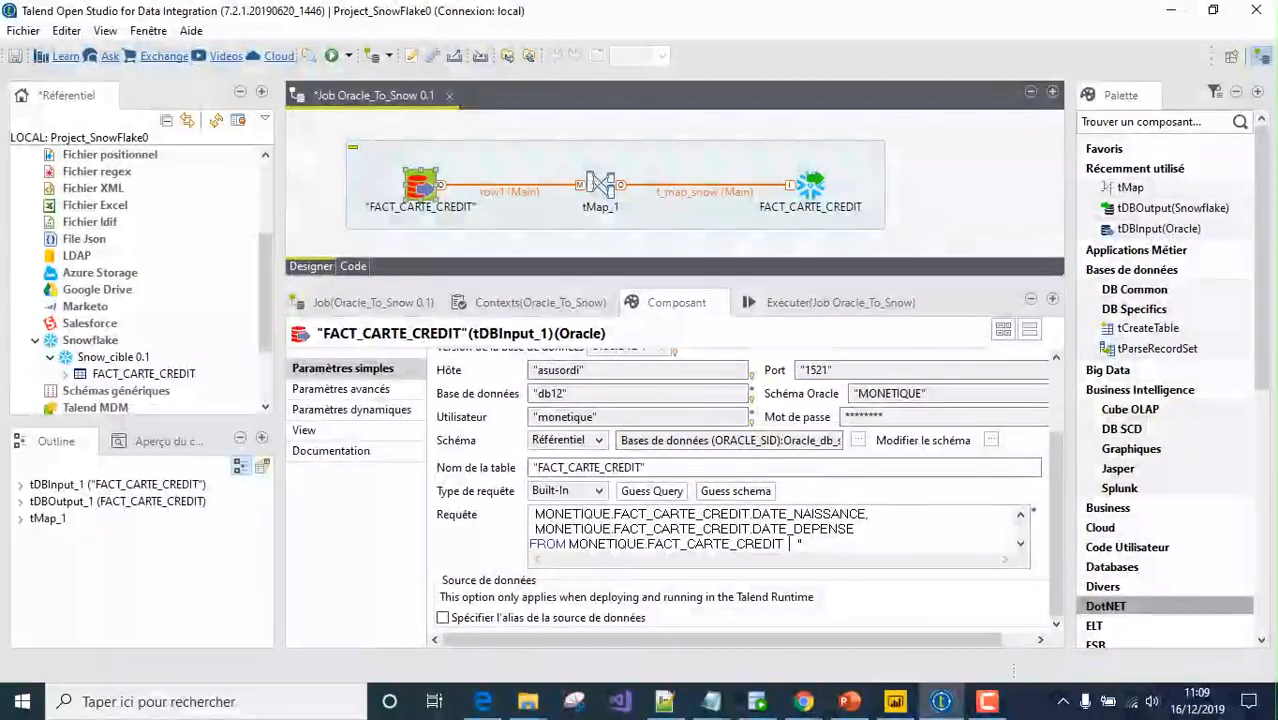
Copy the four-city where ville filter line from the SQL Developer script
{"action": "mouse_move", "coordinate": [664, 701]}
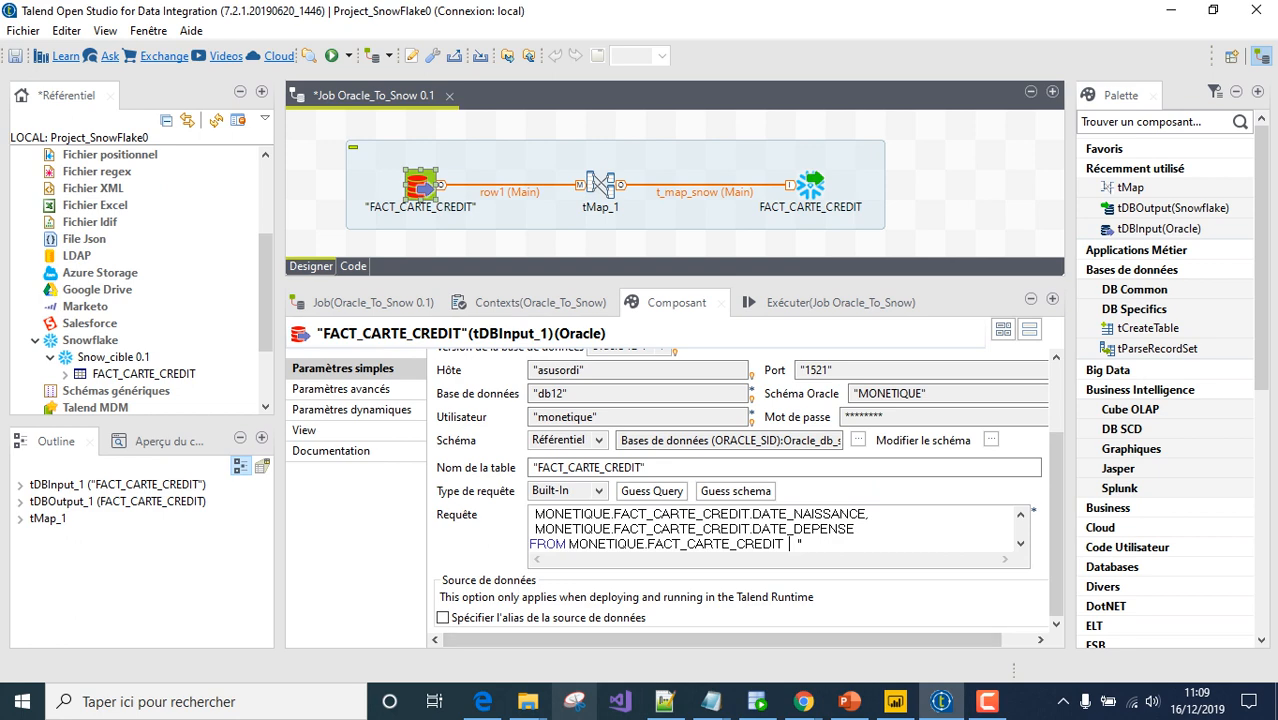
{"action": "left_click", "coordinate": [757, 701]}
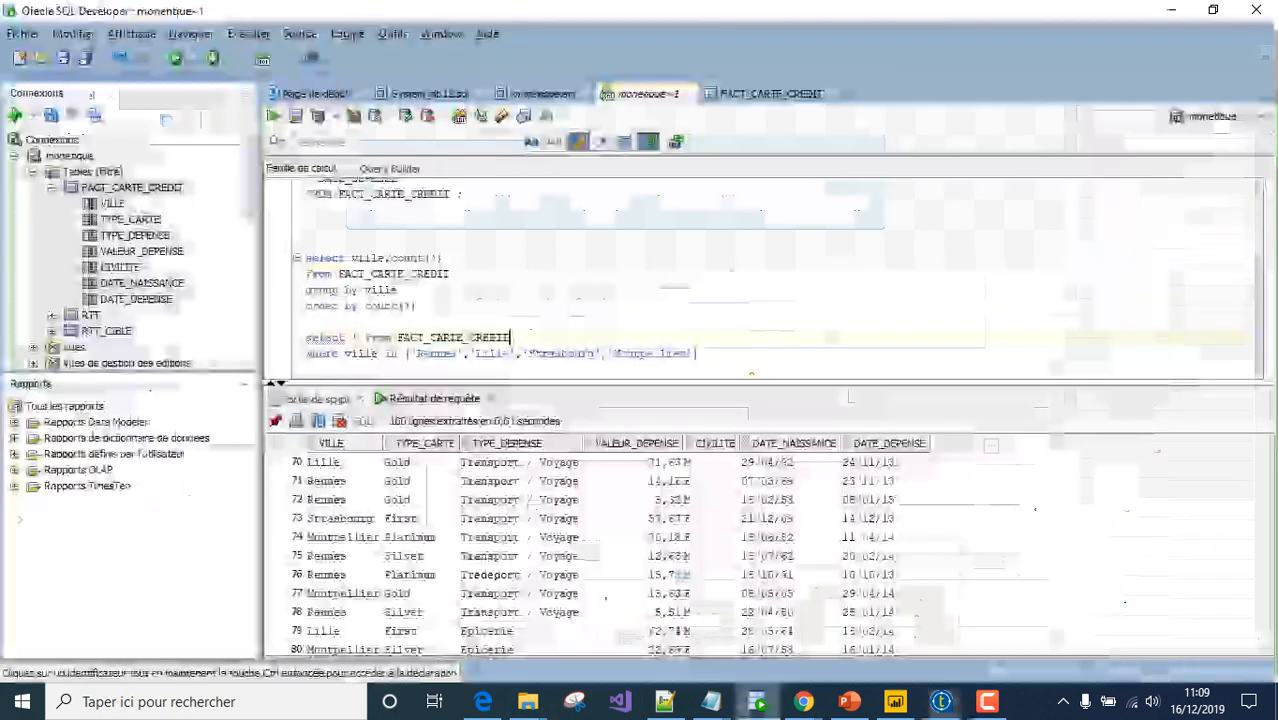
{"action": "left_click_drag", "start_coordinate": [700, 354], "coordinate": [307, 352]}
{"action": "key", "text": "ctrl+c"}
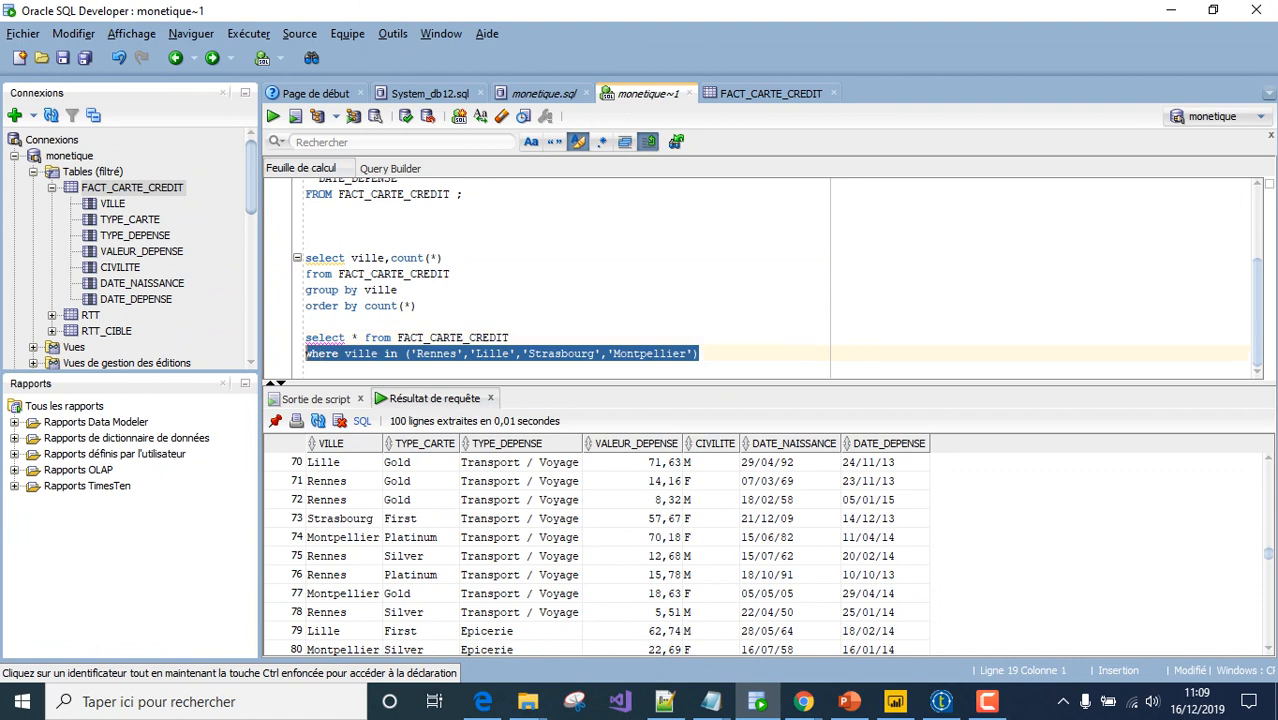
{"action": "key", "text": "alt+Tab"}
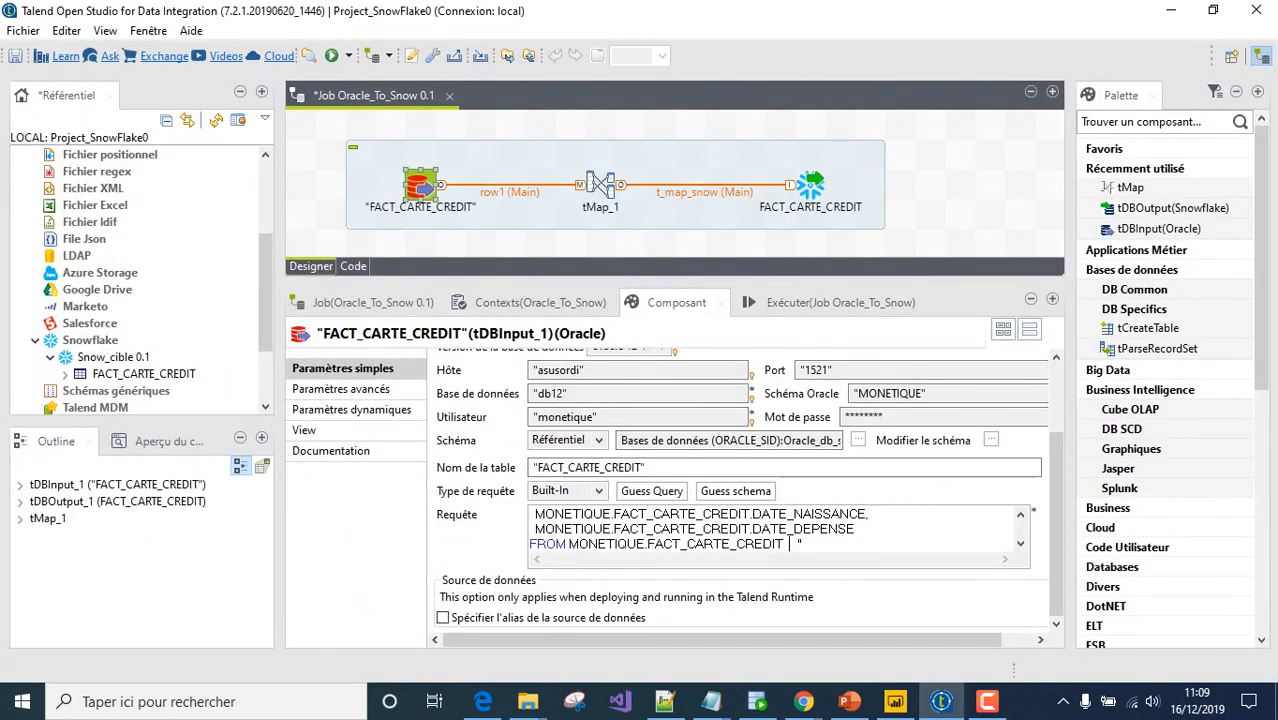
Append where ville in ('Rennes','Lille','Strasbourg','Montpellier') to the query and save the job
{"action": "key", "text": "ctrl+v"}
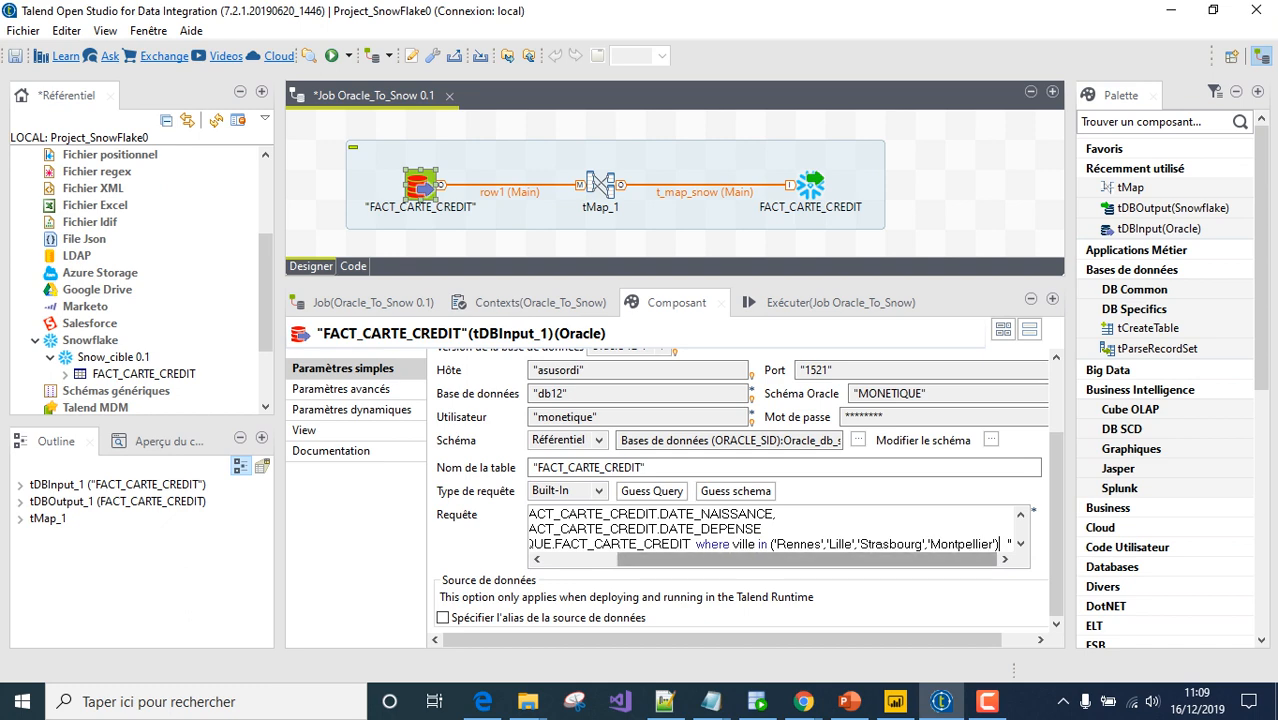
{"action": "key", "text": "ctrl+s"}
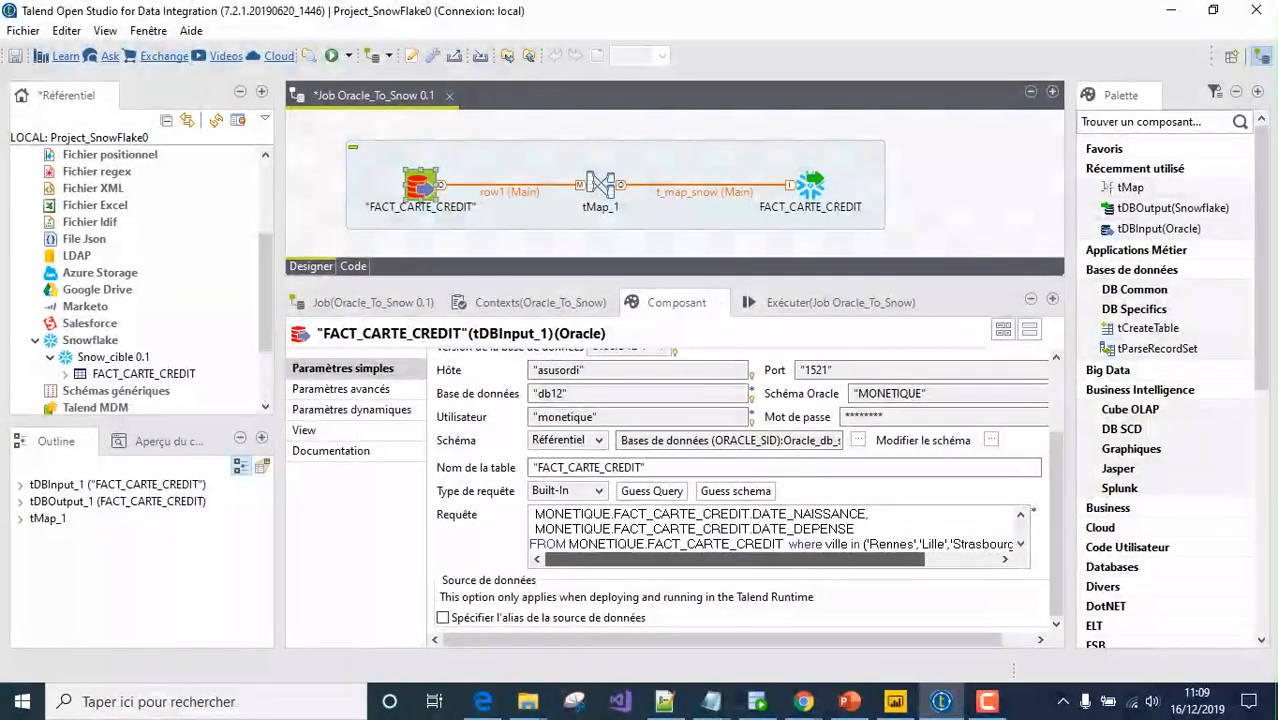
{"action": "left_click_drag", "start_coordinate": [782, 281], "coordinate": [782, 303]}
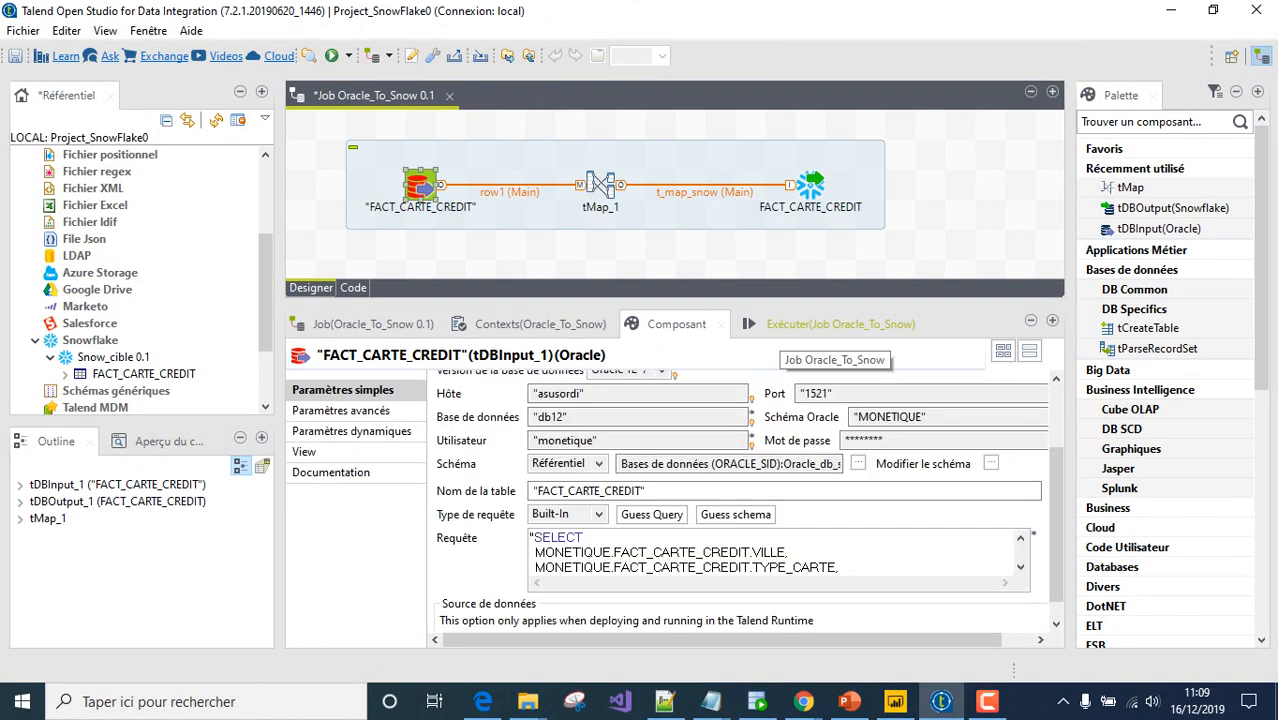
Run the Oracle_To_Snow job, moving 2914 rows into Snowflake's FACT_CARTE_CREDIT
{"action": "left_click", "coordinate": [835, 324]}
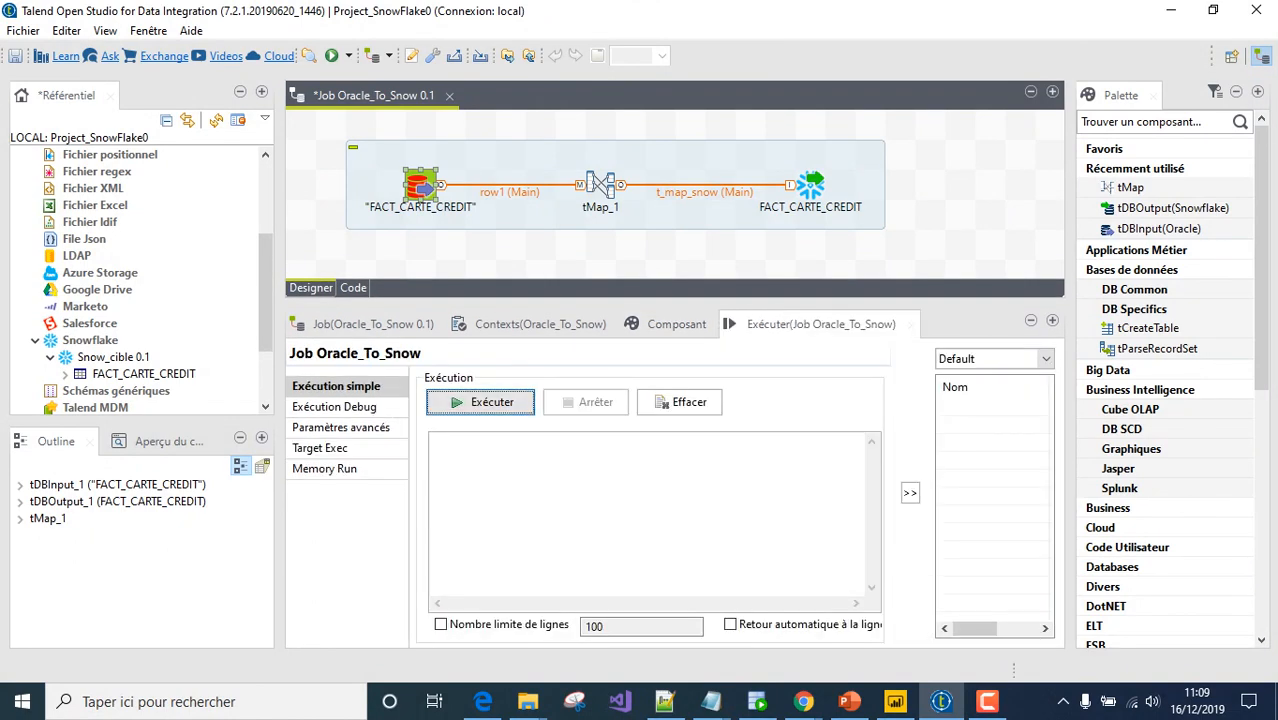
{"action": "left_click", "coordinate": [484, 402]}
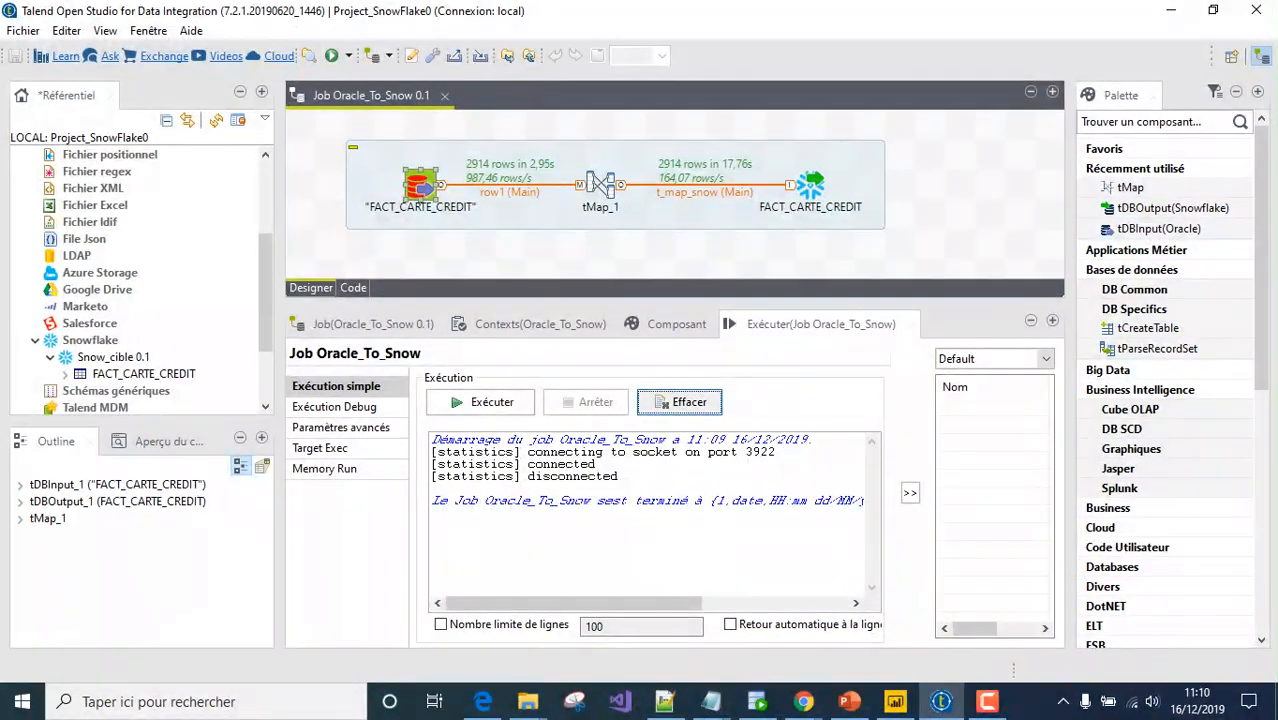
{"action": "mouse_move", "coordinate": [803, 701]}
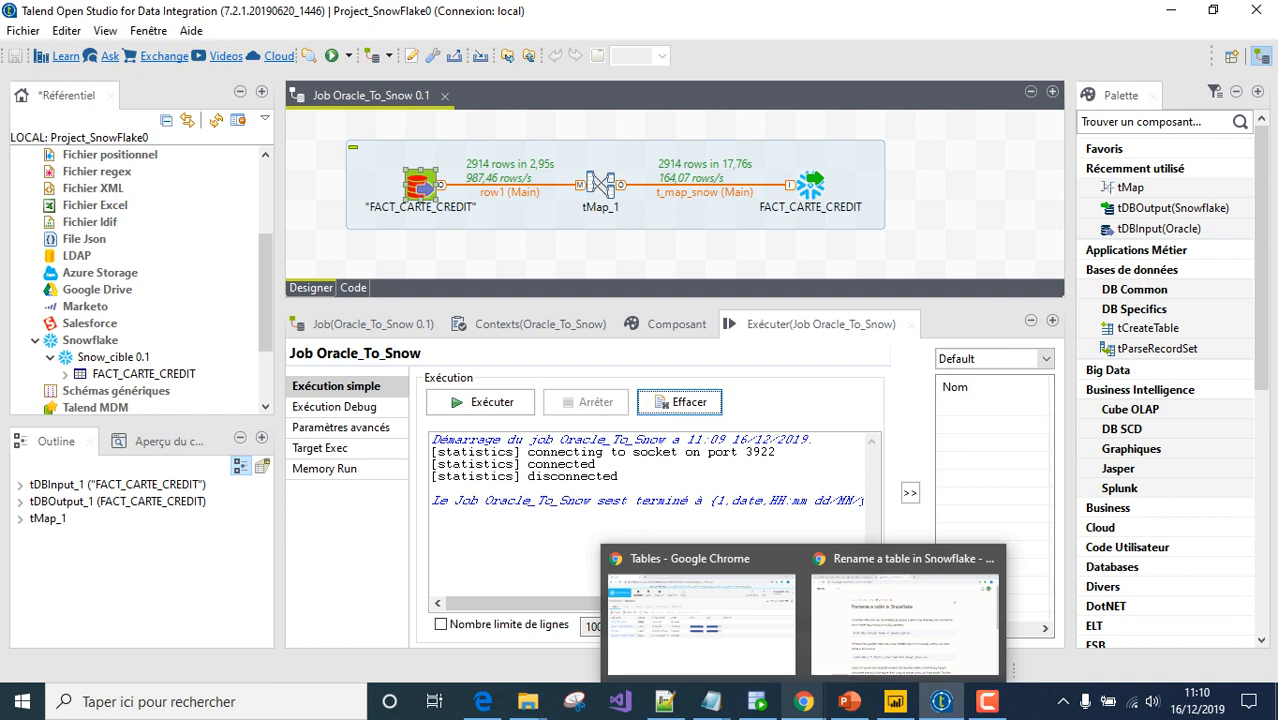
Run 'select * from FACT_CARTE_CREDIT' in Snowflake to confirm 2,914 rows, then go to Power BI
{"action": "left_click", "coordinate": [701, 620]}
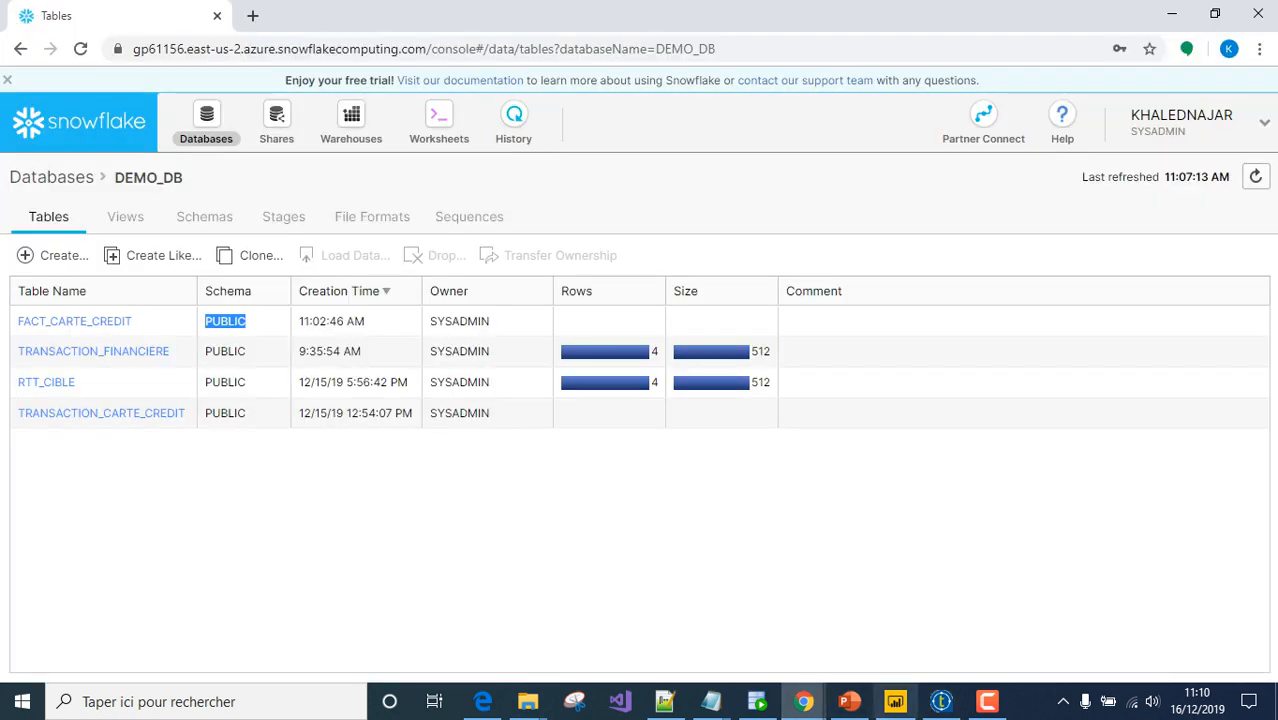
{"action": "left_click", "coordinate": [439, 123]}
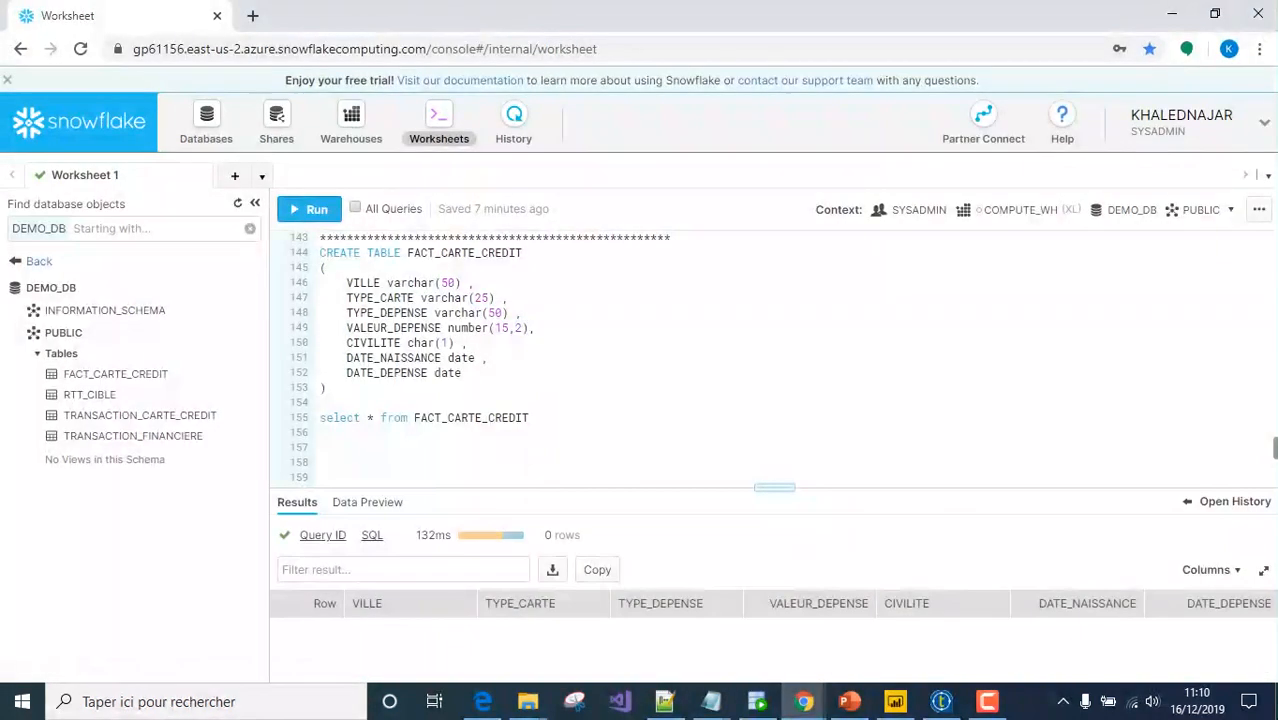
{"action": "left_click_drag", "start_coordinate": [529, 418], "coordinate": [320, 418]}
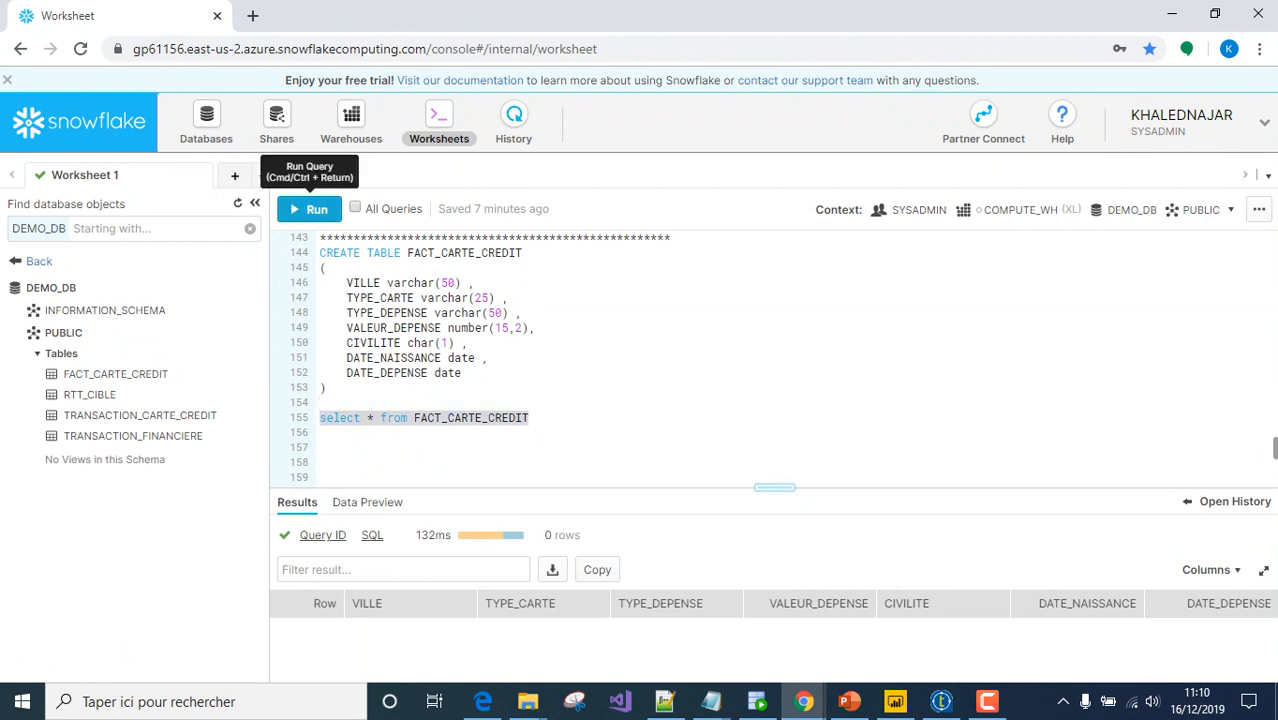
{"action": "left_click", "coordinate": [310, 209]}
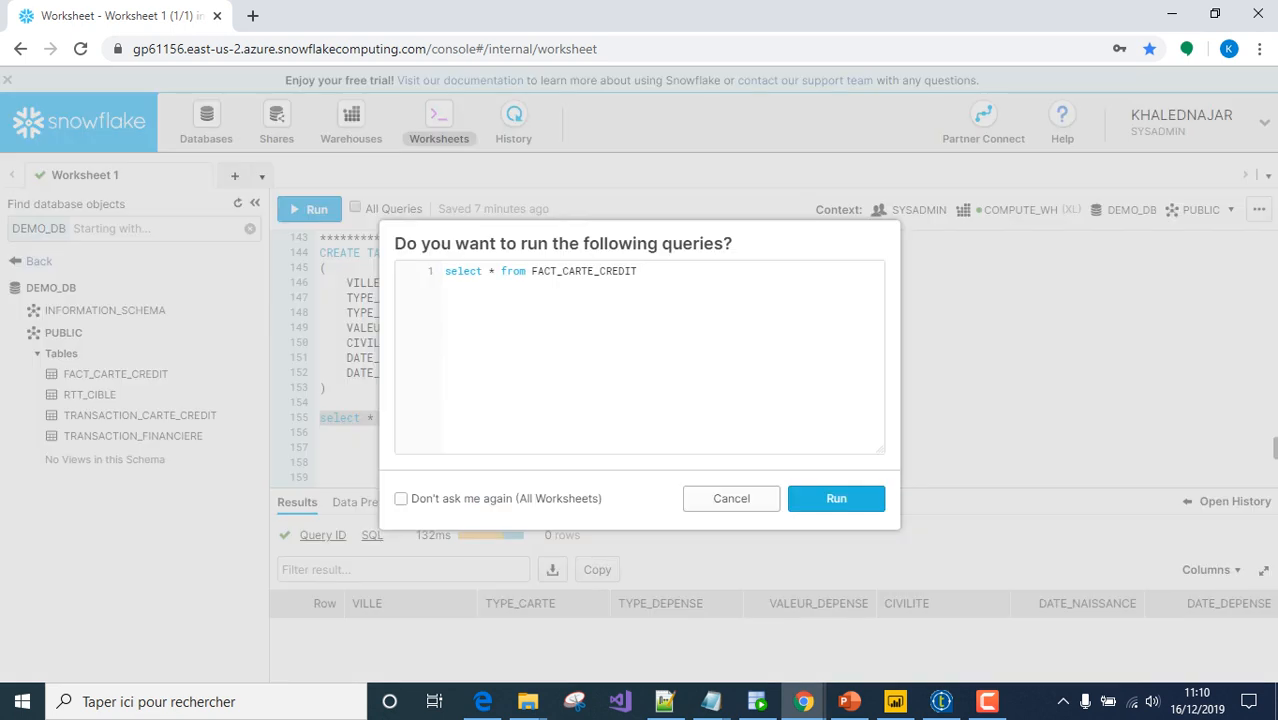
{"action": "key", "text": "Return"}
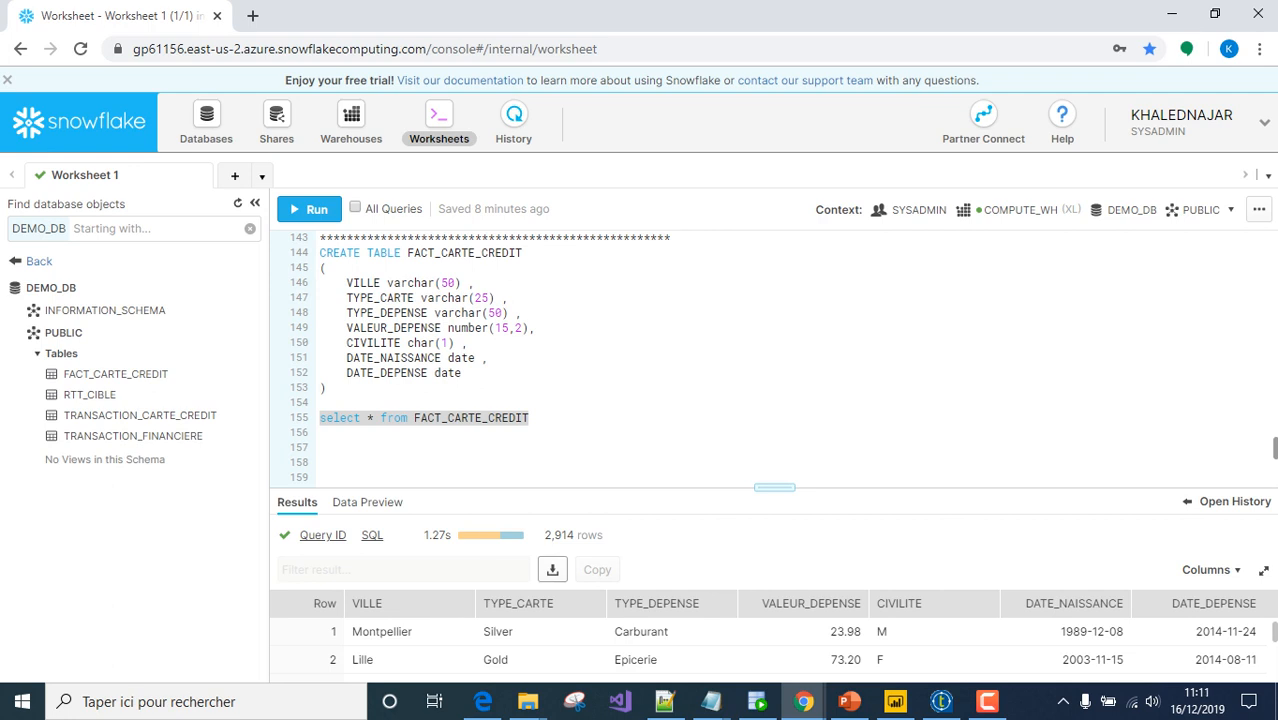
{"action": "mouse_move", "coordinate": [895, 701]}
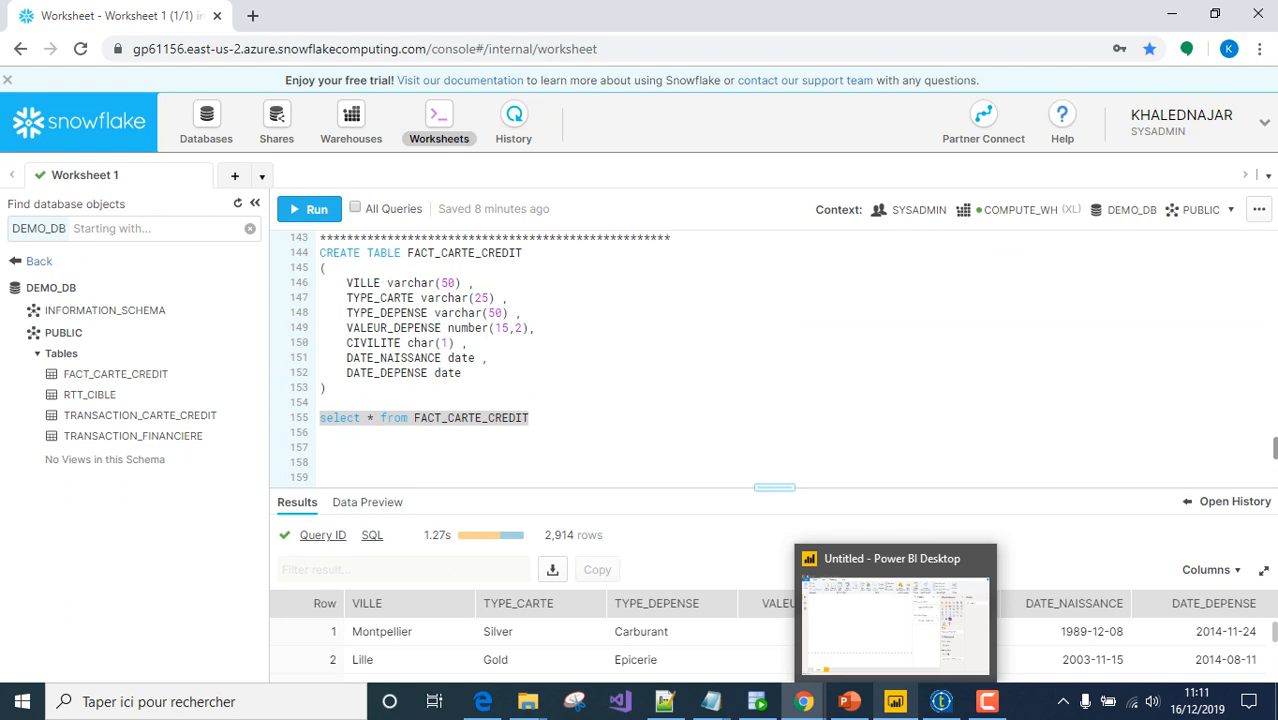
{"action": "left_click", "coordinate": [895, 701]}
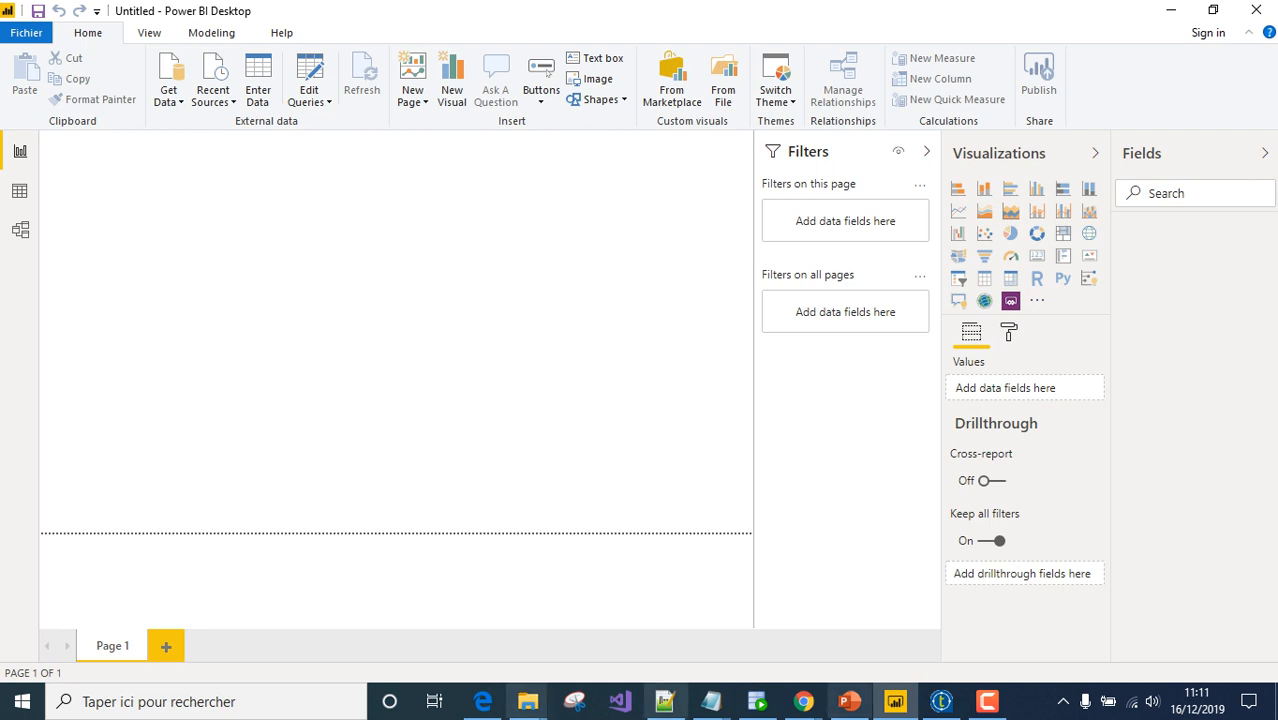
Search the Get Data catalogue for 'snow' and connect to Snowflake
{"action": "left_click", "coordinate": [168, 101]}
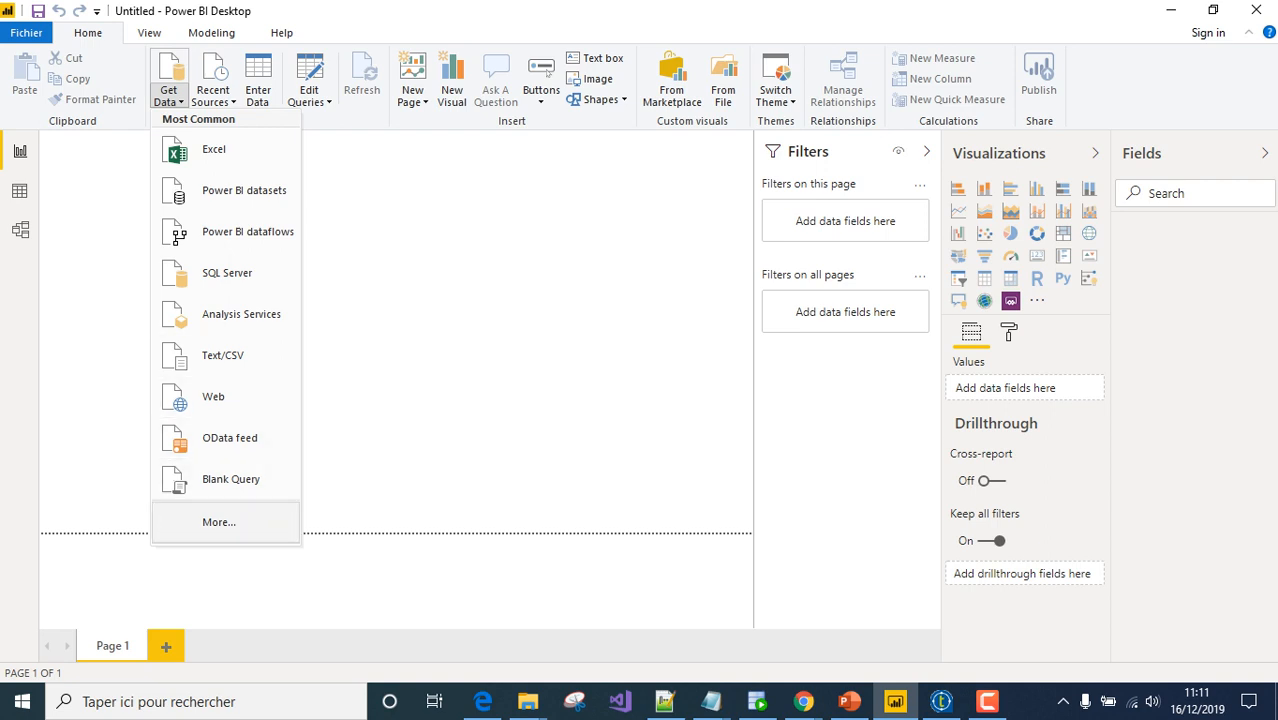
{"action": "left_click", "coordinate": [219, 522]}
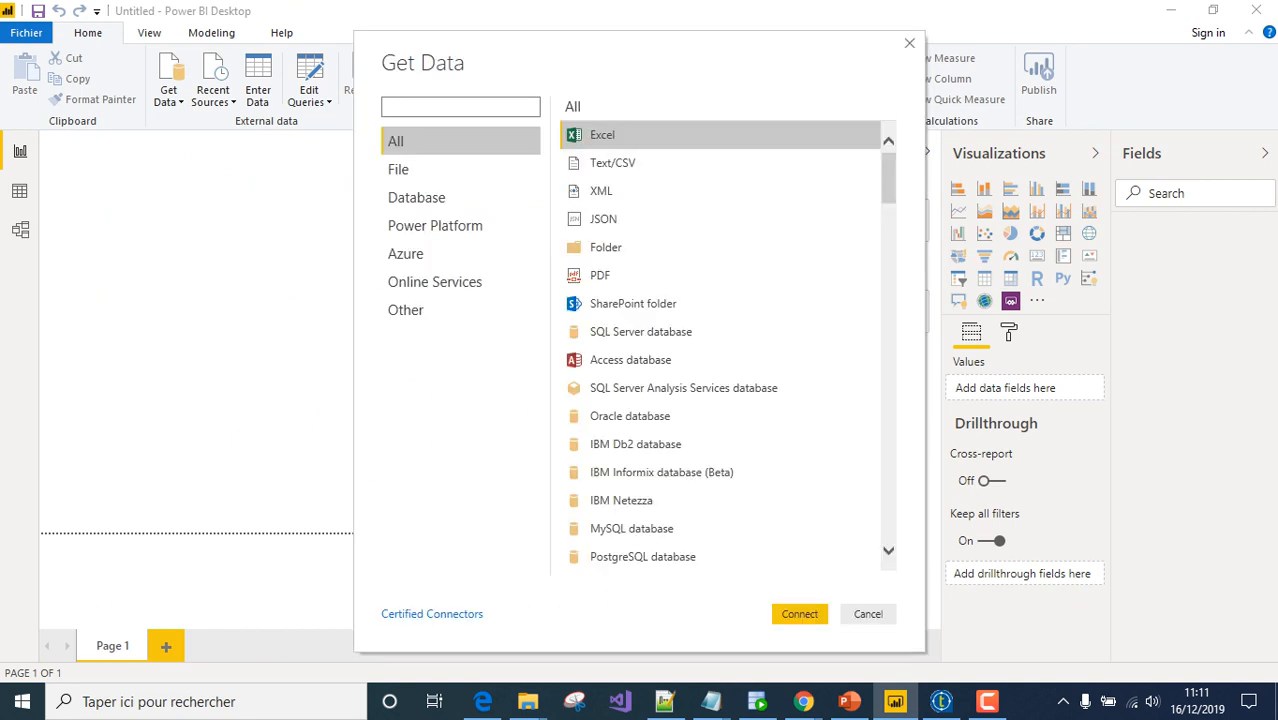
{"action": "type", "text": "snow"}
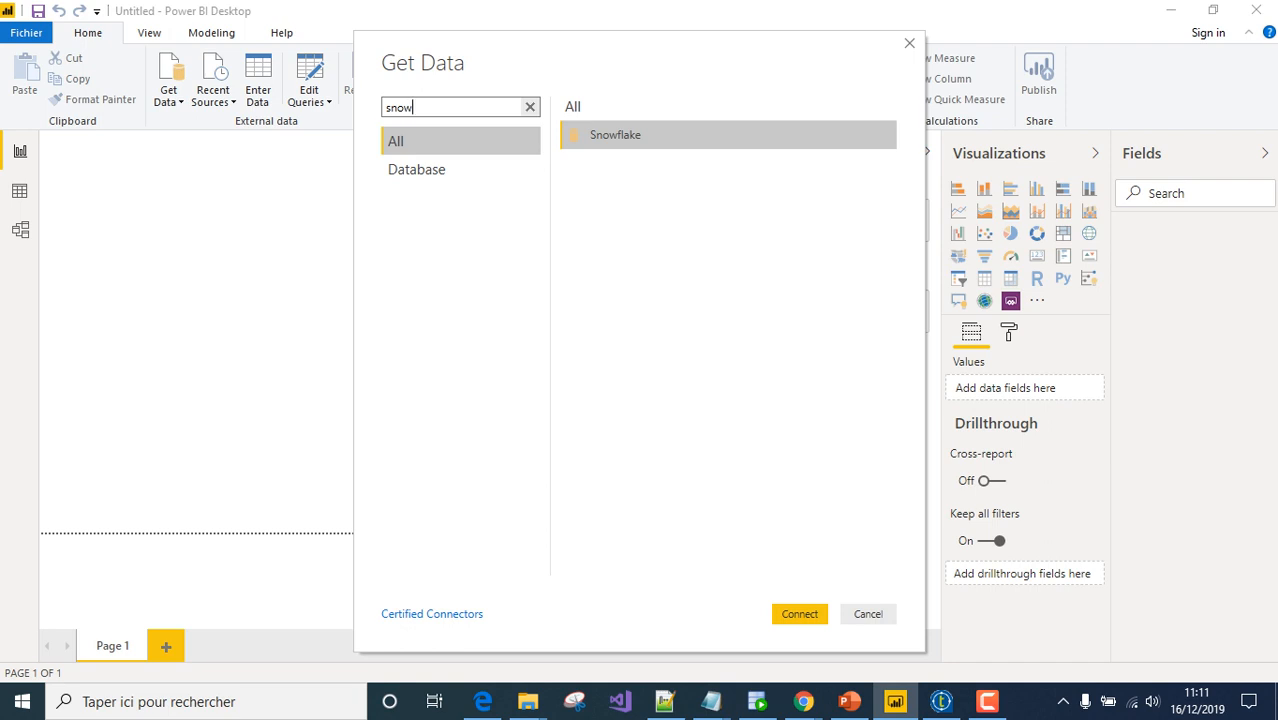
{"action": "left_click", "coordinate": [799, 613]}
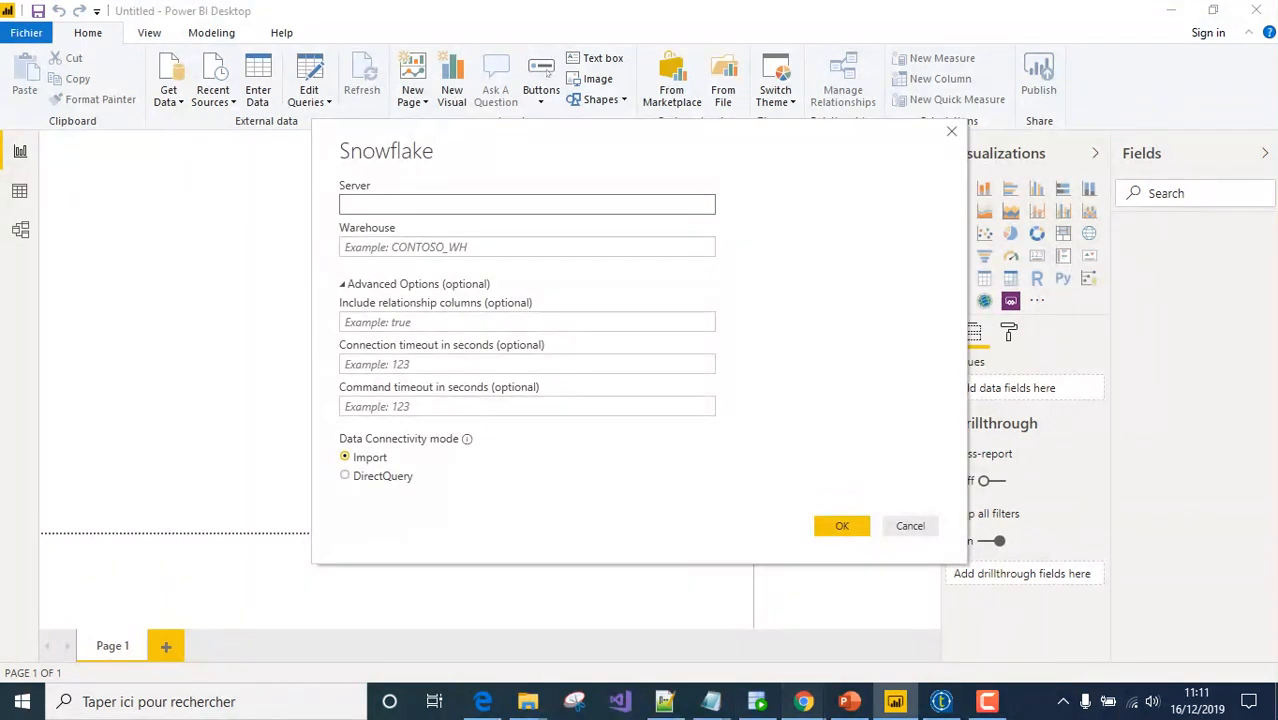
Copy the account host from the Snowflake console URL into Power BI's Server field
{"action": "mouse_move", "coordinate": [803, 701]}
{"action": "left_click", "coordinate": [695, 620]}
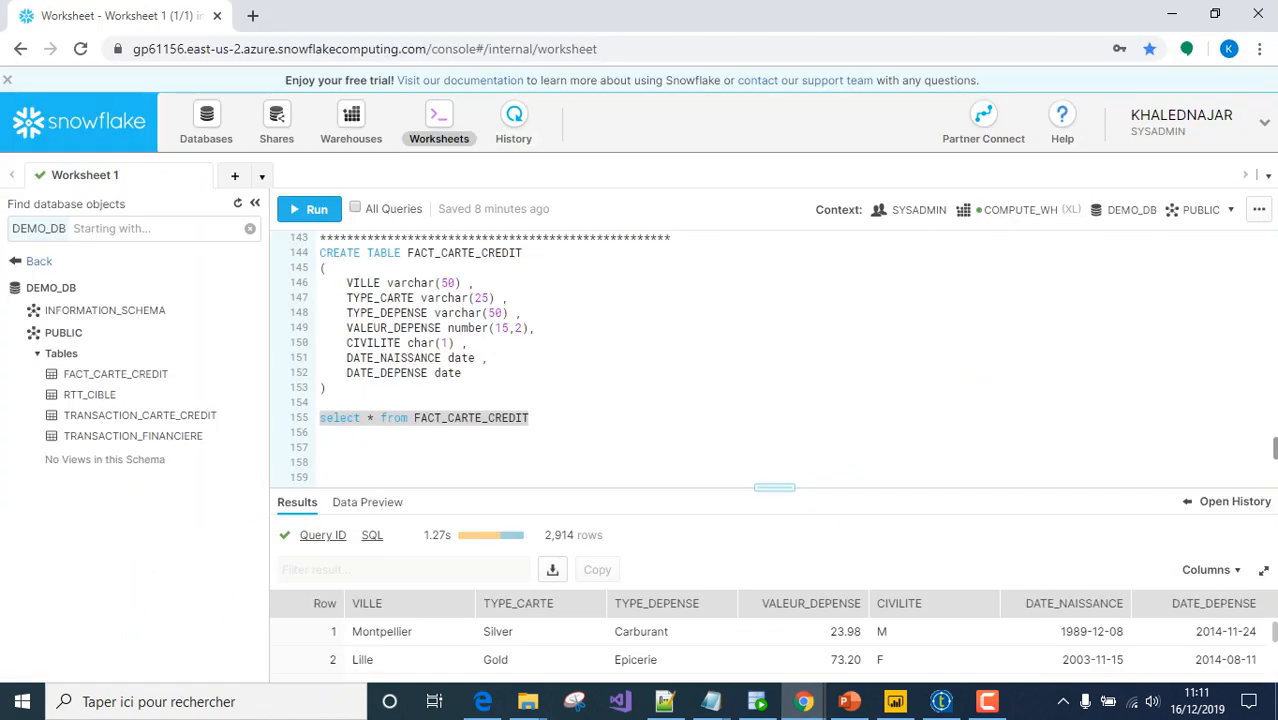
{"action": "left_click_drag", "start_coordinate": [428, 49], "coordinate": [470, 49]}
{"action": "key", "text": "ctrl+c"}
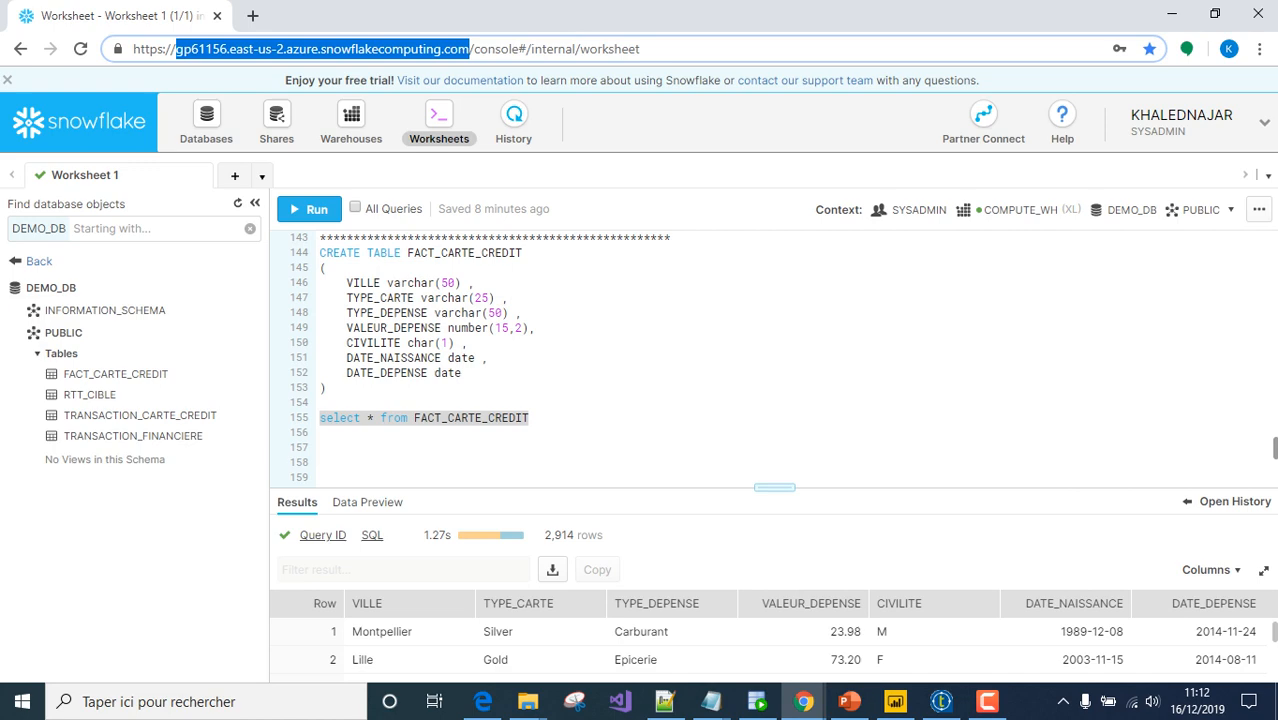
{"action": "key", "text": "alt+Tab"}
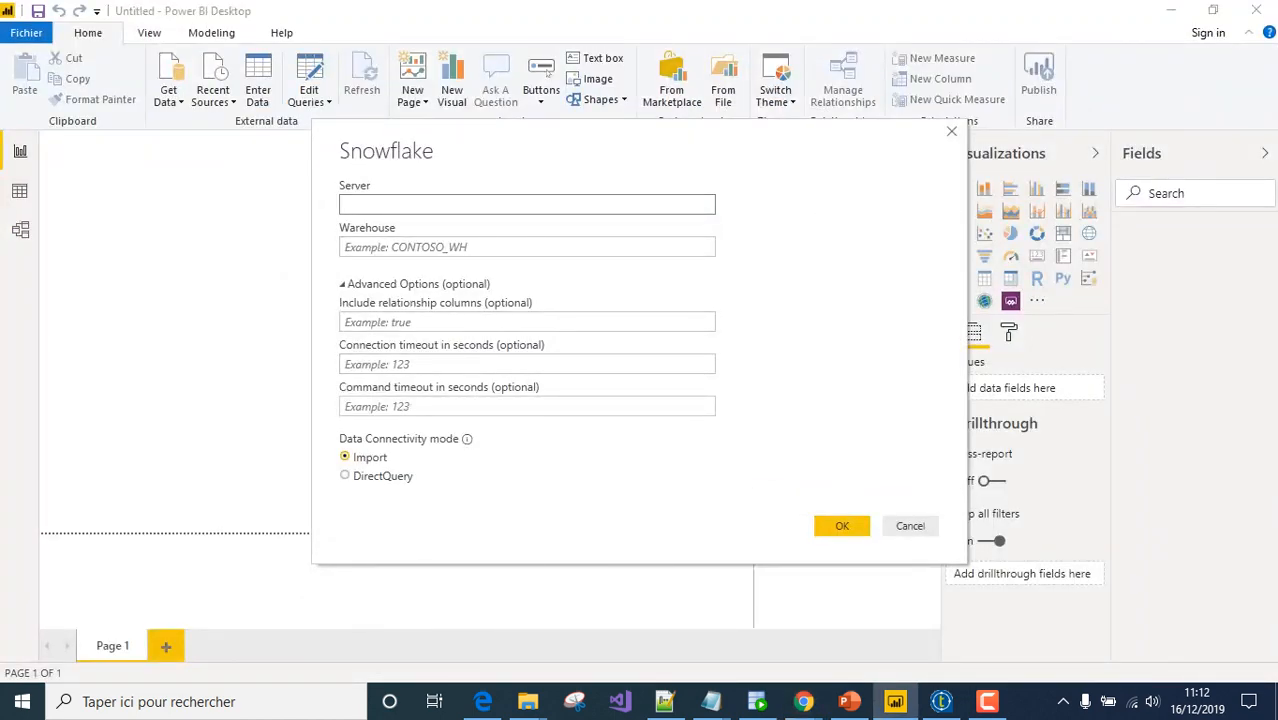
{"action": "key", "text": "ctrl+v"}
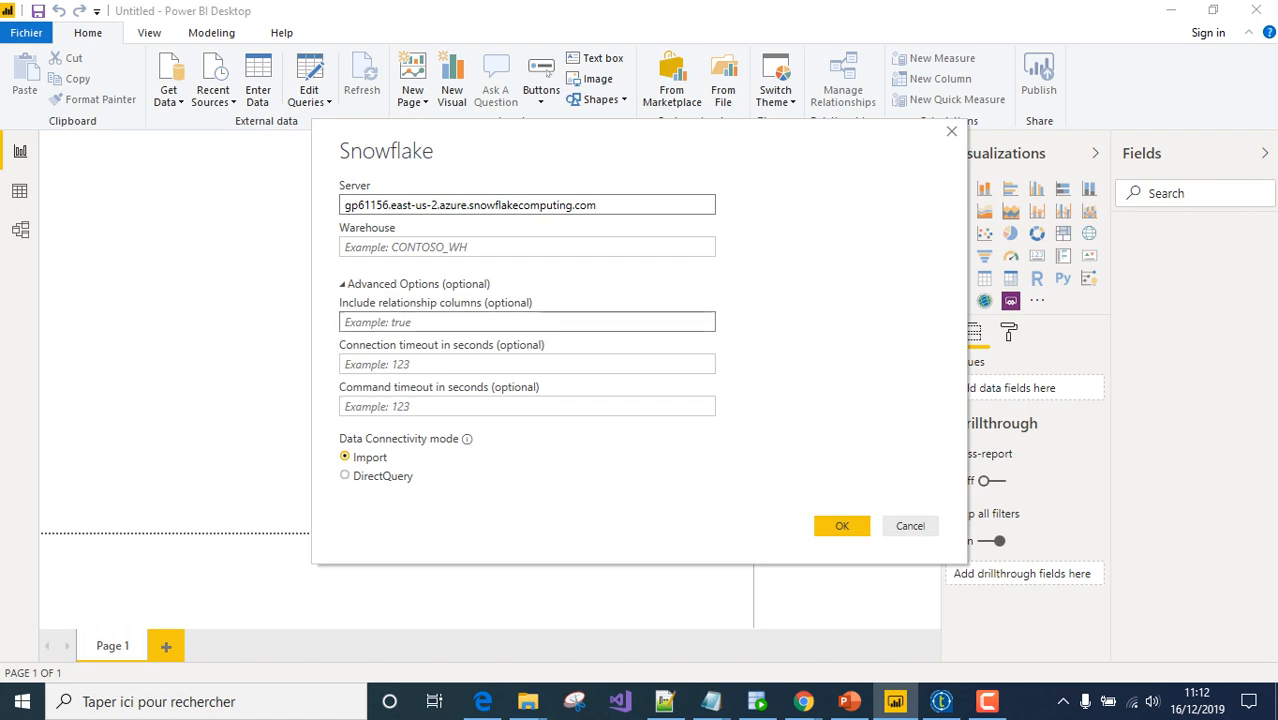
{"action": "left_click", "coordinate": [527, 247]}
{"action": "key", "text": "alt+Tab"}
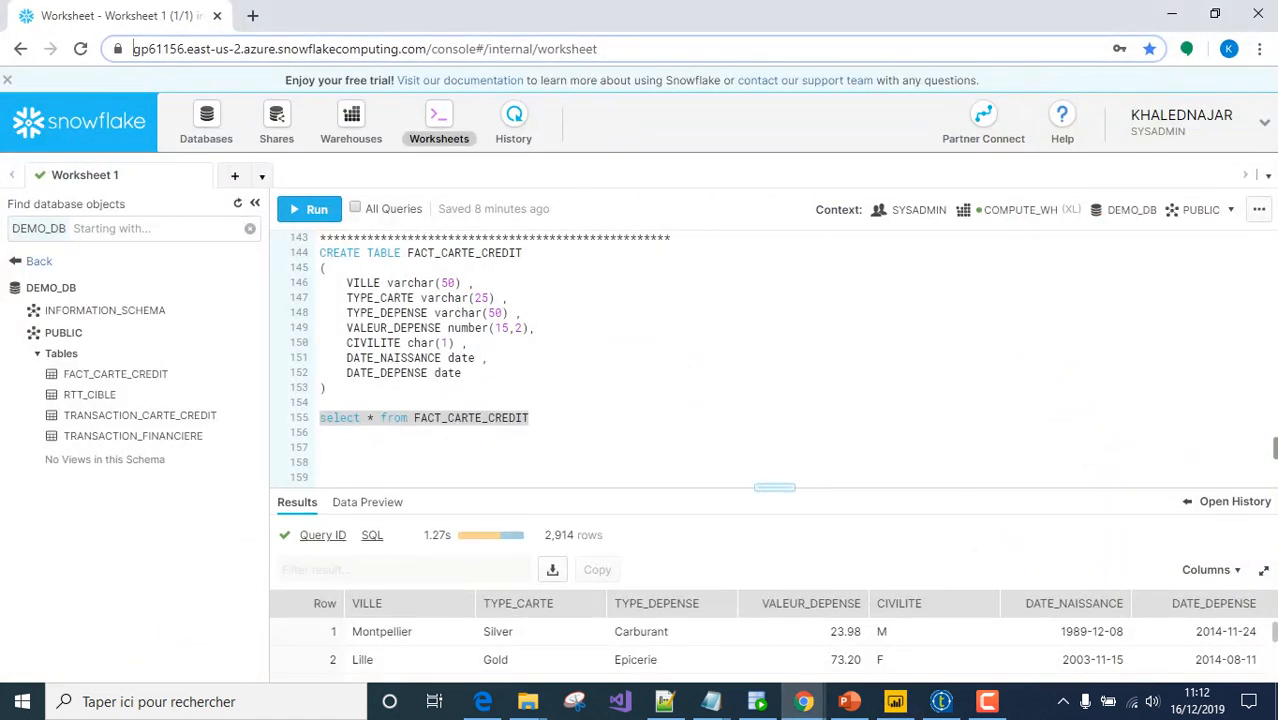
Copy the COMPUTE_WH warehouse name from Snowflake's Warehouses page
{"action": "left_click", "coordinate": [353, 124]}
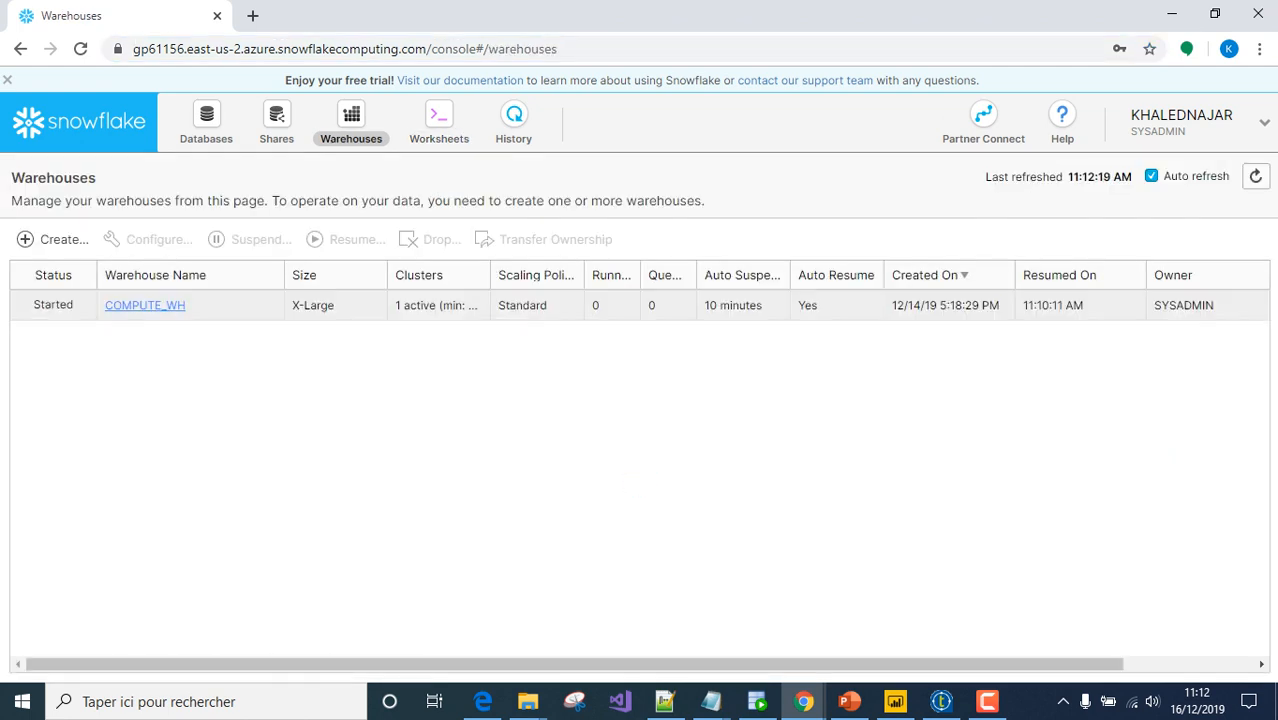
{"action": "left_click_drag", "start_coordinate": [187, 305], "coordinate": [104, 305]}
{"action": "key", "text": "ctrl+c"}
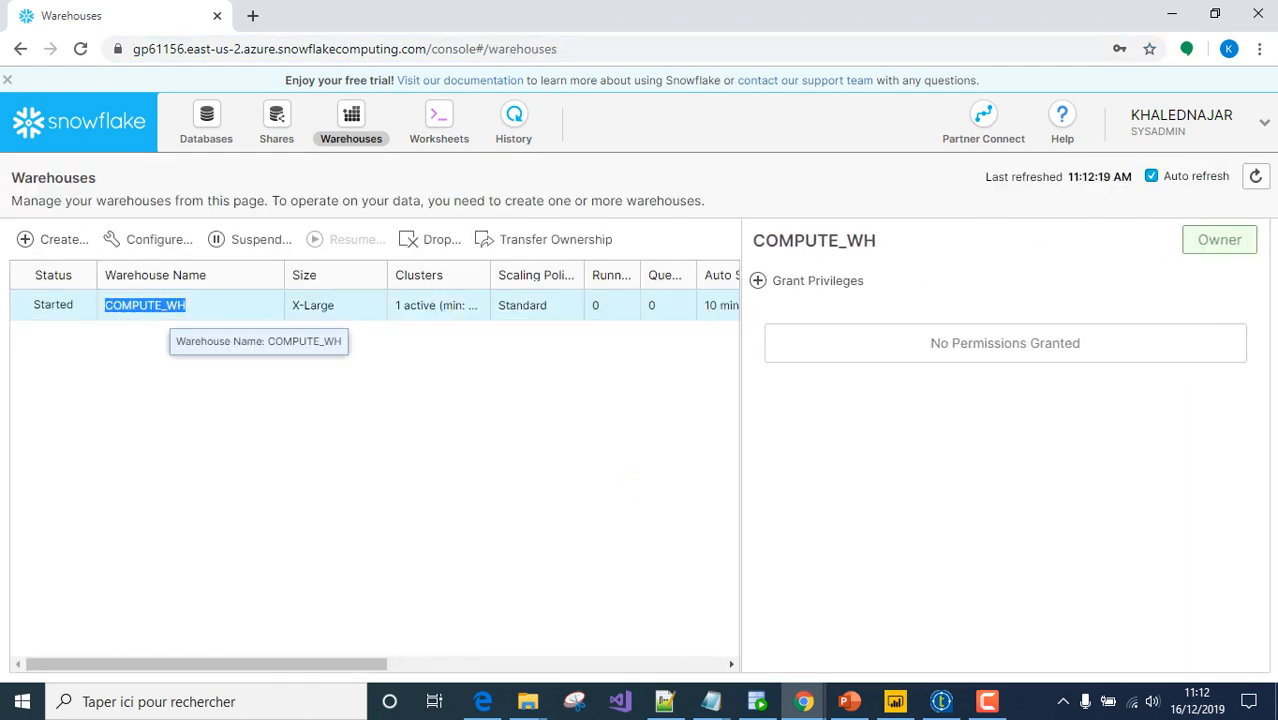
{"action": "key", "text": "alt+Tab"}
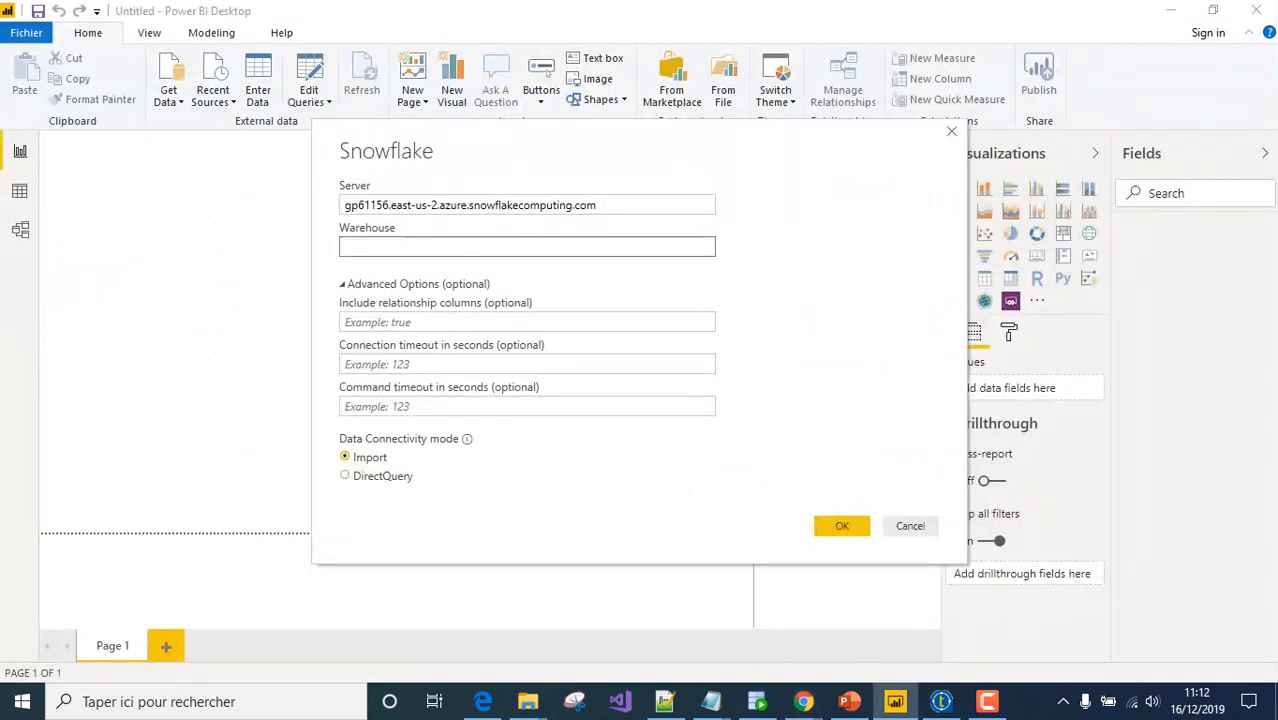
Use warehouse COMPUTE_WH and load FACT_CARTE_CREDIT from DEMO_DB > PUBLIC
{"action": "key", "text": "ctrl+v"}
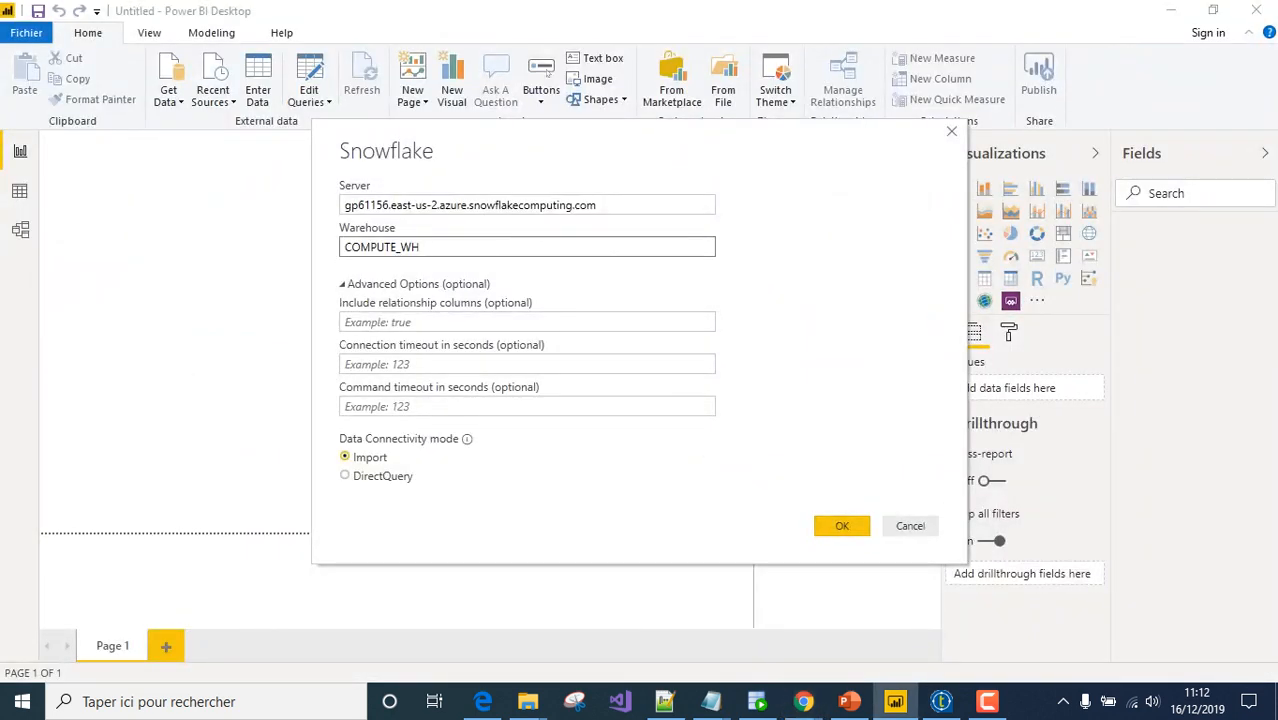
{"action": "key", "text": "Return"}
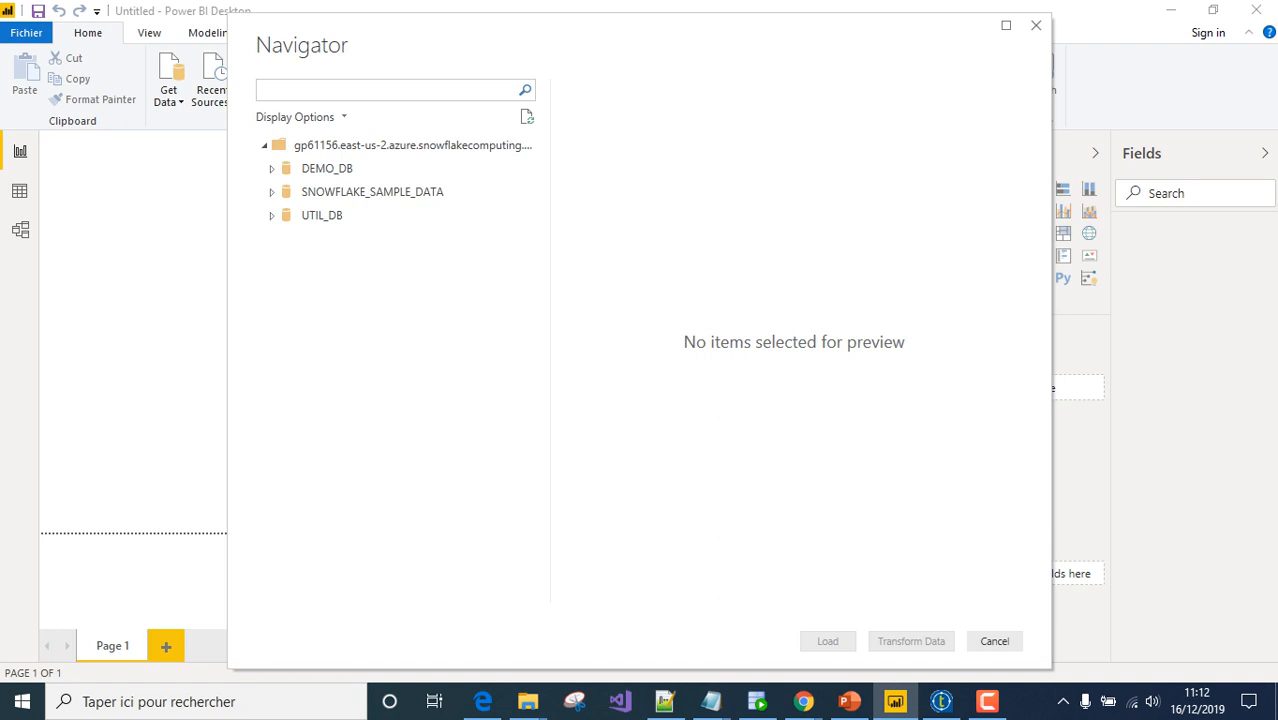
{"action": "left_click", "coordinate": [271, 169]}
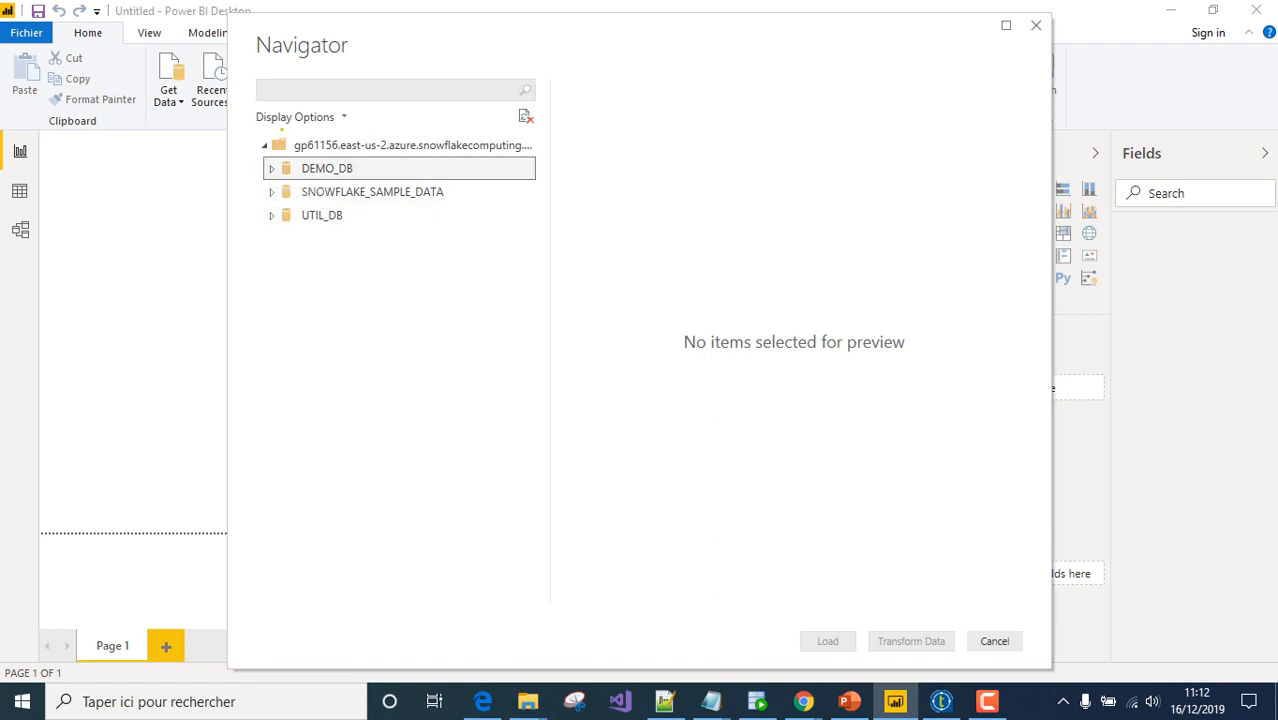
{"action": "left_click", "coordinate": [279, 192]}
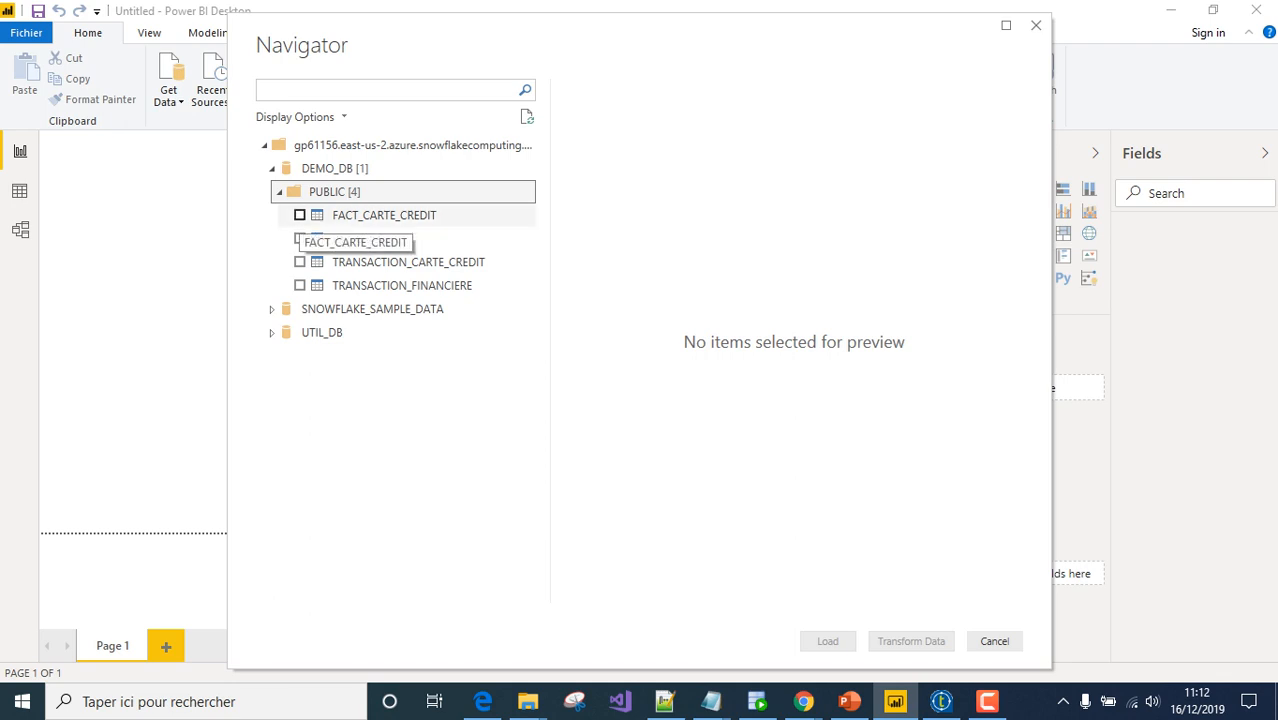
{"action": "left_click", "coordinate": [299, 215]}
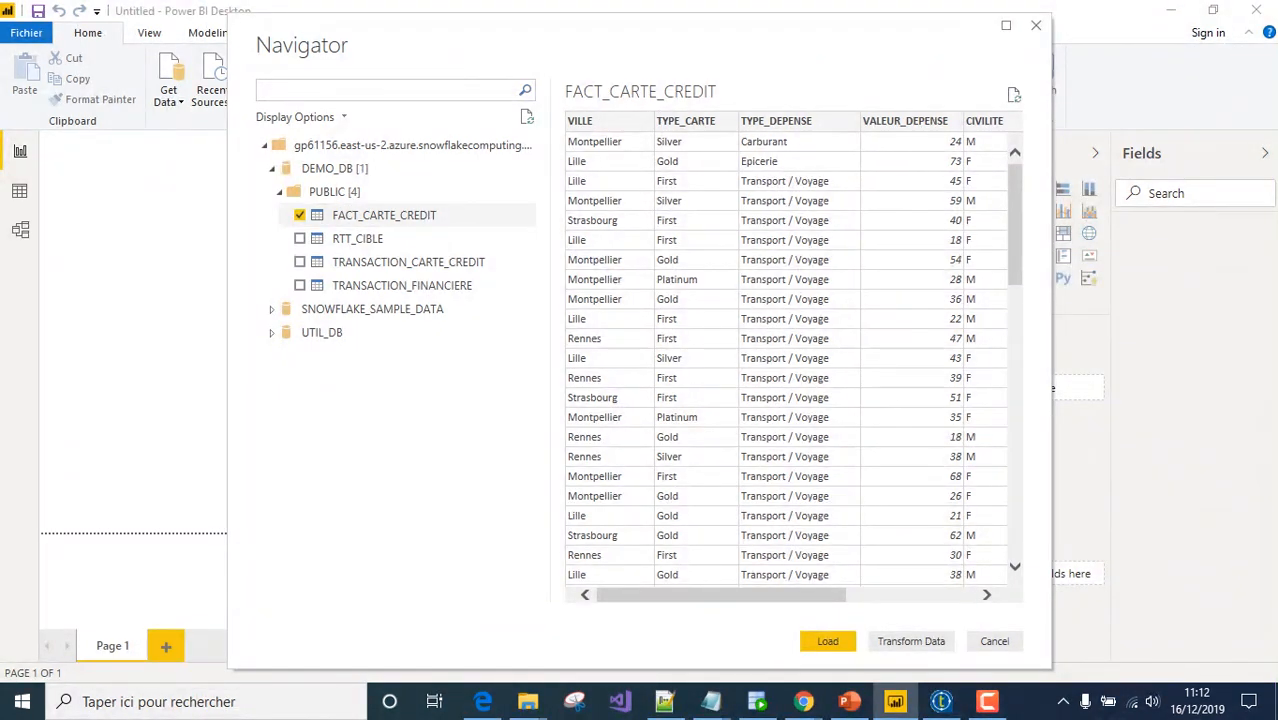
{"action": "left_click", "coordinate": [827, 641]}
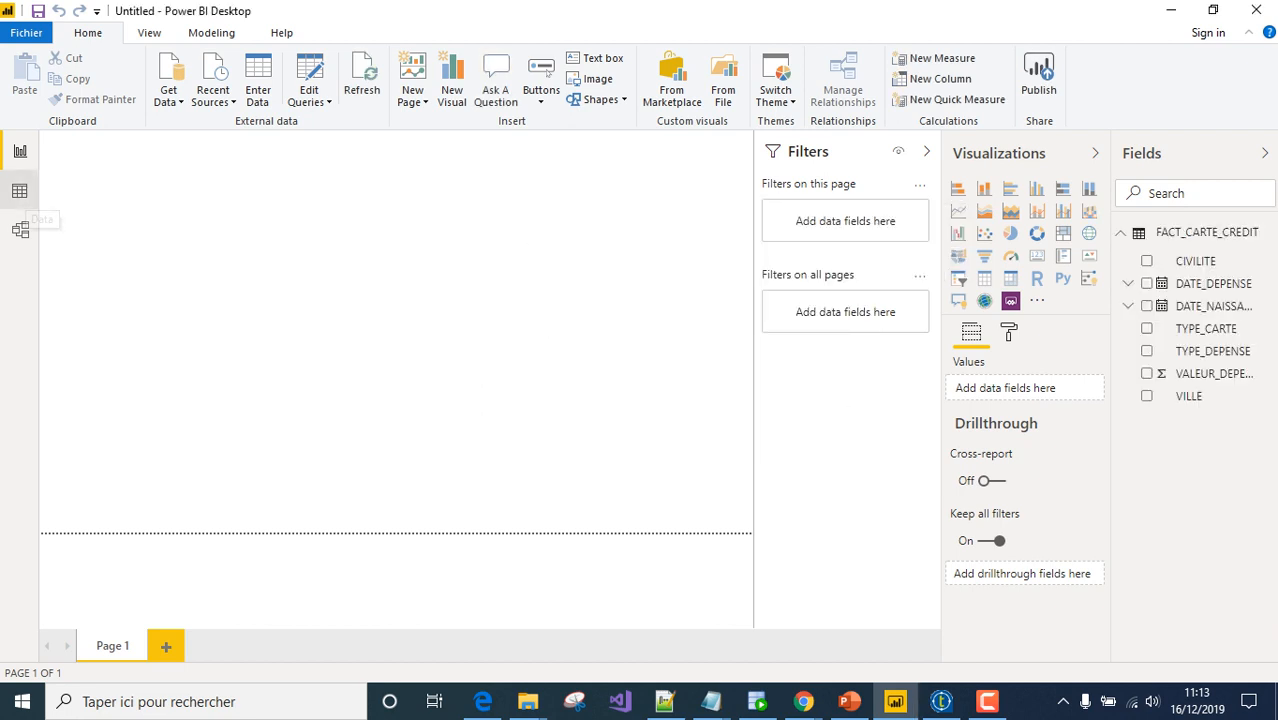
Format the VALEUR_DEPENSE column as € Euro (€ 123) currency in Data view
{"action": "left_click", "coordinate": [19, 191]}
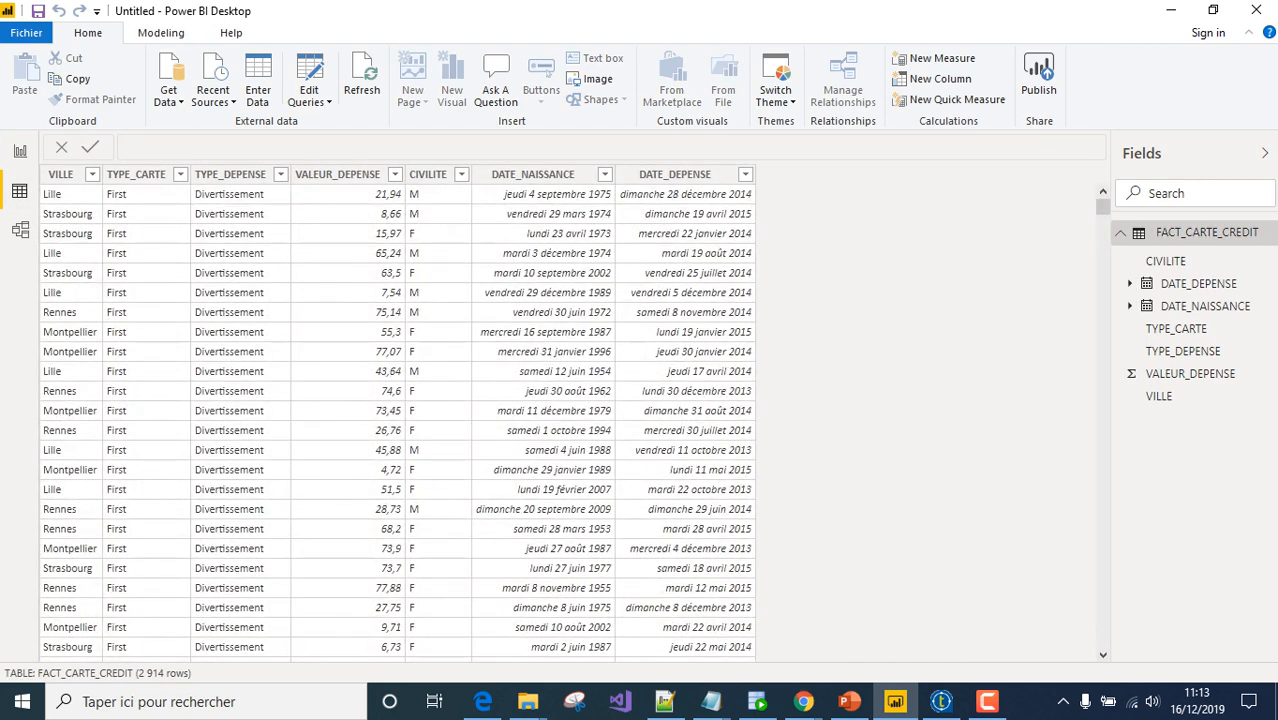
{"action": "left_click", "coordinate": [340, 176]}
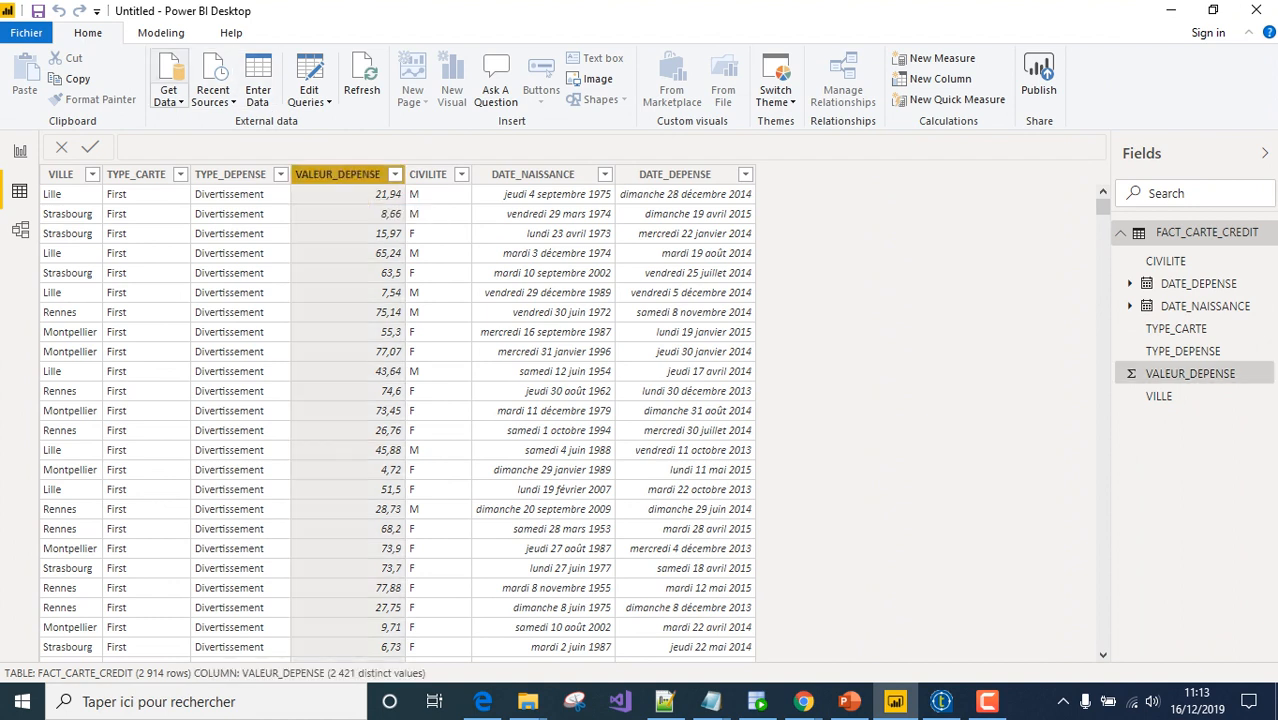
{"action": "left_click", "coordinate": [160, 32]}
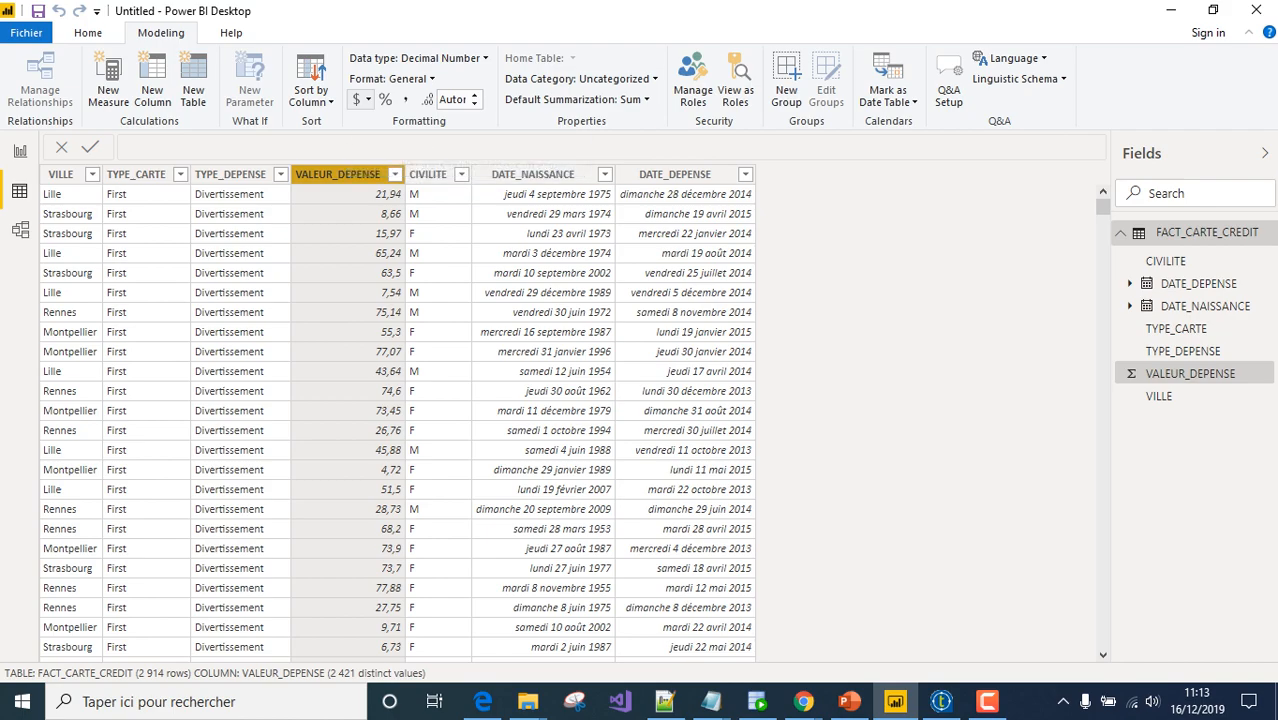
{"action": "left_click", "coordinate": [361, 99]}
{"action": "left_click", "coordinate": [367, 99]}
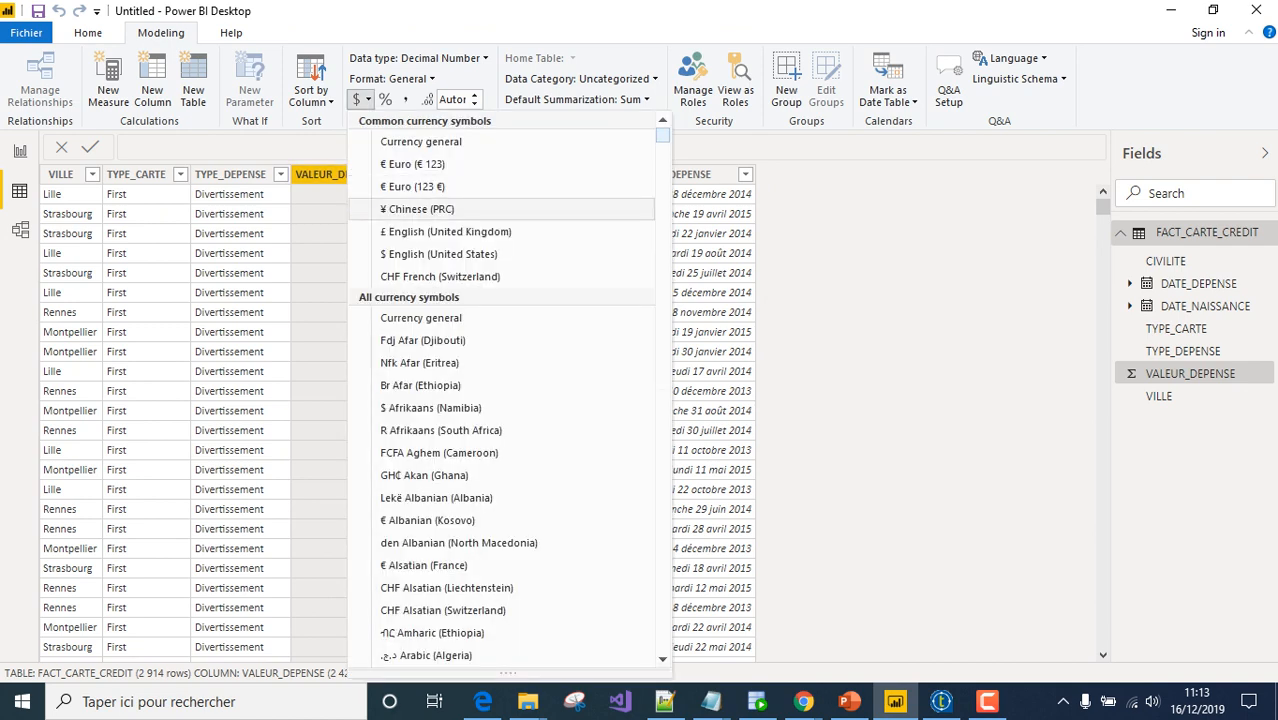
{"action": "left_click", "coordinate": [412, 163]}
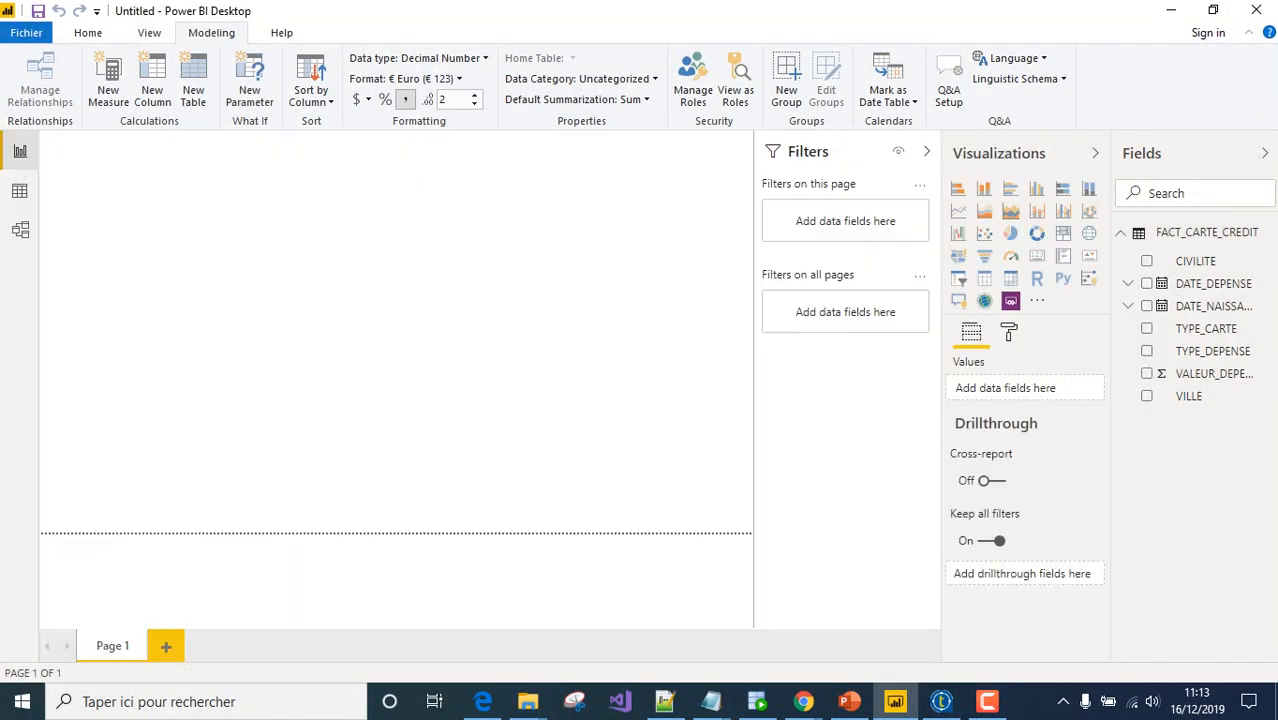
{"action": "left_click", "coordinate": [20, 151]}
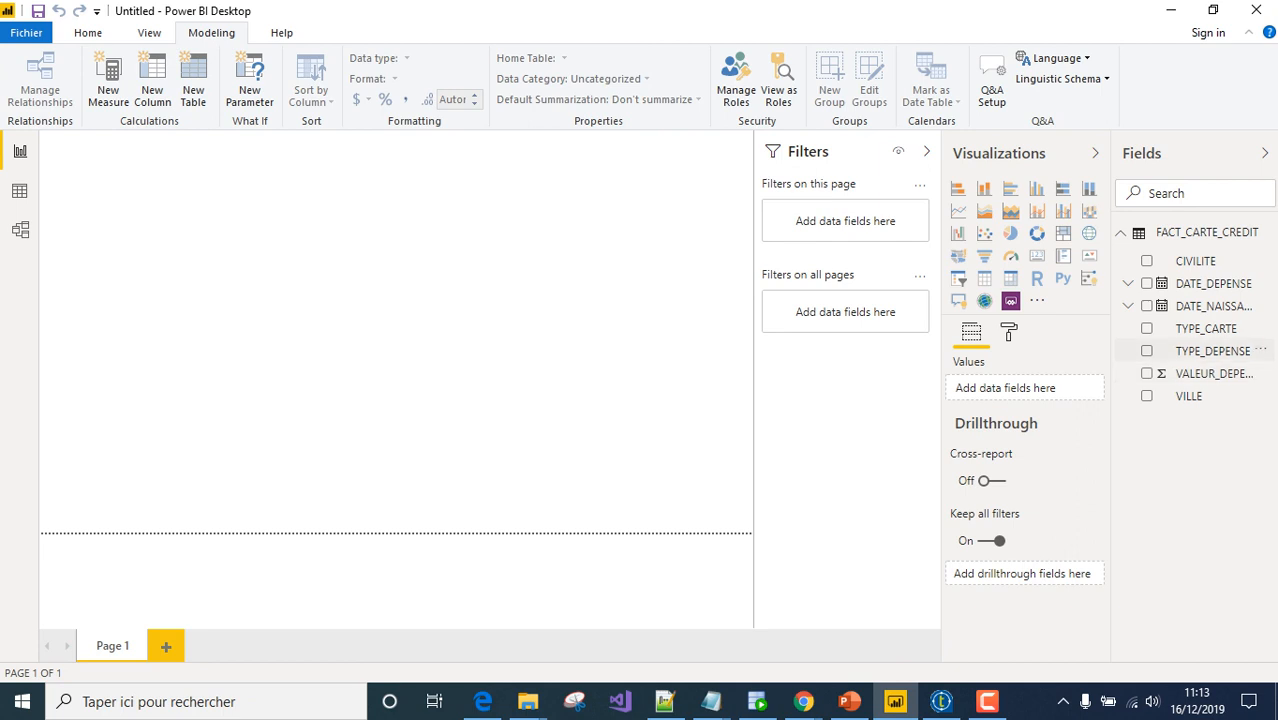
Create a table of VALEUR_DEPENSE by TYPE_CARTE and make it slightly narrower
{"action": "left_click_drag", "start_coordinate": [1205, 328], "coordinate": [112, 190]}
{"action": "left_click_drag", "start_coordinate": [1214, 373], "coordinate": [145, 148]}
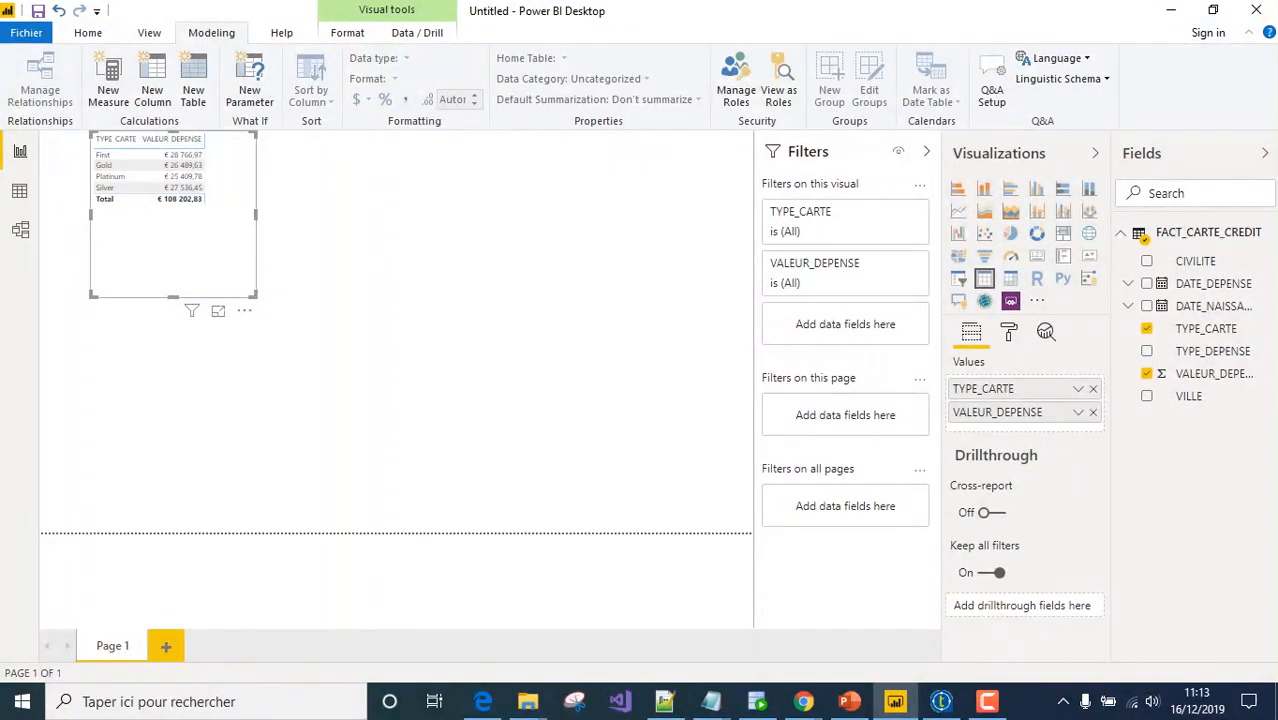
{"action": "left_click_drag", "start_coordinate": [242, 256], "coordinate": [239, 256]}
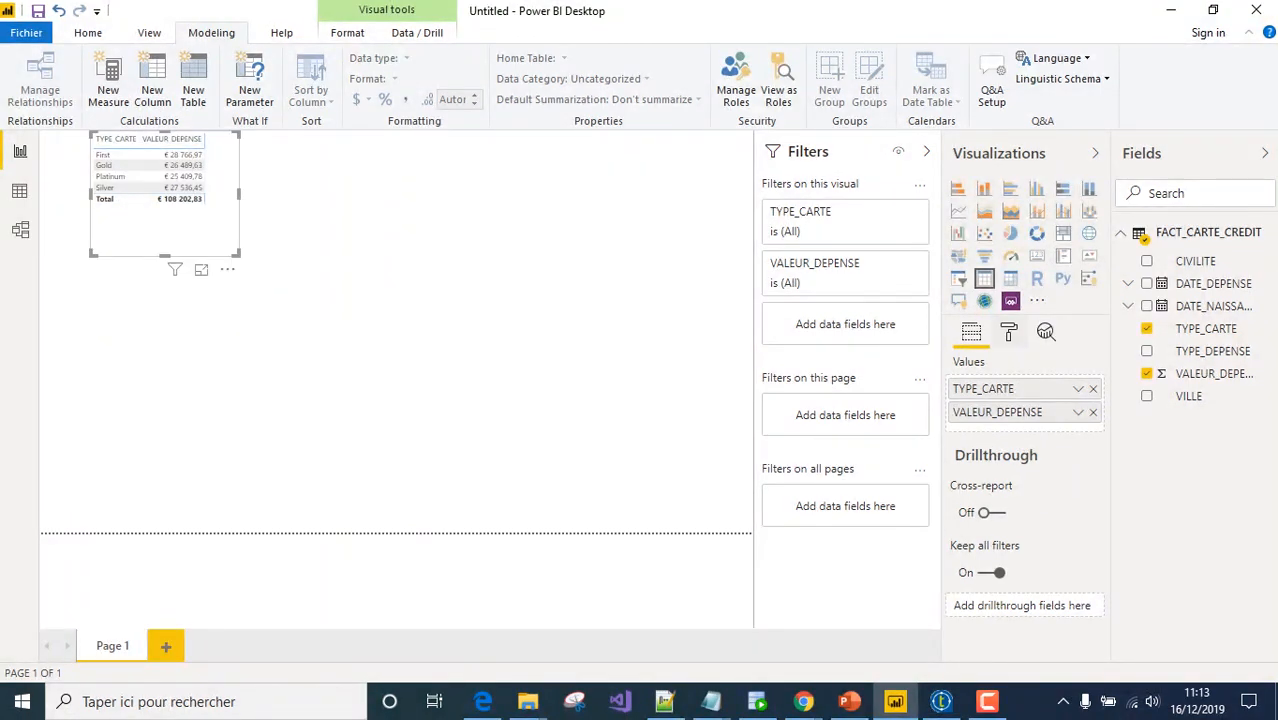
Raise the table's text size to 14 pt
{"action": "left_click", "coordinate": [1009, 332]}
{"action": "type", "text": "tetx"}
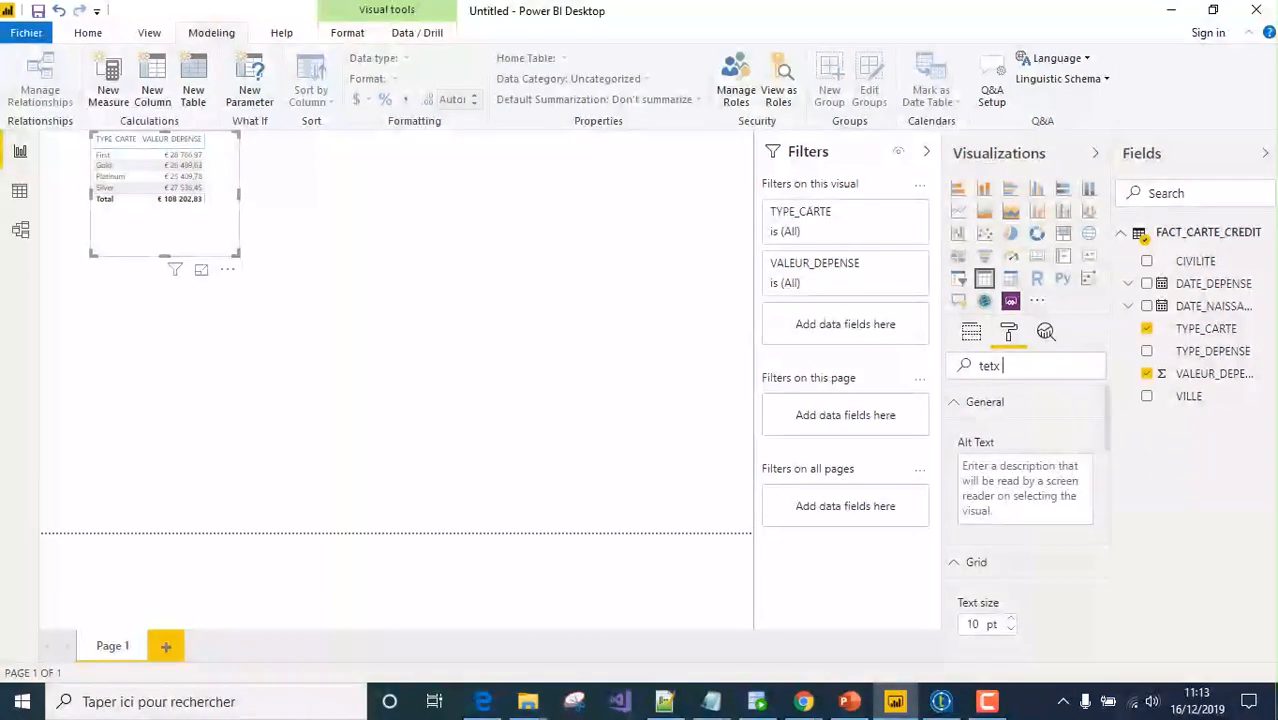
{"action": "key", "text": "BackSpace"}
{"action": "key", "text": "BackSpace"}
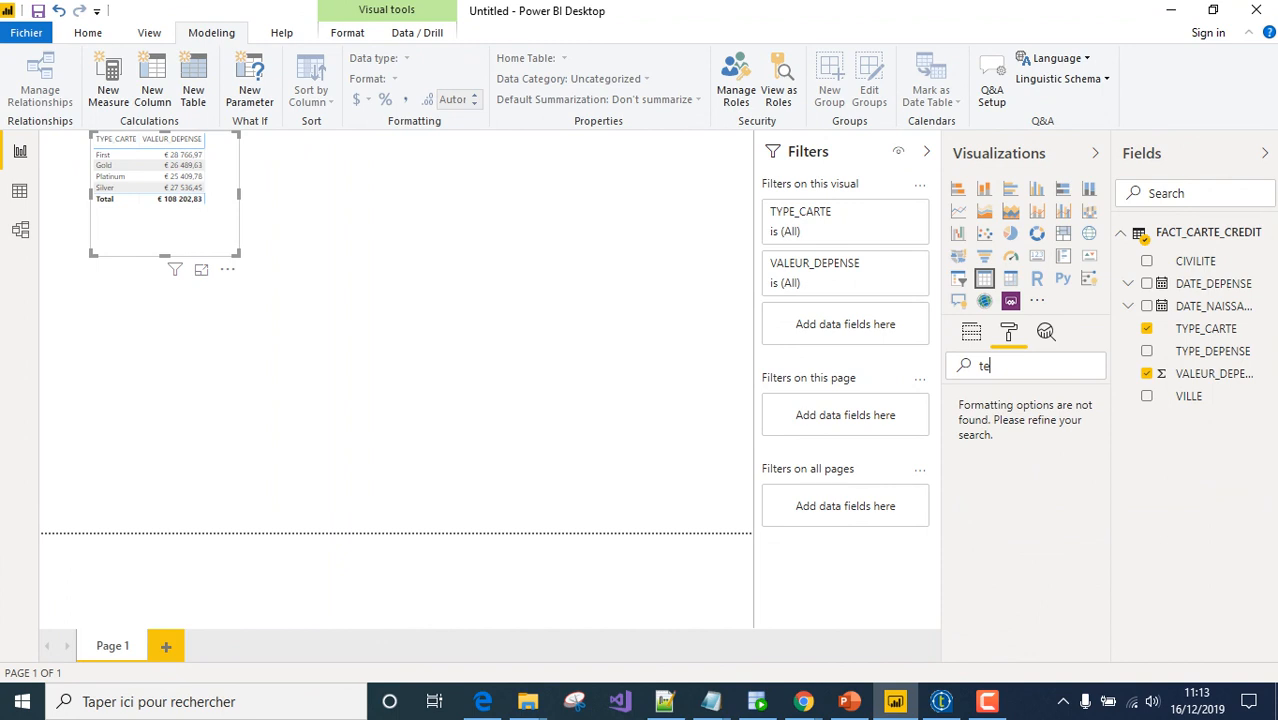
{"action": "type", "text": "xt s"}
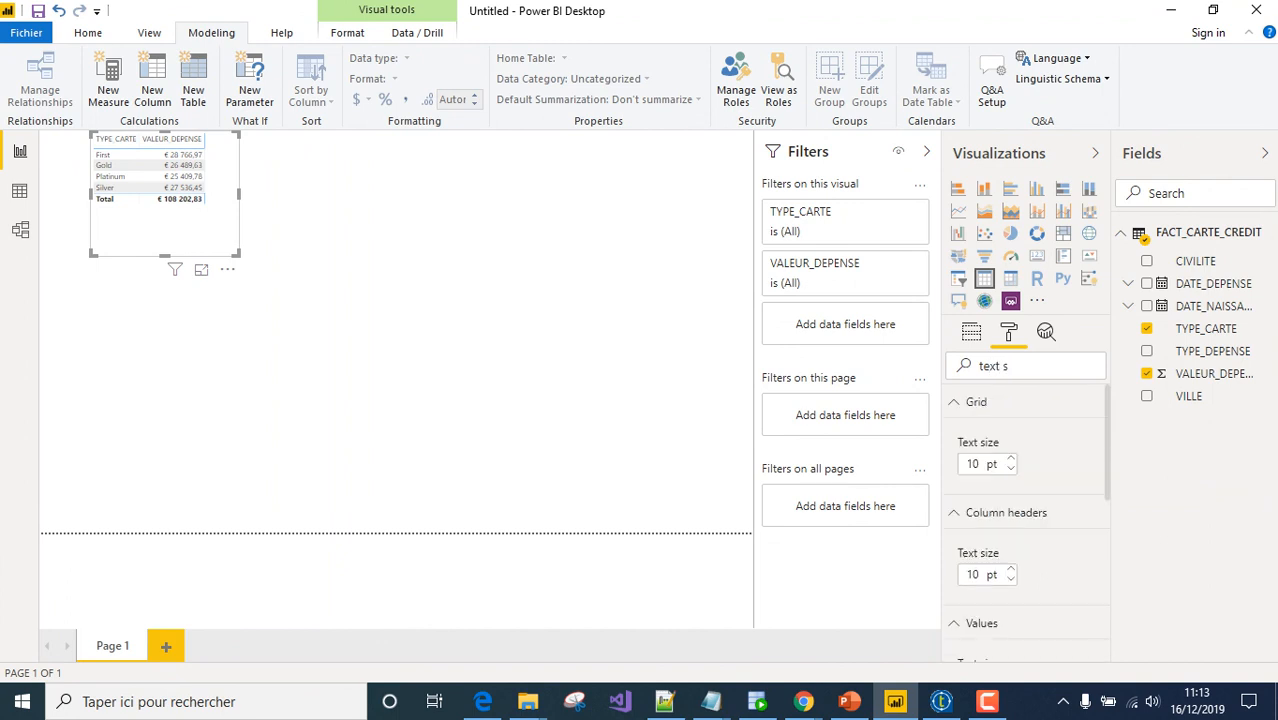
{"action": "left_click", "coordinate": [1011, 459]}
{"action": "left_click", "coordinate": [1011, 459]}
{"action": "left_click", "coordinate": [1011, 459]}
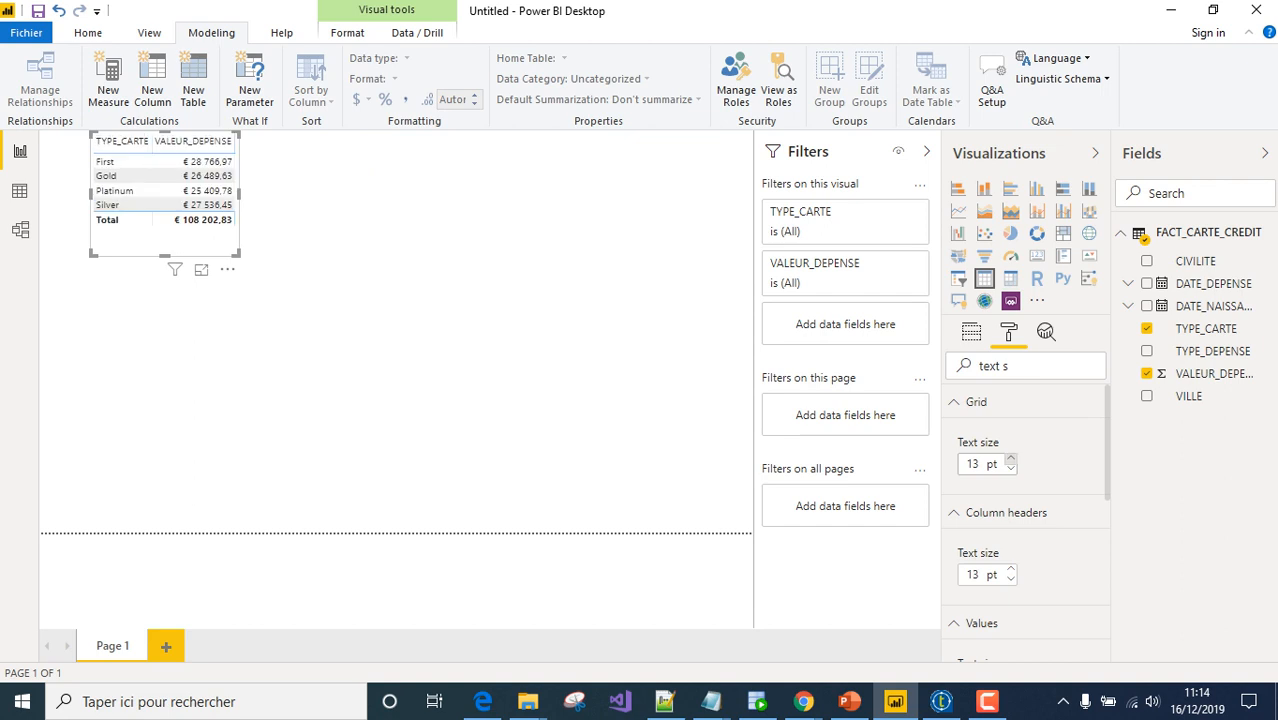
{"action": "left_click", "coordinate": [1011, 459]}
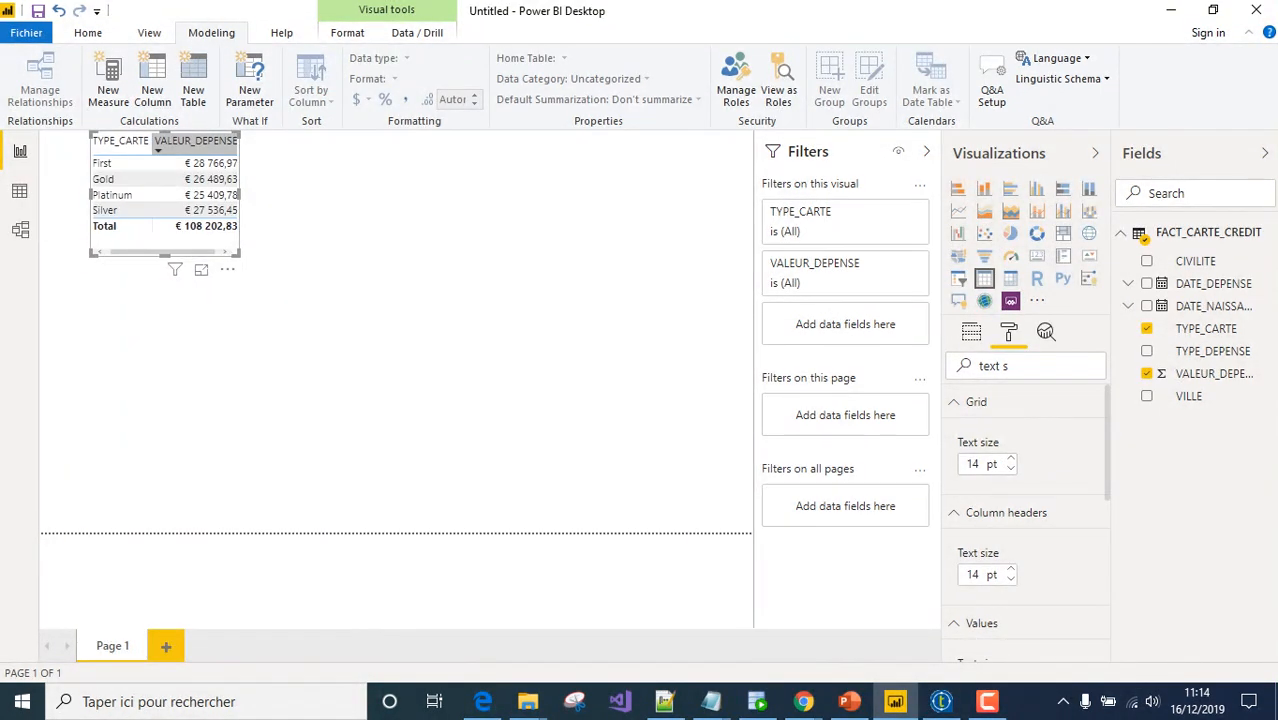
Move the table slightly lower on the page
{"action": "left_click", "coordinate": [330, 200]}
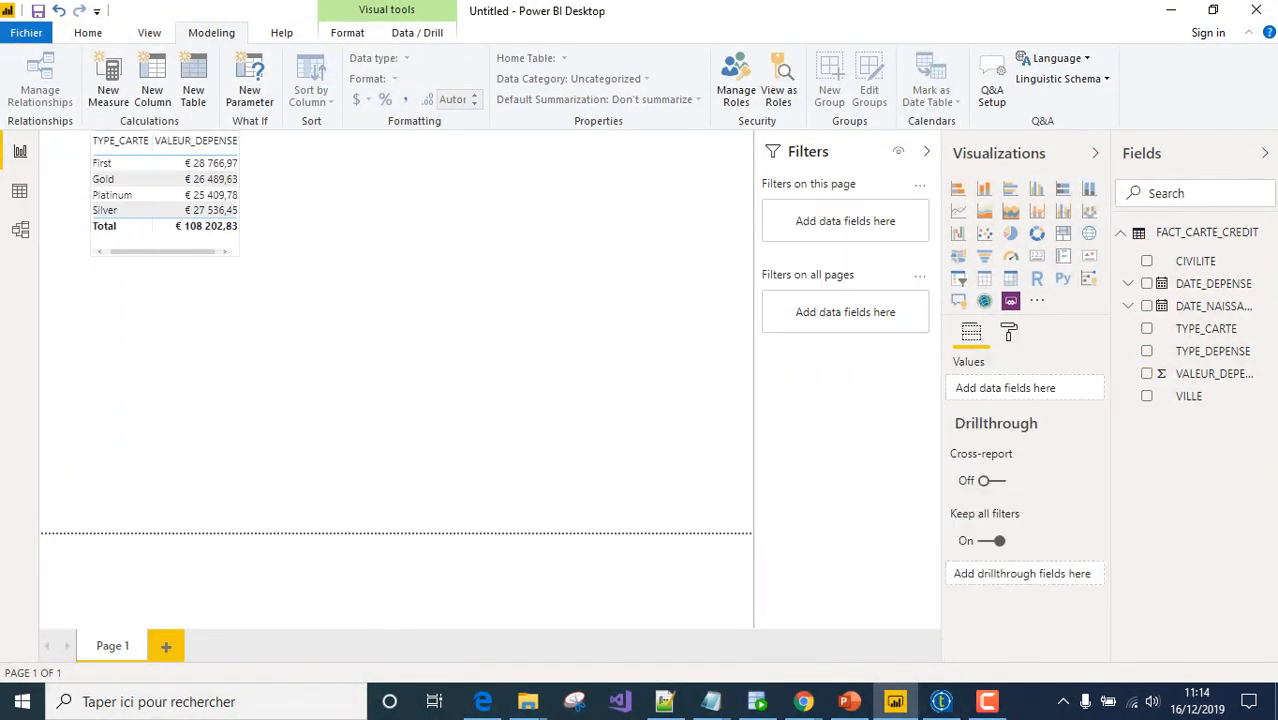
{"action": "left_click_drag", "start_coordinate": [165, 205], "coordinate": [150, 259]}
{"action": "left_click", "coordinate": [335, 270]}
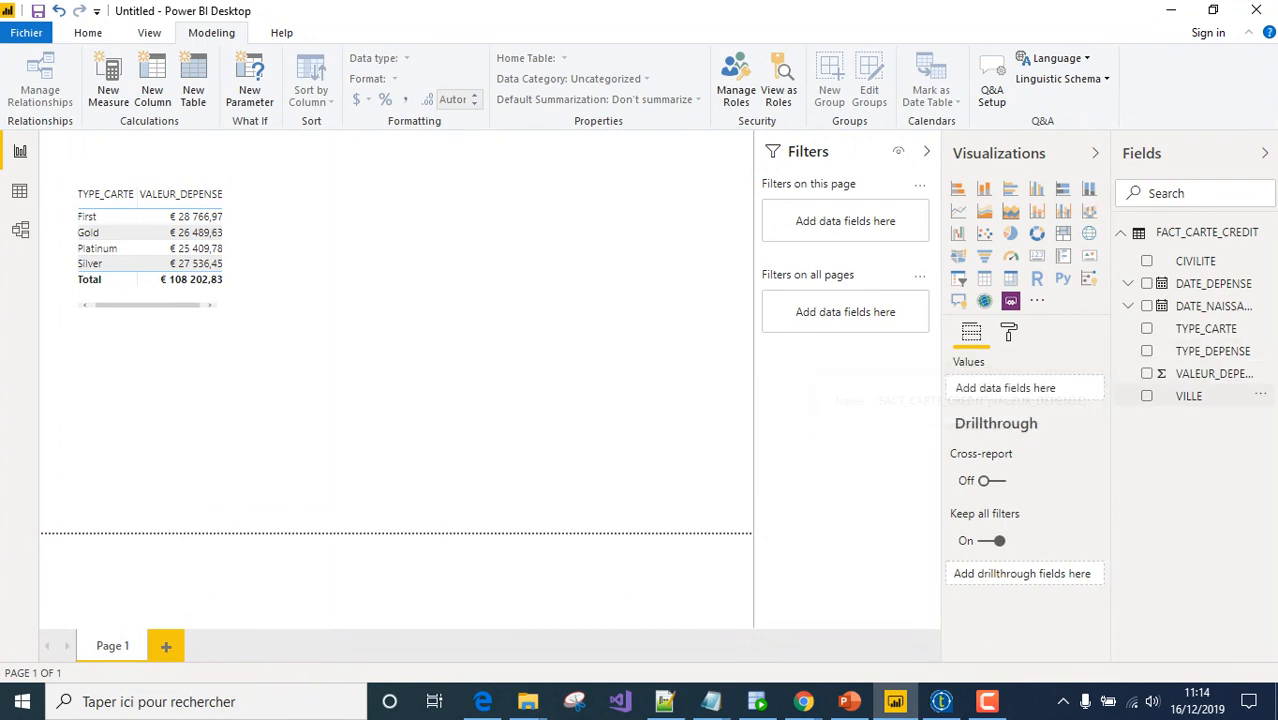
Create a table of VALEUR_DEPENSE by VILLE and move it slightly lower on the page
{"action": "left_click_drag", "start_coordinate": [1189, 396], "coordinate": [115, 385]}
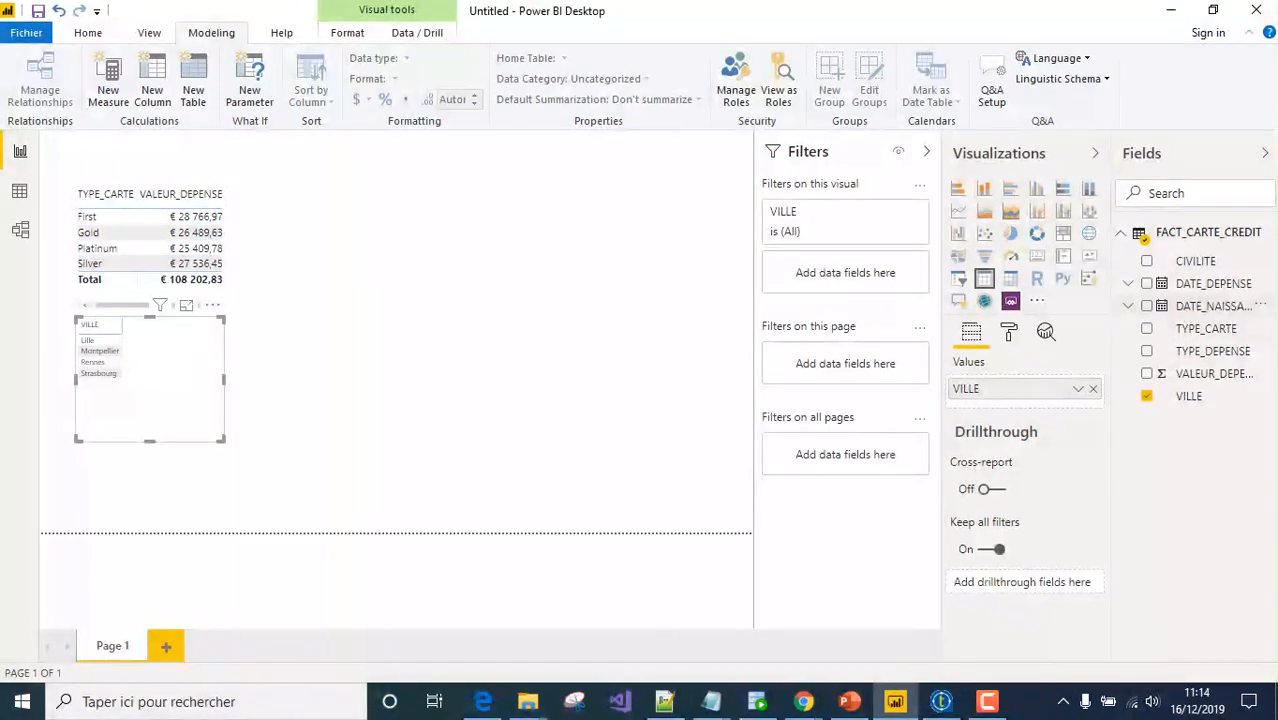
{"action": "left_click_drag", "start_coordinate": [1213, 373], "coordinate": [150, 337]}
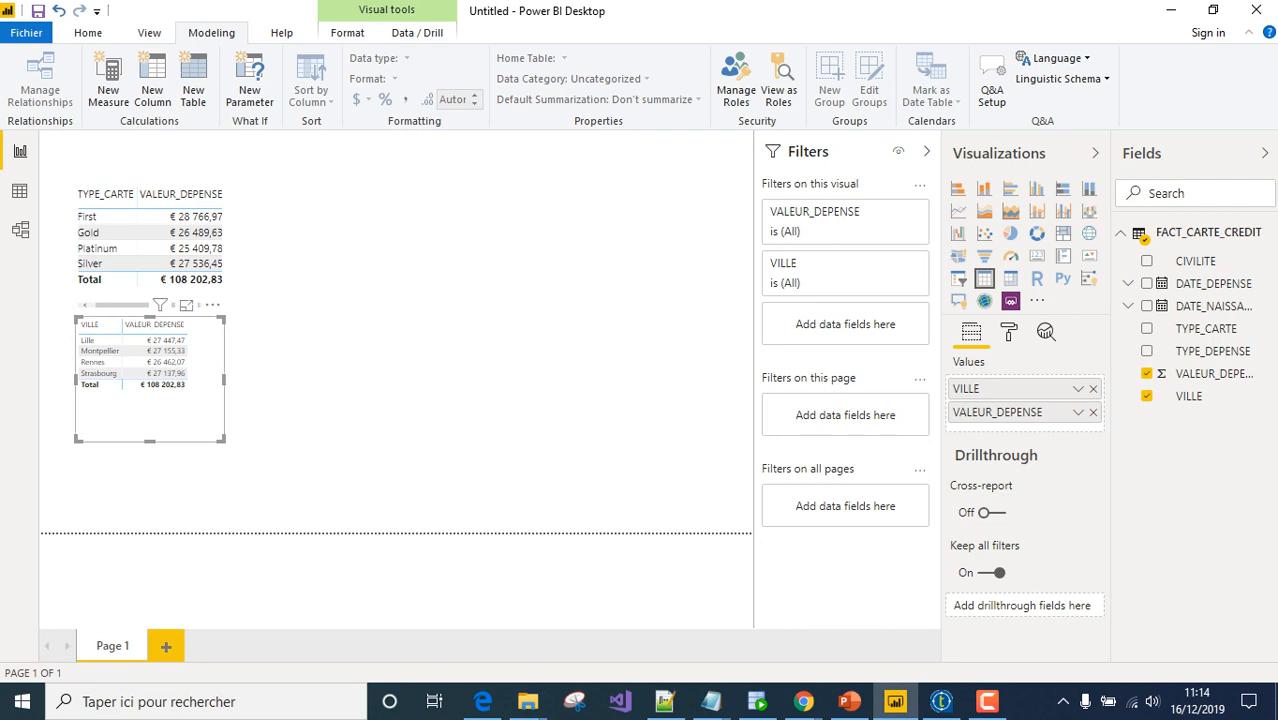
{"action": "left_click_drag", "start_coordinate": [150, 405], "coordinate": [150, 430]}
{"action": "left_click", "coordinate": [420, 370]}
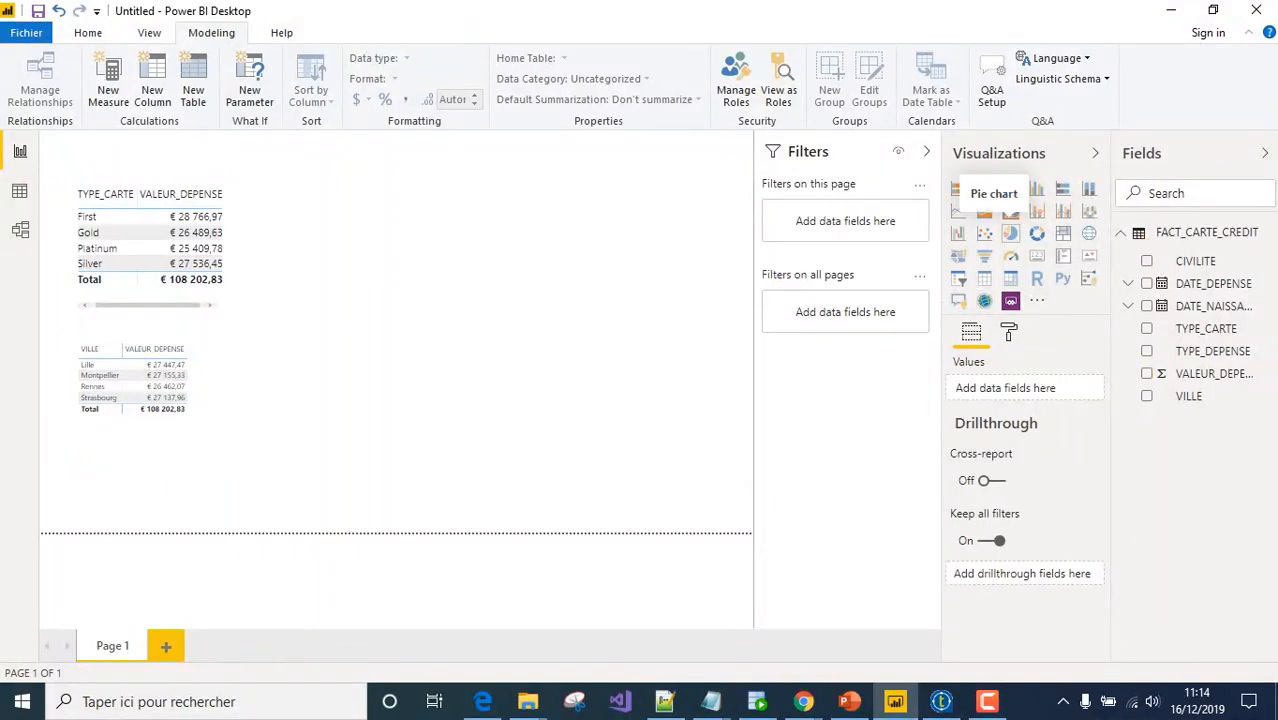
Convert the VILLE table into a pie chart, discarding an accidental empty pie chart first
{"action": "left_click", "coordinate": [1010, 233]}
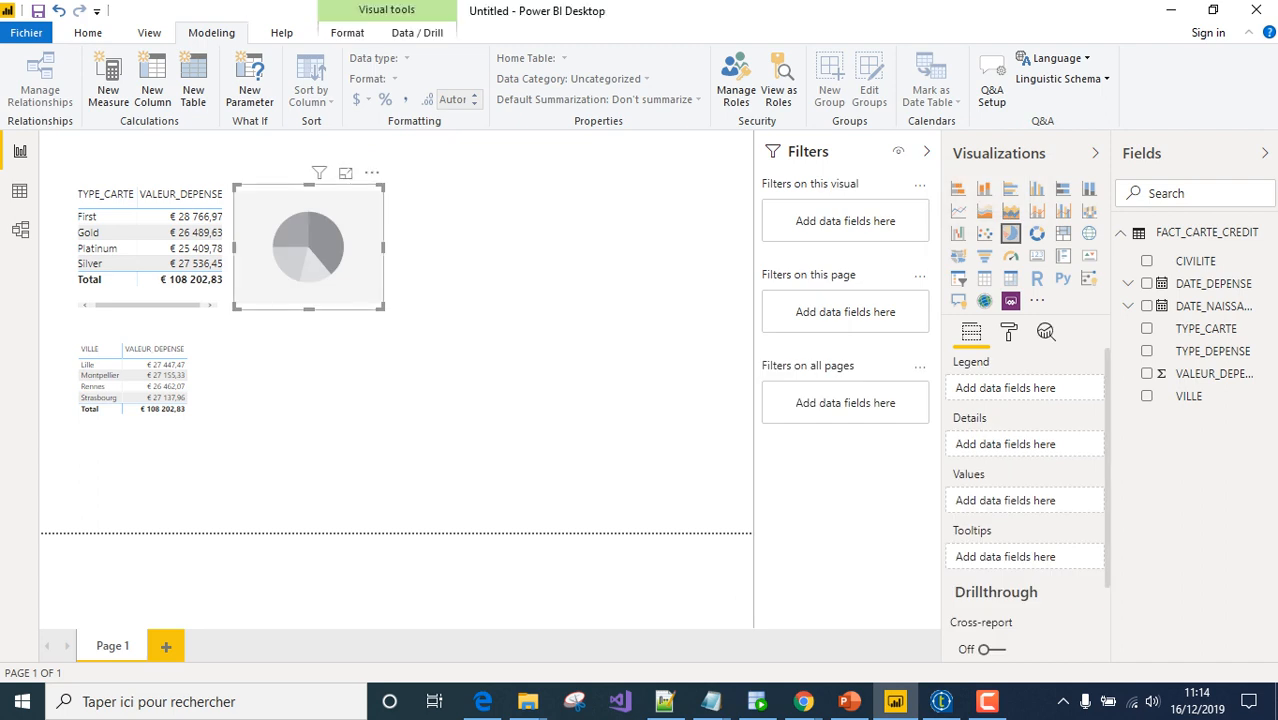
{"action": "key", "text": "Delete"}
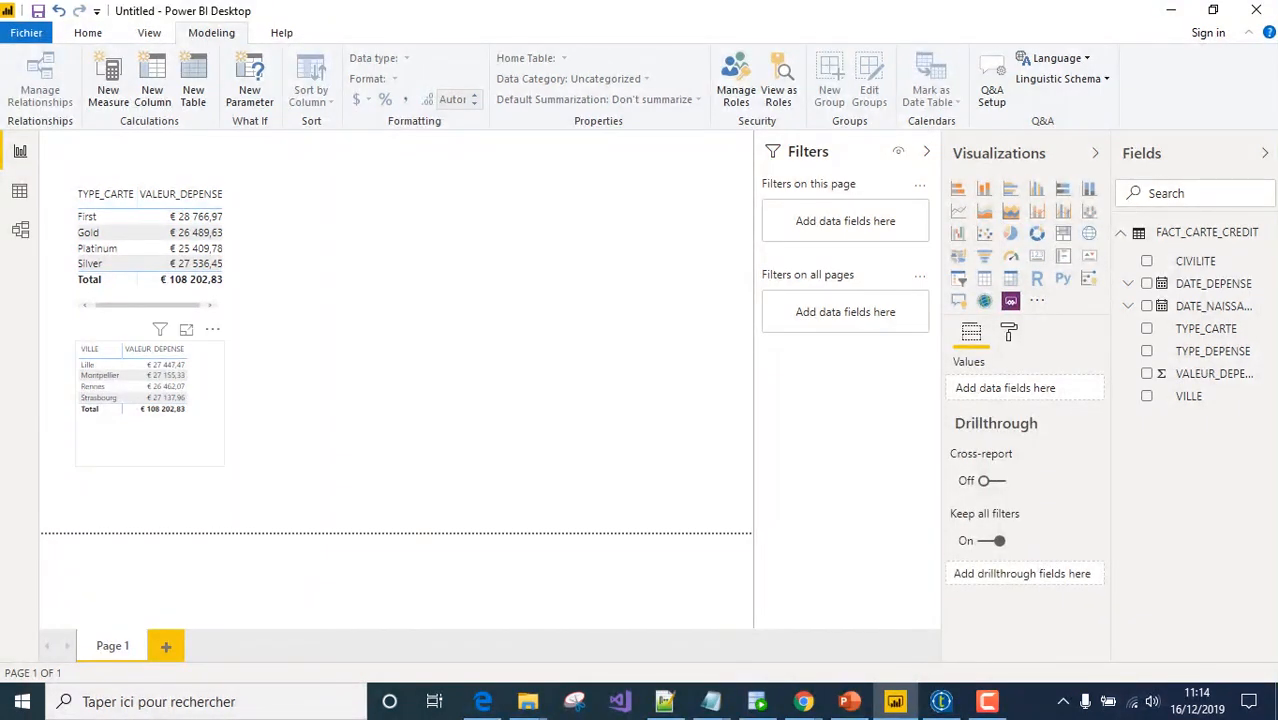
{"action": "left_click", "coordinate": [152, 432]}
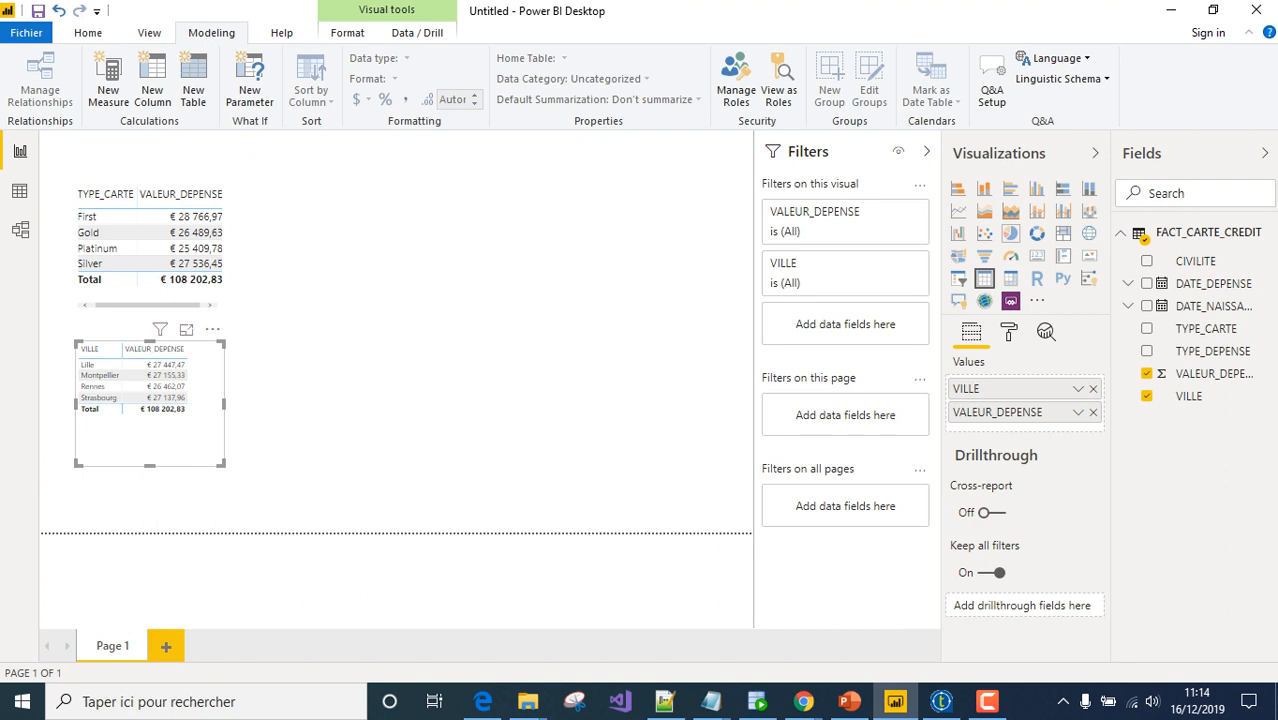
{"action": "left_click", "coordinate": [1010, 233]}
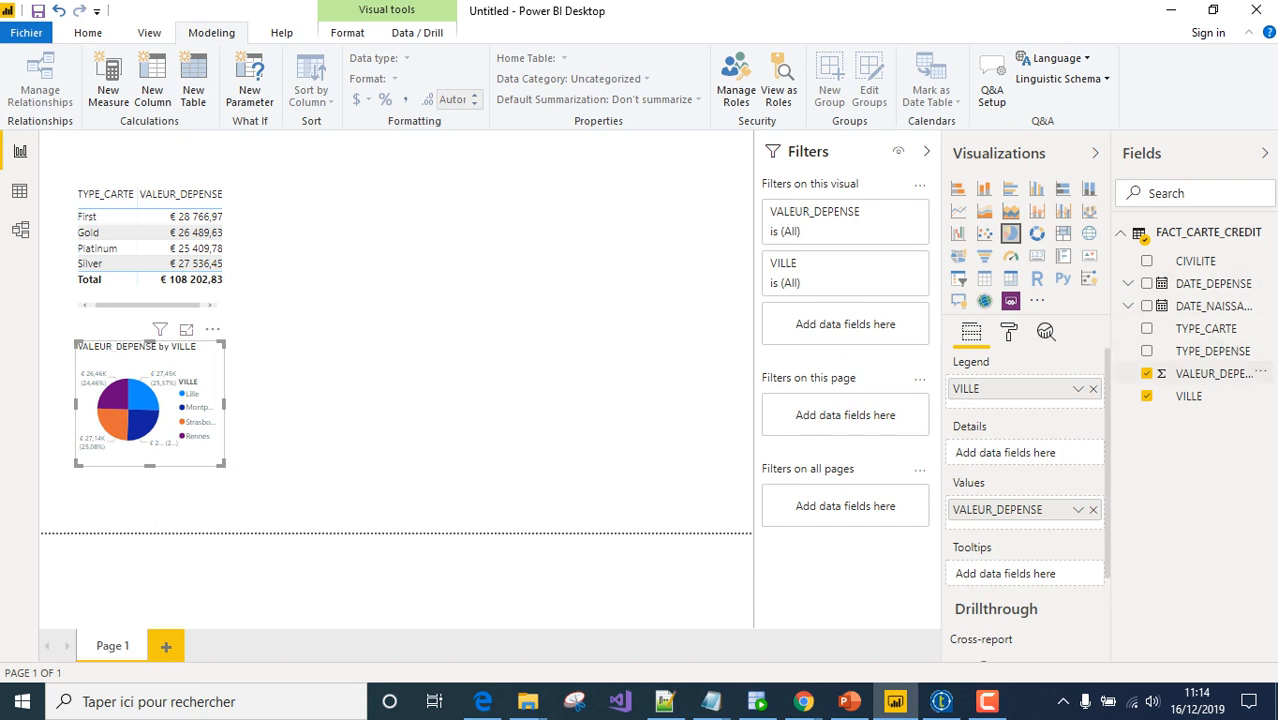
Build a table of TYPE_CARTE, TYPE_DEPENSE, CIVILITE and VALEUR_DEPENSE, then widen and shift it
{"action": "left_click_drag", "start_coordinate": [1206, 328], "coordinate": [365, 186]}
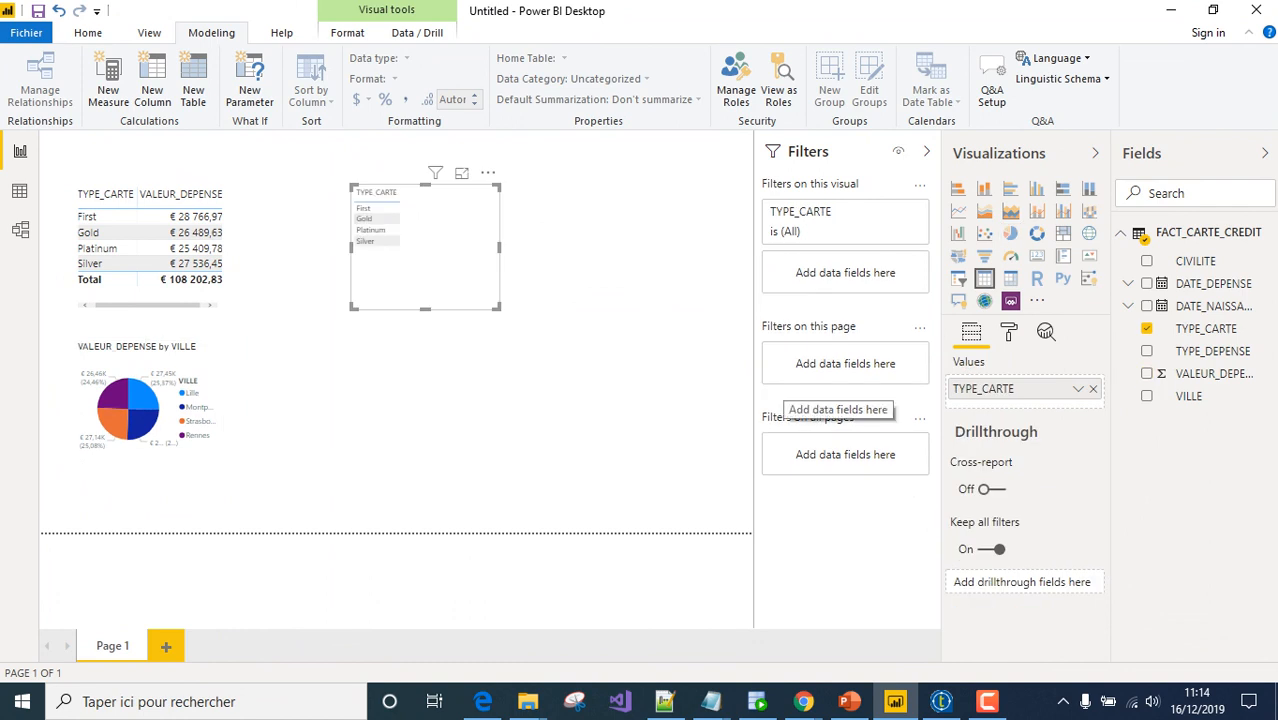
{"action": "left_click_drag", "start_coordinate": [1212, 350], "coordinate": [425, 198]}
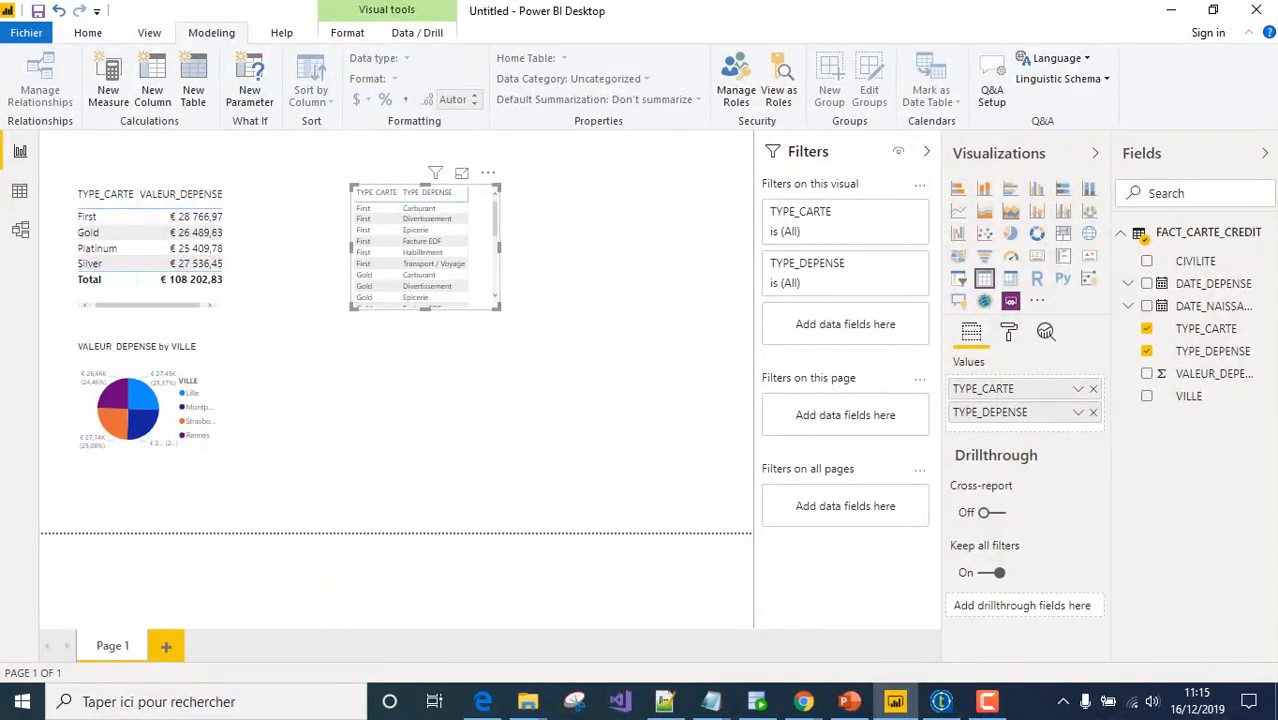
{"action": "left_click_drag", "start_coordinate": [577, 247], "coordinate": [581, 247]}
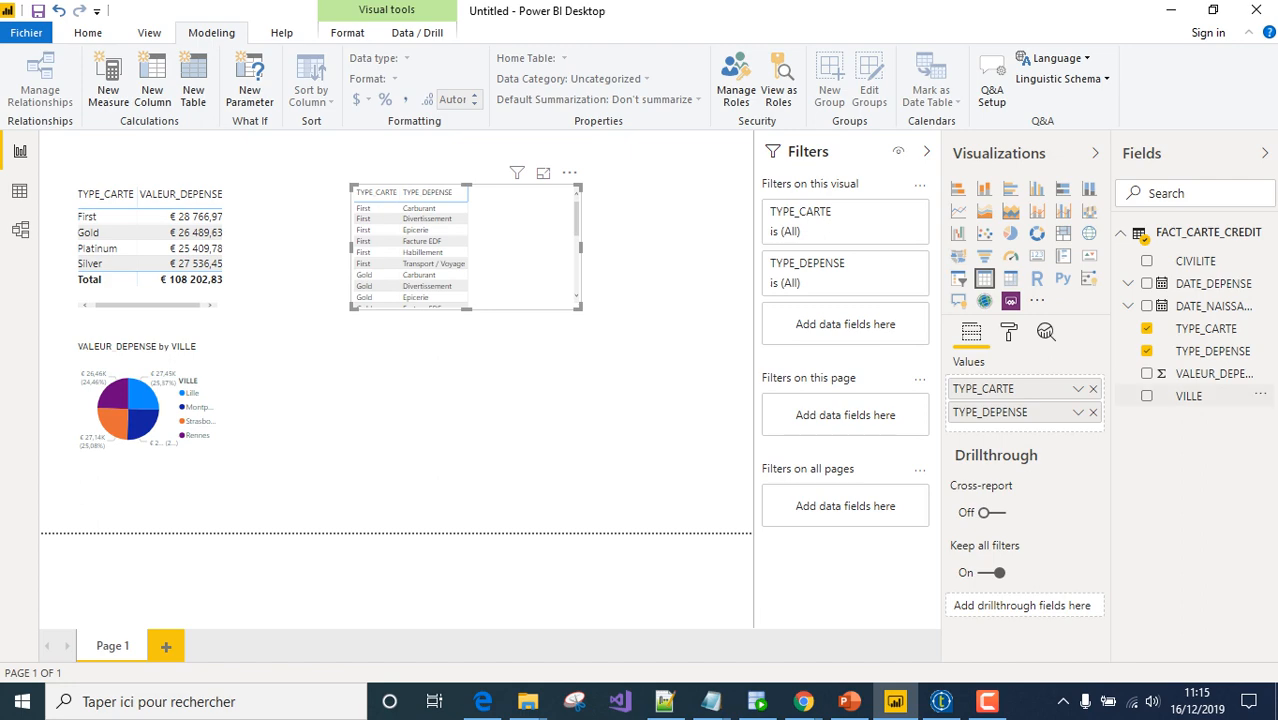
{"action": "left_click_drag", "start_coordinate": [1195, 261], "coordinate": [530, 205]}
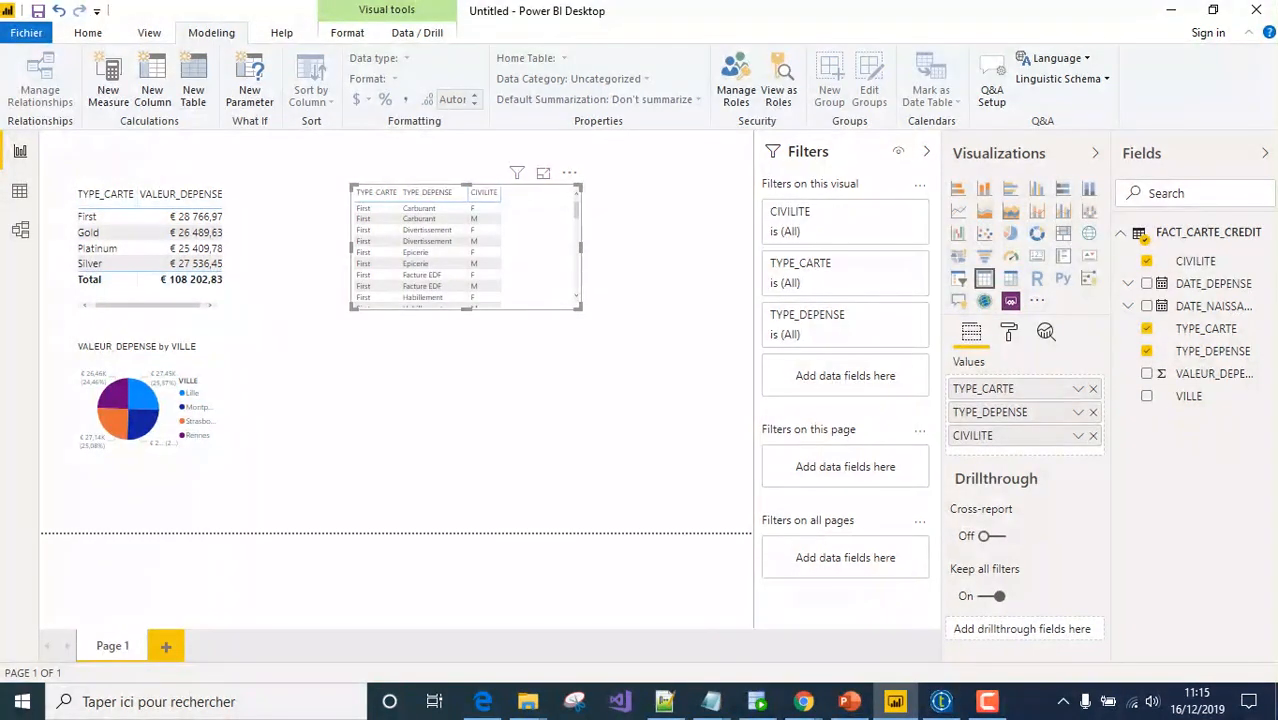
{"action": "left_click_drag", "start_coordinate": [1213, 373], "coordinate": [495, 192]}
{"action": "left_click_drag", "start_coordinate": [580, 247], "coordinate": [627, 247]}
{"action": "left_click", "coordinate": [670, 275]}
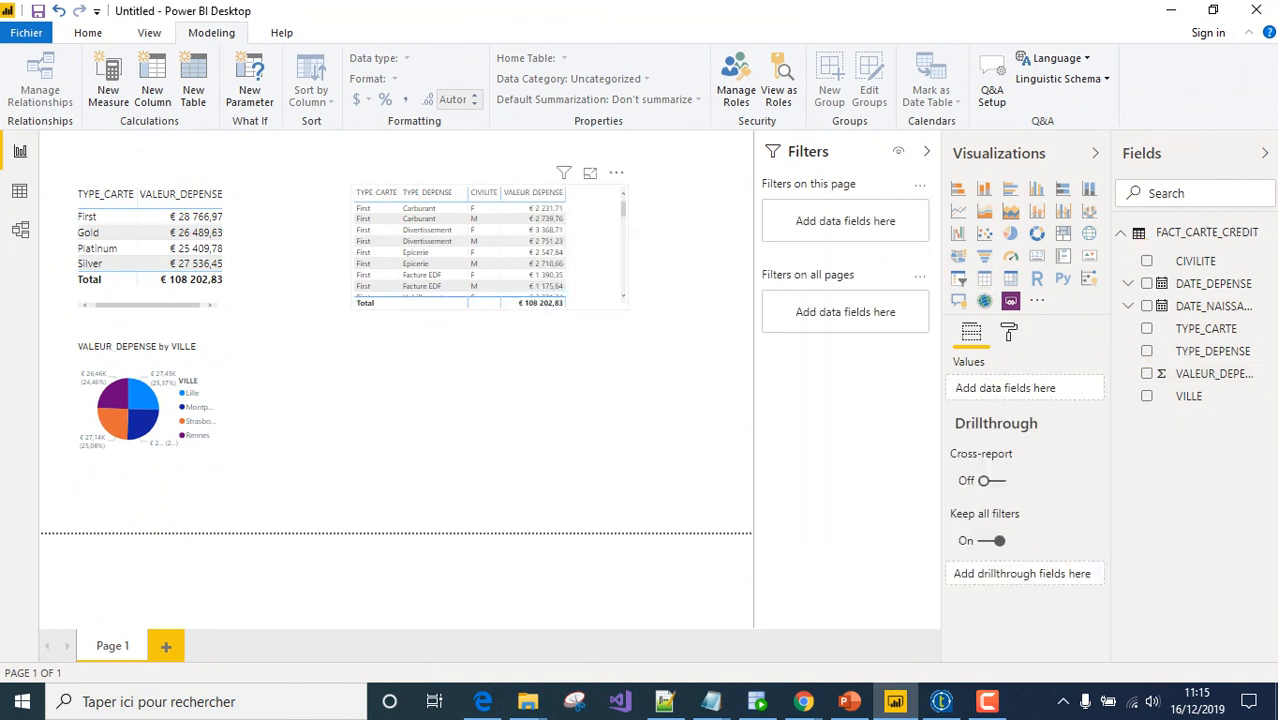
{"action": "left_click_drag", "start_coordinate": [592, 245], "coordinate": [610, 245]}
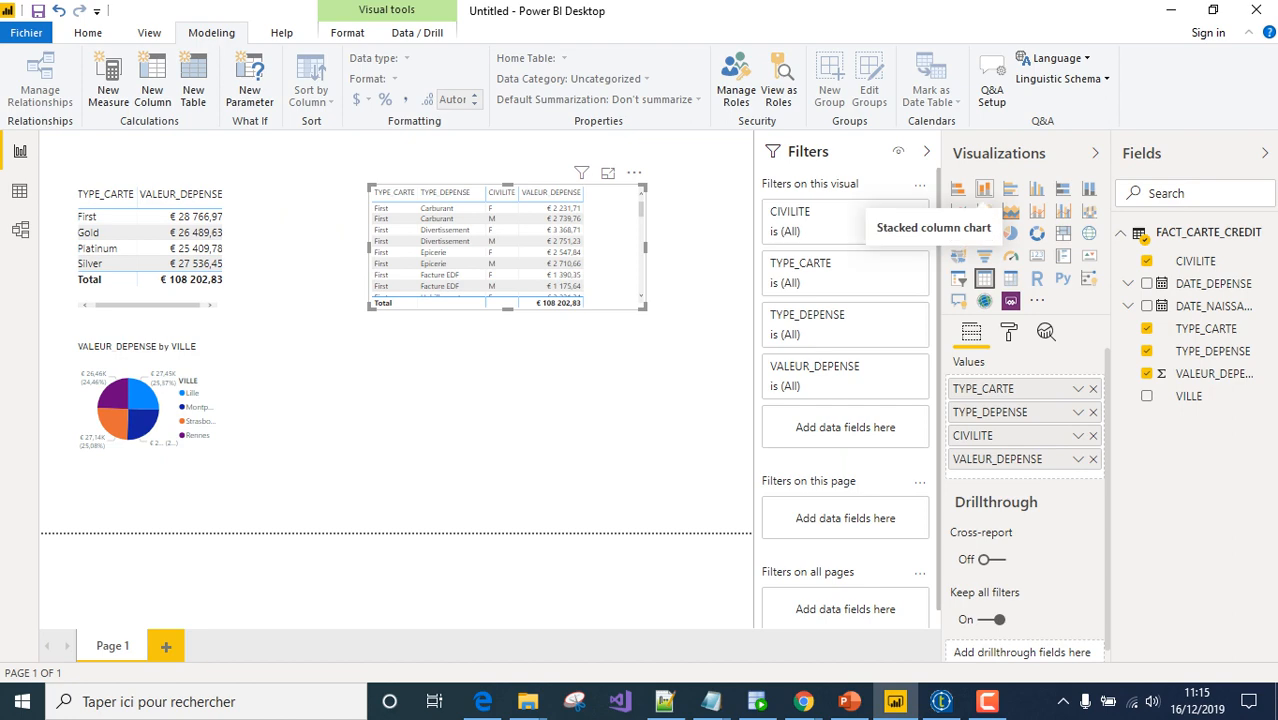
Convert the table to a stacked column chart, enlarge it, and paste a copy below it
{"action": "left_click", "coordinate": [984, 189]}
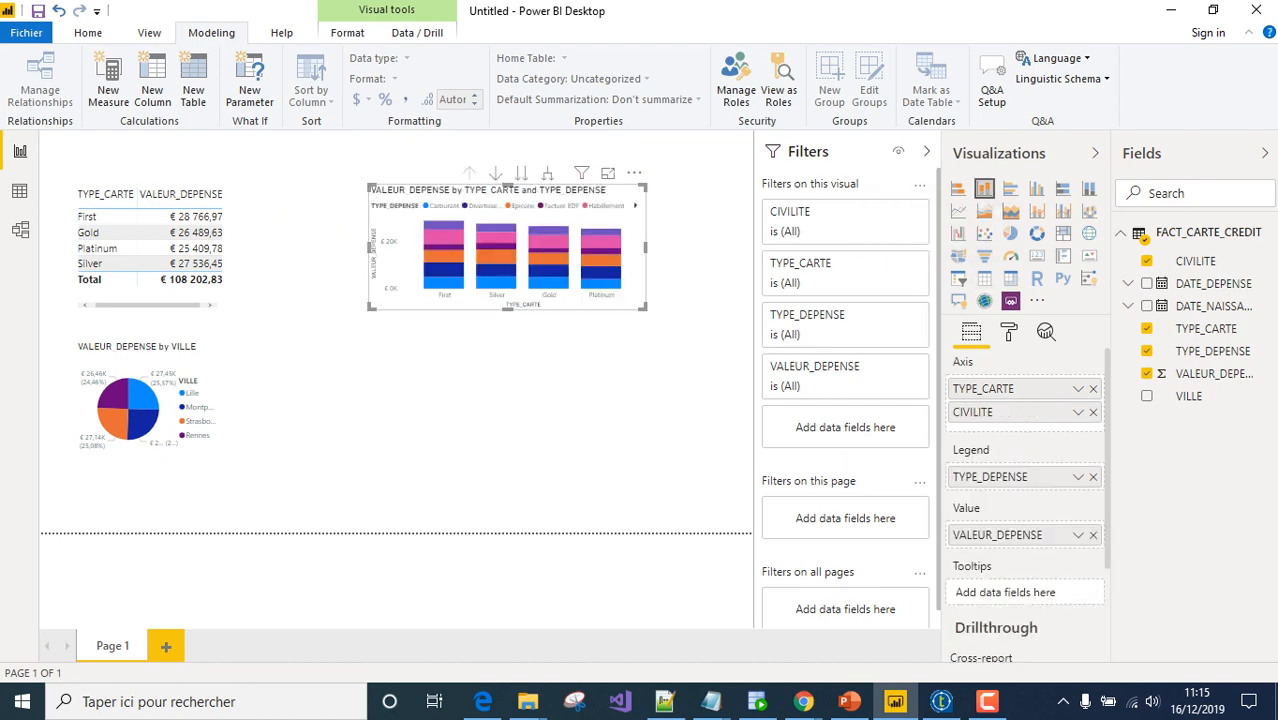
{"action": "left_click_drag", "start_coordinate": [508, 309], "coordinate": [508, 340]}
{"action": "left_click_drag", "start_coordinate": [646, 262], "coordinate": [674, 262]}
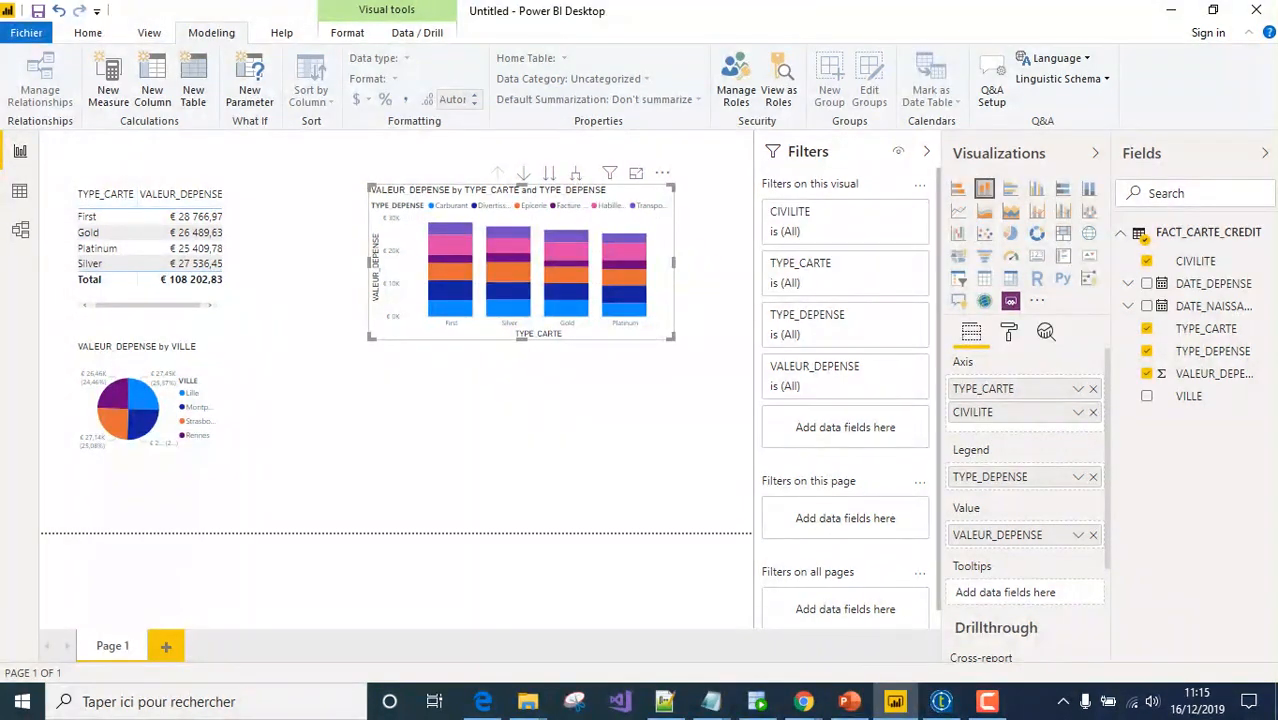
{"action": "key", "text": "ctrl+v"}
{"action": "left_click_drag", "start_coordinate": [527, 268], "coordinate": [537, 435]}
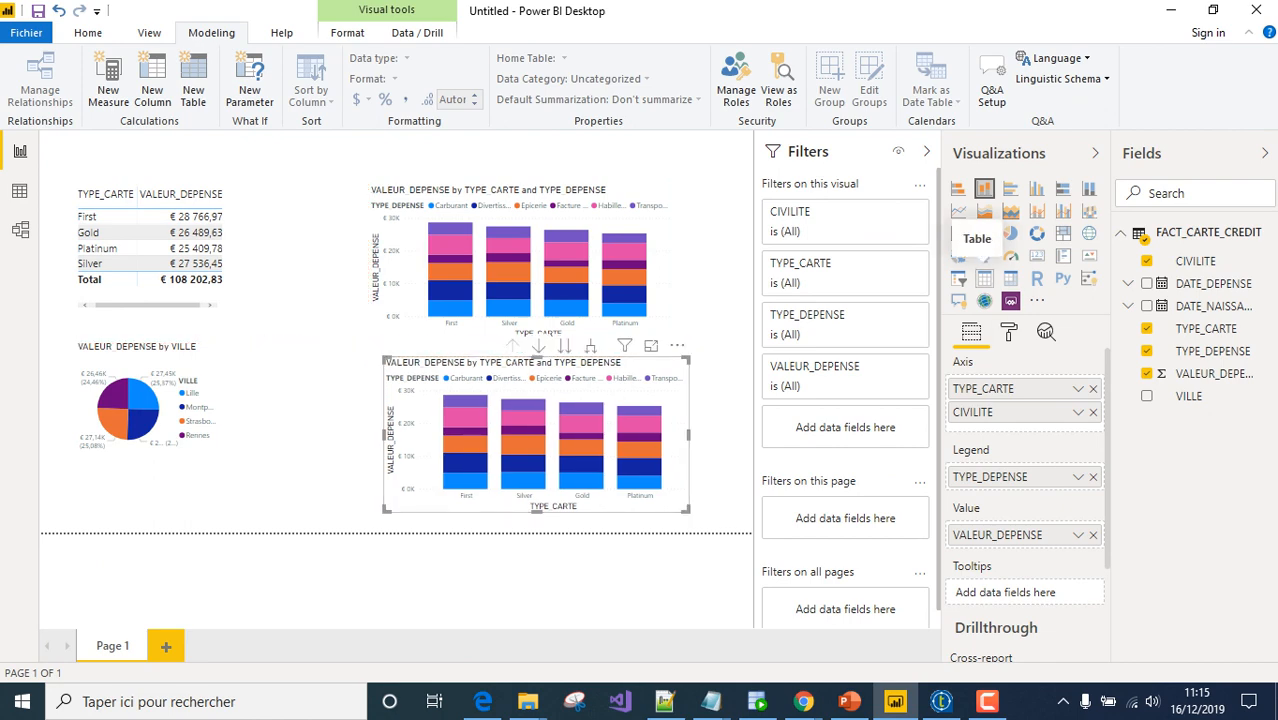
Convert the lower copy to a matrix with TYPE_CARTE and TYPE_DEPENSE rows and CIVILITE columns
{"action": "left_click", "coordinate": [1010, 278]}
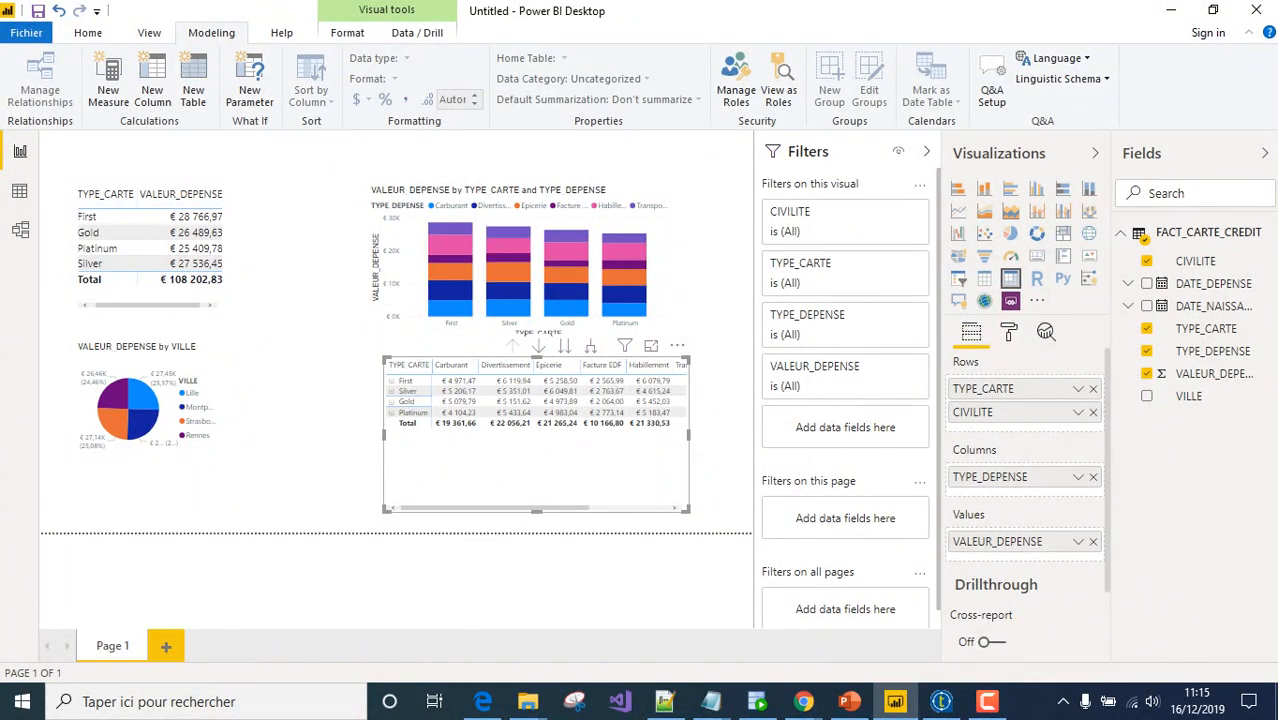
{"action": "mouse_move", "coordinate": [495, 508]}
{"action": "left_mouse_down"}
{"action": "mouse_move", "coordinate": [573, 508]}
{"action": "mouse_move", "coordinate": [493, 508]}
{"action": "left_mouse_up"}
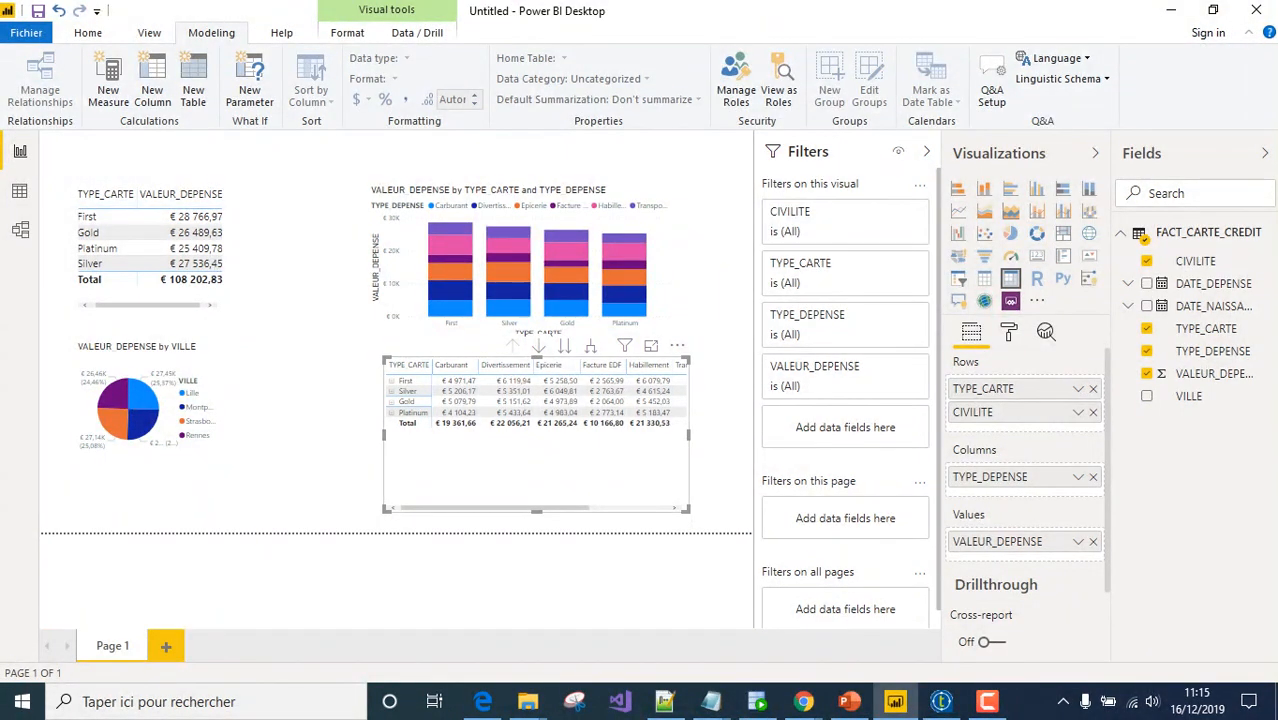
{"action": "left_click_drag", "start_coordinate": [975, 412], "coordinate": [975, 482]}
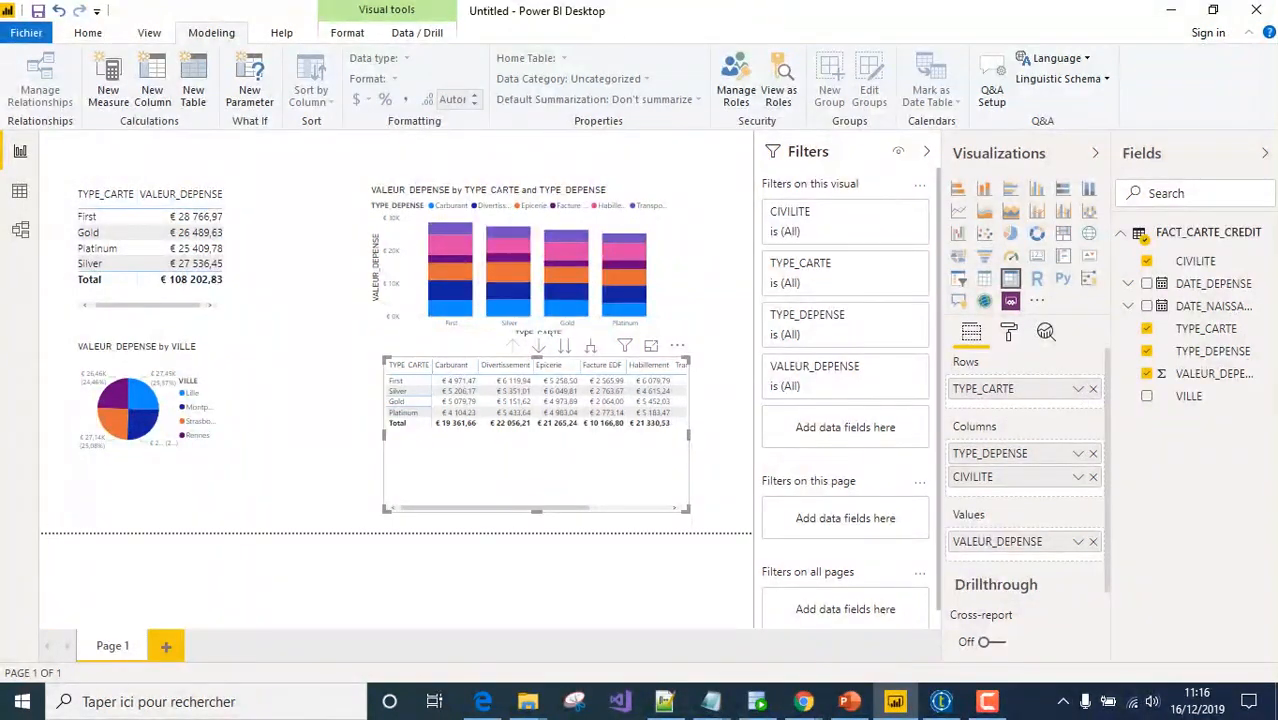
{"action": "left_click_drag", "start_coordinate": [985, 453], "coordinate": [985, 412]}
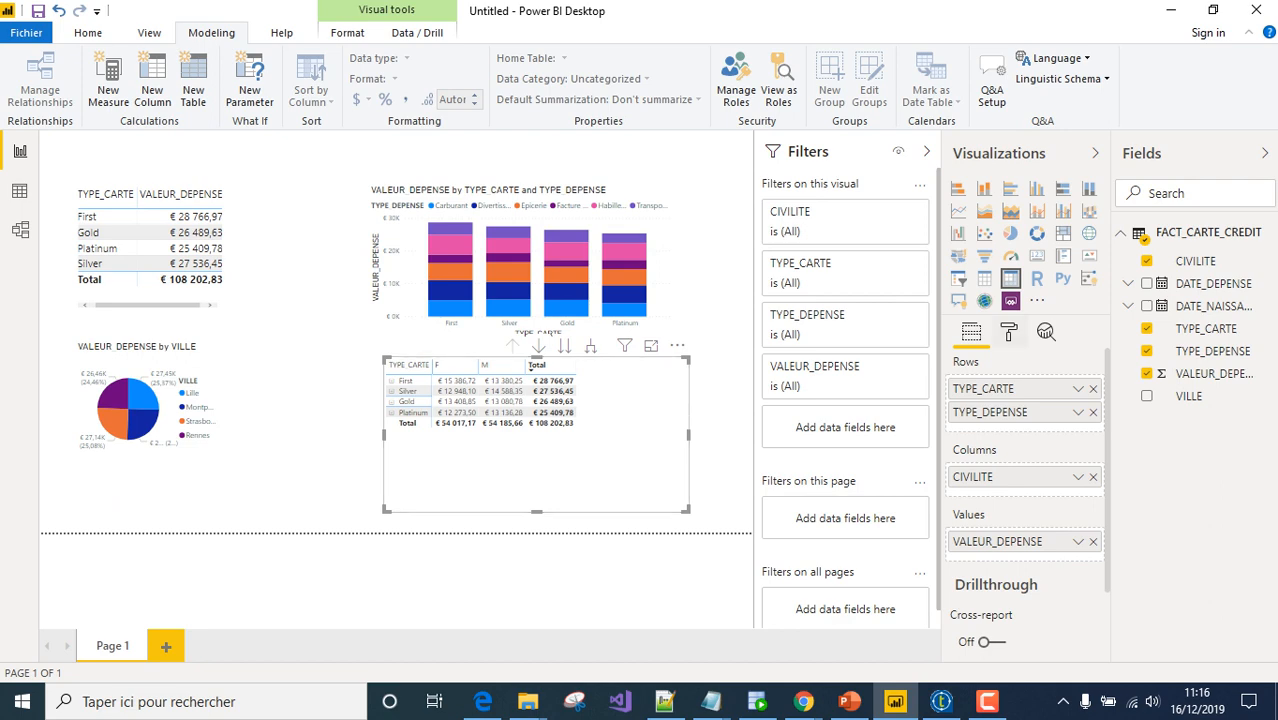
{"action": "left_click", "coordinate": [1008, 331]}
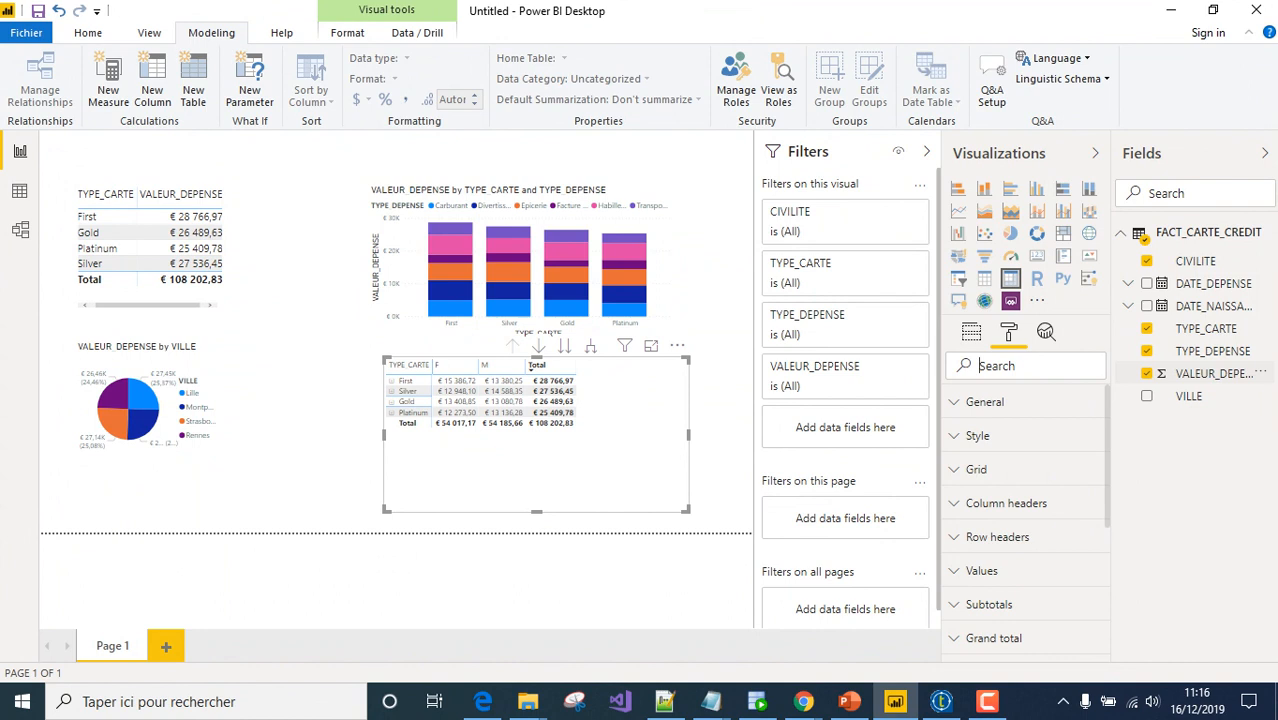
Search the Format pane for text size and raise the matrix text from 10 to 12 pt
{"action": "type", "text": "tetx"}
{"action": "key", "text": "BackSpace"}
{"action": "key", "text": "BackSpace"}
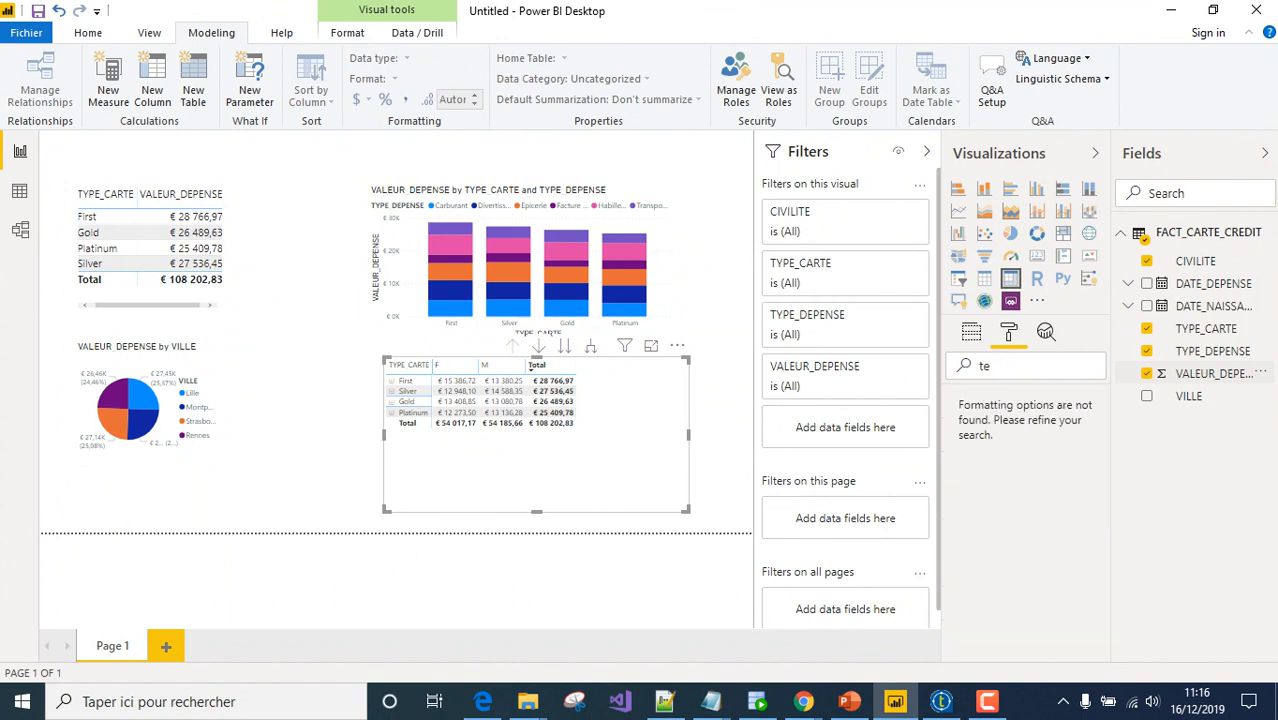
{"action": "type", "text": "xt"}
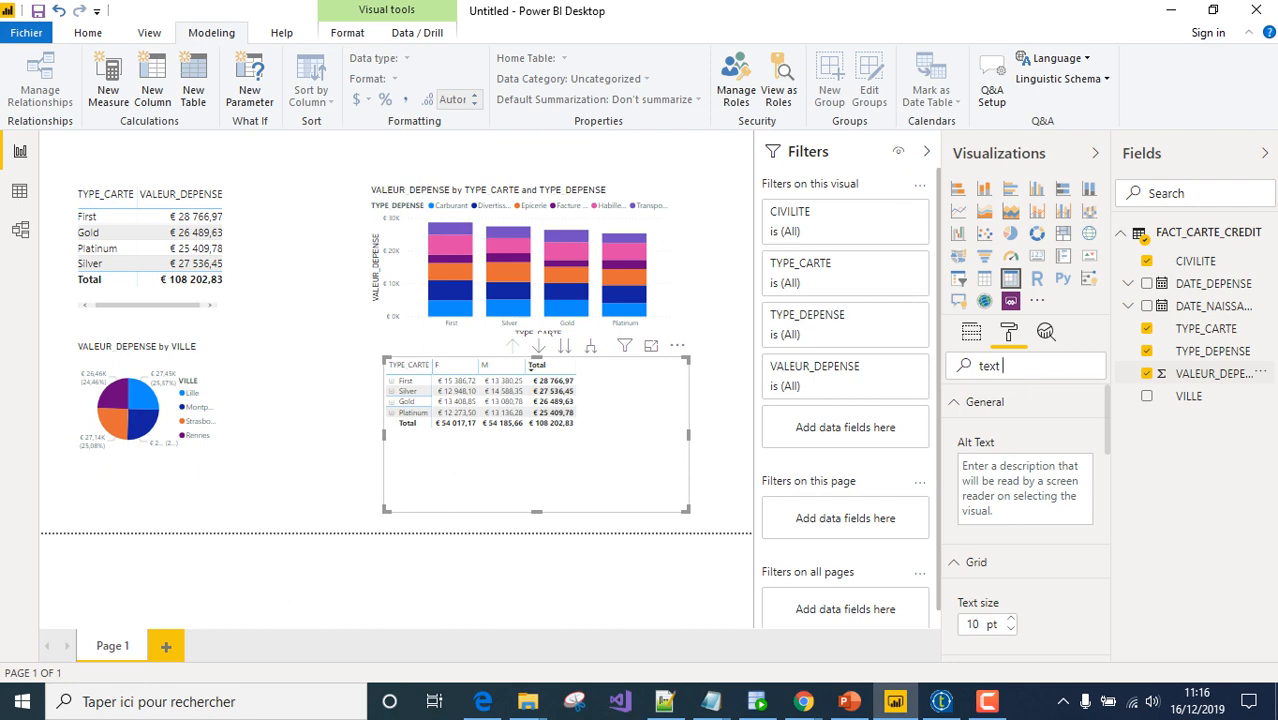
{"action": "type", "text": " su"}
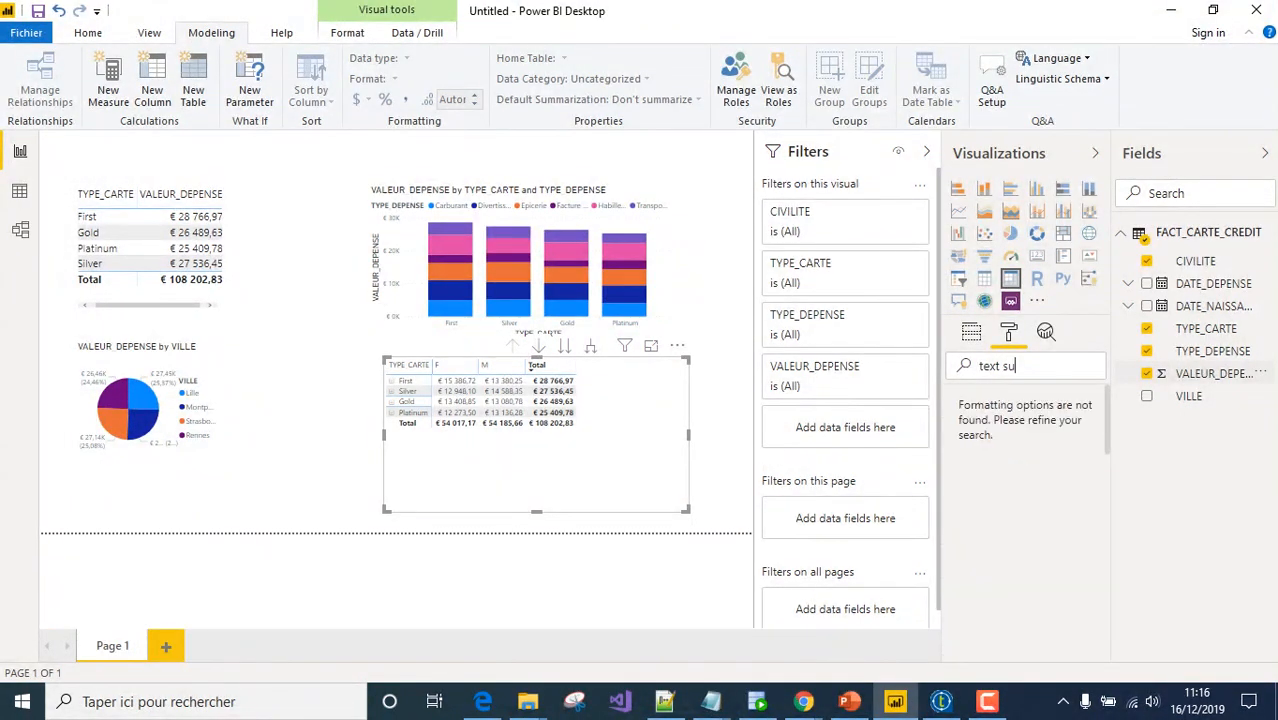
{"action": "key", "text": "BackSpace"}
{"action": "type", "text": "i"}
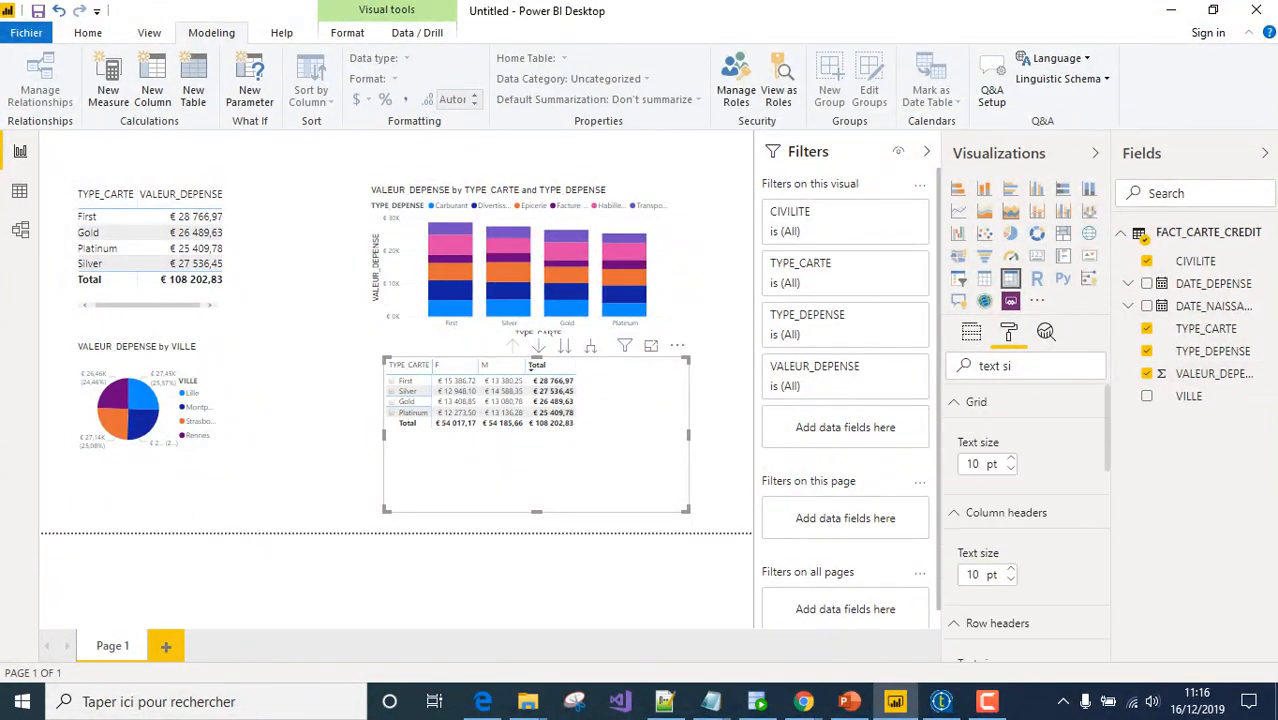
{"action": "left_click", "coordinate": [1011, 459]}
{"action": "left_click", "coordinate": [1011, 459]}
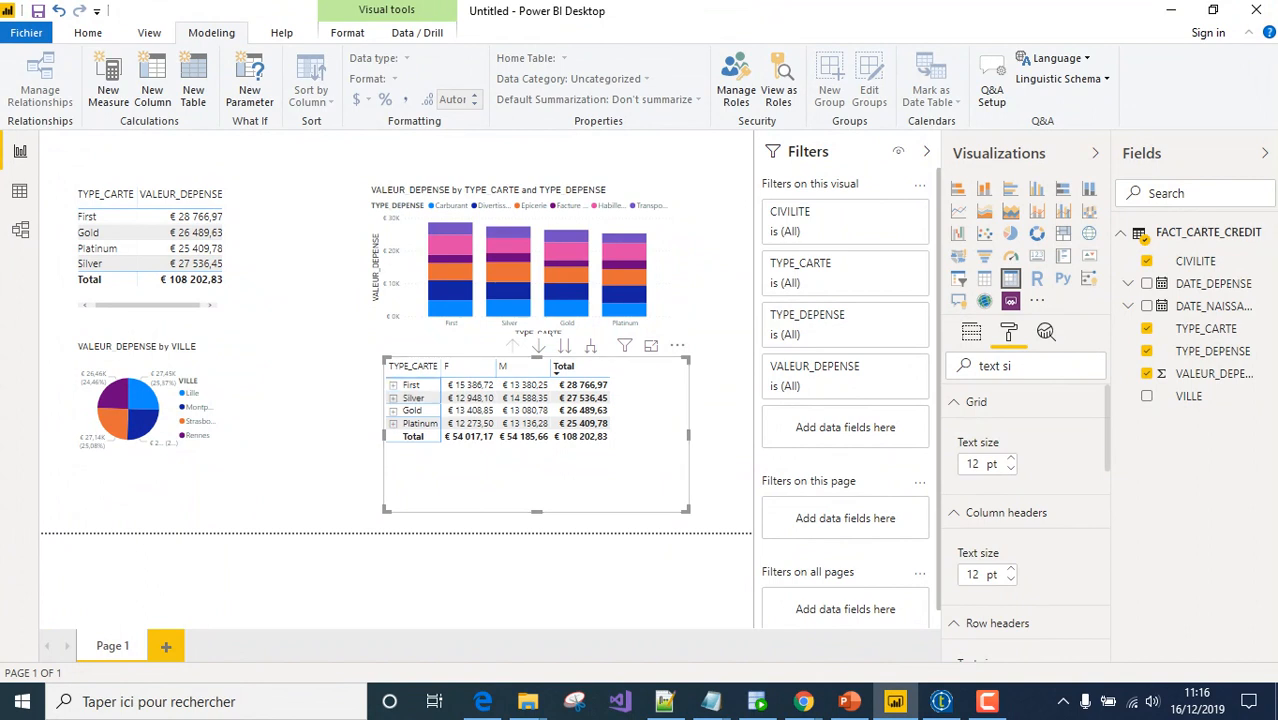
Widen the matrix and expand only the Platinum row into its spending types
{"action": "left_click_drag", "start_coordinate": [688, 435], "coordinate": [718, 435]}
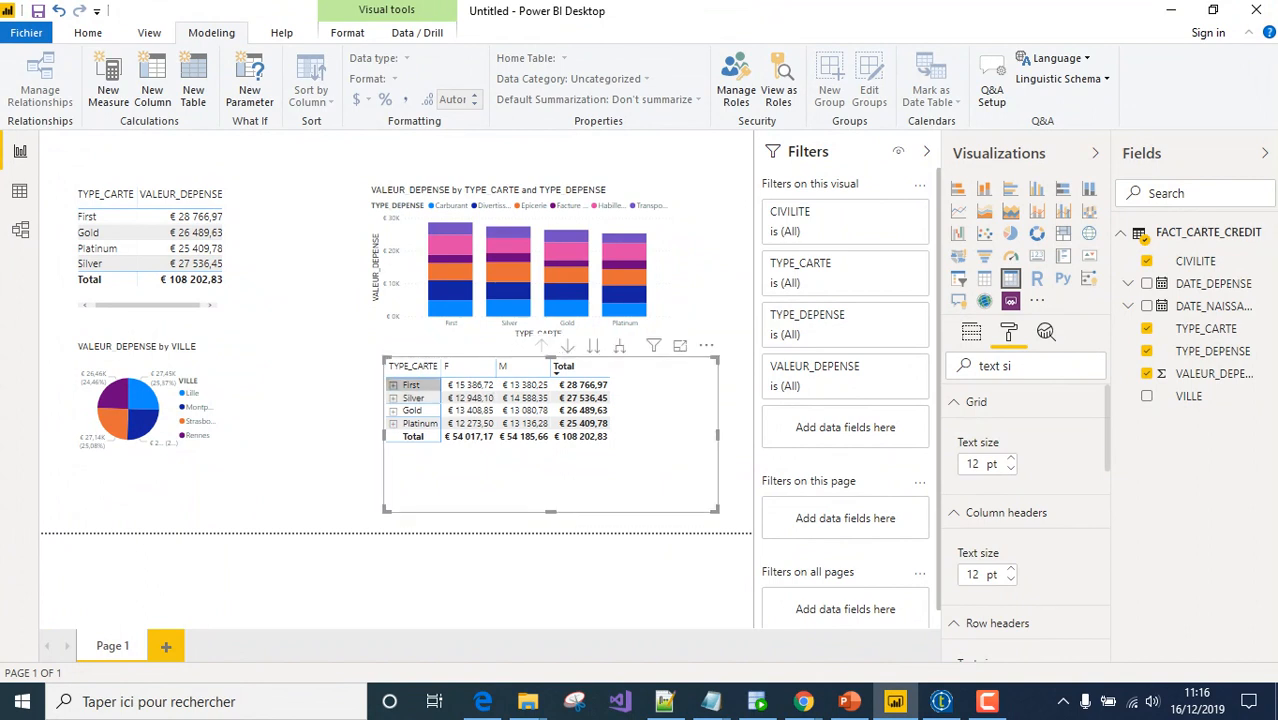
{"action": "left_click", "coordinate": [393, 385]}
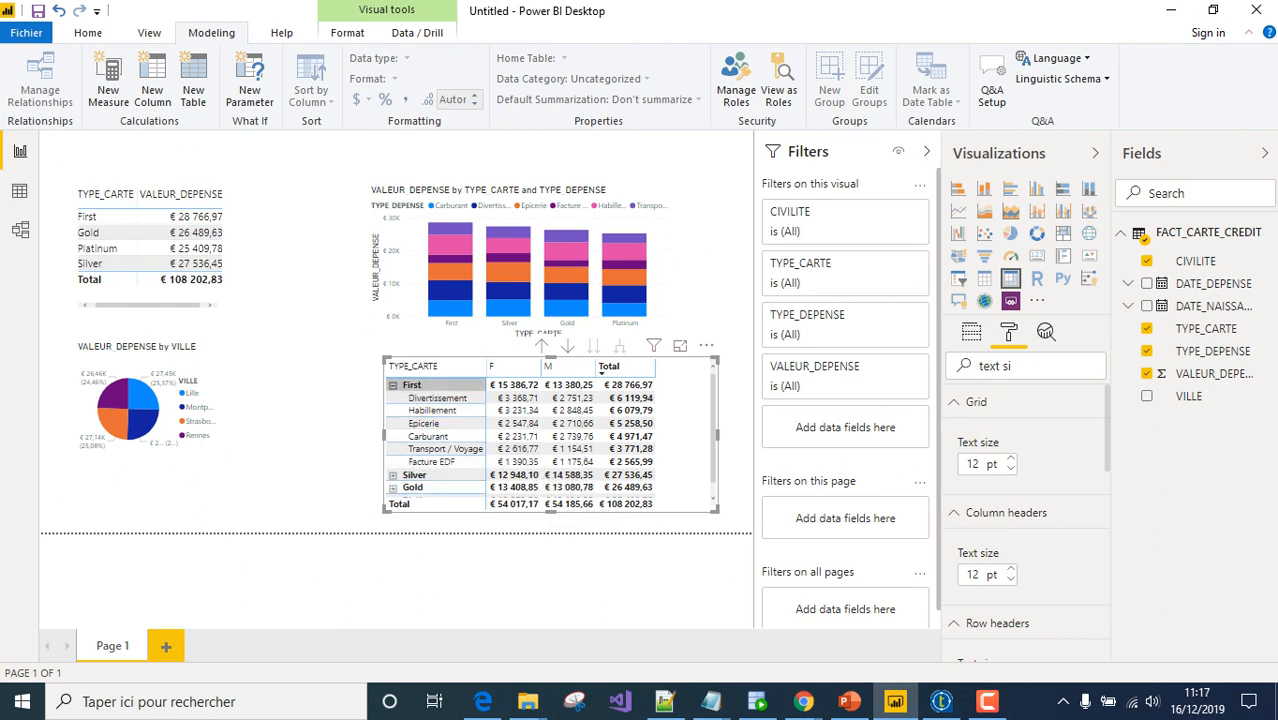
{"action": "left_click", "coordinate": [393, 385]}
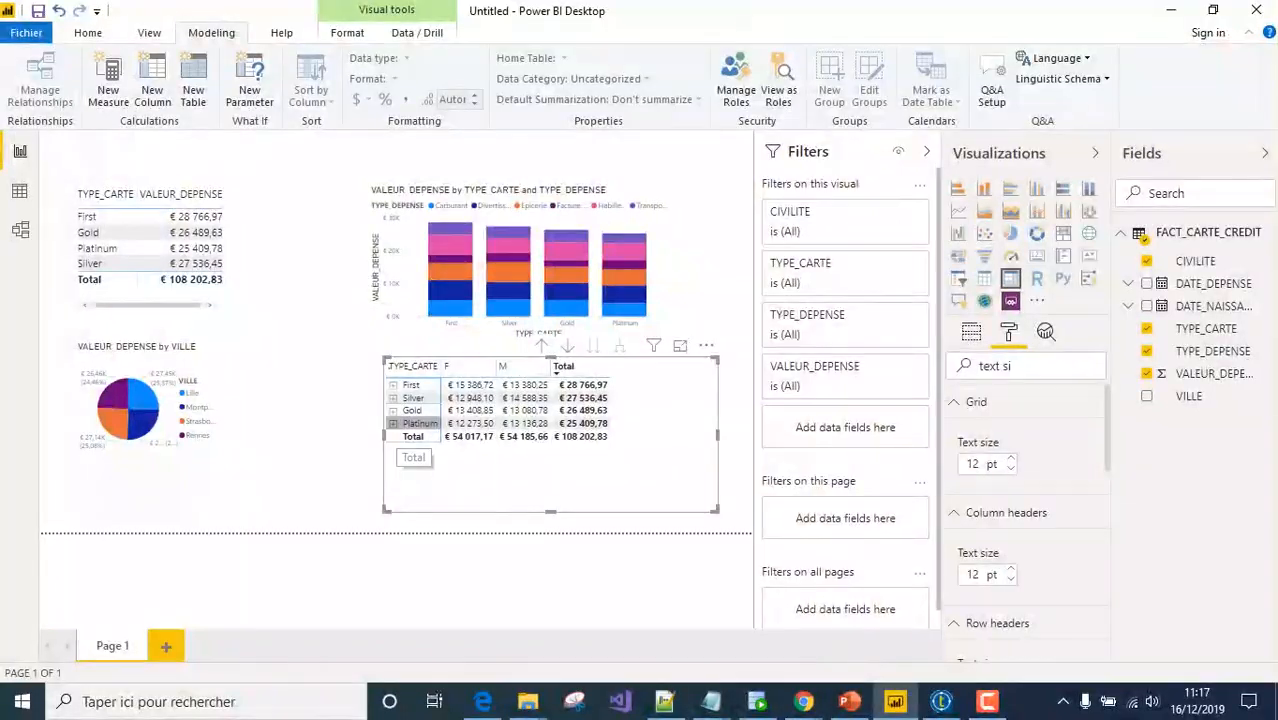
{"action": "left_click", "coordinate": [393, 423]}
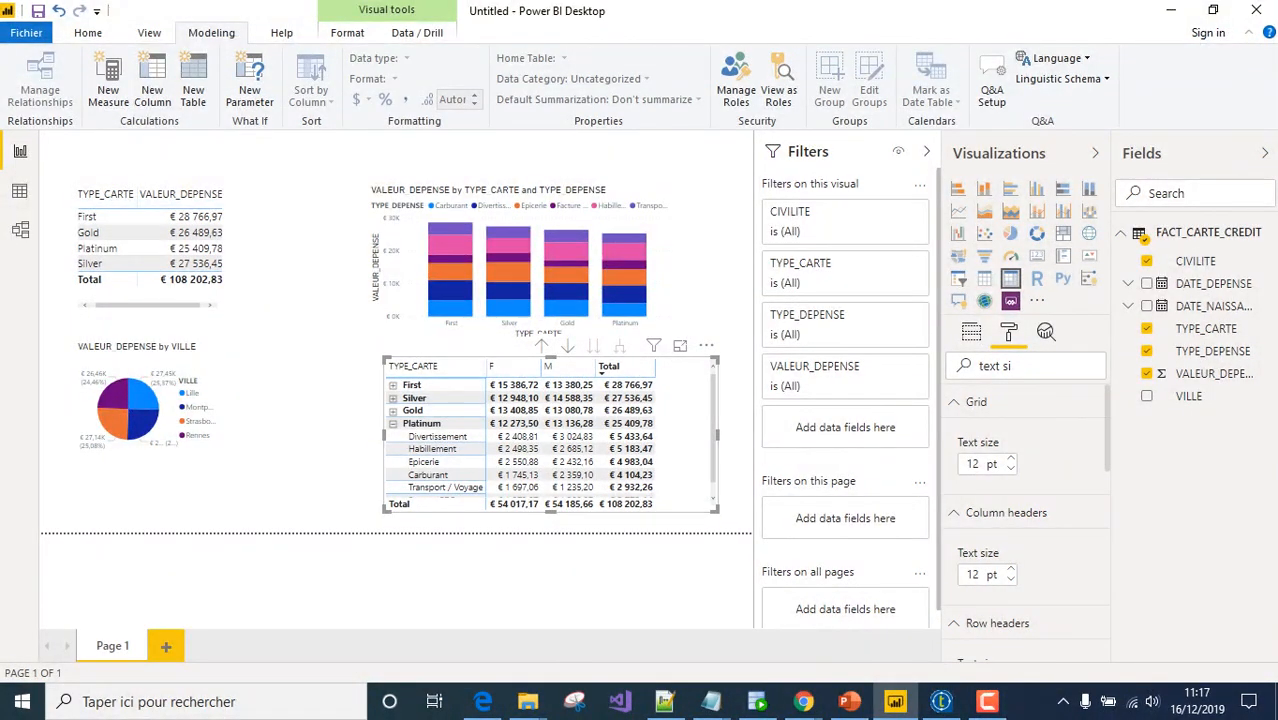
{"action": "left_click", "coordinate": [330, 490]}
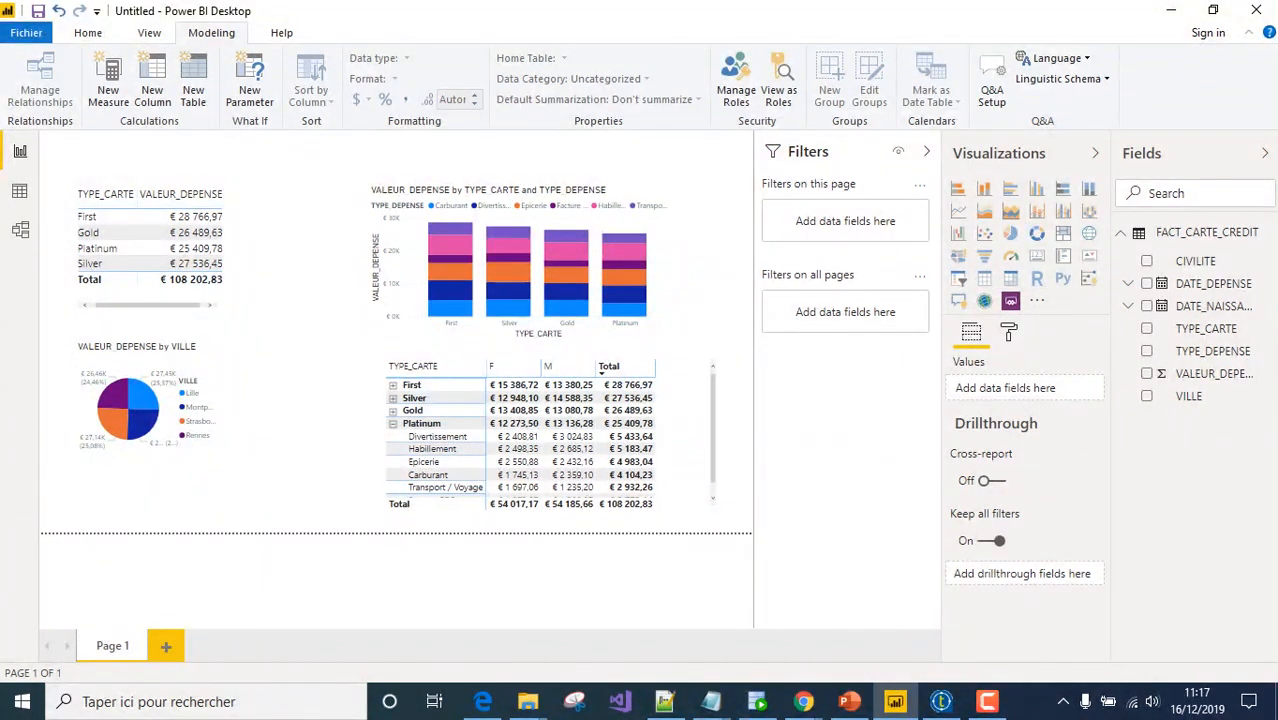
Insert a text box and type the title 'Dépenses Cartes Crédits'
{"action": "left_click", "coordinate": [149, 33]}
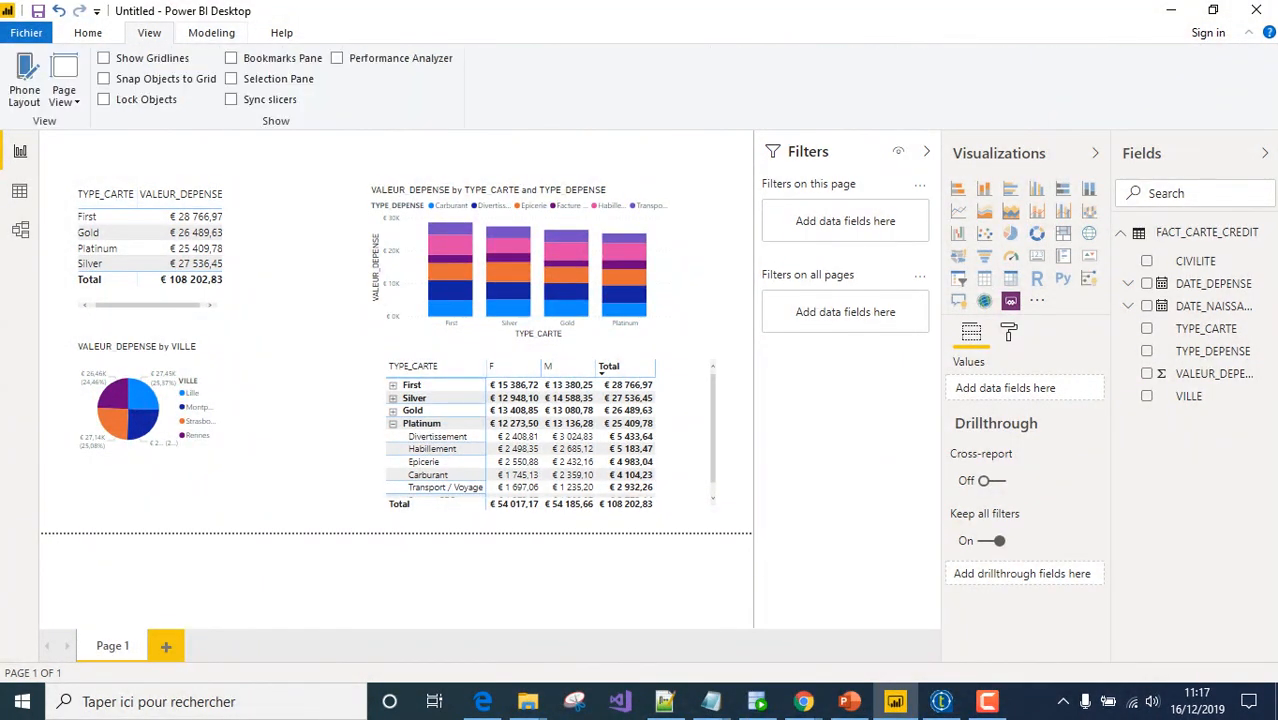
{"action": "left_click", "coordinate": [88, 33]}
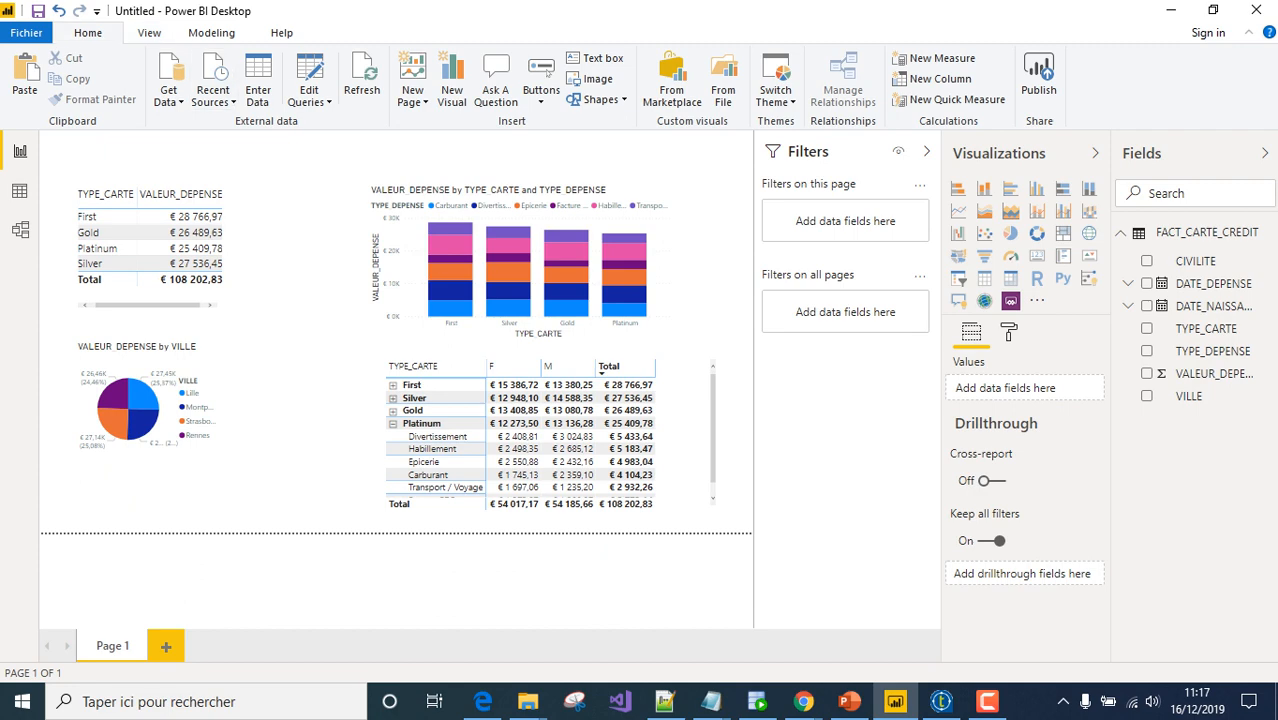
{"action": "left_click", "coordinate": [595, 58]}
{"action": "left_click_drag", "start_coordinate": [299, 465], "coordinate": [299, 380]}
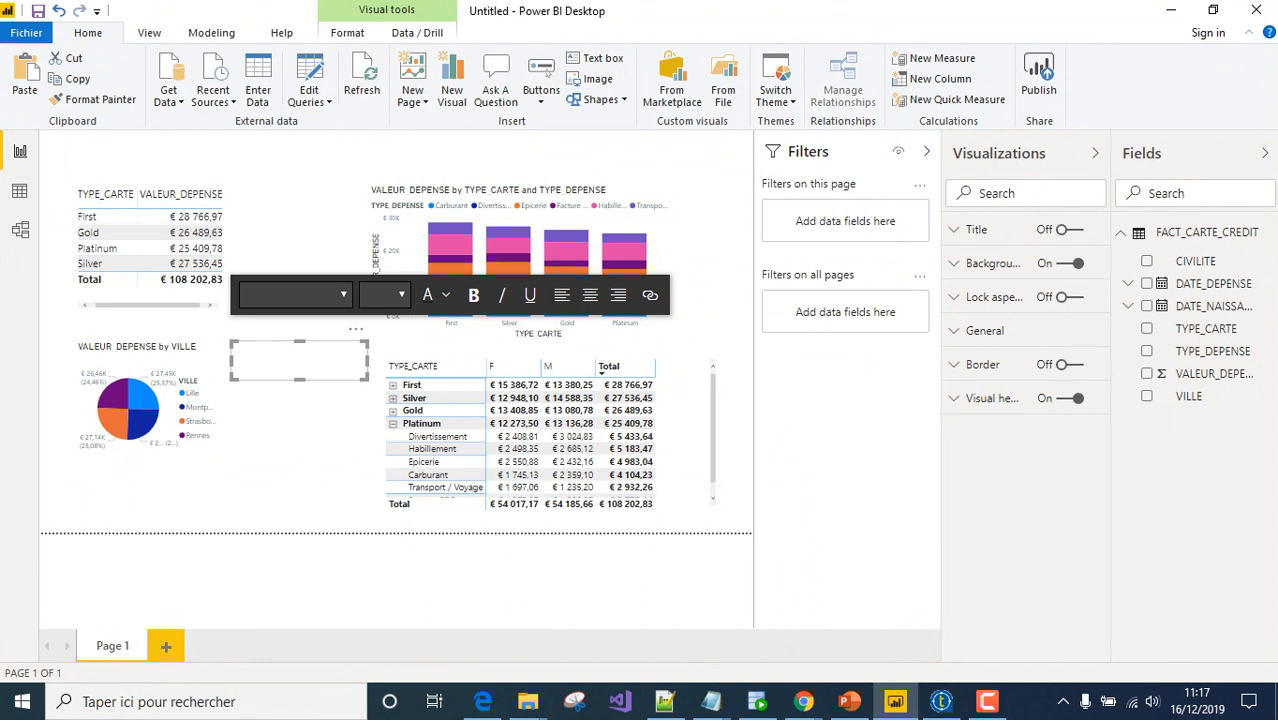
{"action": "left_click_drag", "start_coordinate": [368, 361], "coordinate": [396, 361]}
{"action": "left_click", "coordinate": [340, 361]}
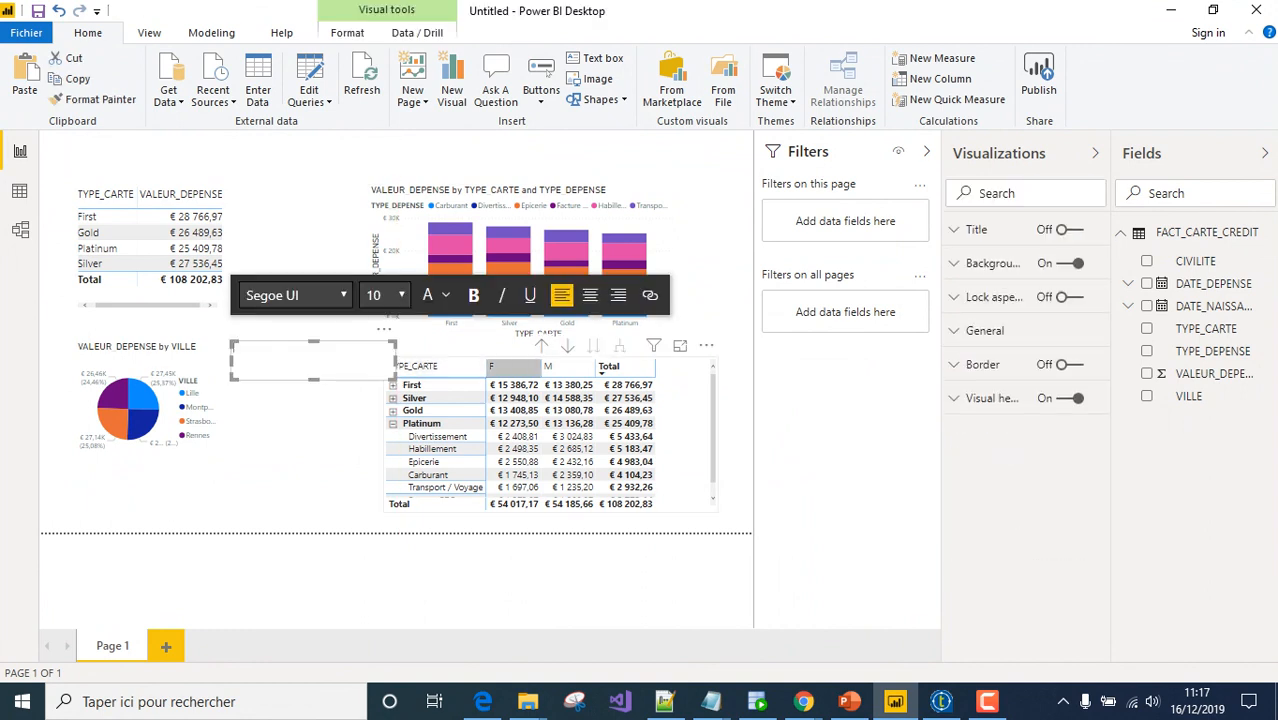
{"action": "type", "text": "D"}
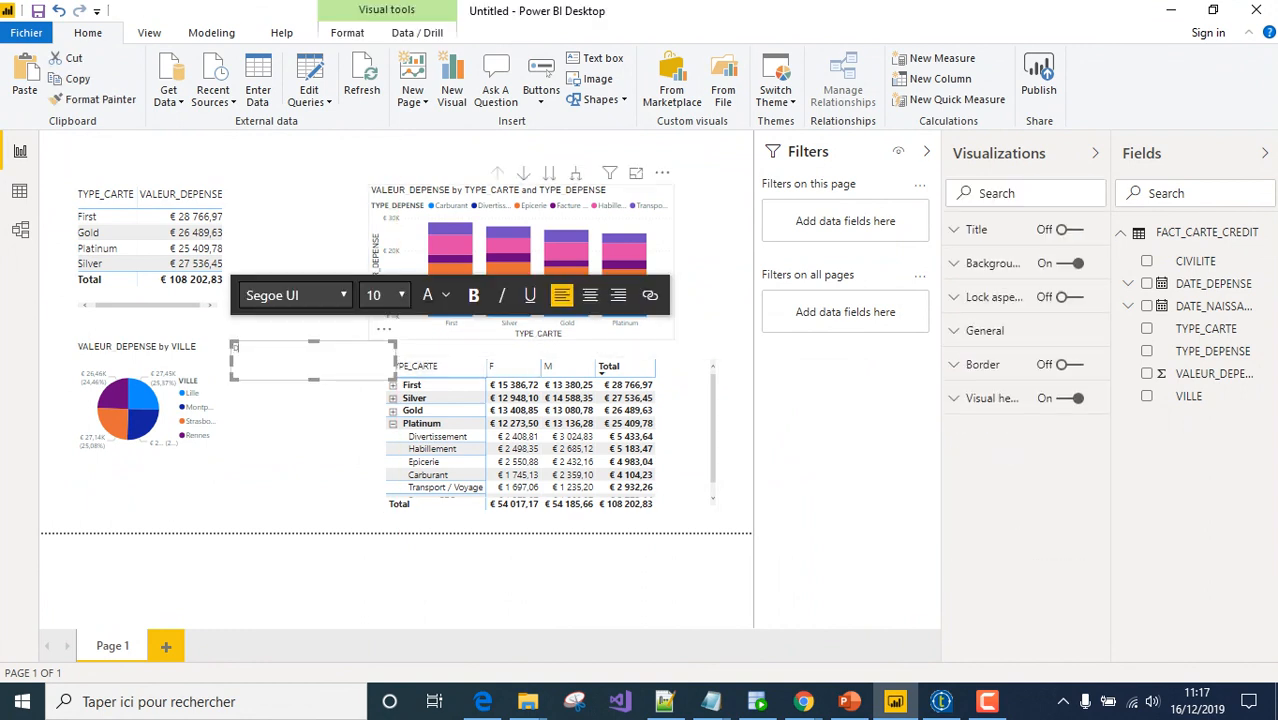
{"action": "type", "text": "epenses"}
{"action": "type", "text": " Card"}
{"action": "type", "text": "tes Cré"}
{"action": "type", "text": "dits"}
Make the title bold, 18 pt and dark blue, and shorten its box to fit
{"action": "left_click_drag", "start_coordinate": [316, 348], "coordinate": [220, 349]}
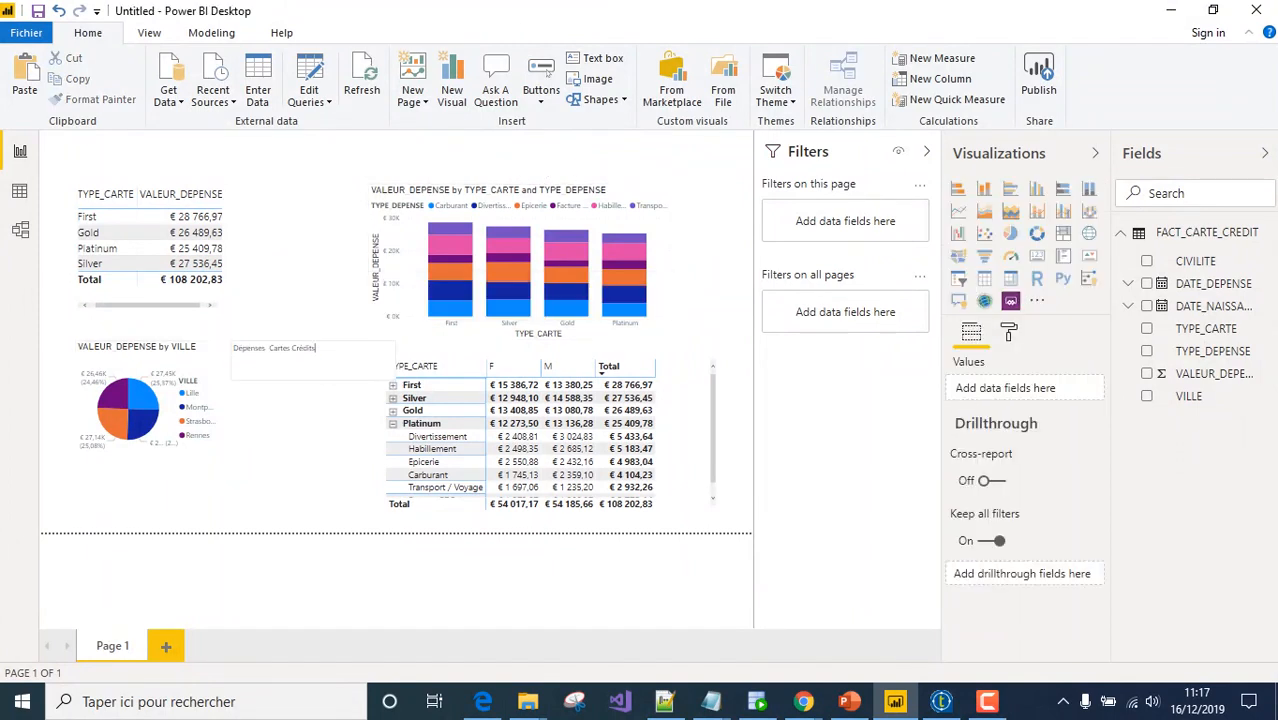
{"action": "left_click_drag", "start_coordinate": [316, 348], "coordinate": [232, 348]}
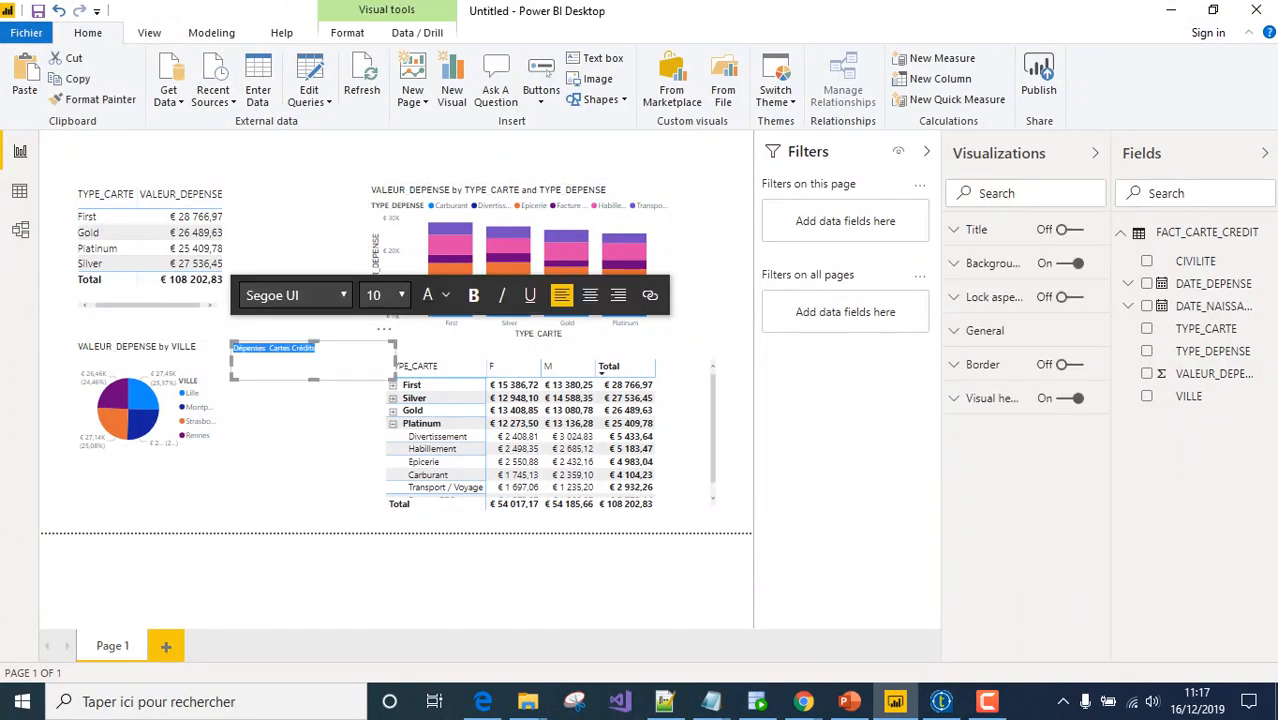
{"action": "left_click", "coordinate": [390, 295]}
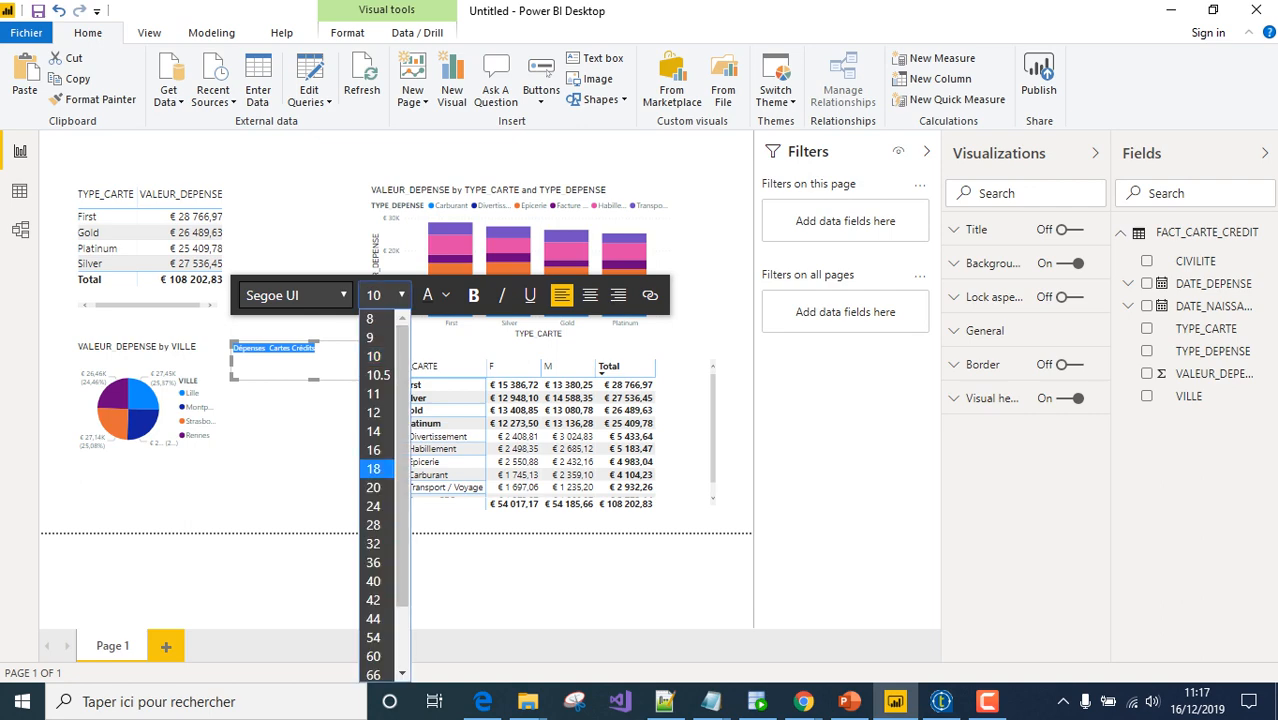
{"action": "left_click", "coordinate": [373, 469]}
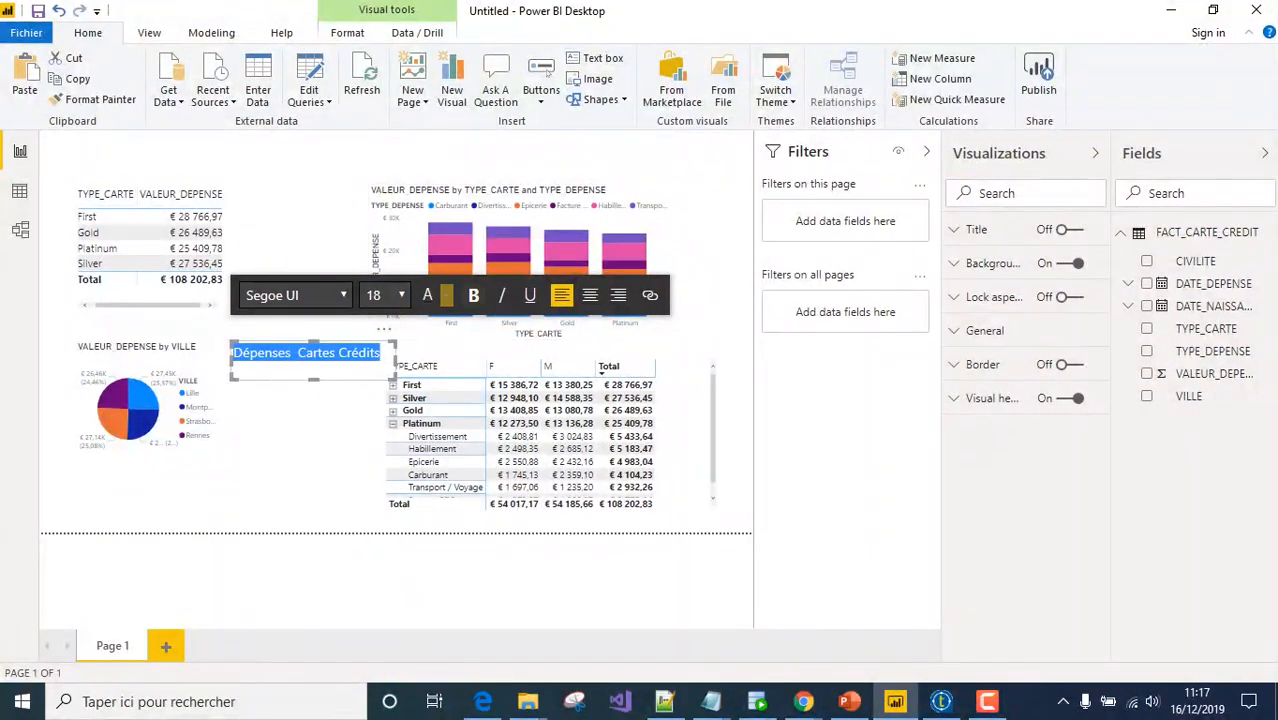
{"action": "left_click", "coordinate": [473, 295]}
{"action": "left_click", "coordinate": [445, 295]}
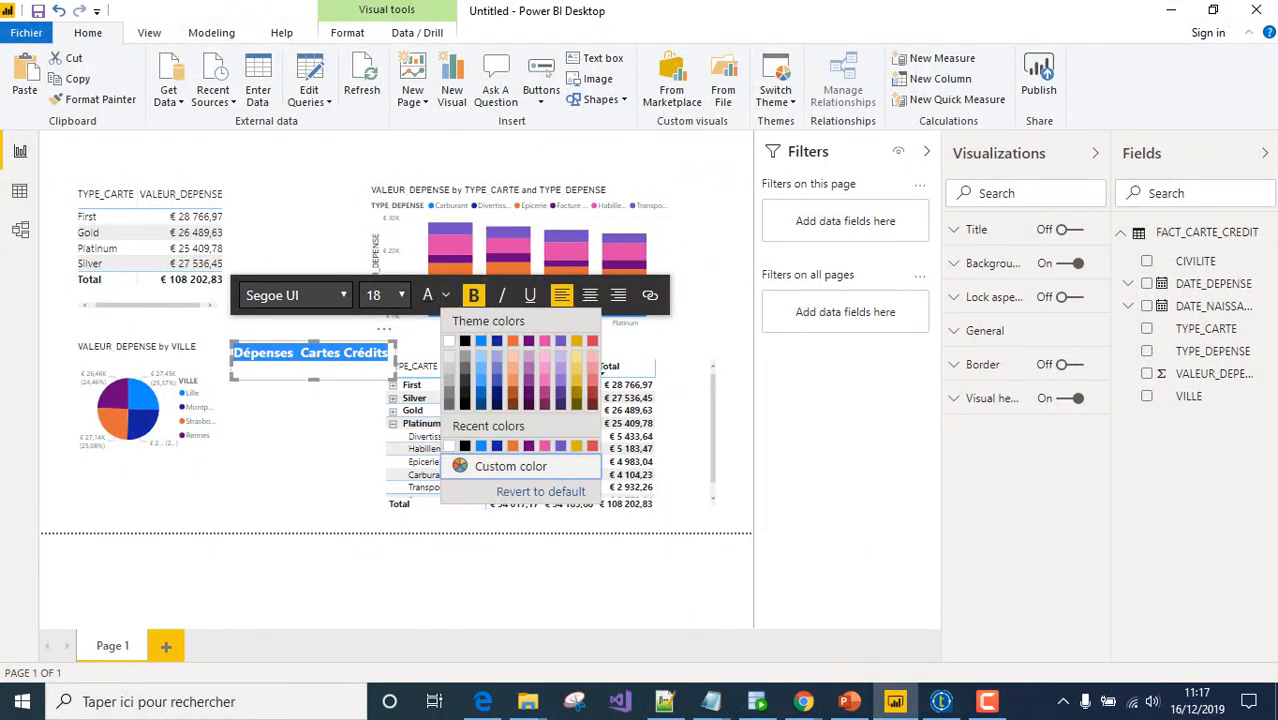
{"action": "left_click", "coordinate": [497, 404]}
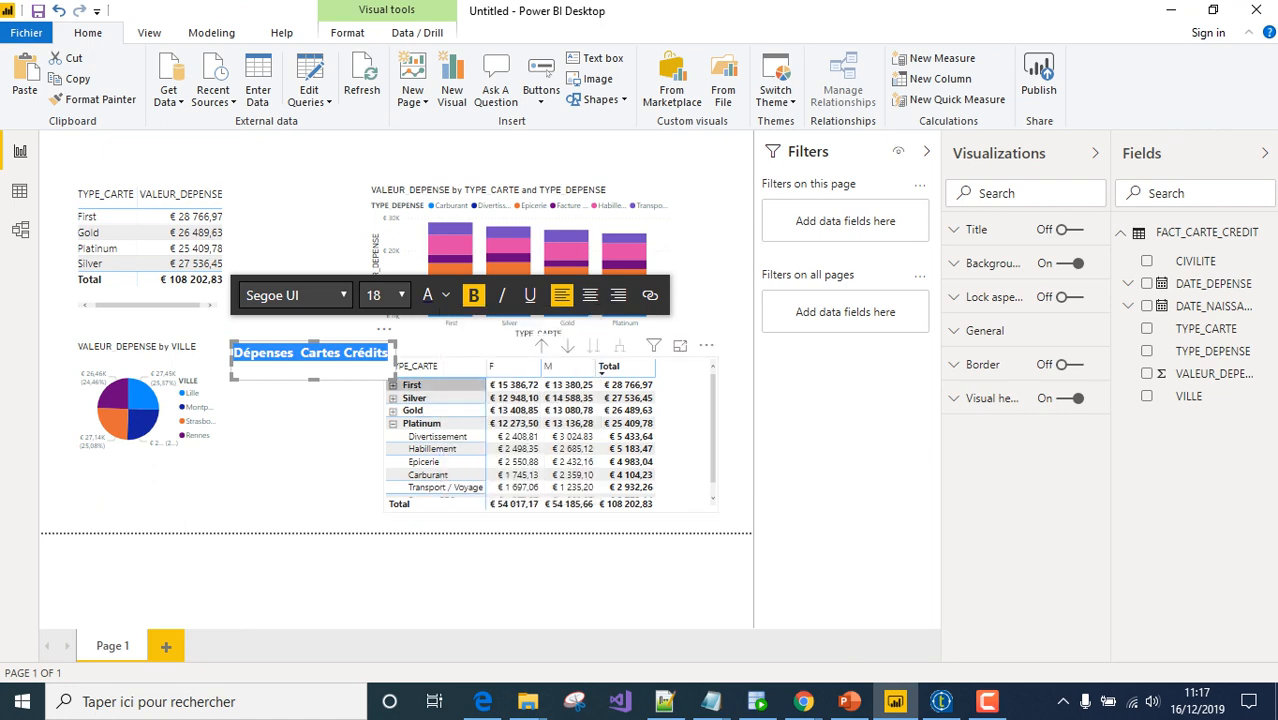
{"action": "left_click_drag", "start_coordinate": [314, 379], "coordinate": [314, 369]}
{"action": "left_click", "coordinate": [306, 437]}
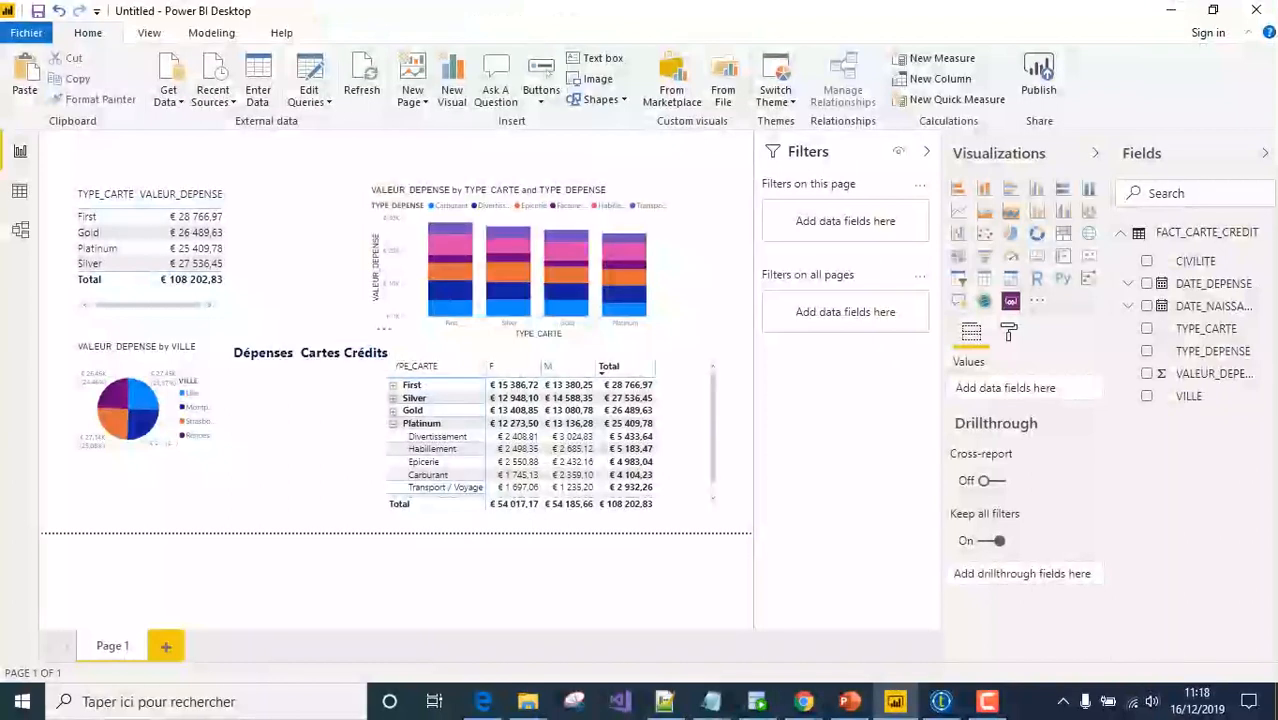
Move the title to the top of the page and drop a VALEUR_DEPENSE visual beside it
{"action": "left_click_drag", "start_coordinate": [385, 328], "coordinate": [357, 133]}
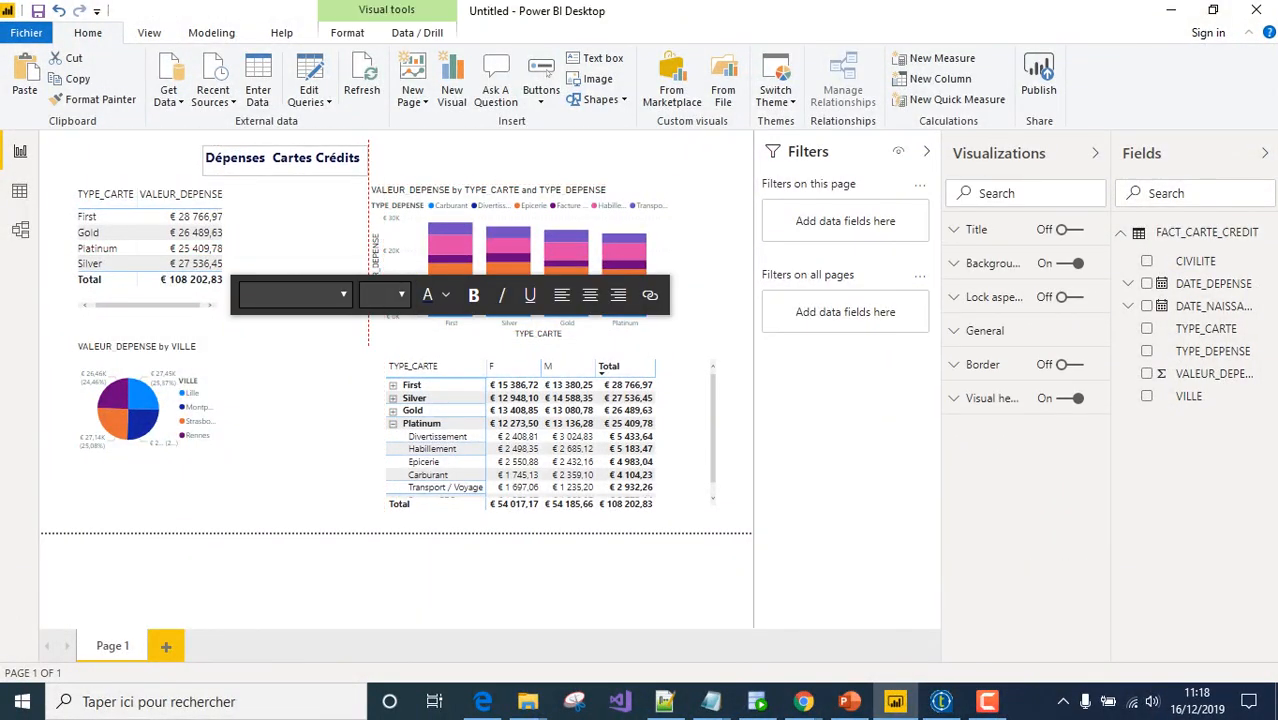
{"action": "left_click", "coordinate": [413, 156]}
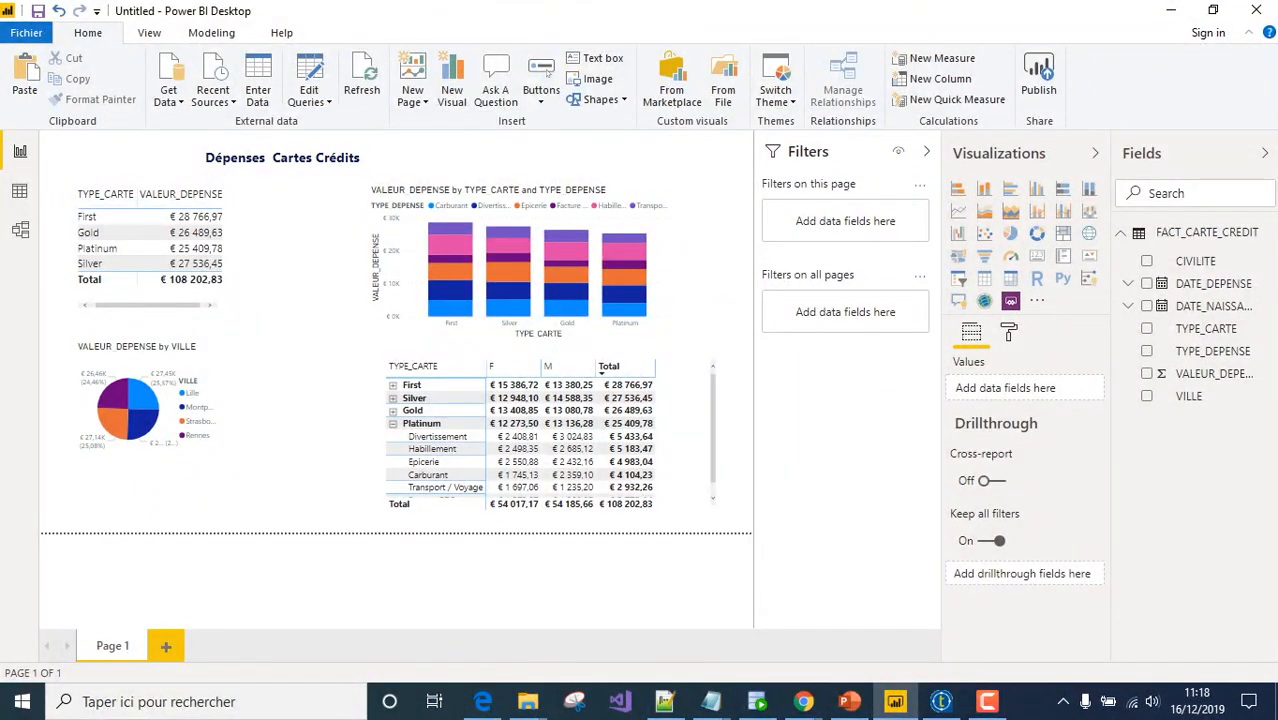
{"action": "left_click_drag", "start_coordinate": [1213, 373], "coordinate": [432, 153]}
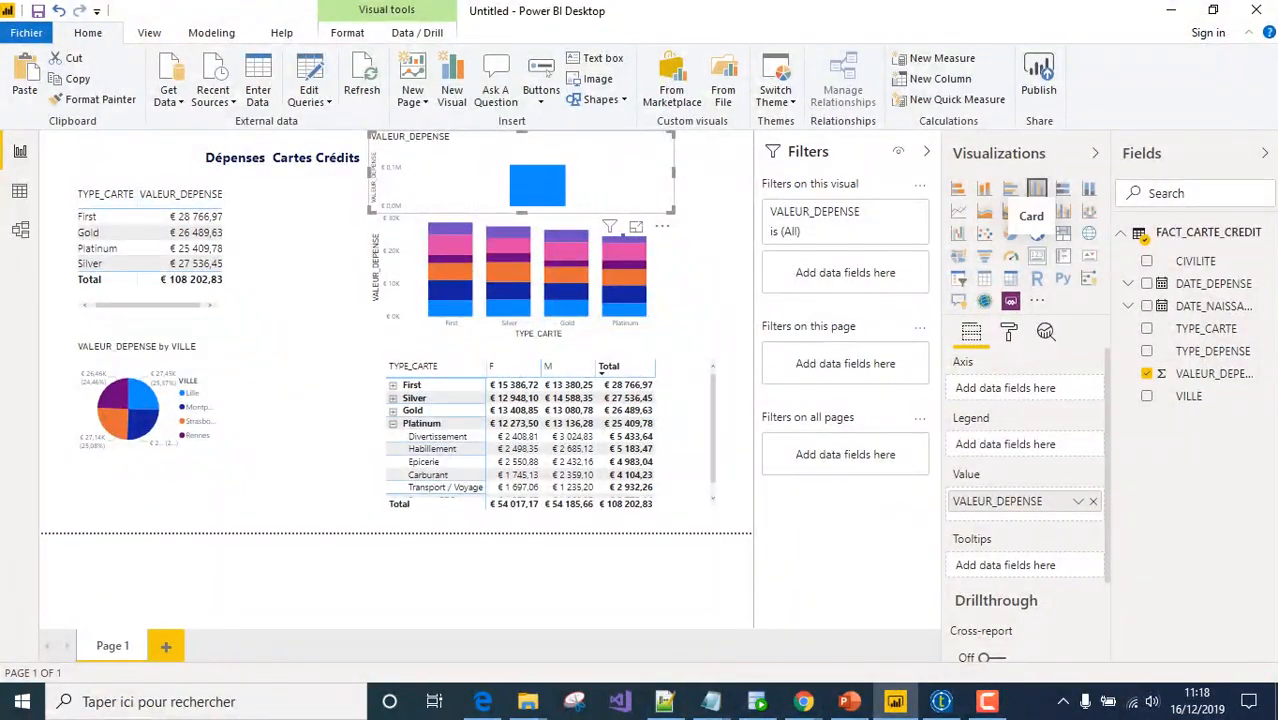
Convert the new visual to a card showing € 108,20K and shrink its height
{"action": "left_click", "coordinate": [1037, 189]}
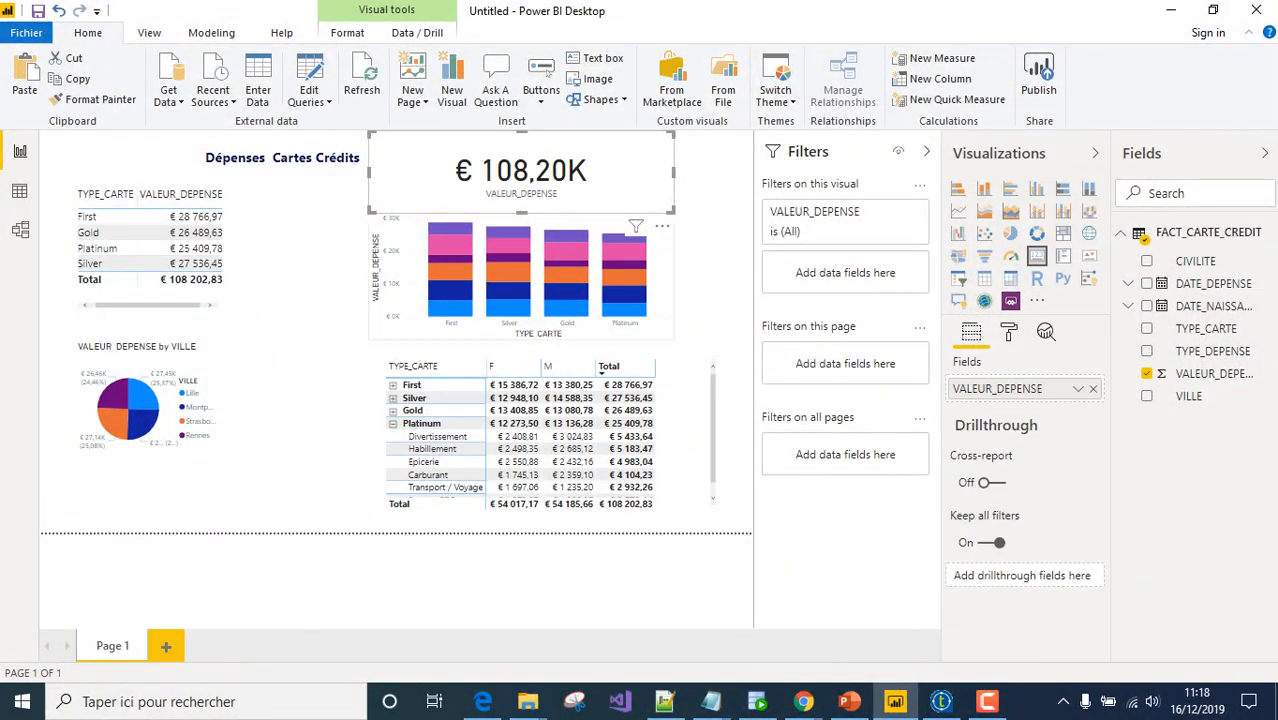
{"action": "left_click_drag", "start_coordinate": [521, 212], "coordinate": [521, 175]}
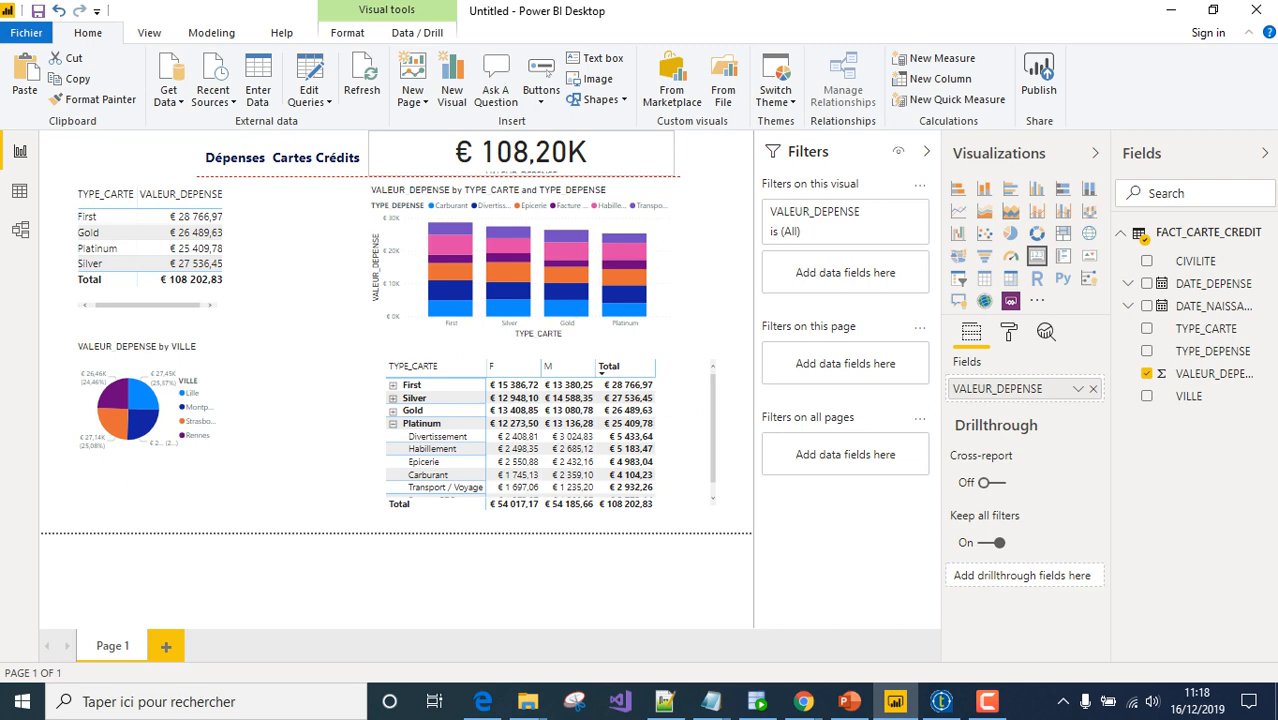
{"action": "left_click_drag", "start_coordinate": [521, 175], "coordinate": [521, 176]}
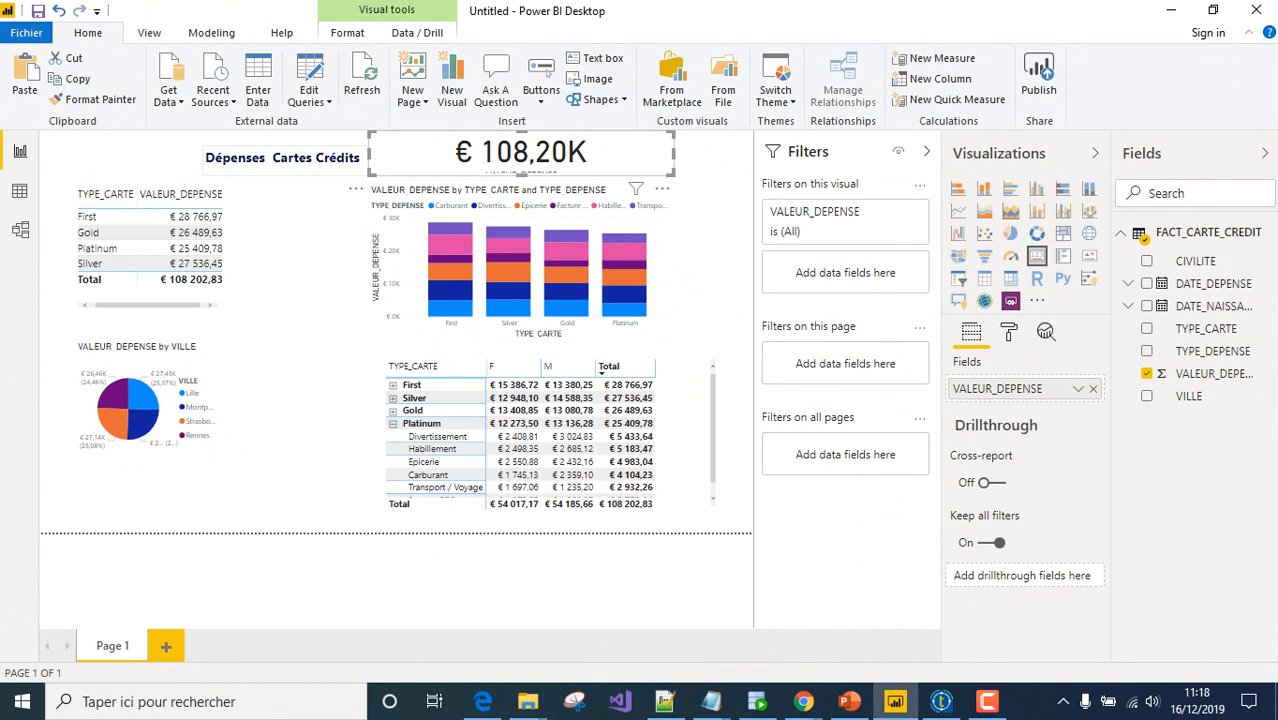
Enlarge the title text to 20 pt and widen its box so the title fits
{"action": "left_click", "coordinate": [298, 262]}
{"action": "left_click", "coordinate": [281, 158]}
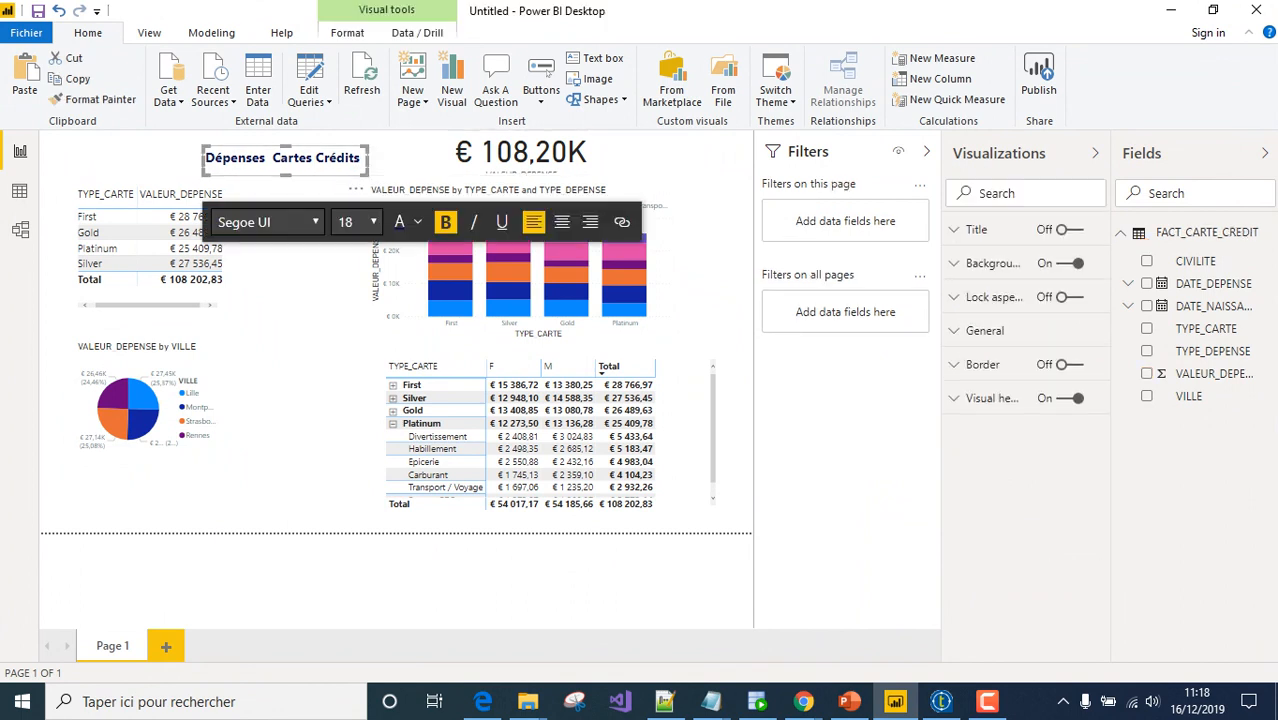
{"action": "left_click_drag", "start_coordinate": [360, 158], "coordinate": [204, 158]}
{"action": "left_click", "coordinate": [356, 158]}
{"action": "left_click", "coordinate": [358, 222]}
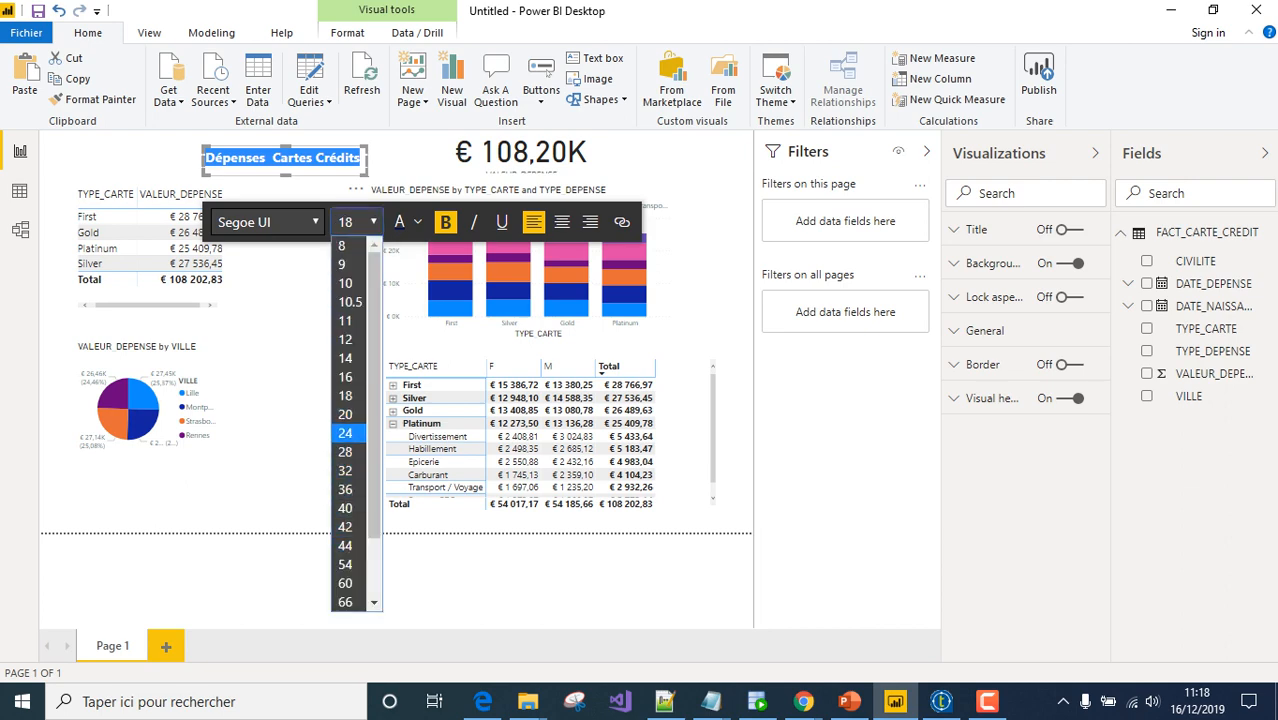
{"action": "left_click", "coordinate": [345, 414]}
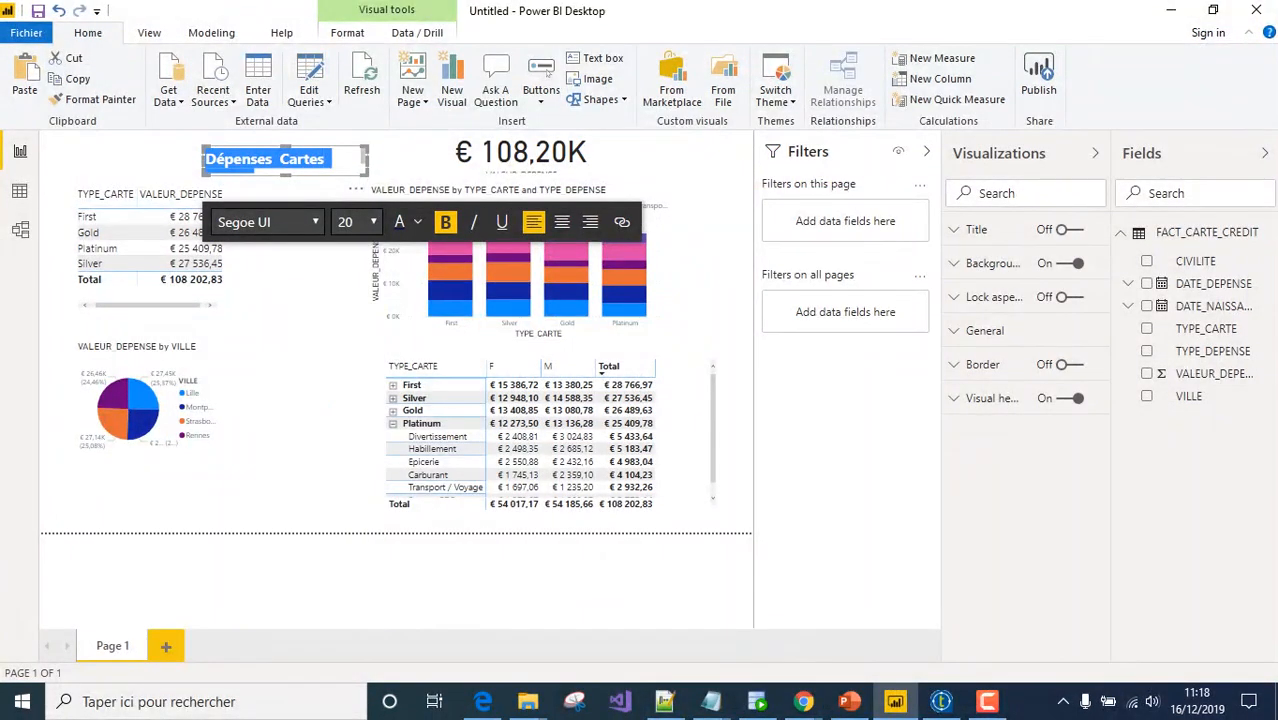
{"action": "left_click_drag", "start_coordinate": [366, 160], "coordinate": [396, 160]}
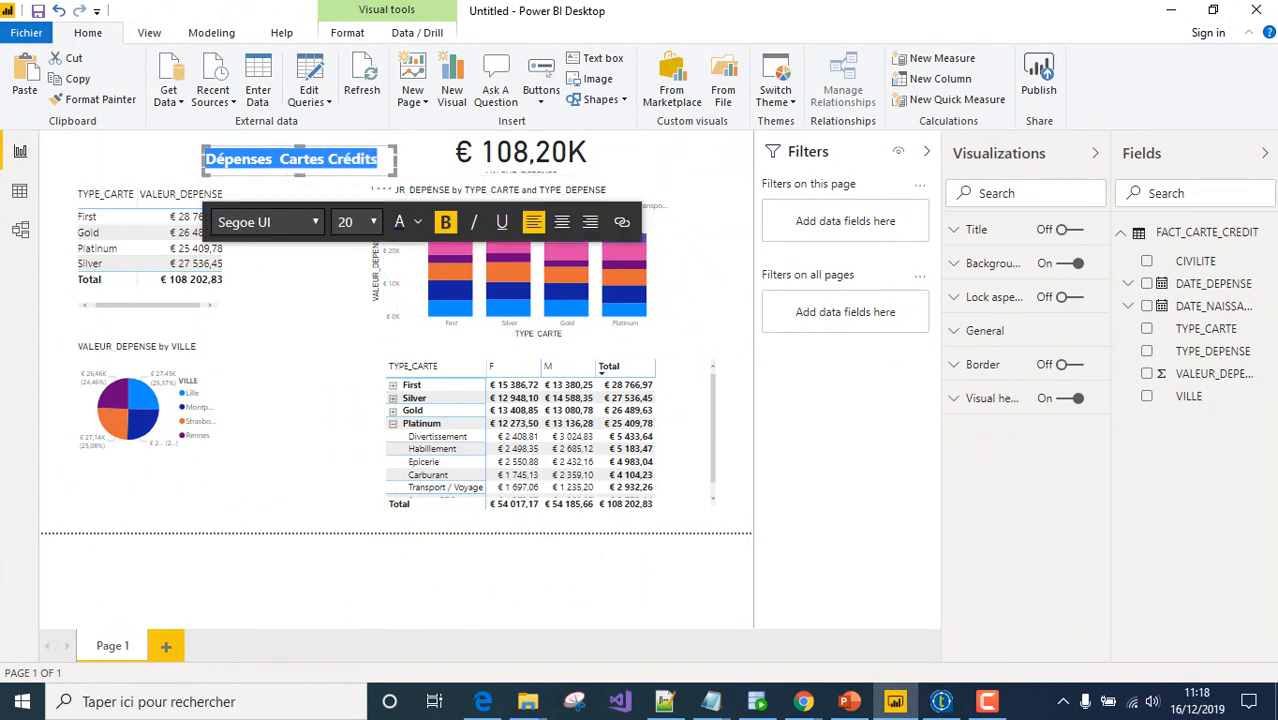
{"action": "left_click", "coordinate": [303, 310]}
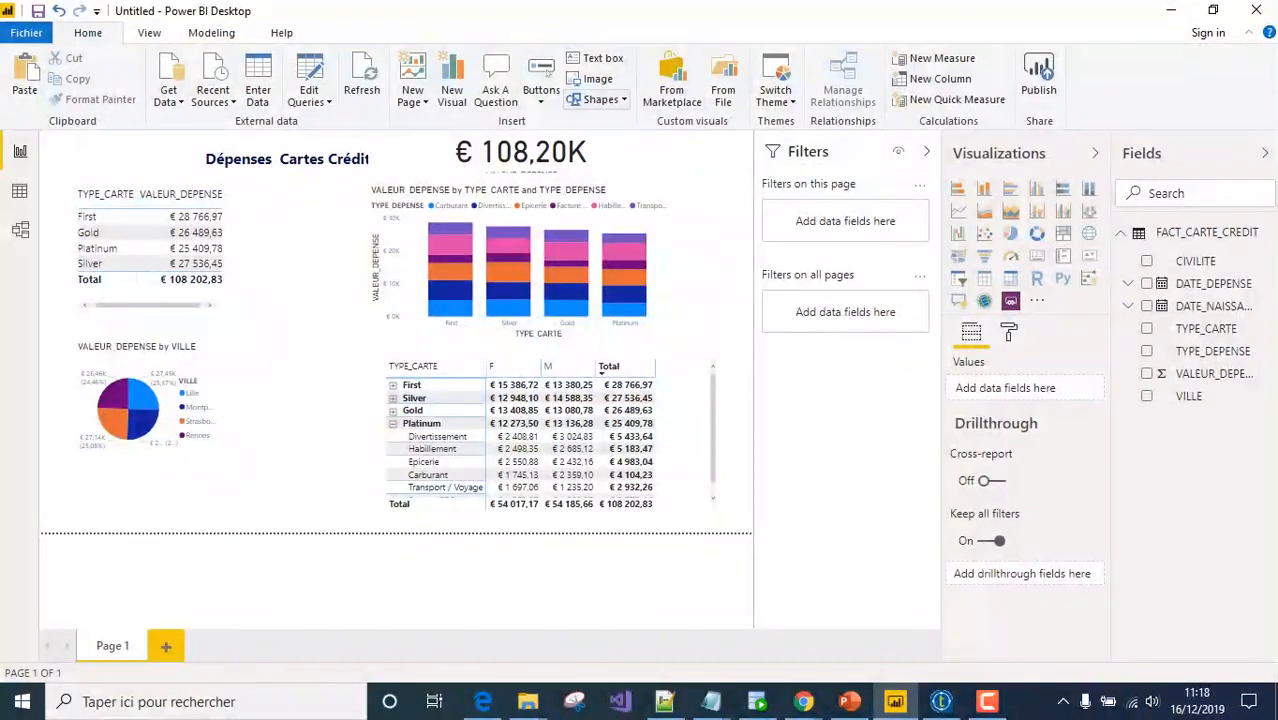
Insert a line shape, lengthen it and place it between the left and right visuals
{"action": "left_click", "coordinate": [600, 99]}
{"action": "left_click", "coordinate": [605, 163]}
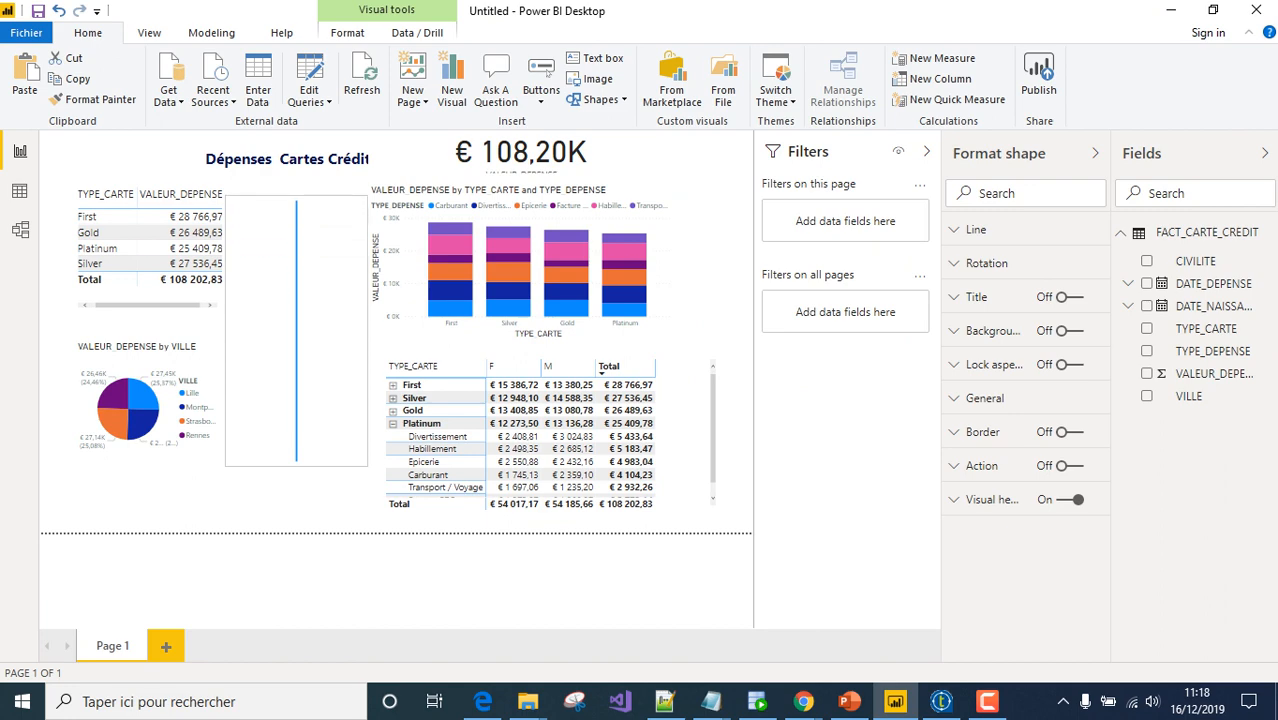
{"action": "left_click_drag", "start_coordinate": [297, 464], "coordinate": [297, 510]}
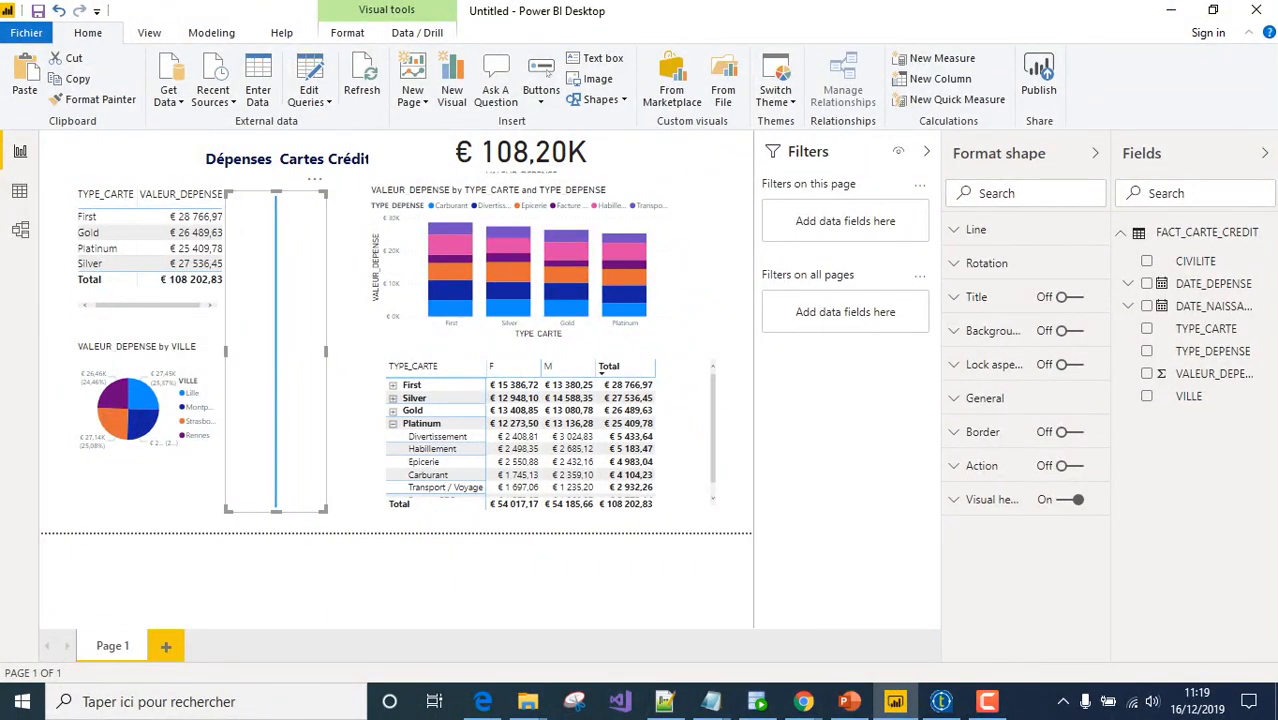
{"action": "left_click_drag", "start_coordinate": [226, 352], "coordinate": [266, 352]}
{"action": "left_click", "coordinate": [250, 380]}
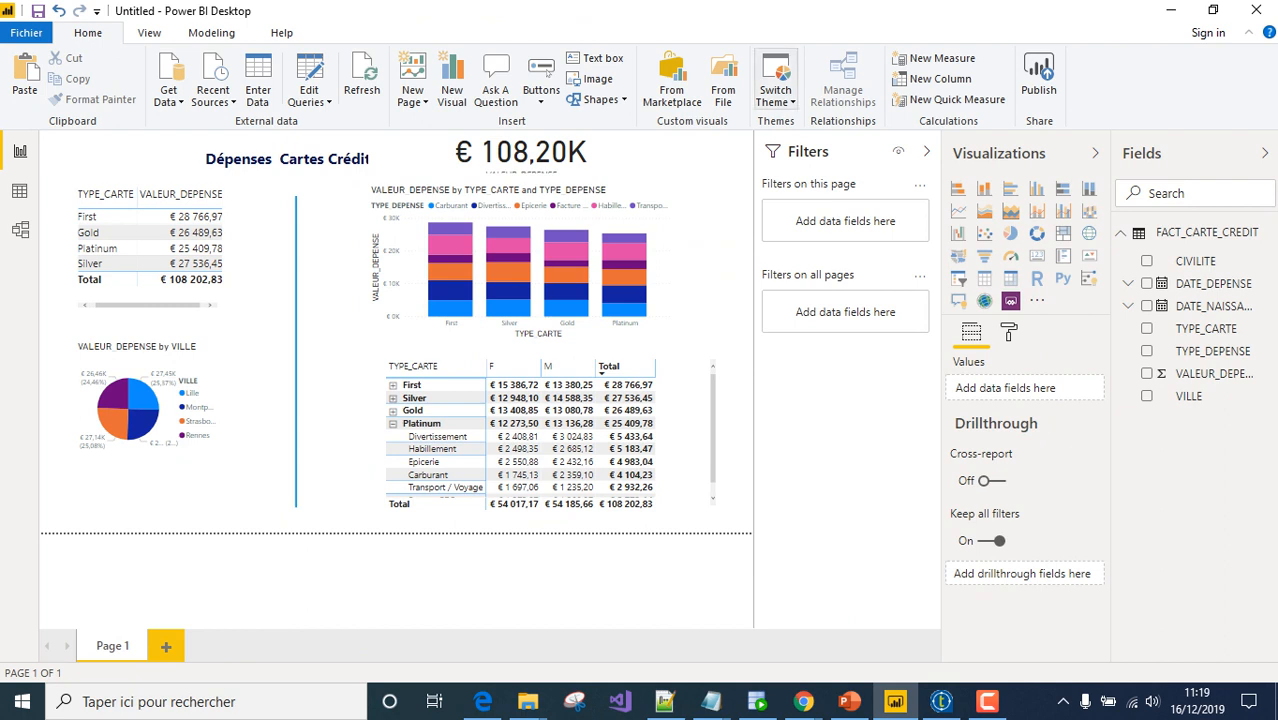
{"action": "left_click", "coordinate": [776, 80]}
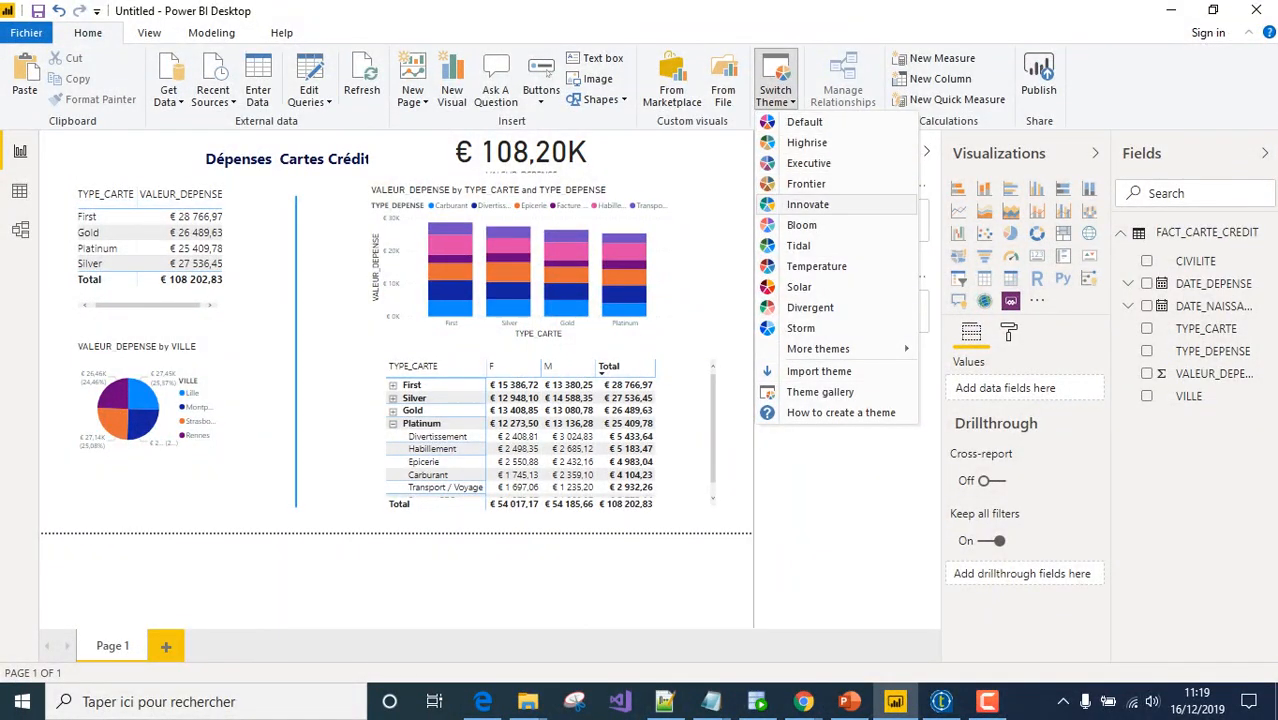
Try the dark Innovate theme, then apply the orange and pink Solar theme
{"action": "left_click", "coordinate": [808, 204]}
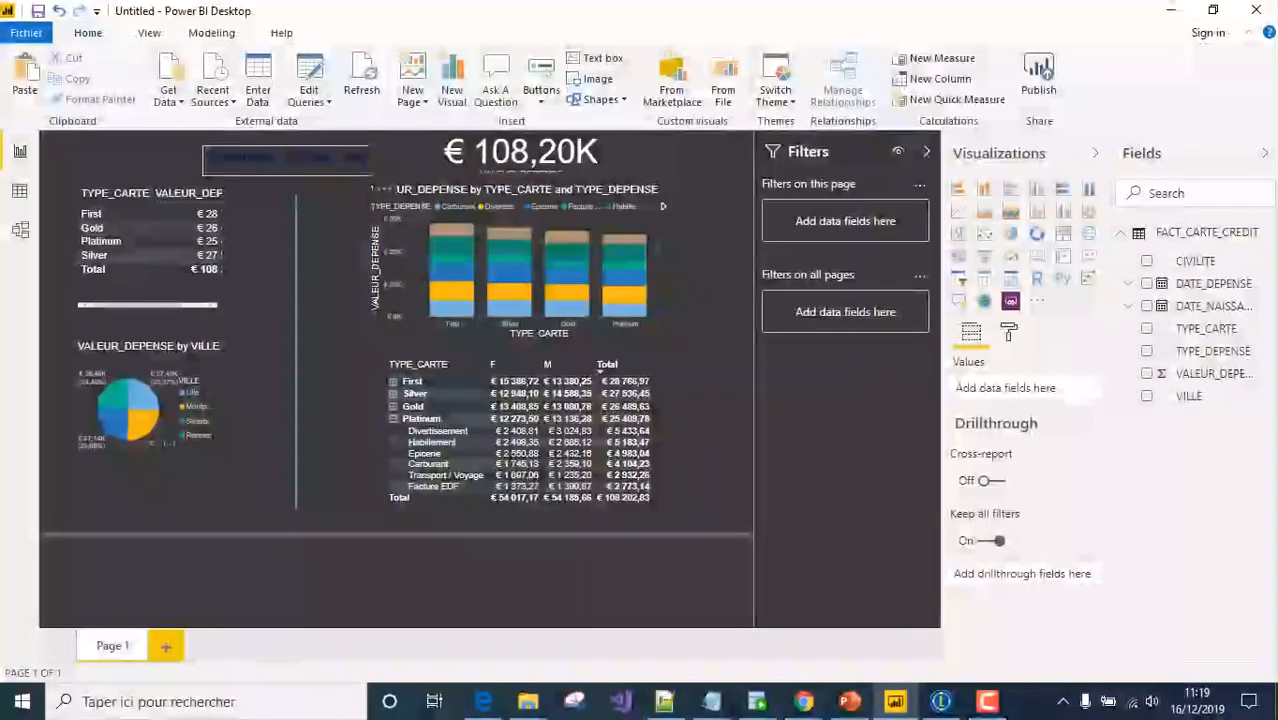
{"action": "left_click", "coordinate": [775, 80]}
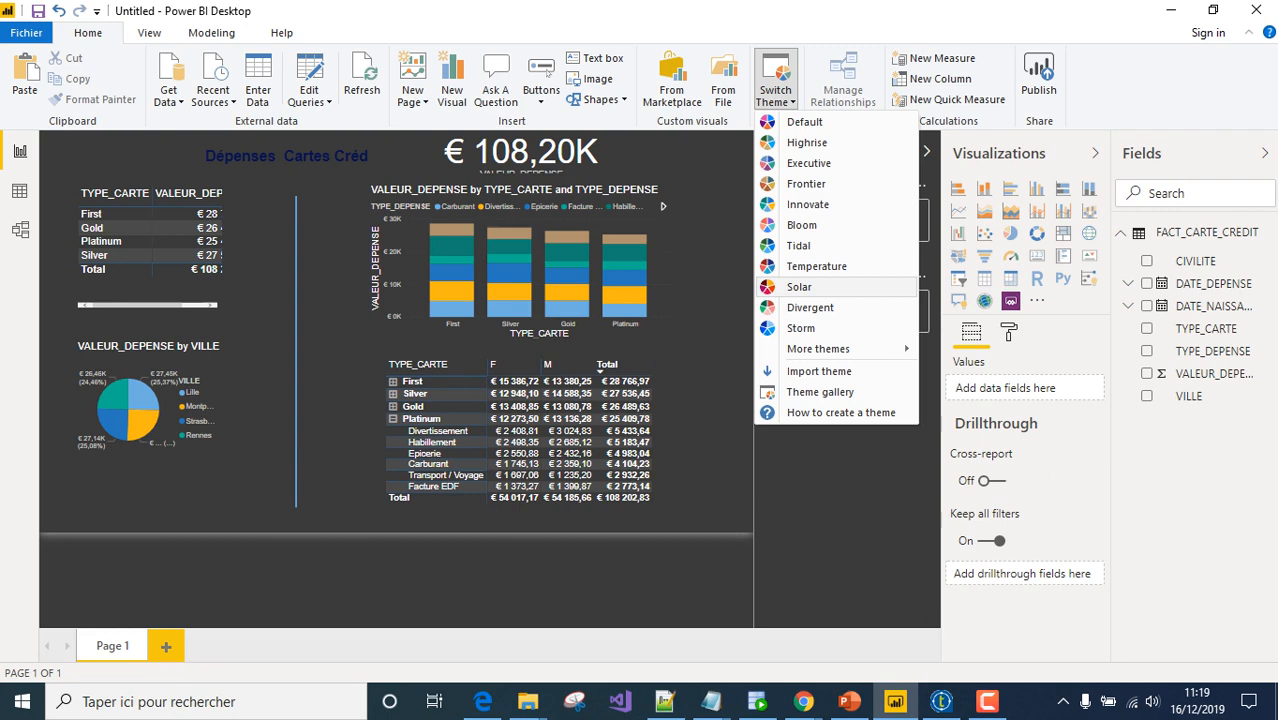
{"action": "left_click", "coordinate": [799, 287]}
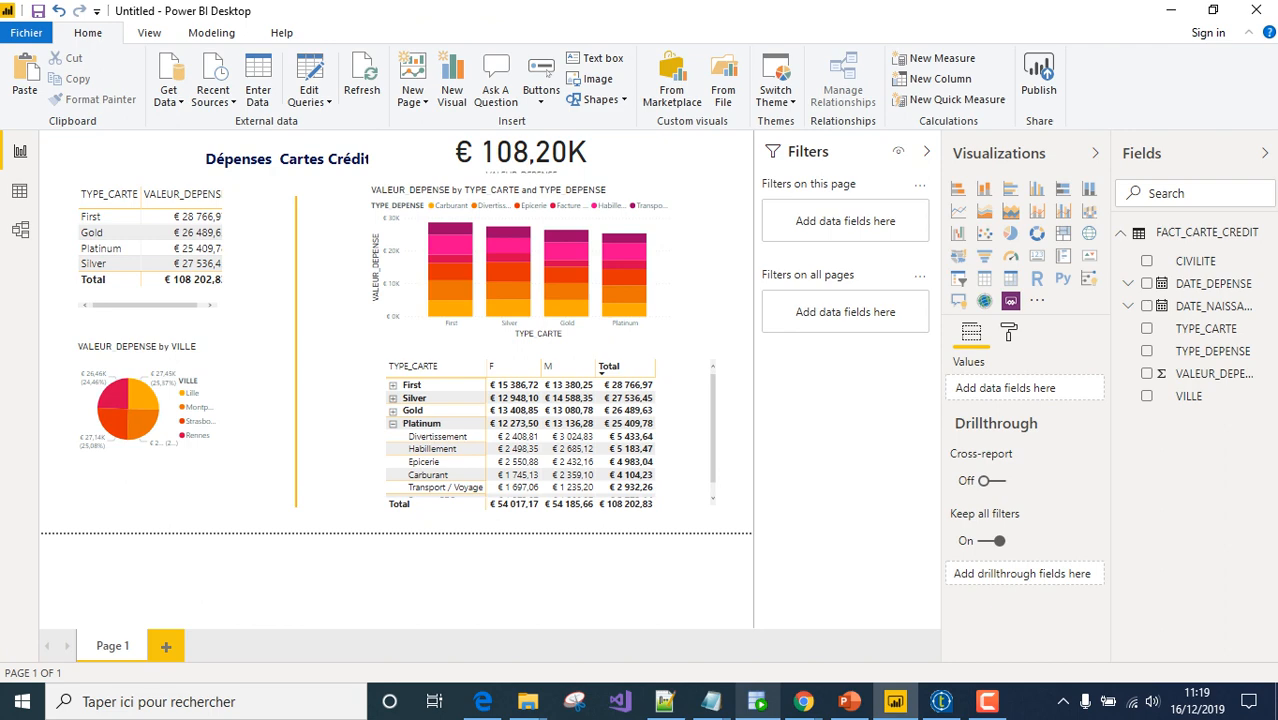
{"action": "mouse_move", "coordinate": [757, 702]}
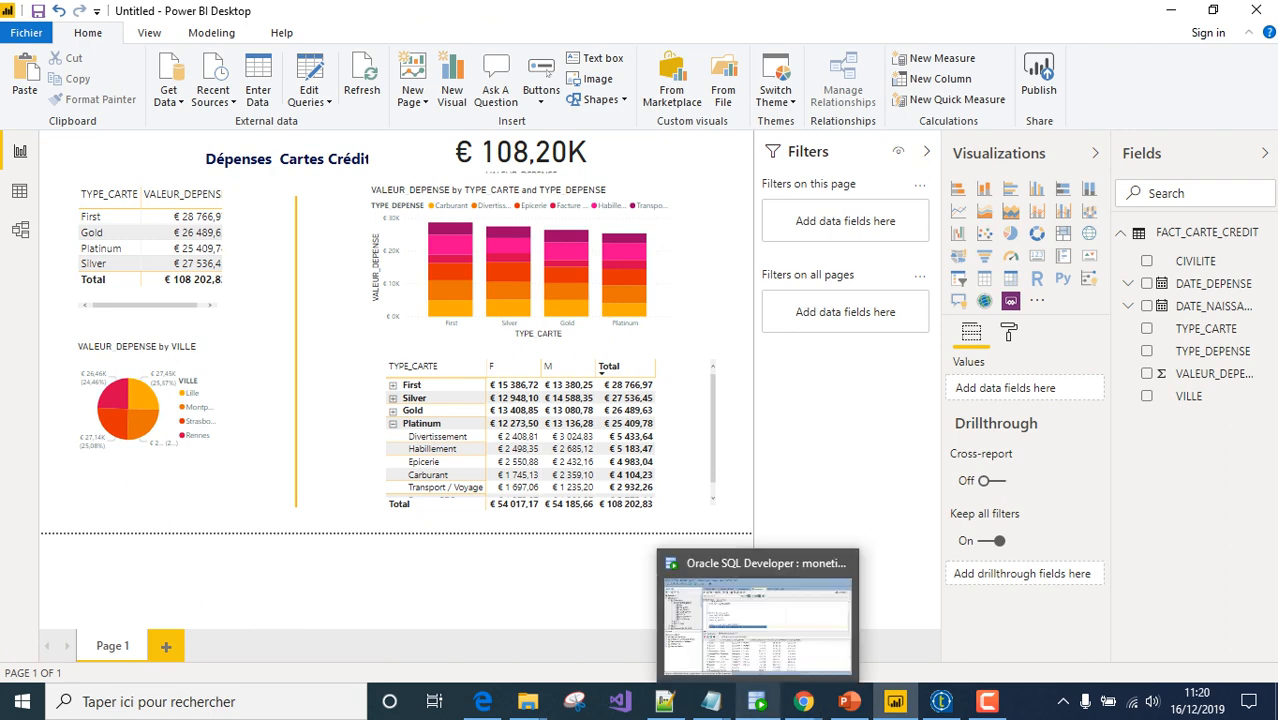
{"action": "mouse_move", "coordinate": [803, 702]}
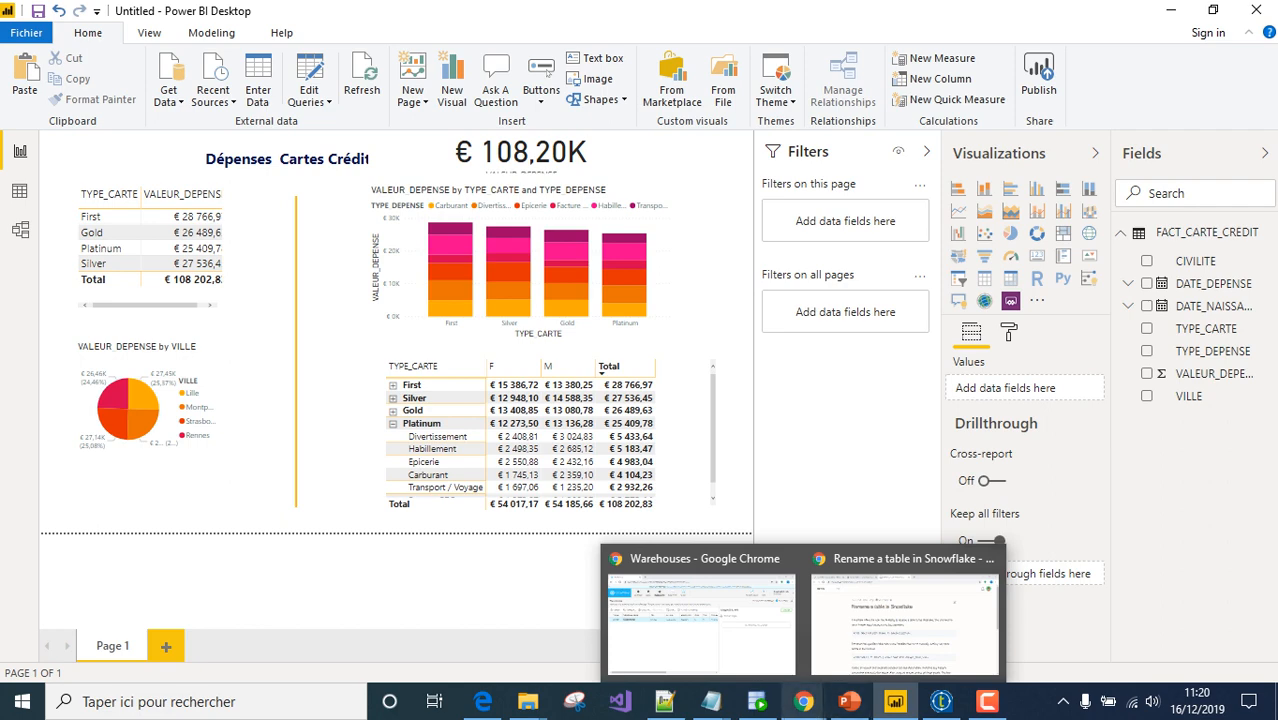
Return to the Snowflake worksheet with the 'select * from FACT_CARTE_CREDIT' query and add a new line below it
{"action": "left_click", "coordinate": [803, 702]}
{"action": "left_click", "coordinate": [702, 624]}
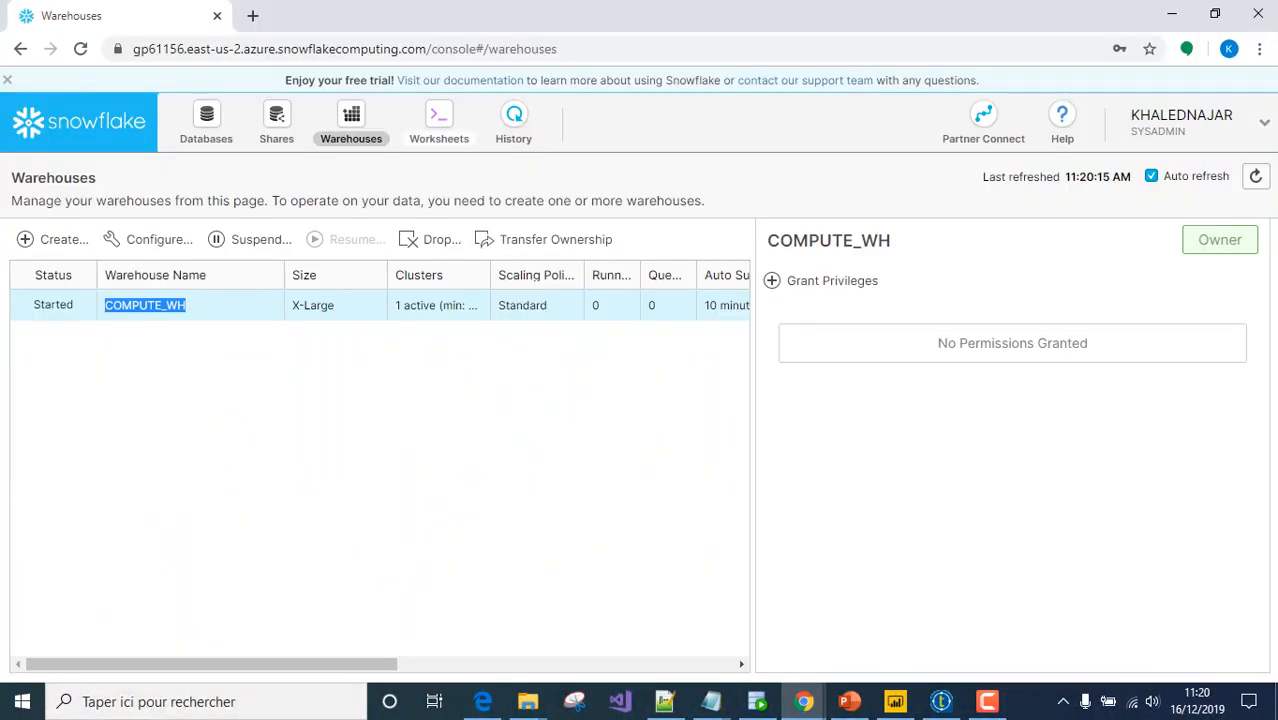
{"action": "left_click", "coordinate": [439, 124]}
{"action": "left_click", "coordinate": [530, 418]}
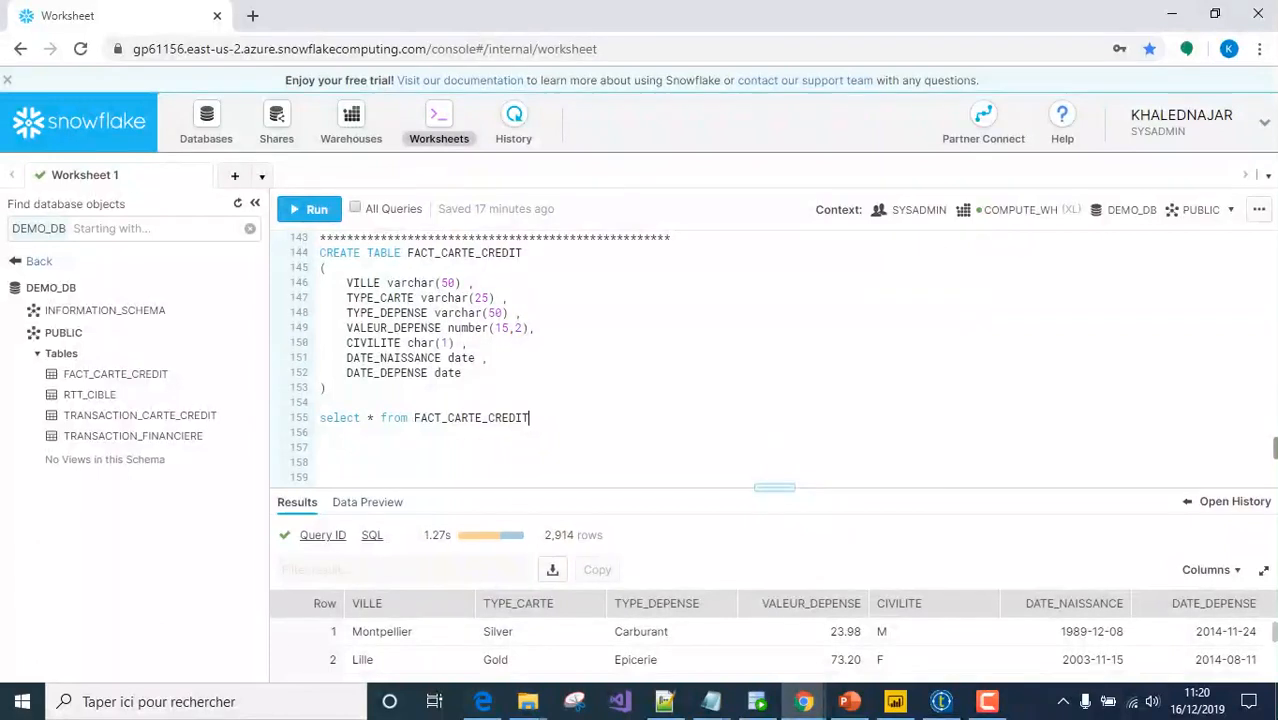
{"action": "key", "text": "Return"}
{"action": "key", "text": "Return"}
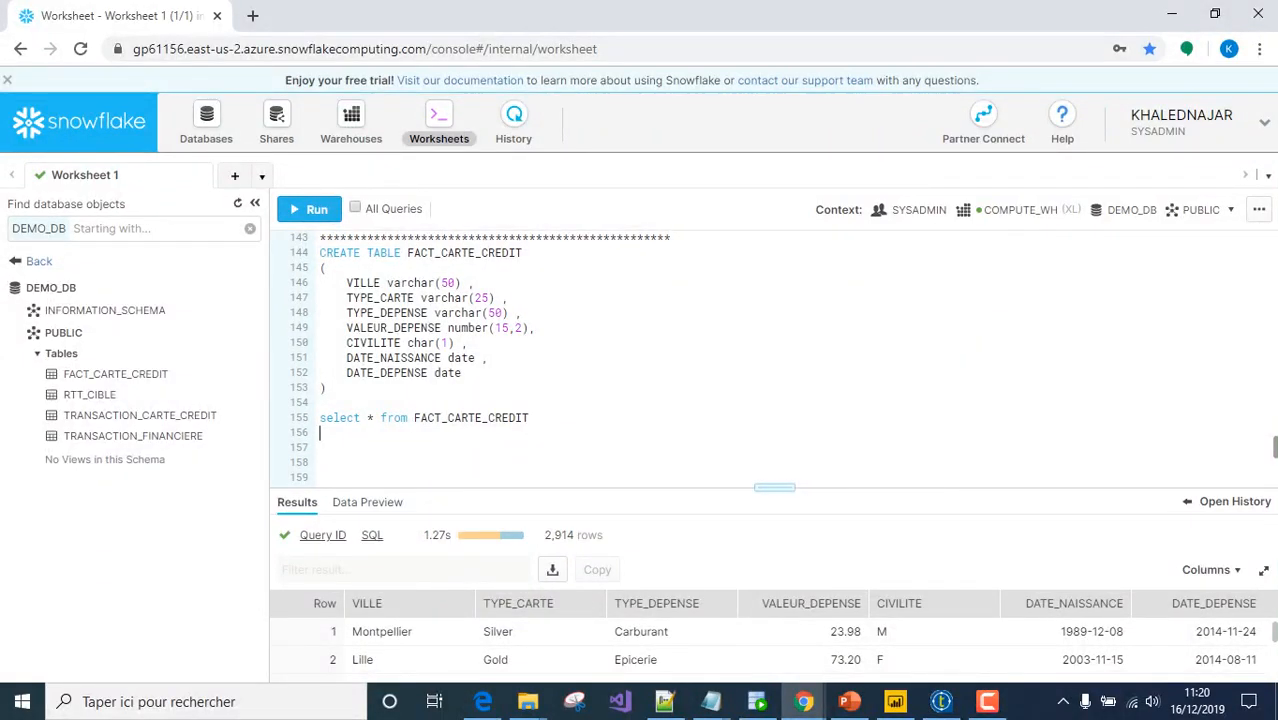
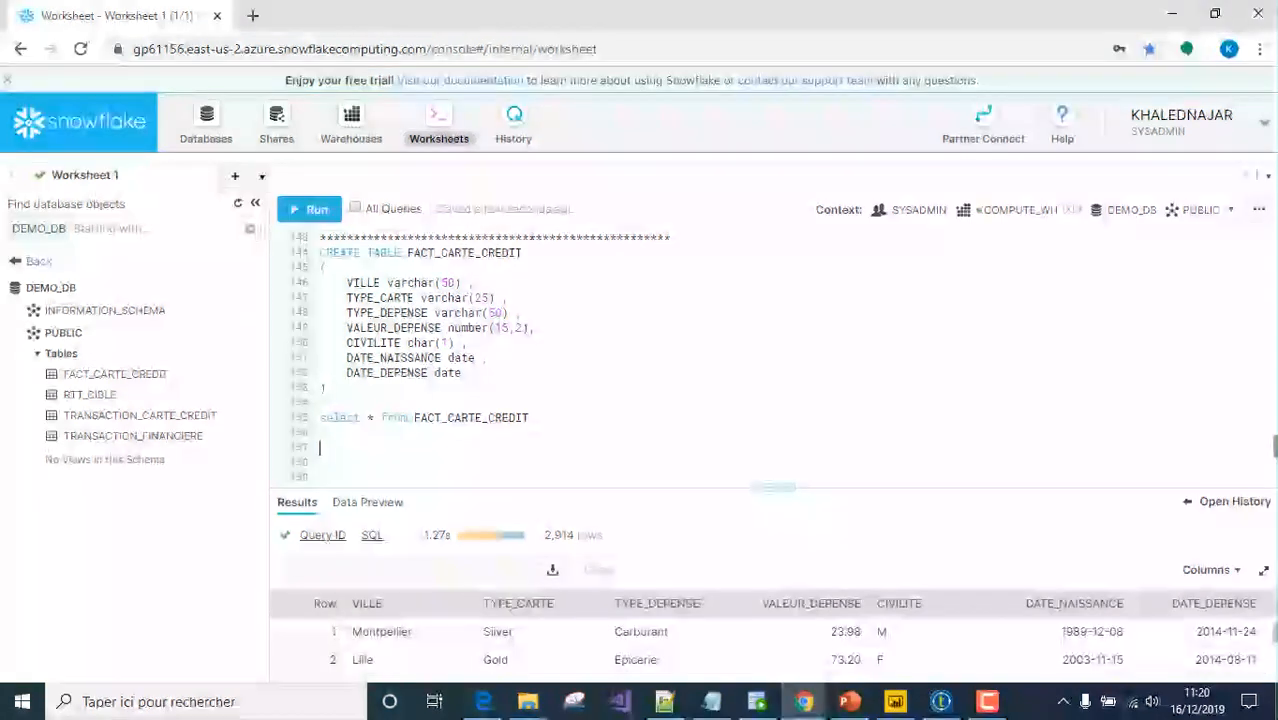
Write ALTER TABLE FACT_CARTE_CREDIT ADD seniorite varchar(20) on a new worksheet line
{"action": "type", "text": "l"}
{"action": "key", "text": "BackSpace"}
{"action": "type", "text": "alter table"}
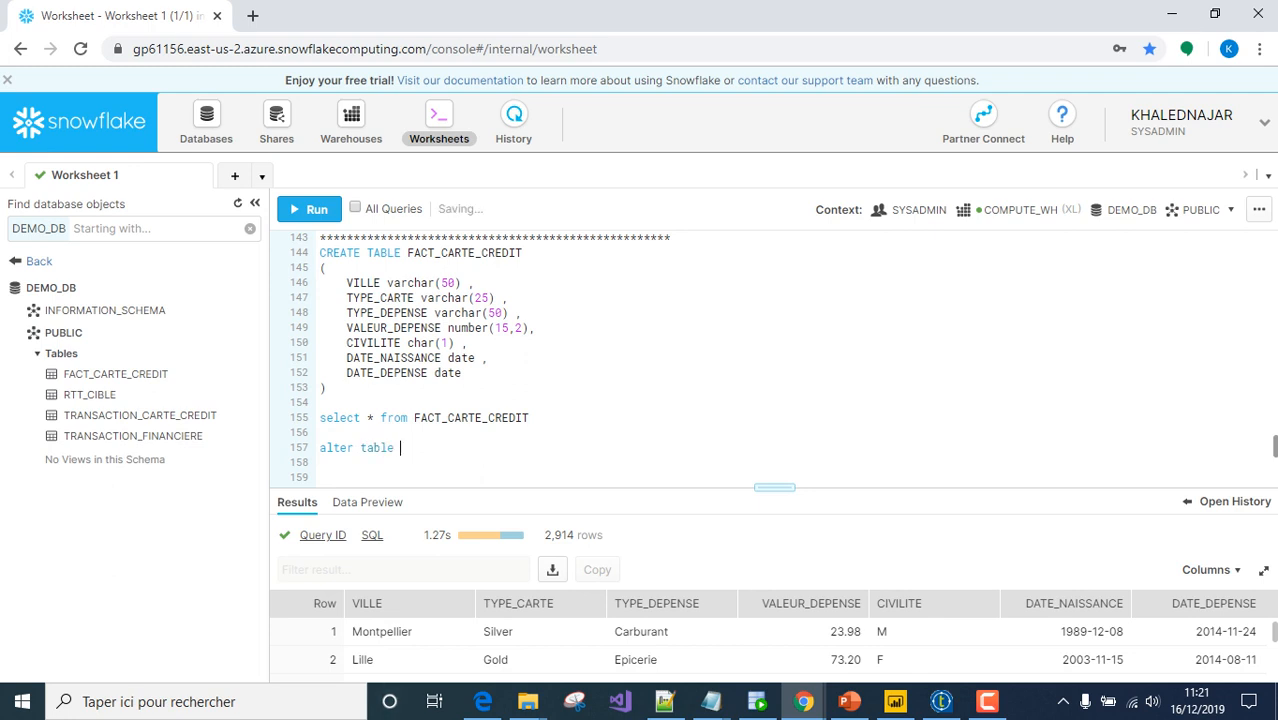
{"action": "double_click", "coordinate": [454, 417]}
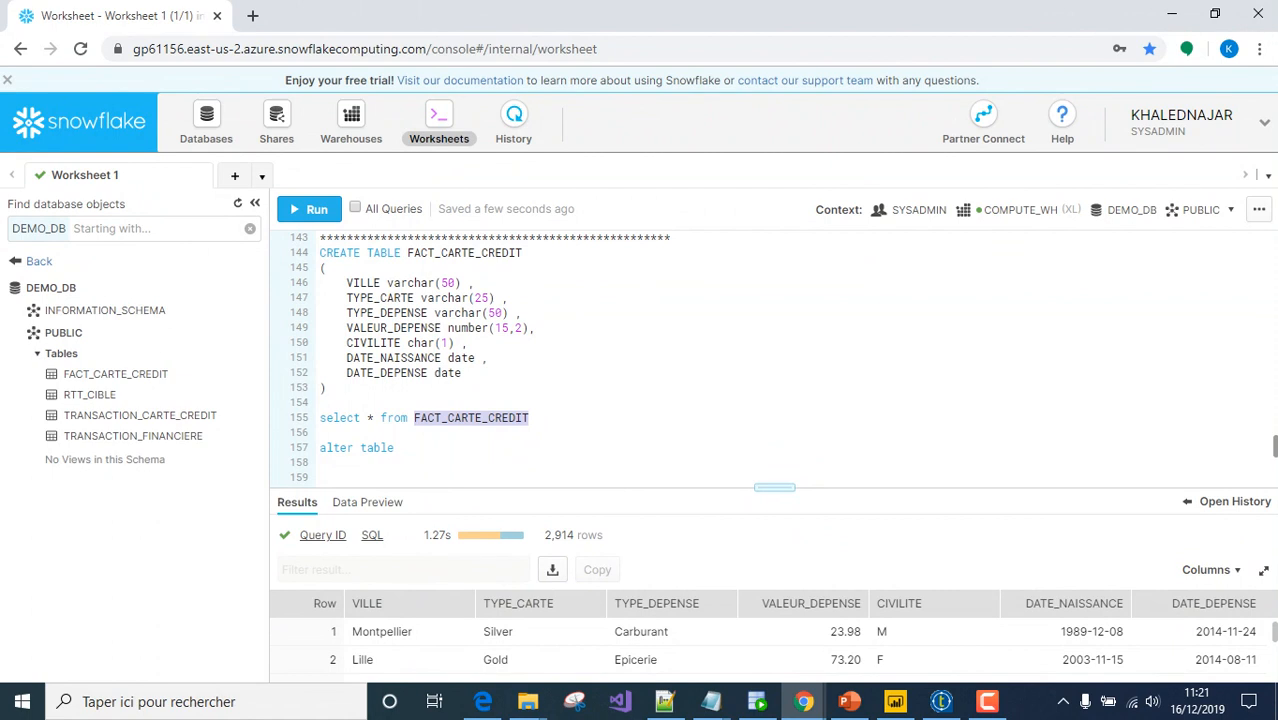
{"action": "type", "text": "FACT_CARTE_CREDIT"}
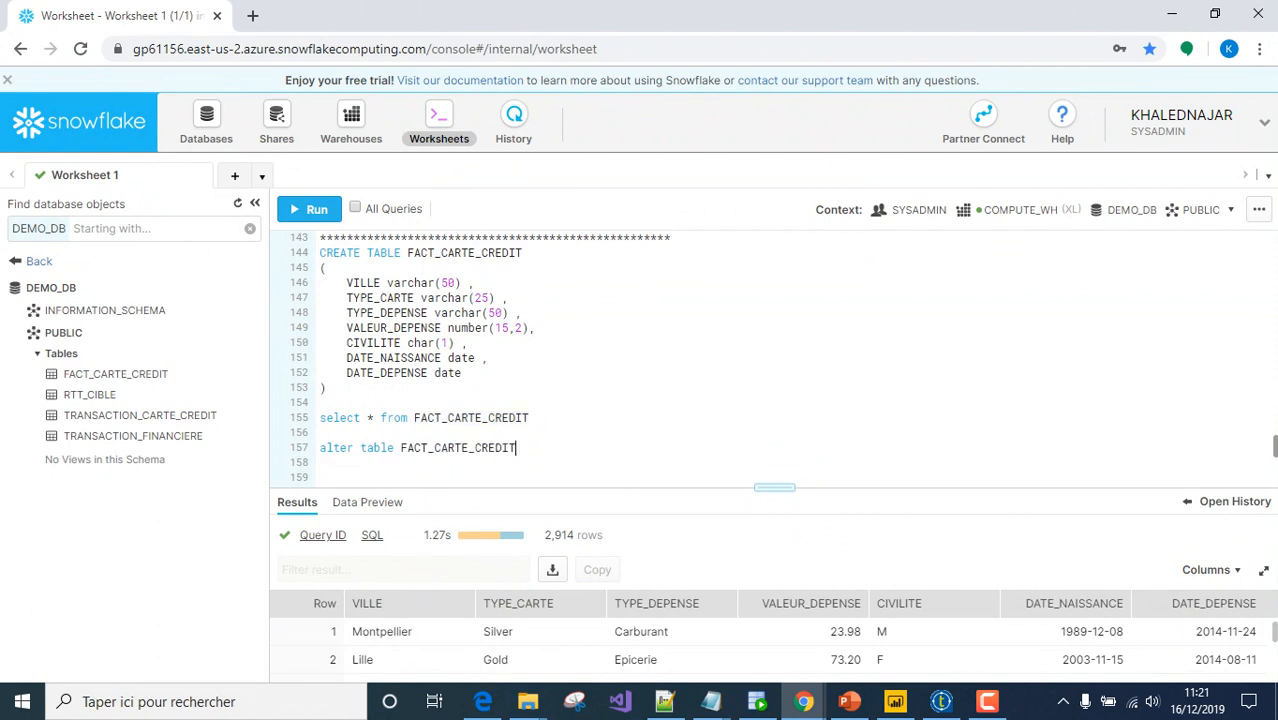
{"action": "type", "text": "add "}
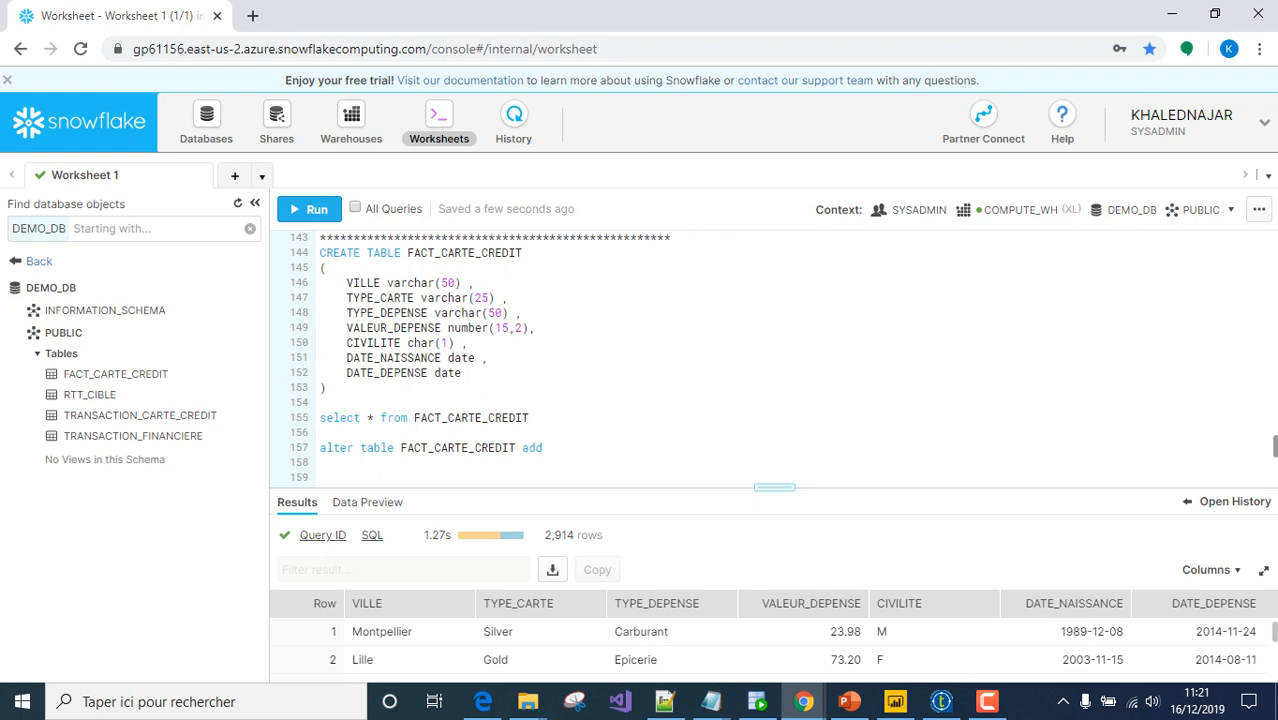
{"action": "type", "text": "s"}
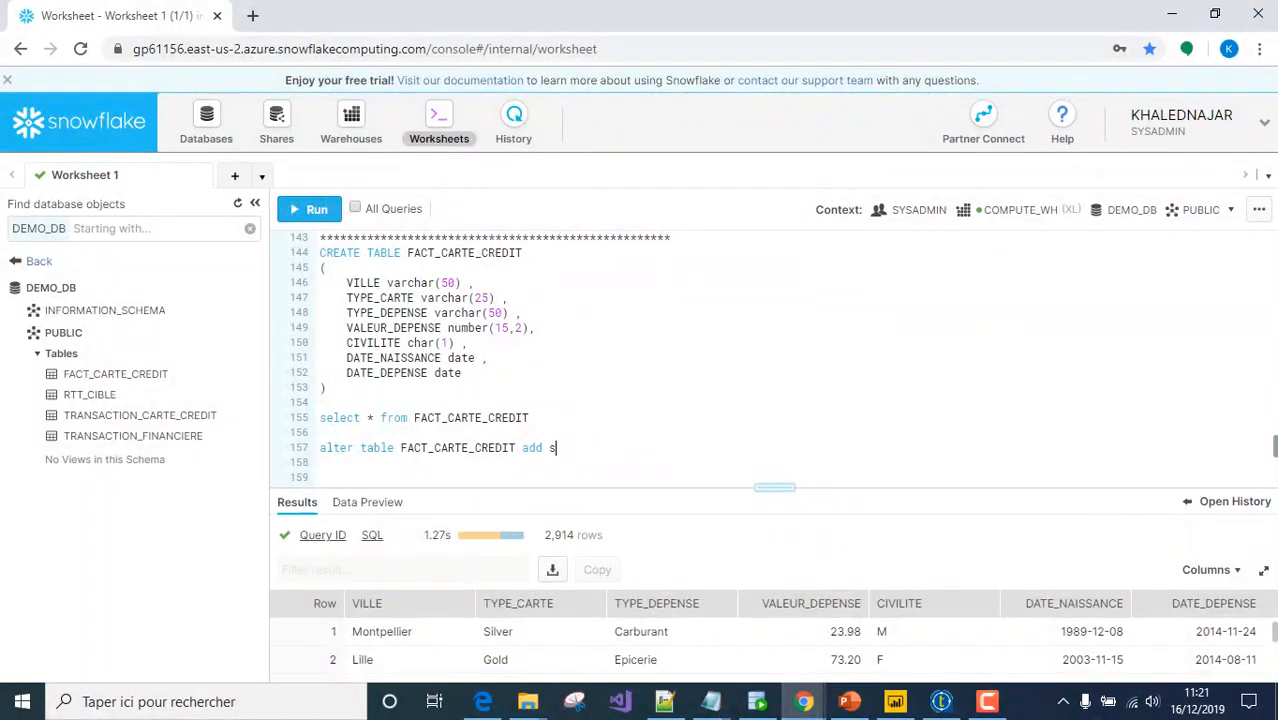
{"action": "type", "text": "eniorite varch"}
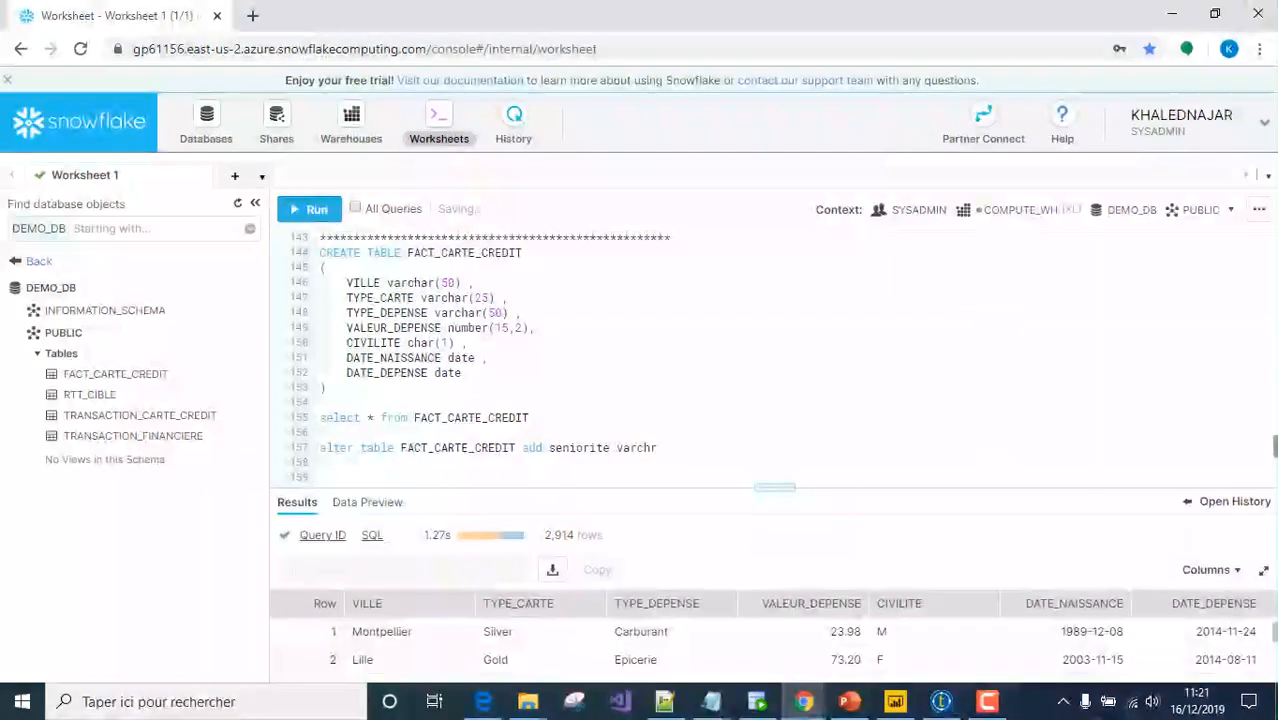
{"action": "type", "text": "ar("}
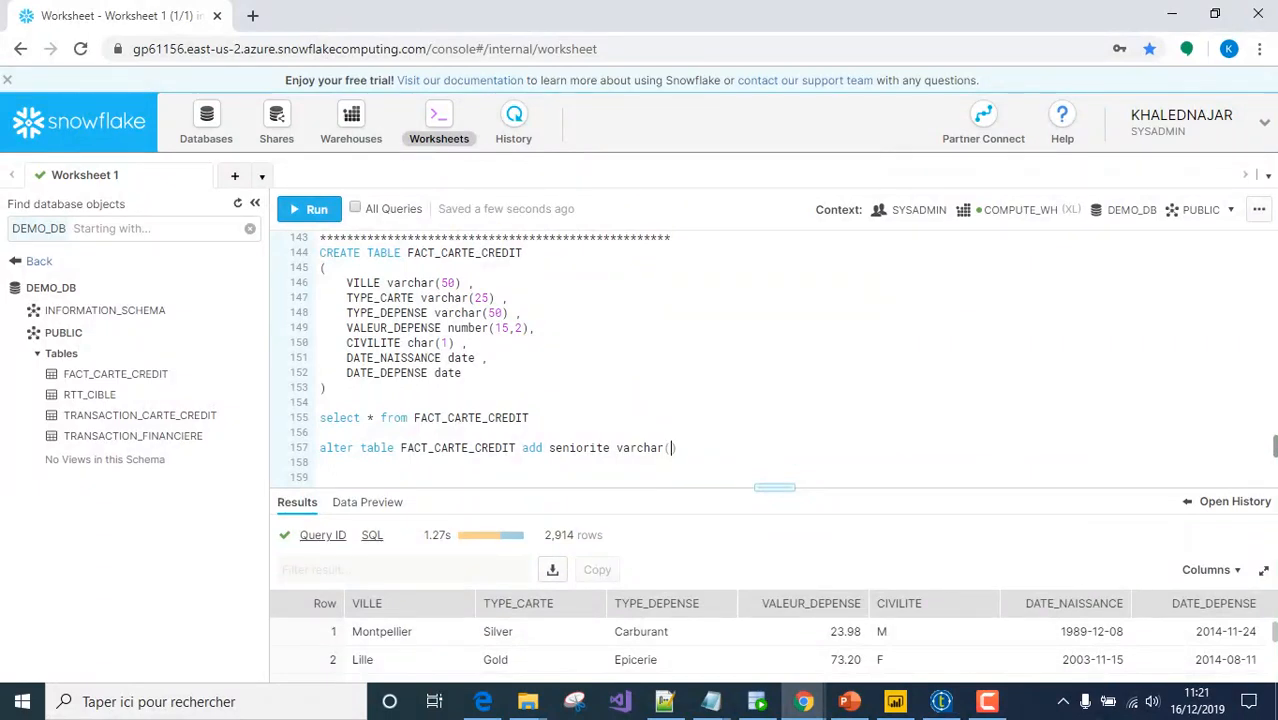
{"action": "type", "text": "20"}
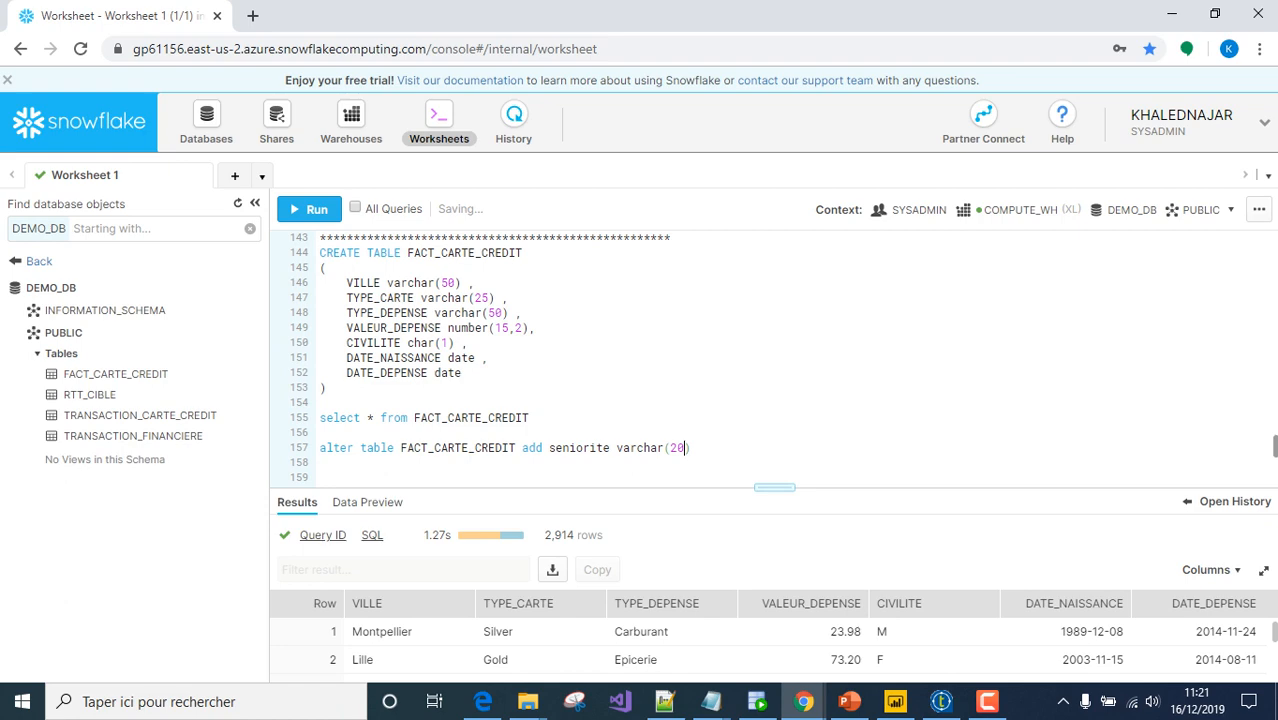
Run the ALTER TABLE statement, confirming the prompt, and add a blank line below it
{"action": "left_click_drag", "start_coordinate": [692, 448], "coordinate": [320, 449]}
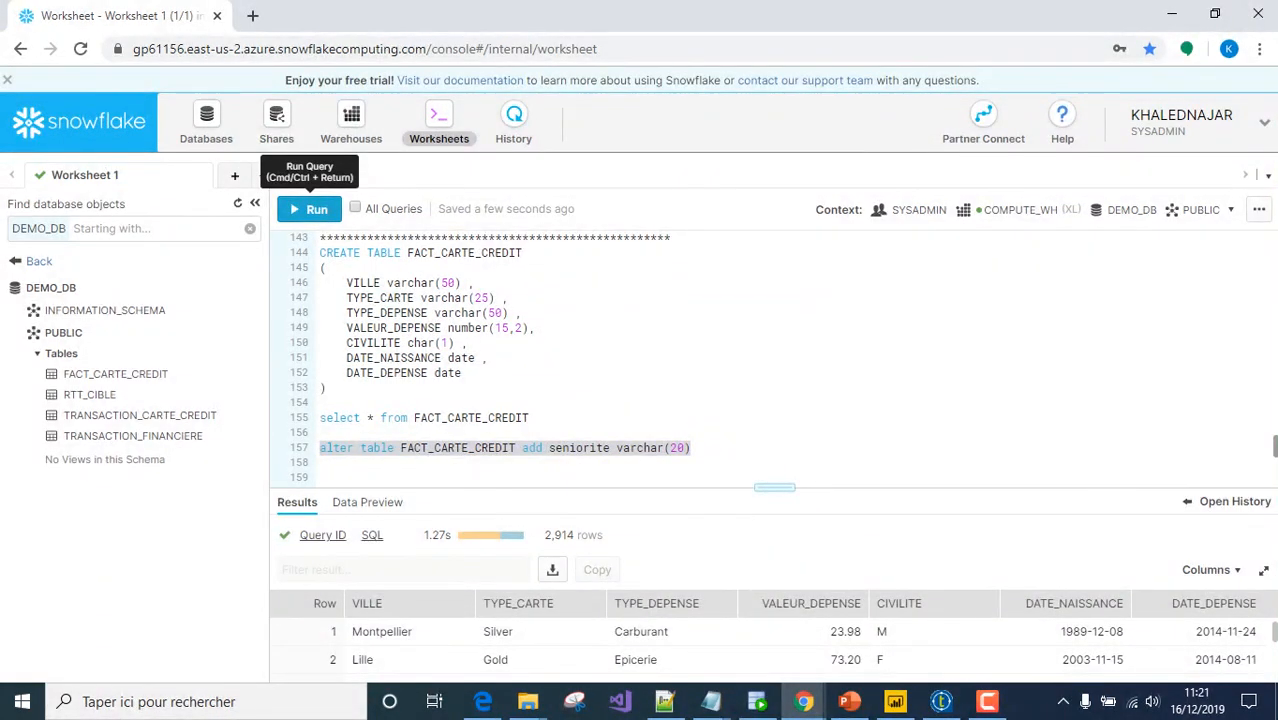
{"action": "left_click", "coordinate": [310, 208]}
{"action": "left_click", "coordinate": [836, 496]}
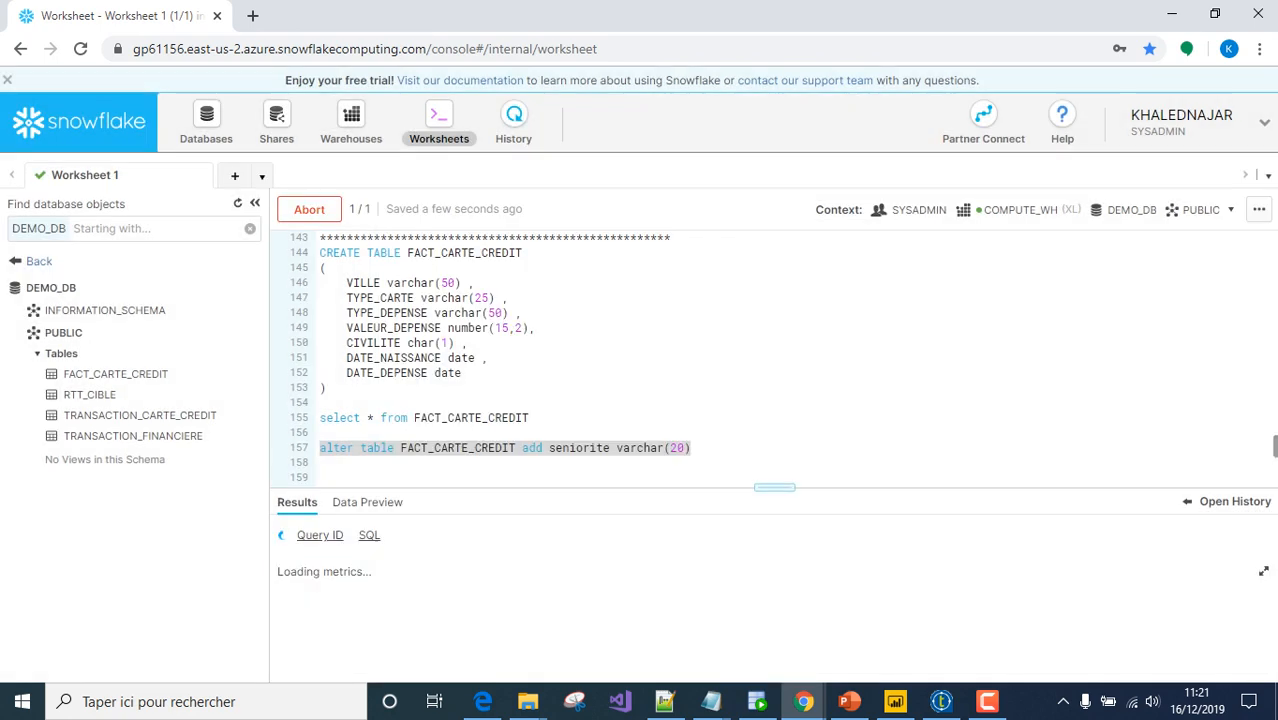
{"action": "left_click", "coordinate": [692, 448]}
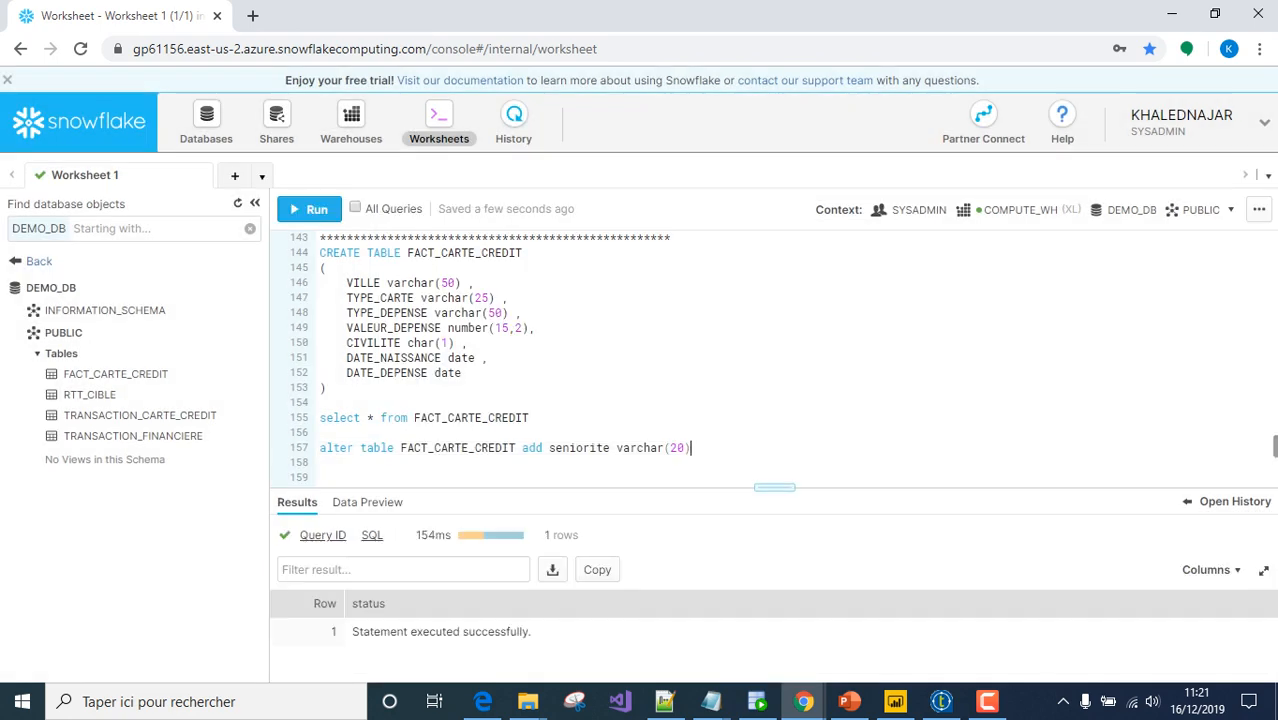
{"action": "key", "text": "Return"}
{"action": "key", "text": "Return"}
{"action": "key", "text": "Return"}
{"action": "key", "text": "Return"}
{"action": "key", "text": "Return"}
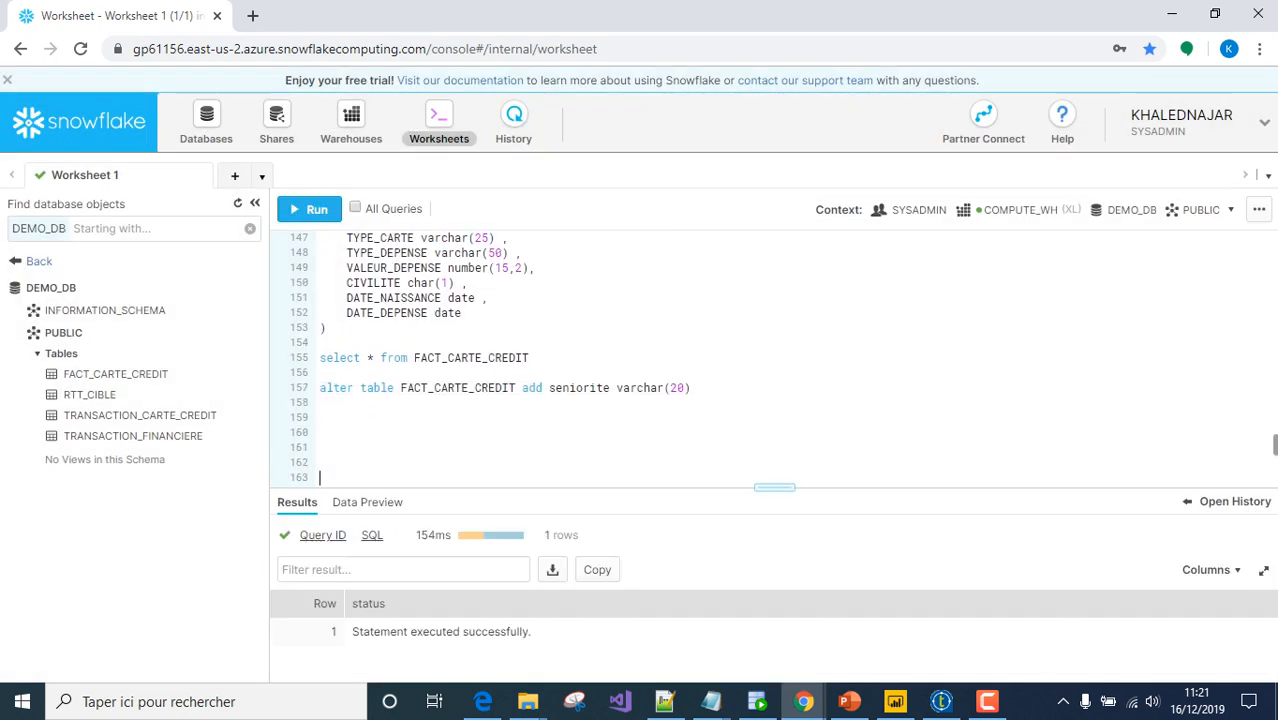
Start the statement UPDATE FACT_CARTE_CREDIT SET seniorite = on new lines
{"action": "key", "text": "Return"}
{"action": "key", "text": "Up"}
{"action": "key", "text": "Up"}
{"action": "key", "text": "Up"}
{"action": "key", "text": "Up"}
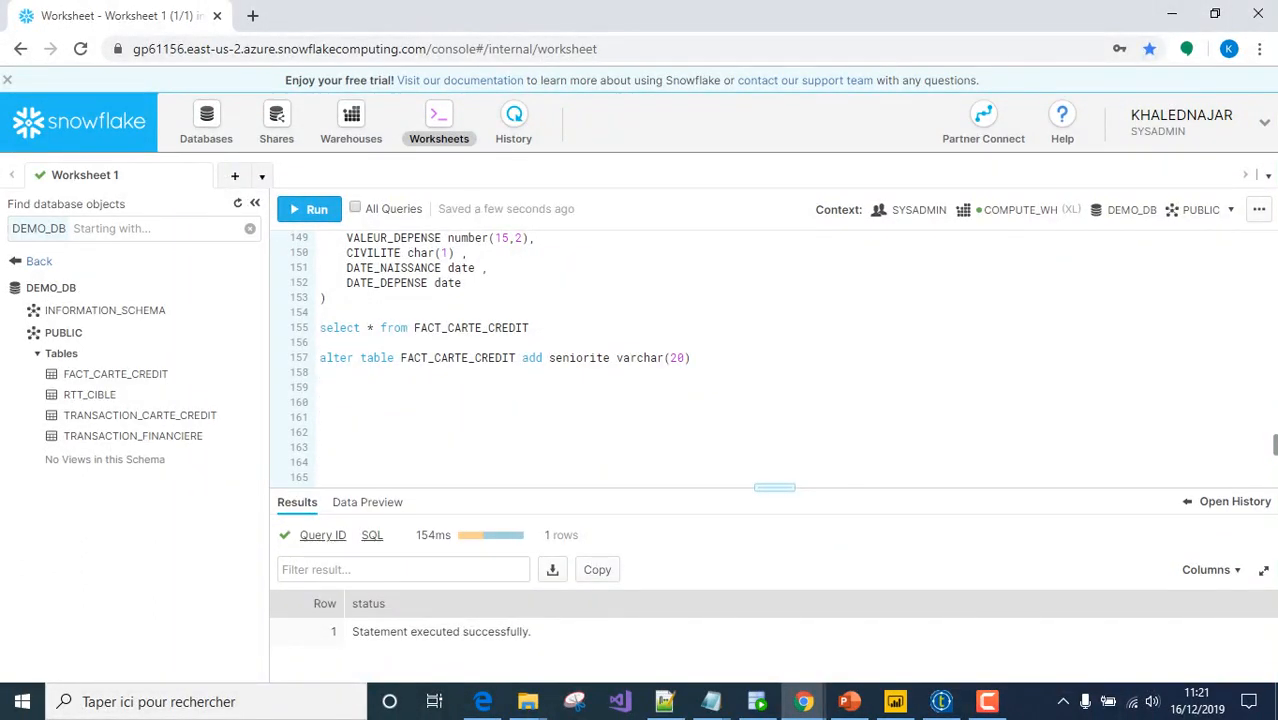
{"action": "type", "text": "update"}
{"action": "double_click", "coordinate": [460, 358]}
{"action": "key", "text": "ctrl+c"}
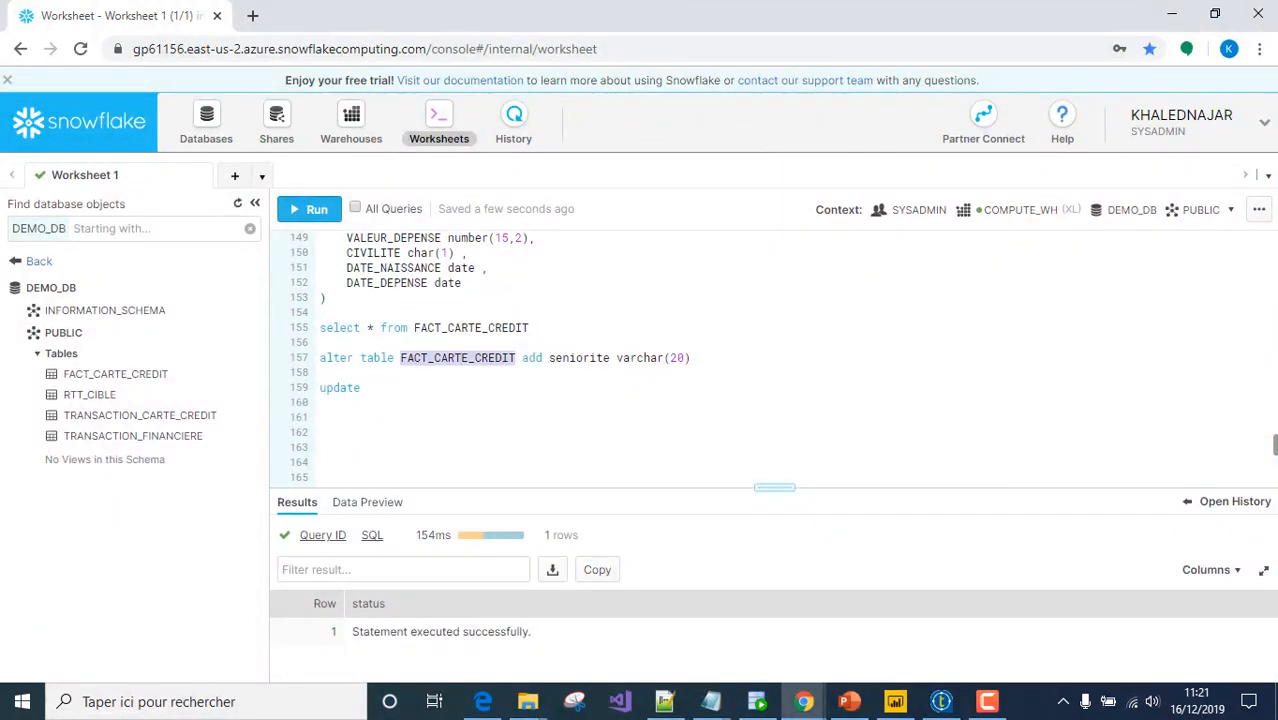
{"action": "left_click", "coordinate": [367, 388]}
{"action": "key", "text": "ctrl+v"}
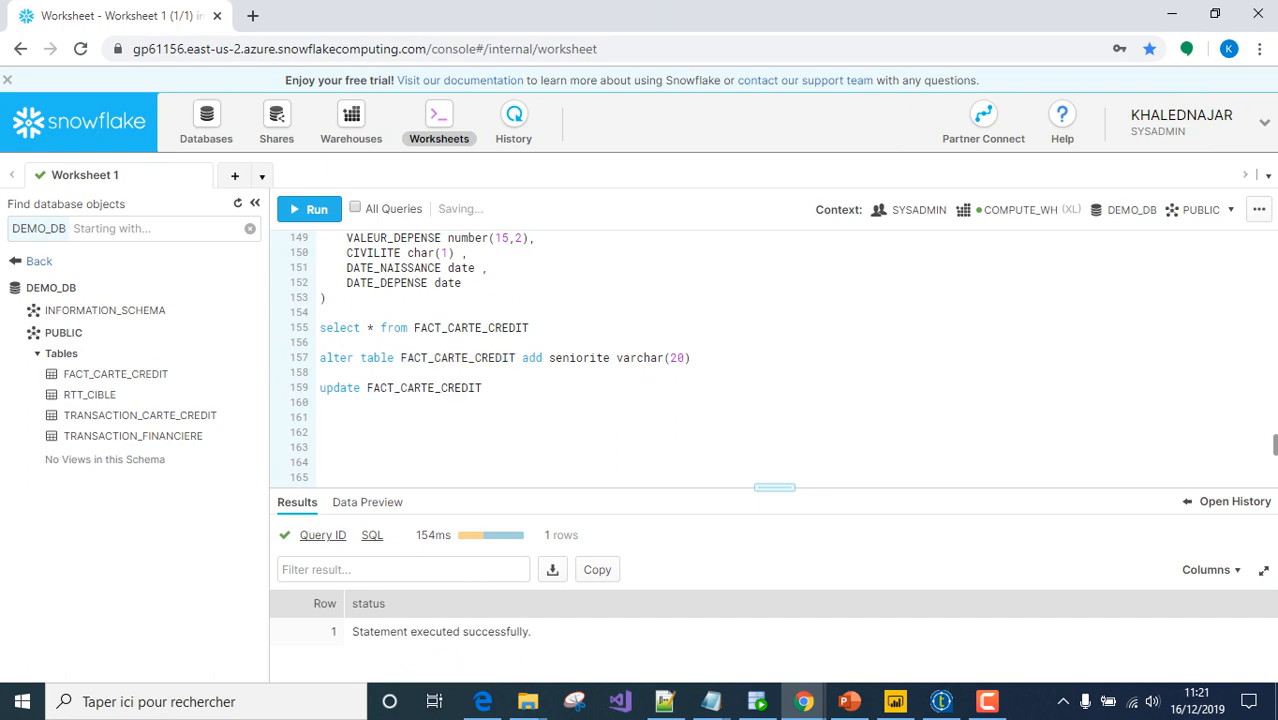
{"action": "key", "text": "Return"}
{"action": "type", "text": "set"}
{"action": "double_click", "coordinate": [582, 357]}
{"action": "key", "text": "ctrl+c"}
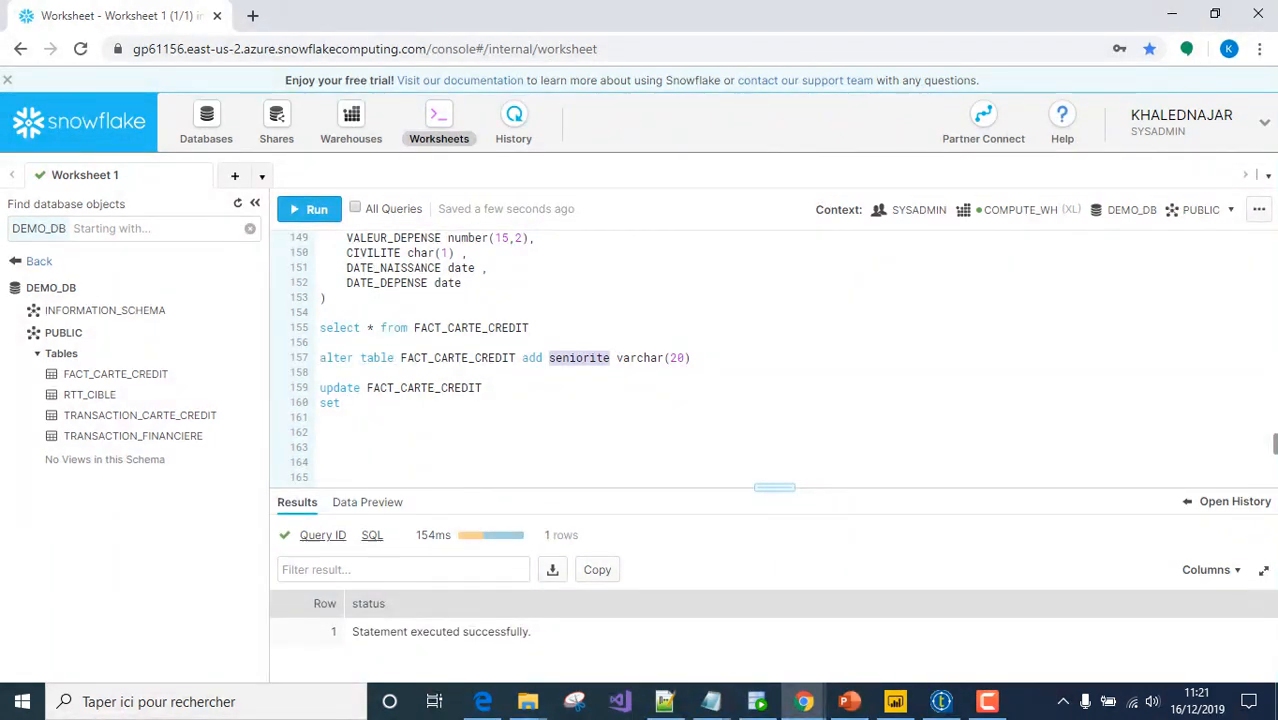
{"action": "left_click", "coordinate": [347, 403]}
{"action": "key", "text": "ctrl+v"}
{"action": "type", "text": "="}
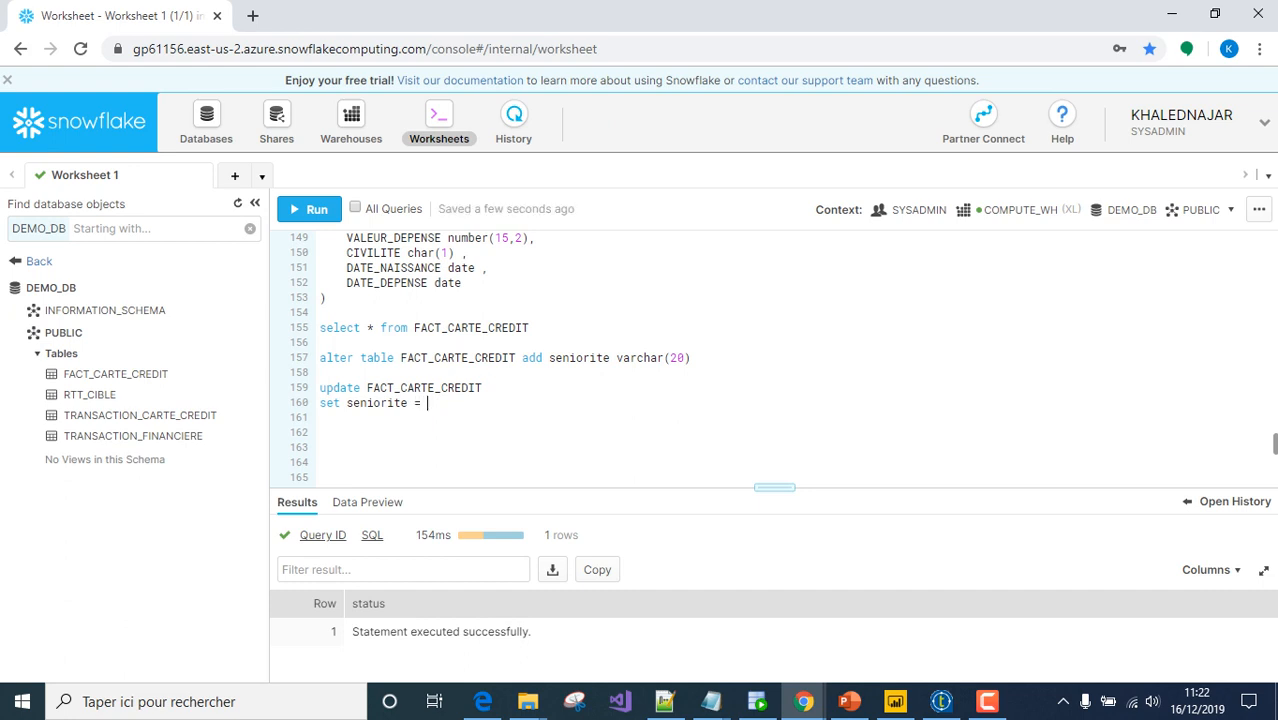
Add CASE WHEN datediff('year', date_naissance, current_date()) < 35 THEN 'Jeune'
{"action": "key", "text": "Return"}
{"action": "type", "text": "case"}
{"action": "type", "text": "when"}
{"action": "type", "text": "datedi"}
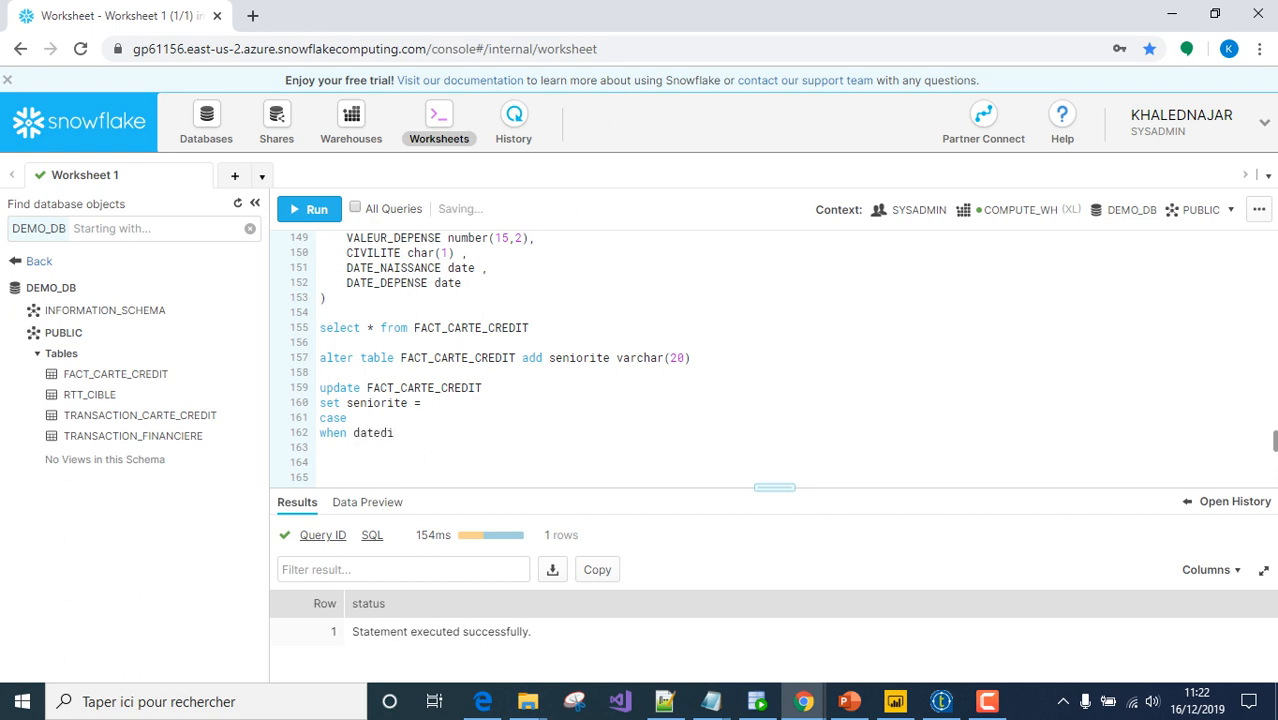
{"action": "type", "text": "ff()"}
{"action": "type", "text": "date_na"}
{"action": "type", "text": "issance,"}
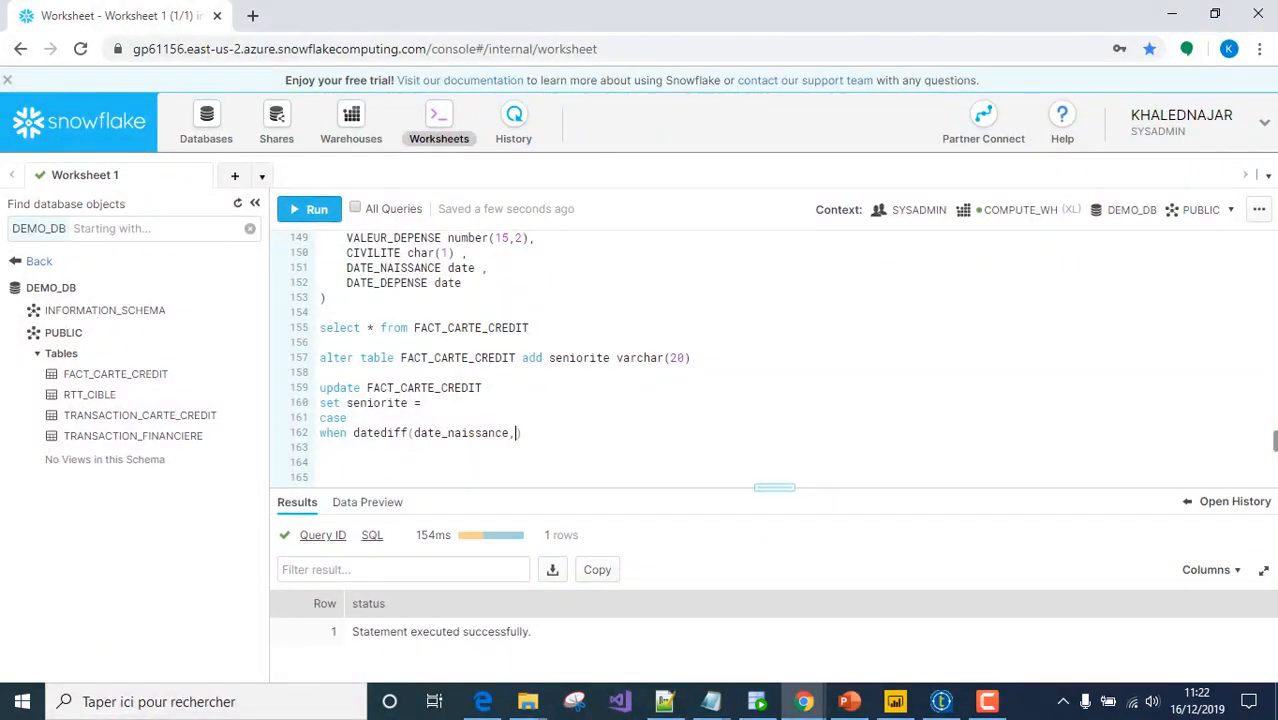
{"action": "type", "text": "current_date("}
{"action": "type", "text": "< 35 thne"}
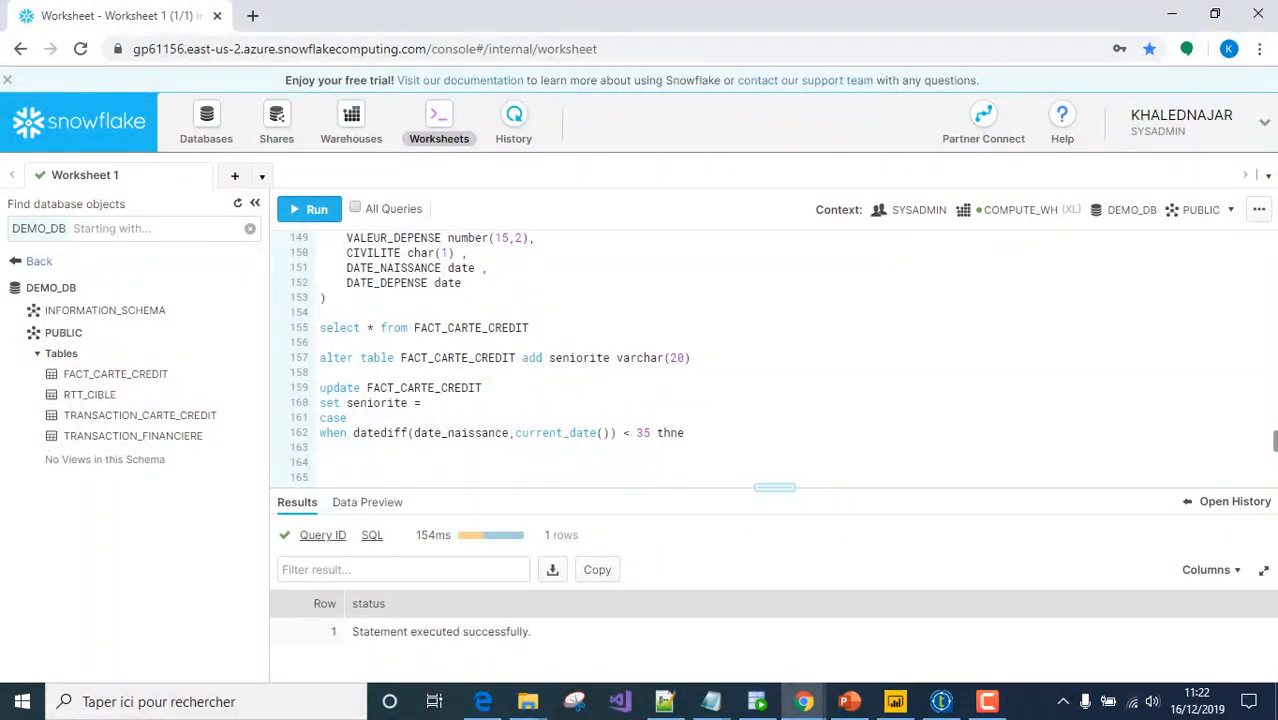
{"action": "key", "text": "BackSpace"}
{"action": "key", "text": "BackSpace"}
{"action": "key", "text": "BackSpace"}
{"action": "type", "text": "en 'Jeune'"}
{"action": "left_click", "coordinate": [414, 433]}
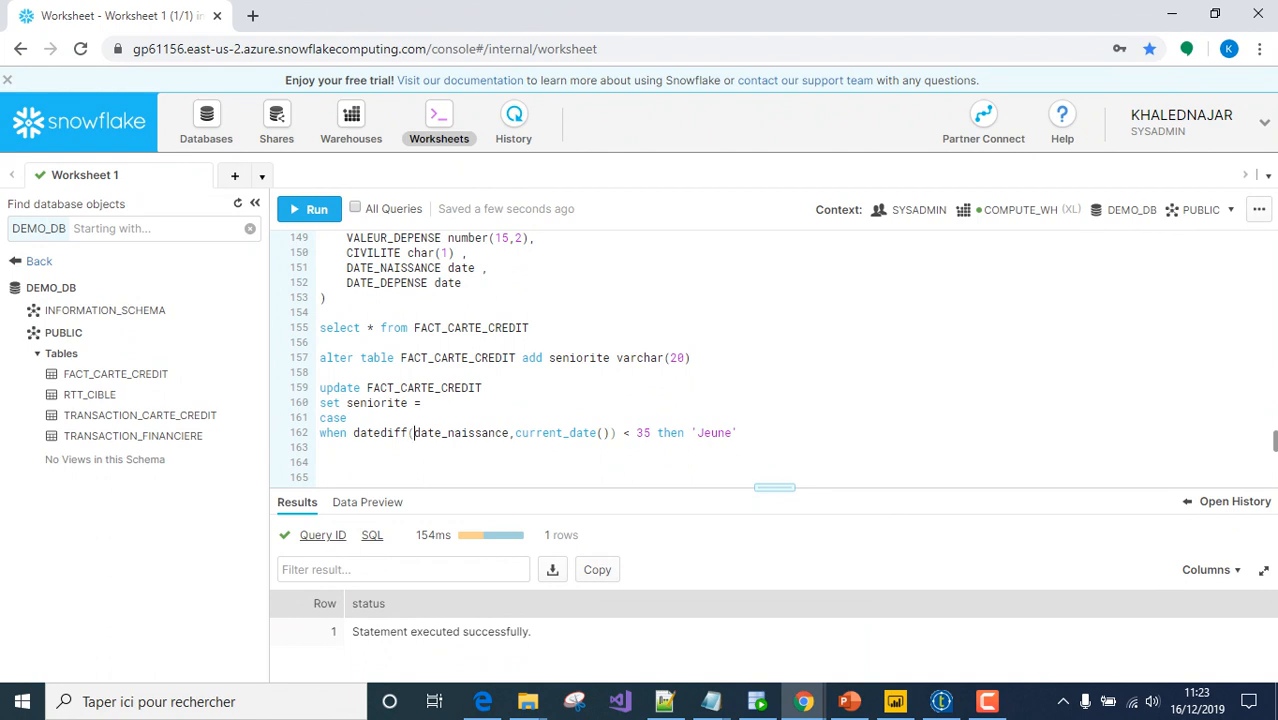
{"action": "type", "text": "'year"}
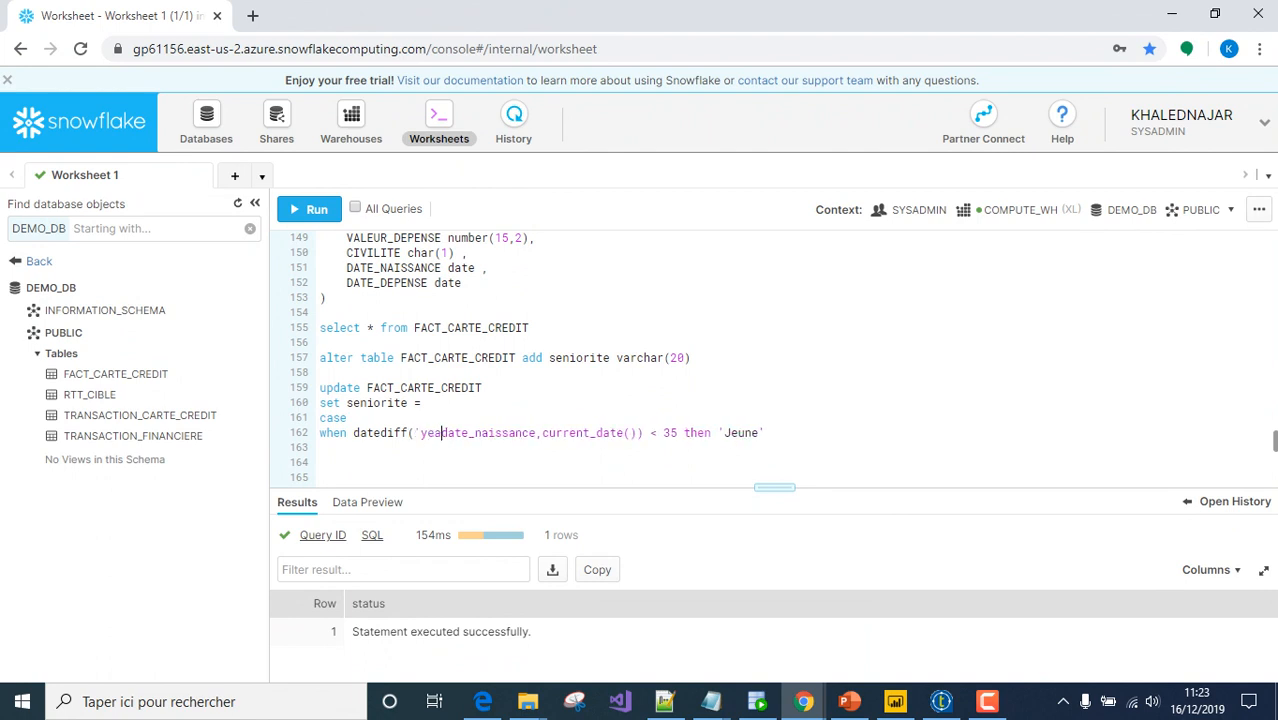
{"action": "type", "text": "',"}
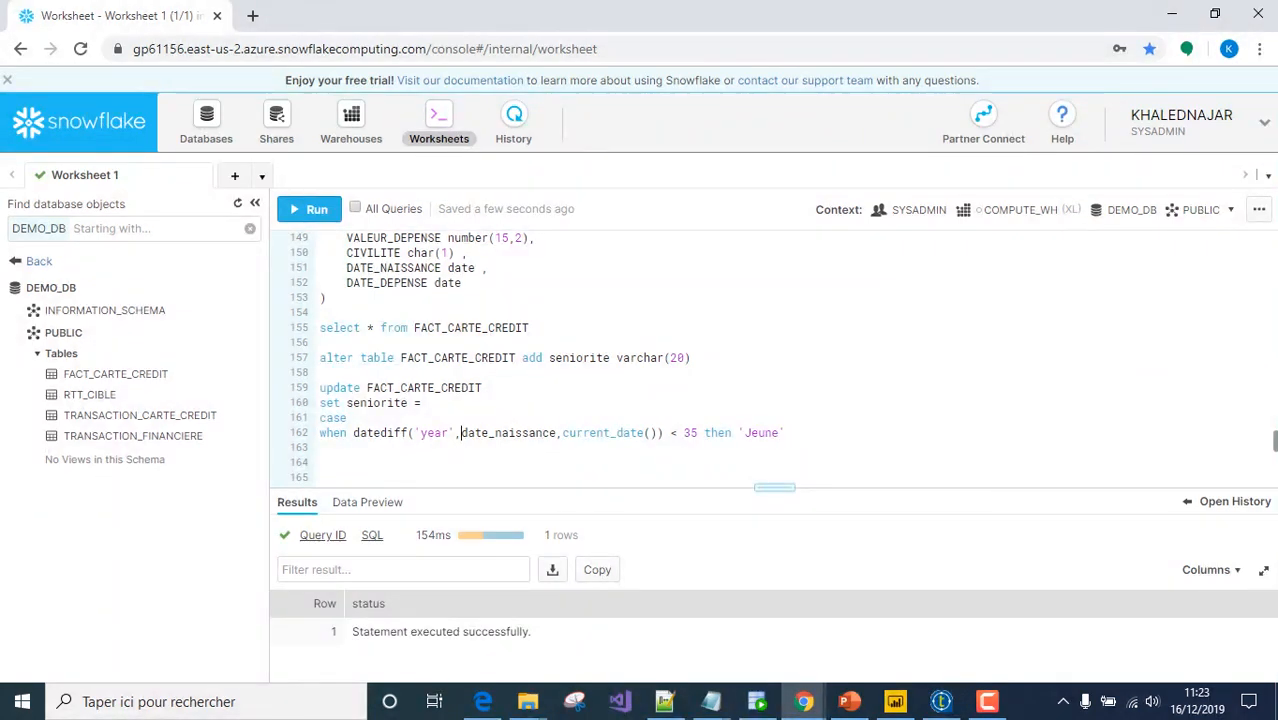
Add a WHEN branch for ages >= 35 and < 60 returning 'Adulte'
{"action": "type", "text": "whne"}
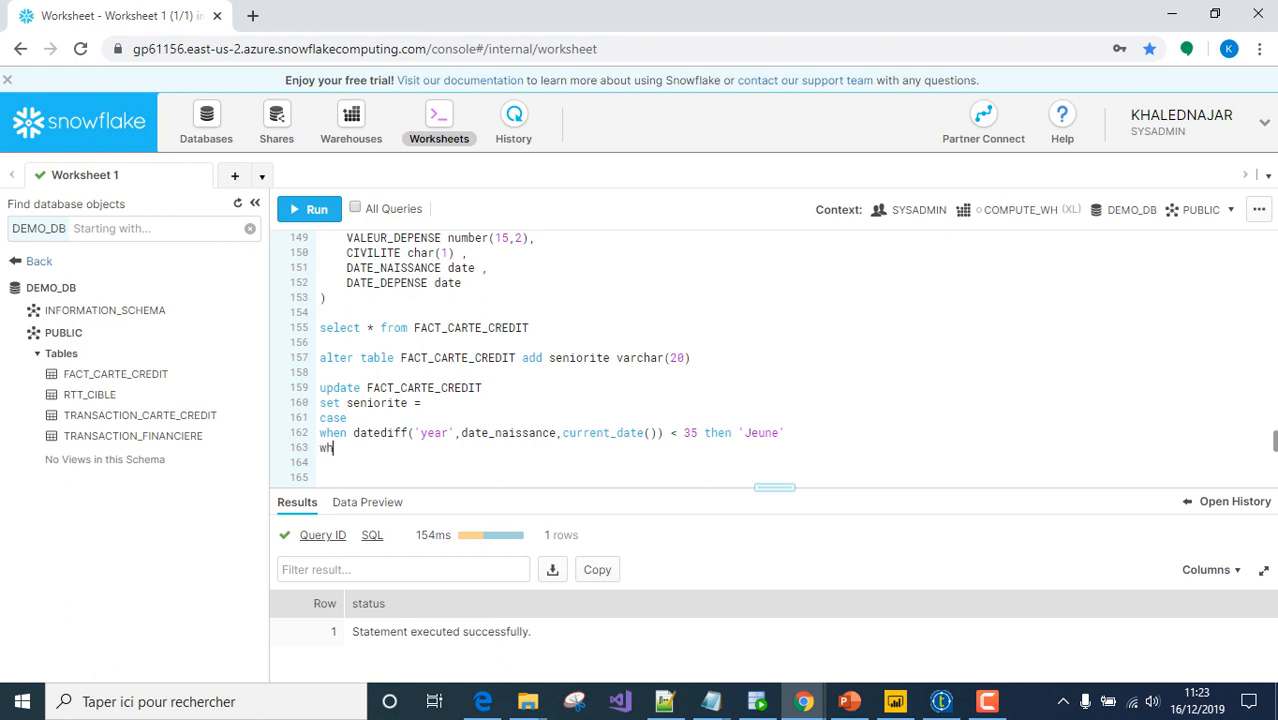
{"action": "key", "text": "BackSpace"}
{"action": "key", "text": "BackSpace"}
{"action": "key", "text": "BackSpace"}
{"action": "type", "text": "en"}
{"action": "left_click_drag", "start_coordinate": [353, 433], "coordinate": [697, 433]}
{"action": "key", "text": "ctrl+c"}
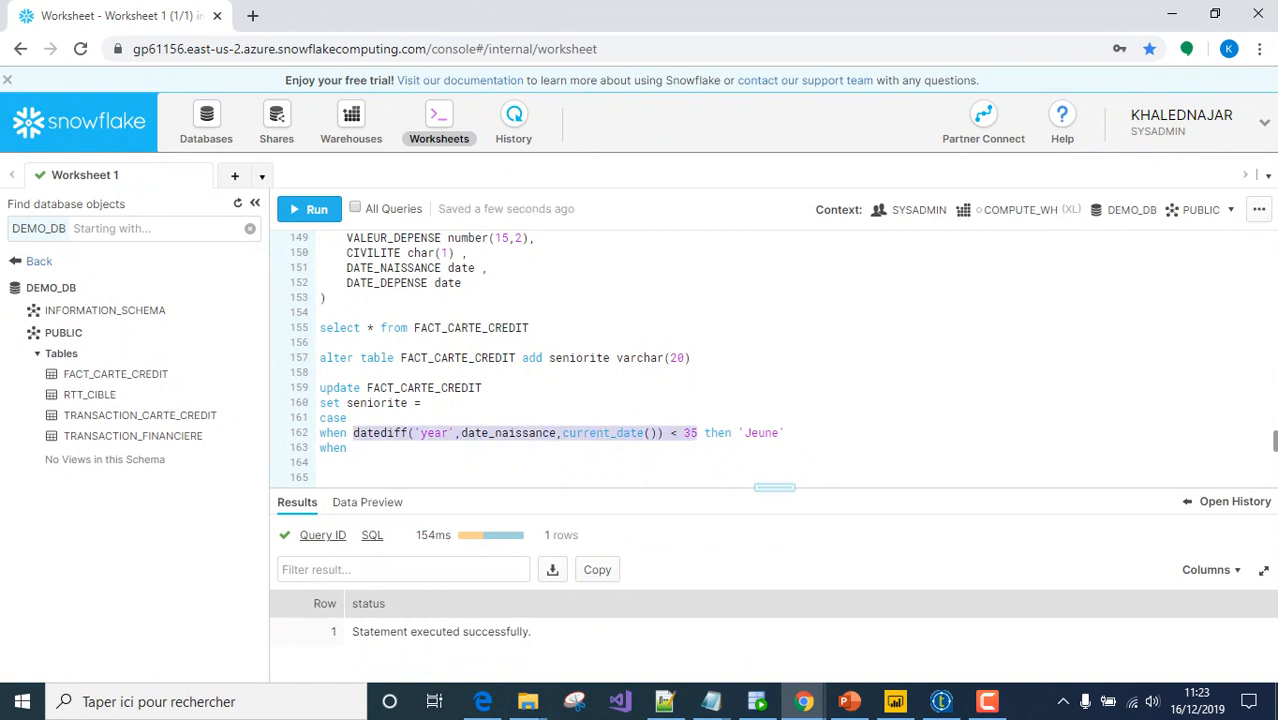
{"action": "left_click", "coordinate": [353, 448]}
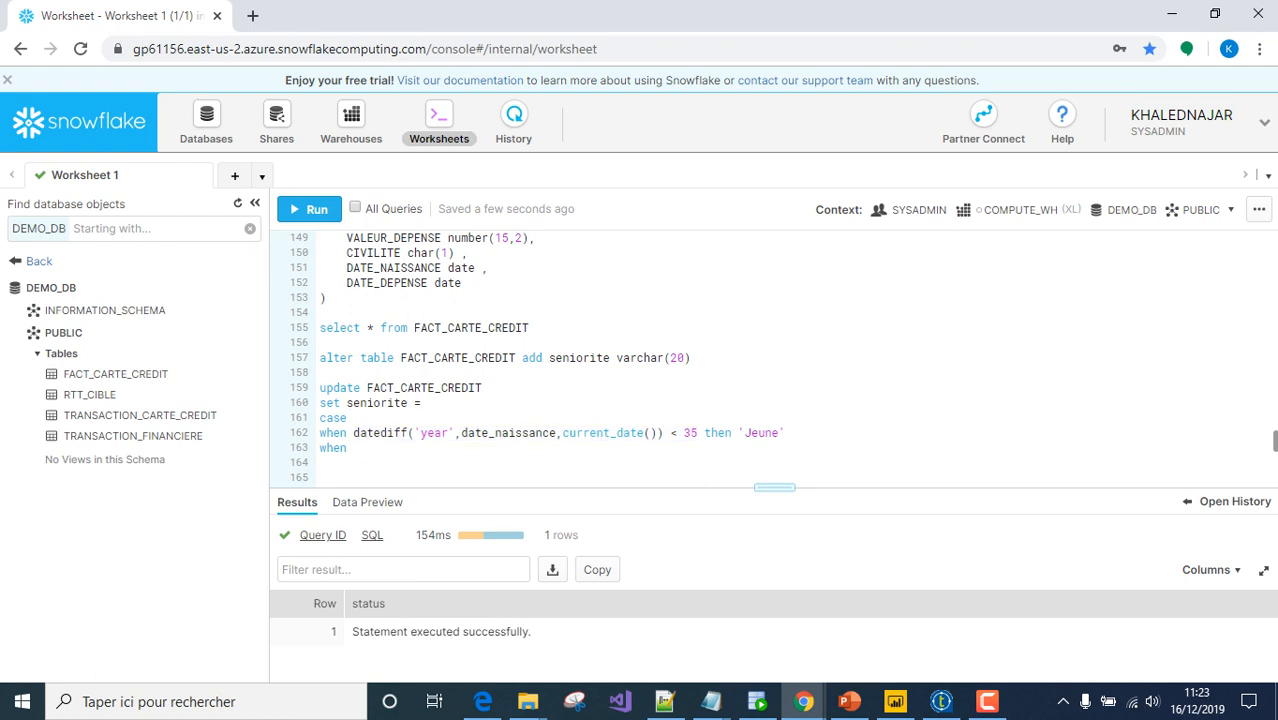
{"action": "key", "text": "ctrl+v"}
{"action": "key", "text": "Left"}
{"action": "key", "text": "Left"}
{"action": "key", "text": "BackSpace"}
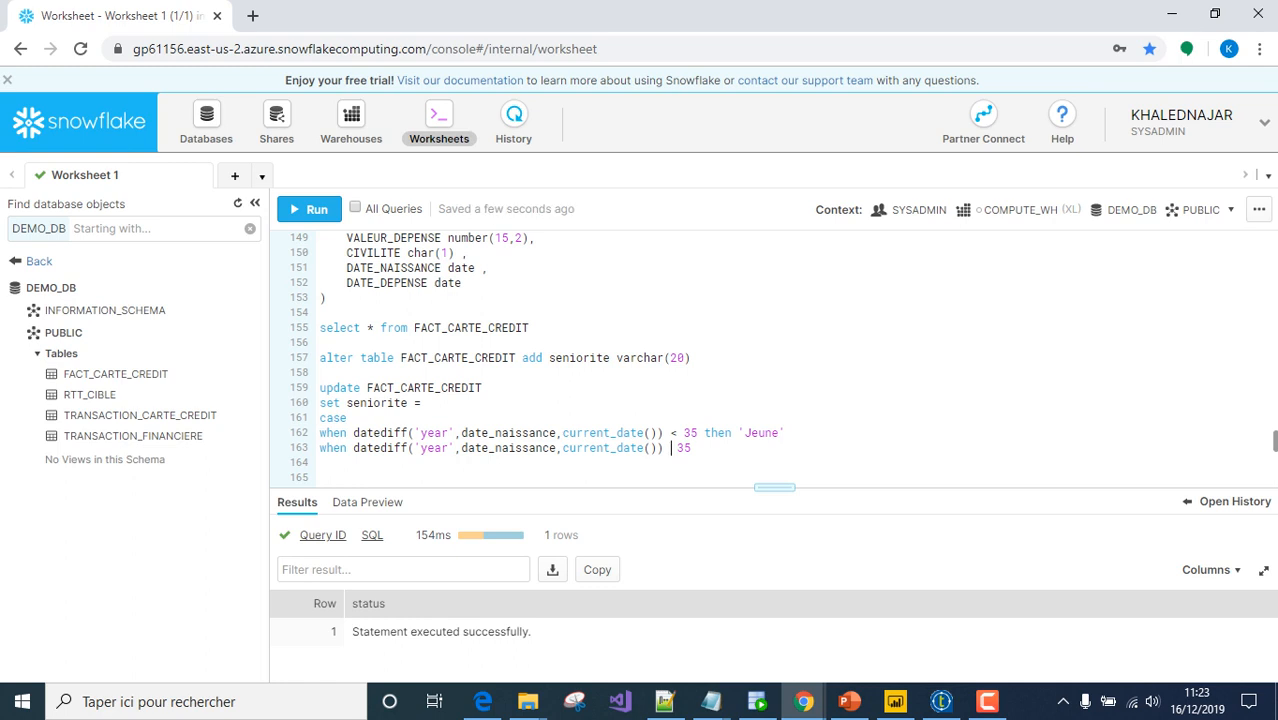
{"action": "type", "text": ">="}
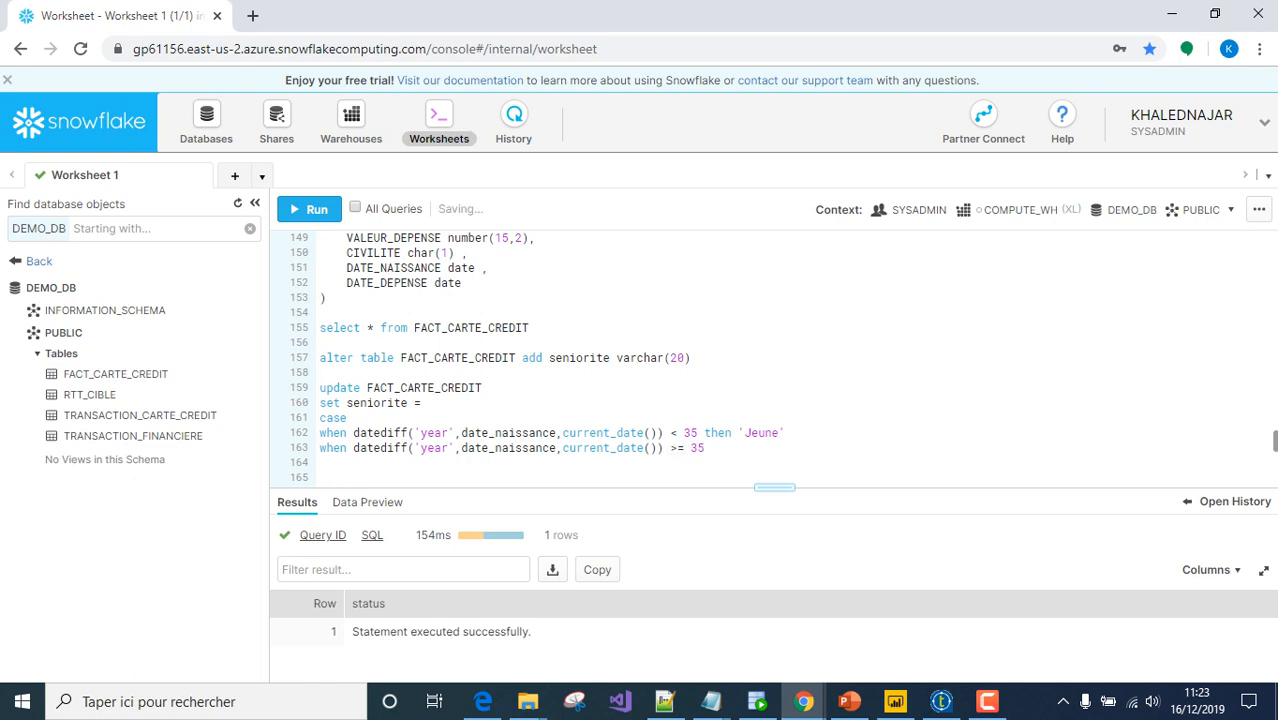
{"action": "type", "text": " 35 and"}
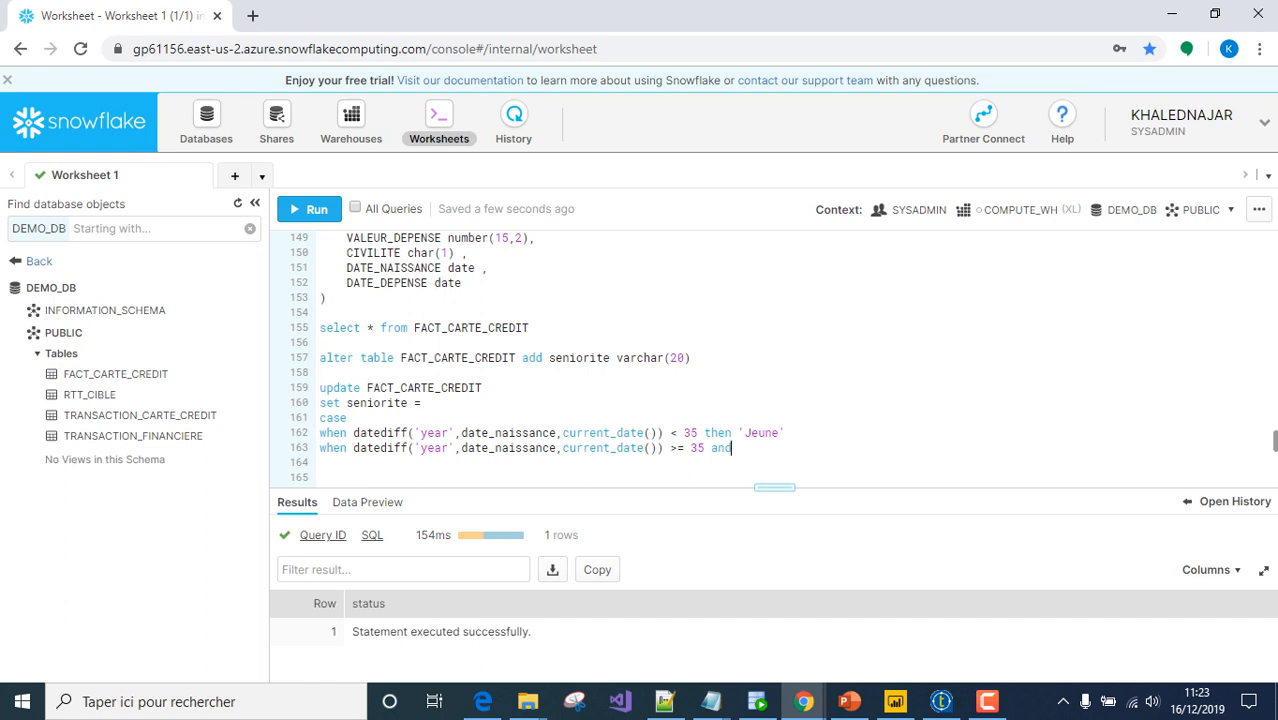
{"action": "key", "text": "ctrl+v"}
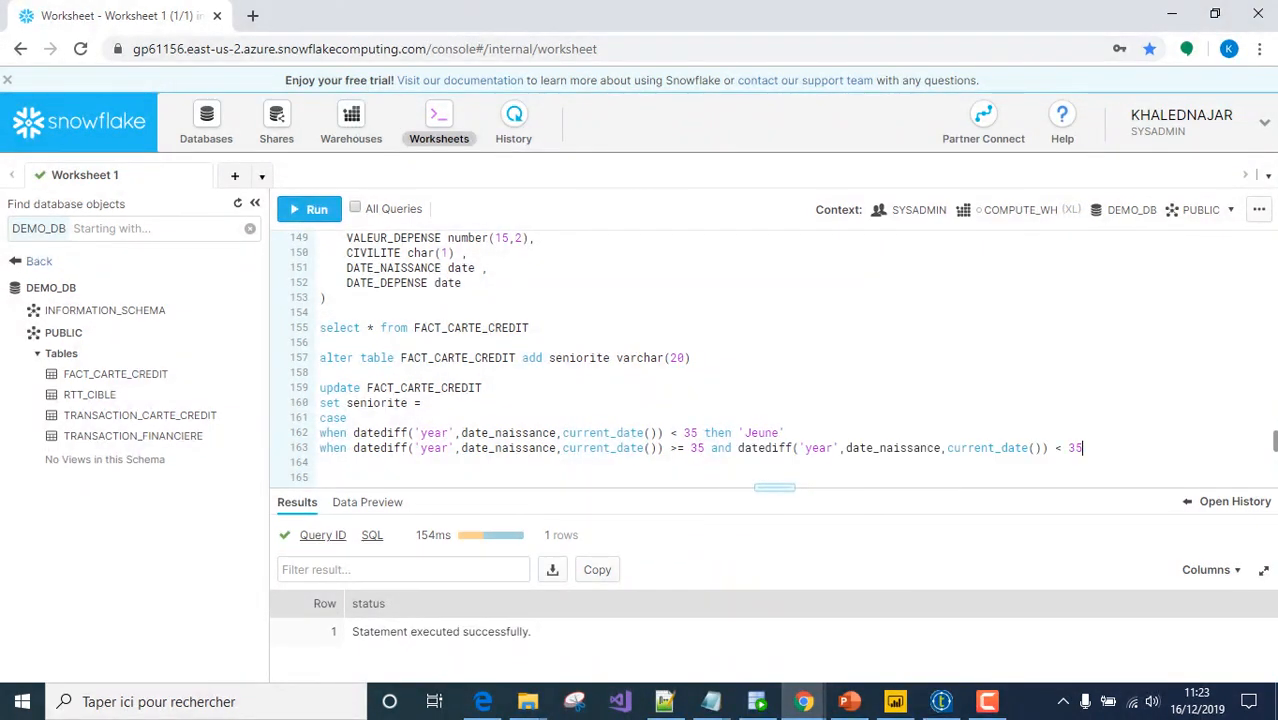
{"action": "key", "text": "BackSpace"}
{"action": "key", "text": "BackSpace"}
{"action": "type", "text": "60 "}
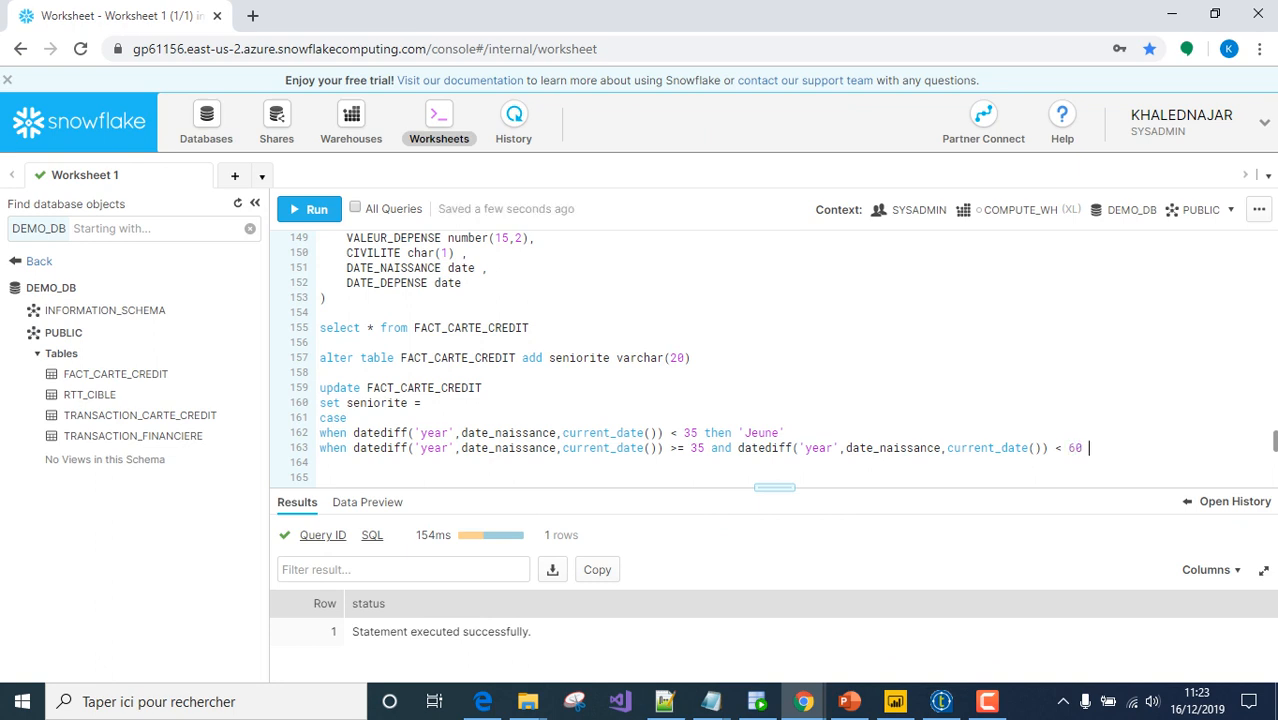
{"action": "type", "text": "thne"}
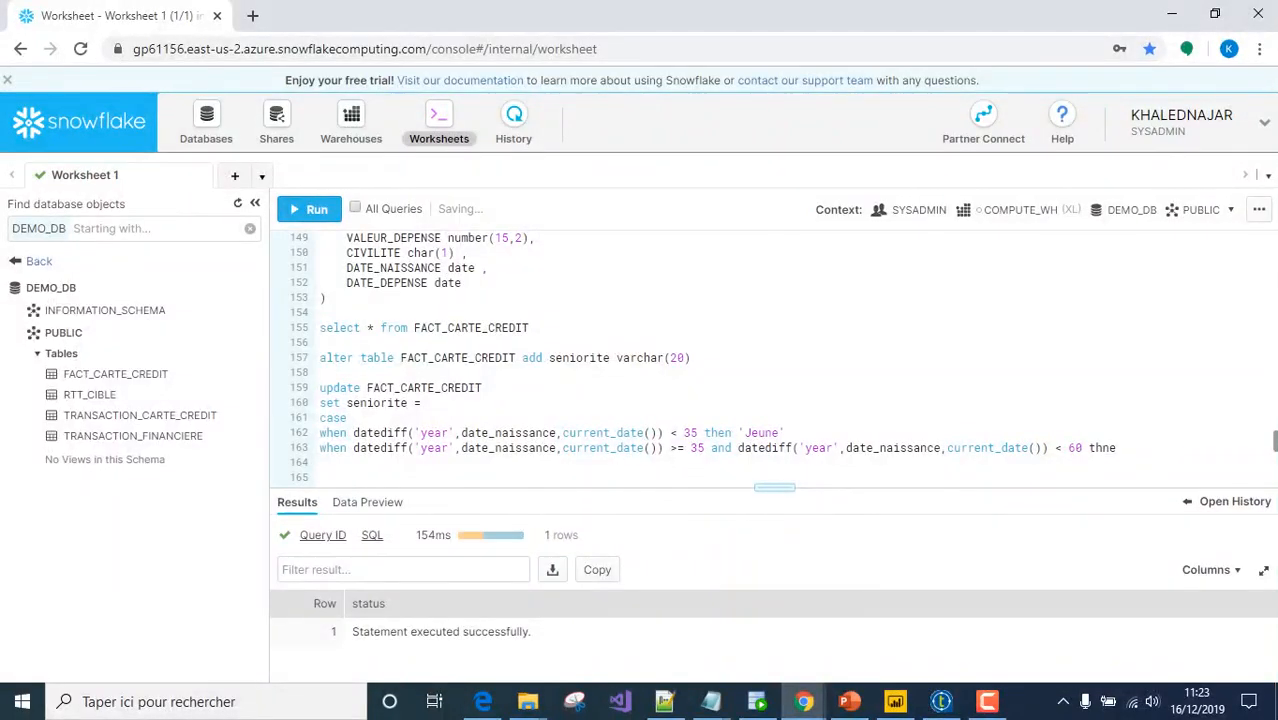
{"action": "key", "text": "BackSpace"}
{"action": "key", "text": "BackSpace"}
{"action": "type", "text": "en 'Adulte'"}
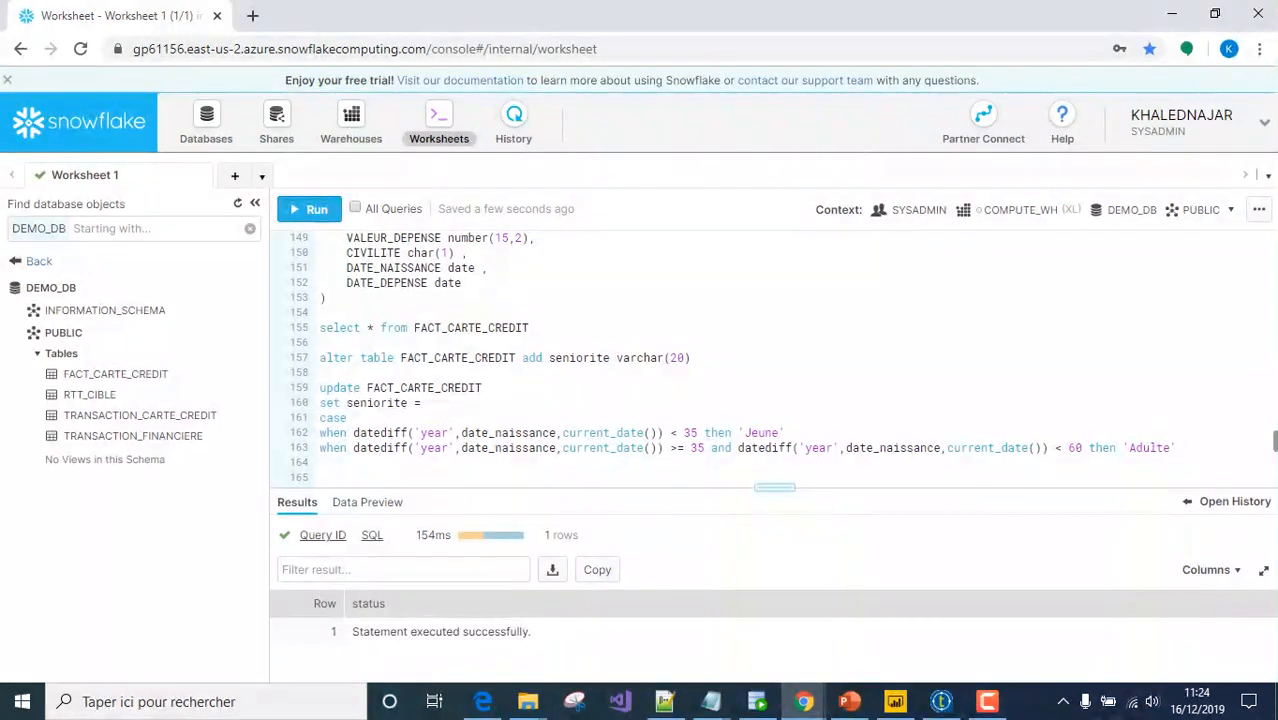
Finish the CASE with else 'Senior' and end
{"action": "key", "text": "Return"}
{"action": "type", "text": "else 'Senior'"}
{"action": "key", "text": "Return"}
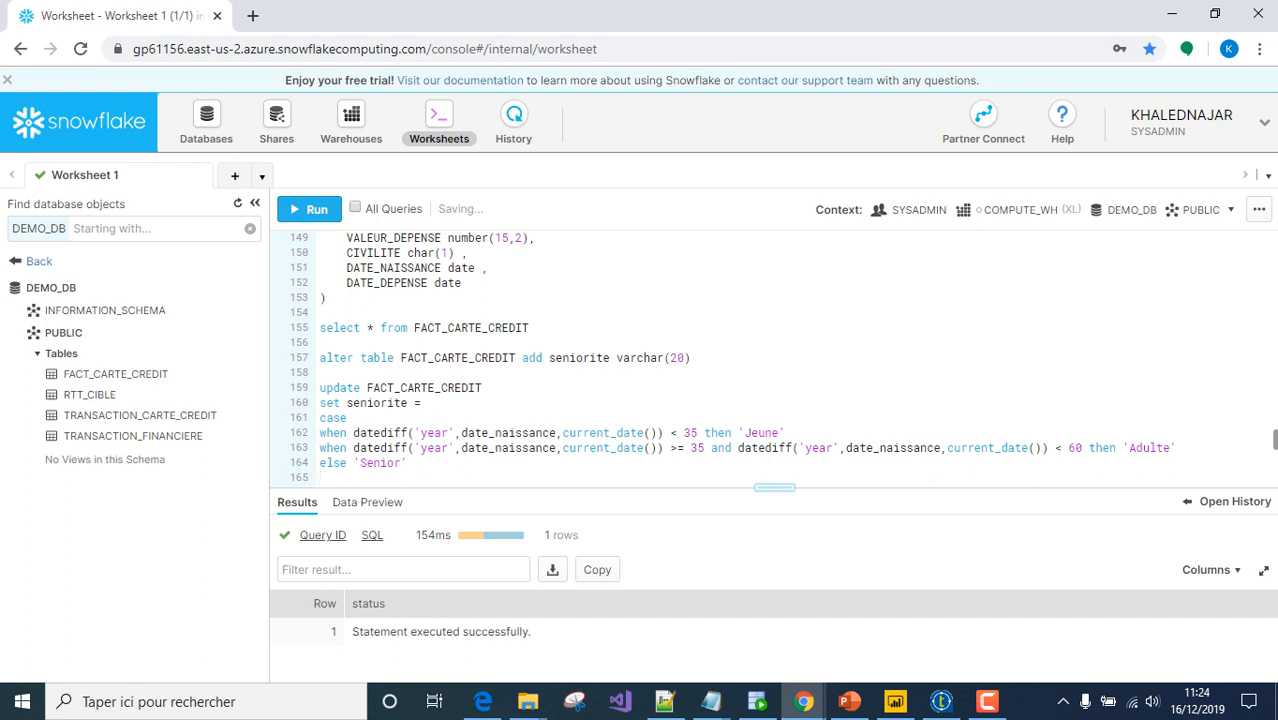
{"action": "type", "text": "end"}
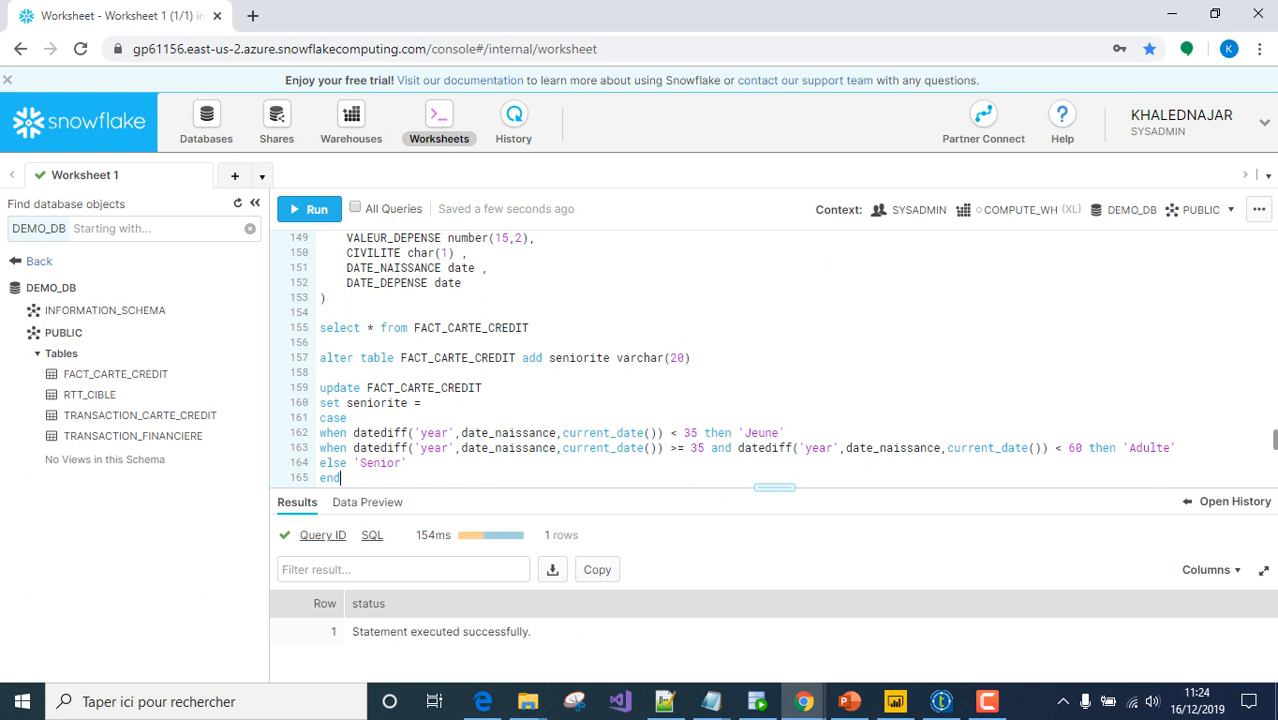
{"action": "scroll", "coordinate": [775, 360], "scroll_direction": "down", "scroll_amount": 2}
Run the seniority UPDATE statement on FACT_CARTE_CREDIT, confirming the prompt
{"action": "left_click_drag", "start_coordinate": [320, 294], "coordinate": [341, 384]}
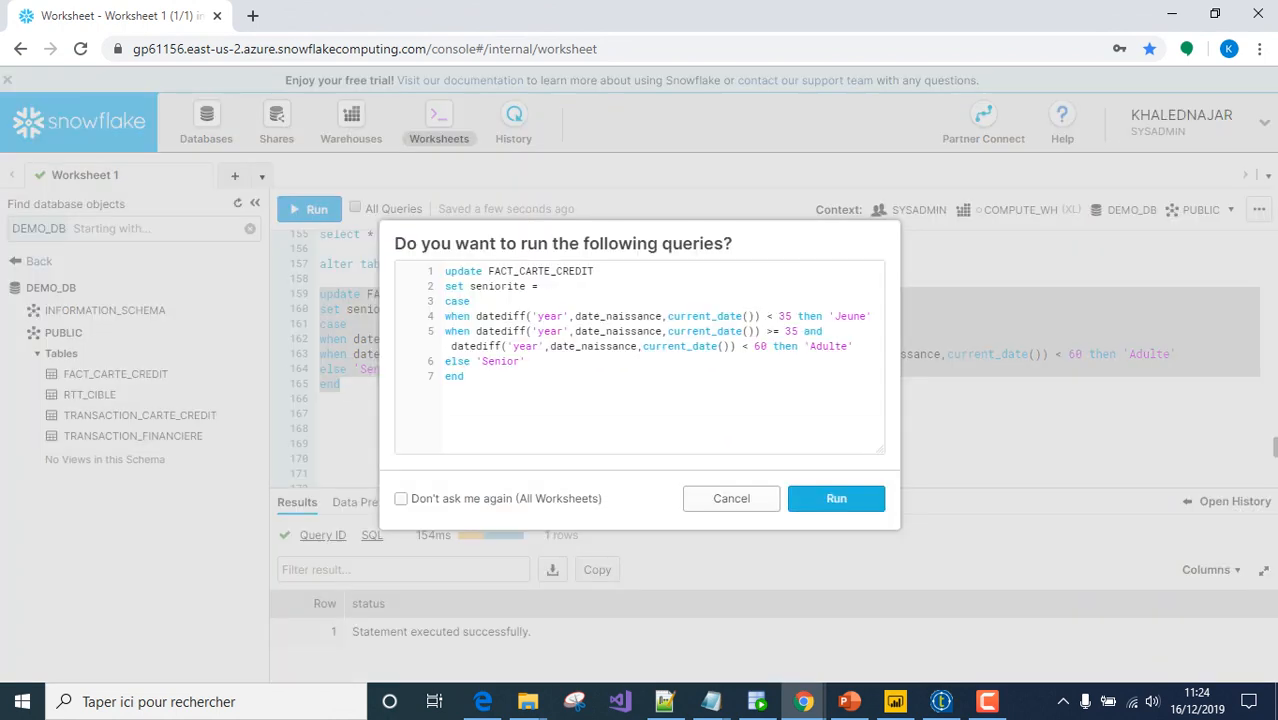
{"action": "left_click", "coordinate": [836, 498]}
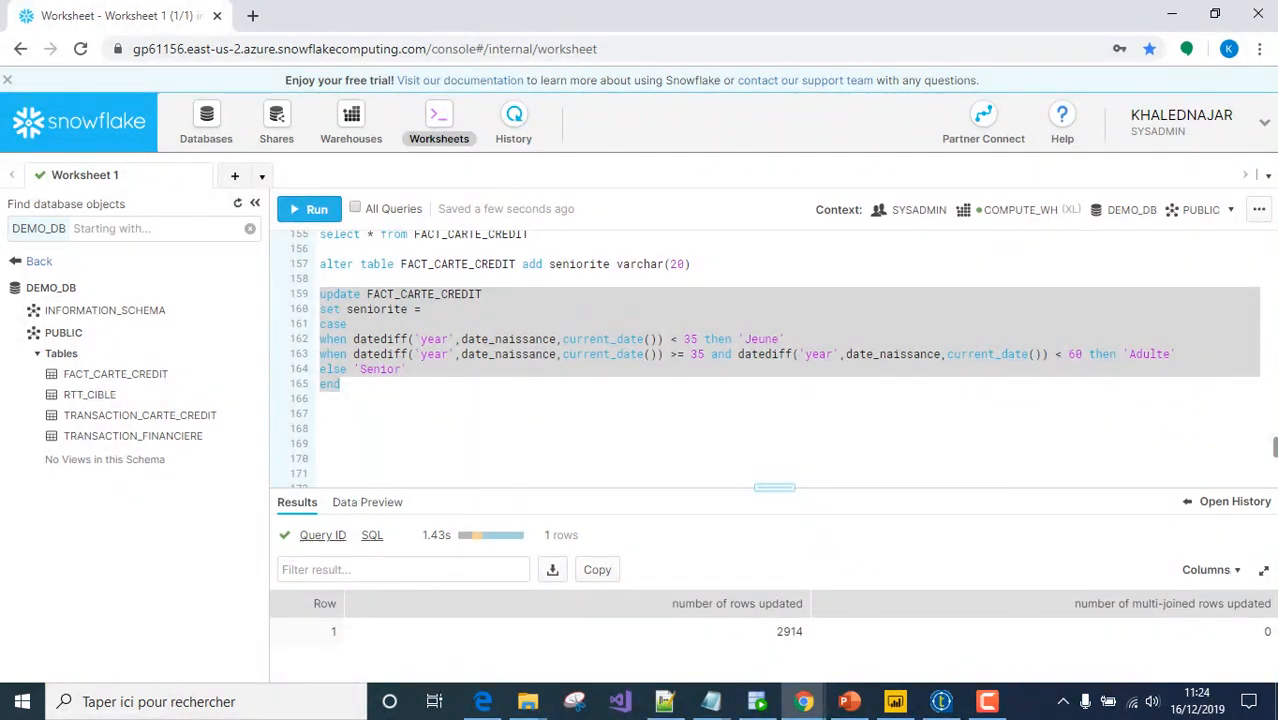
{"action": "left_click", "coordinate": [322, 399]}
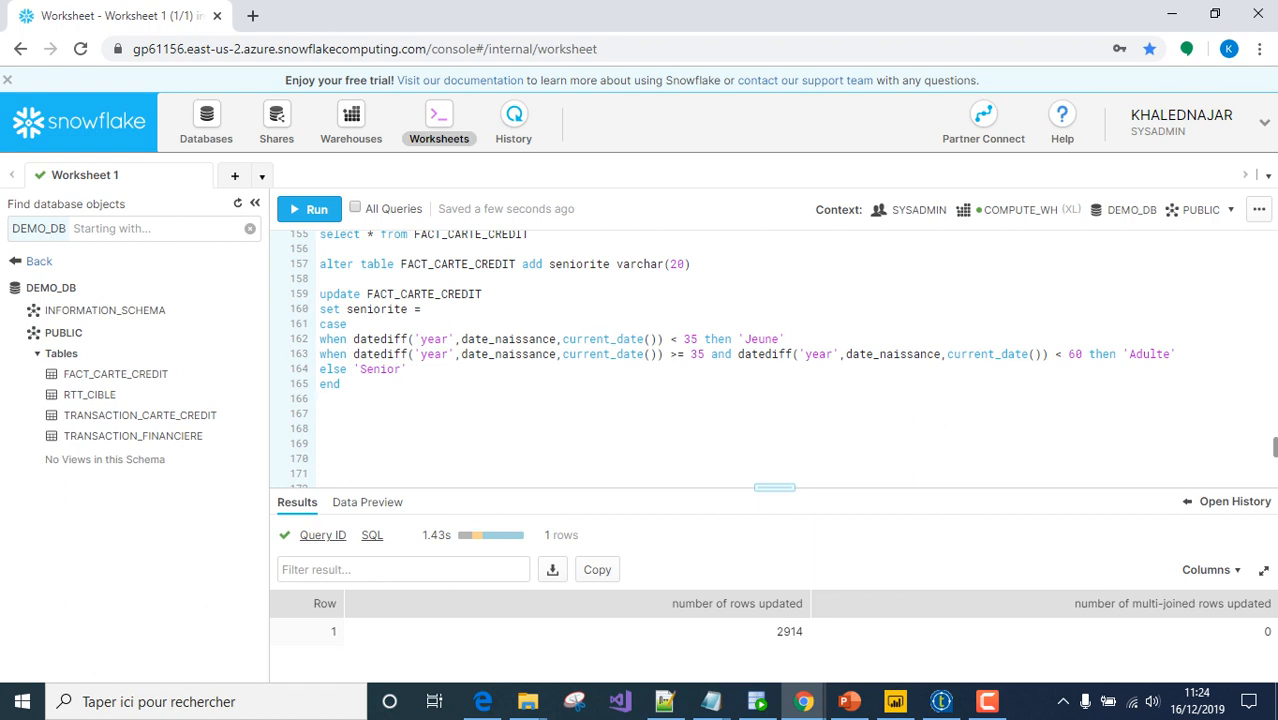
{"action": "scroll", "coordinate": [774, 358], "scroll_direction": "up", "scroll_amount": 1}
Rerun select * from FACT_CARTE_CREDIT and check the filled SENIORITE values
{"action": "left_click_drag", "start_coordinate": [529, 328], "coordinate": [320, 328]}
{"action": "left_click", "coordinate": [310, 209]}
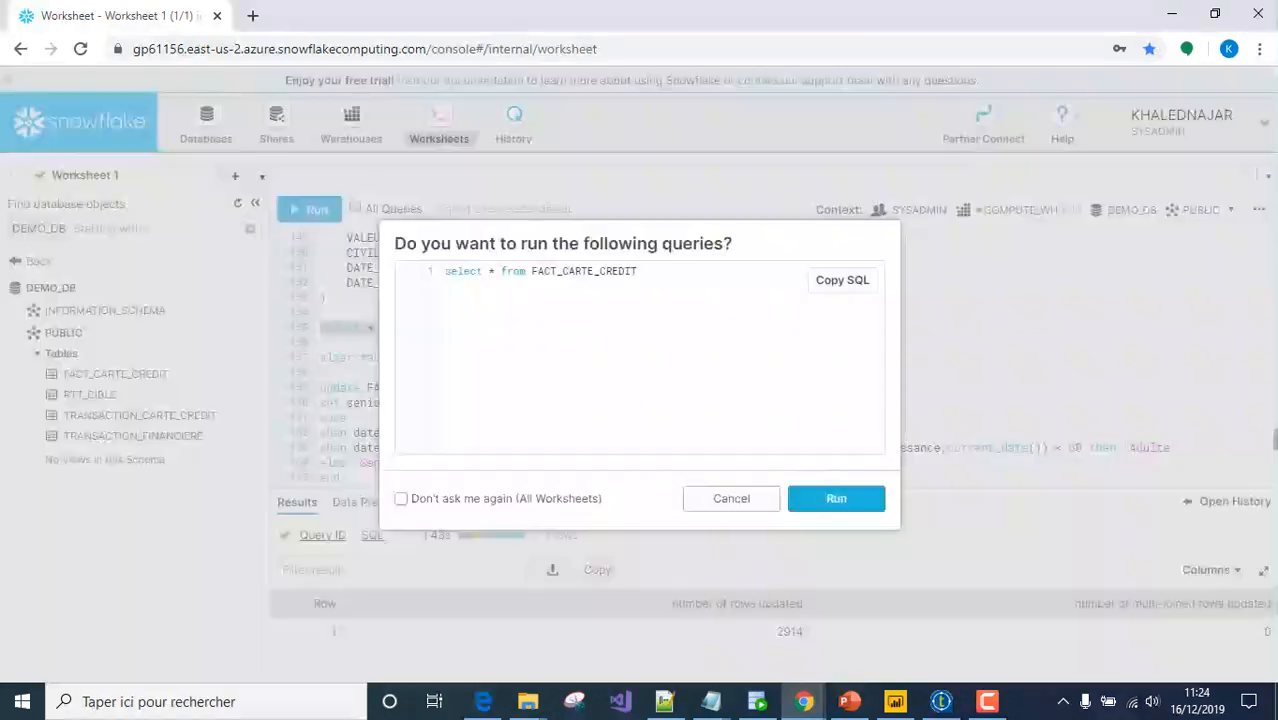
{"action": "key", "text": "Return"}
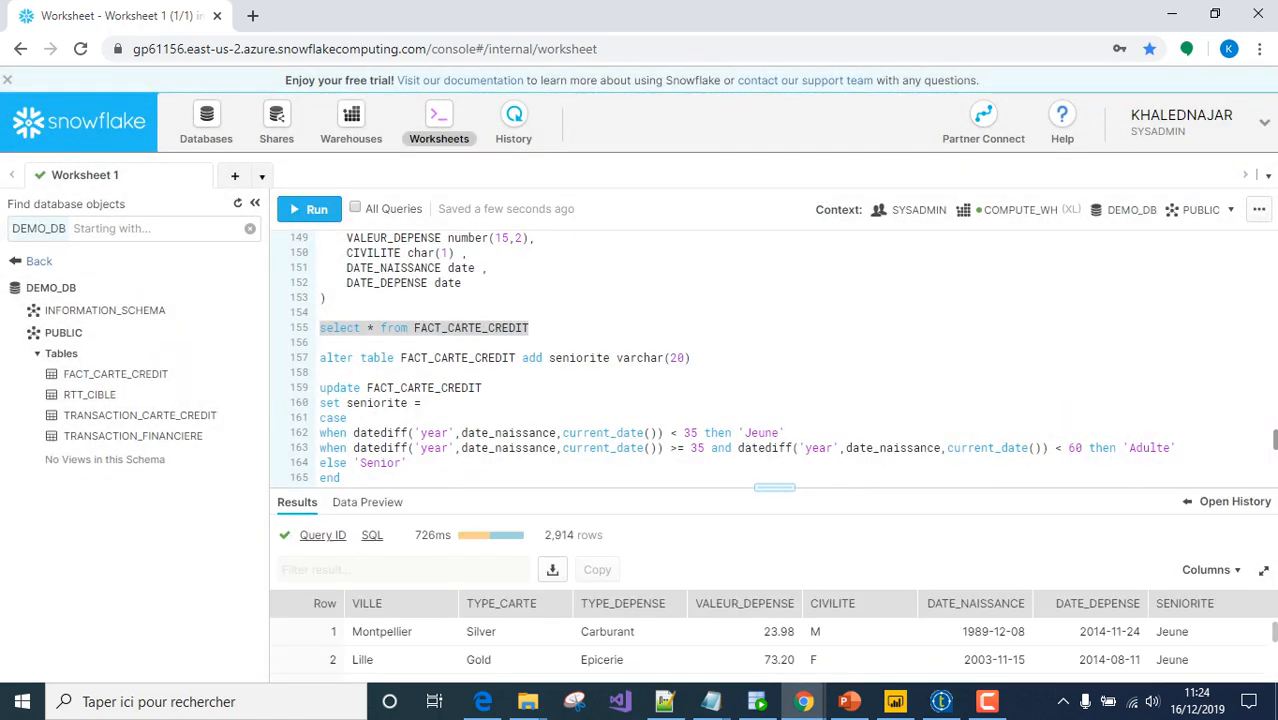
{"action": "scroll", "coordinate": [773, 645], "scroll_direction": "down", "scroll_amount": 20}
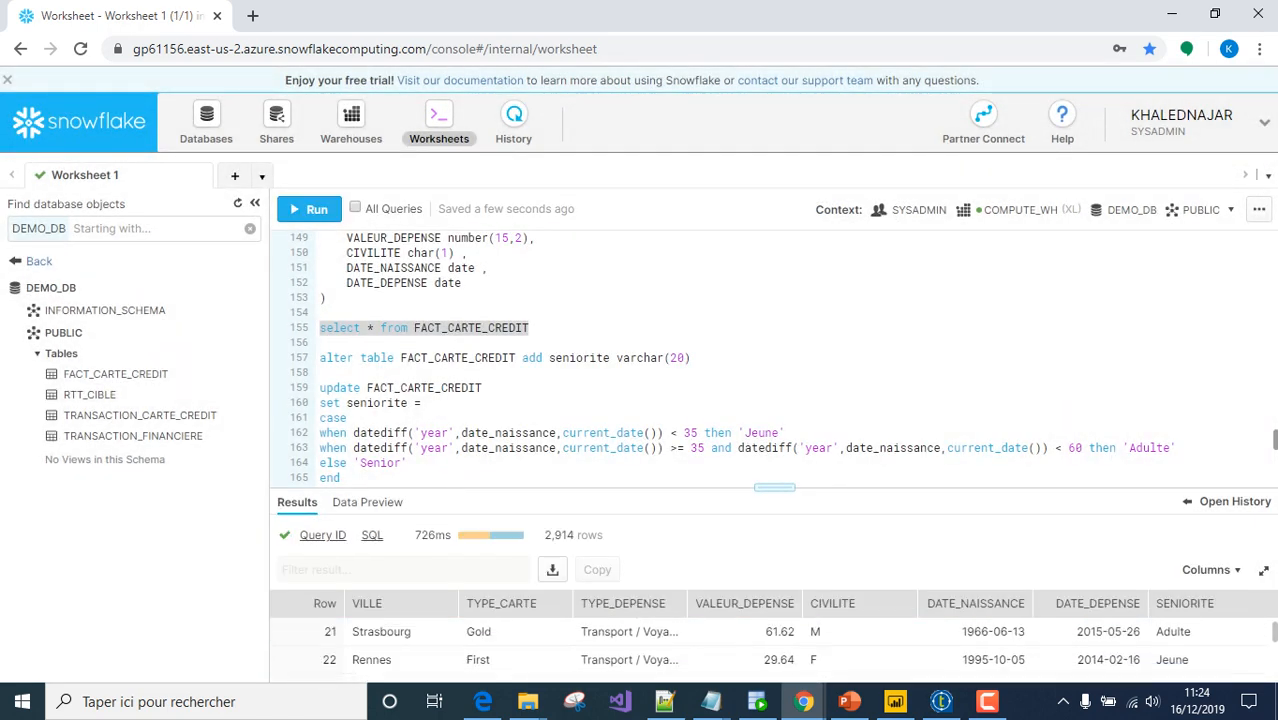
{"action": "scroll", "coordinate": [773, 645], "scroll_direction": "down", "scroll_amount": 10}
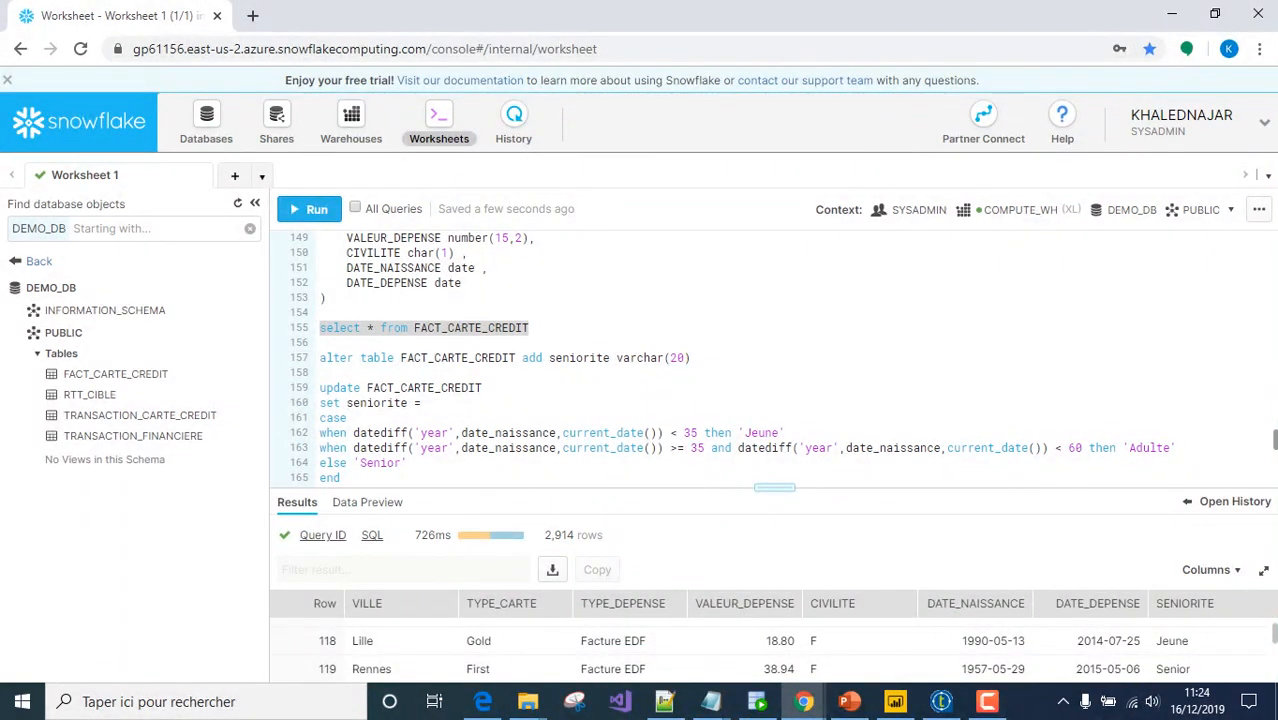
{"action": "left_click", "coordinate": [482, 388]}
In Power BI, refresh FACT_CARTE_CREDIT from Data view, check SENIORITE, then return to Report view
{"action": "mouse_move", "coordinate": [895, 701]}
{"action": "left_click", "coordinate": [895, 701]}
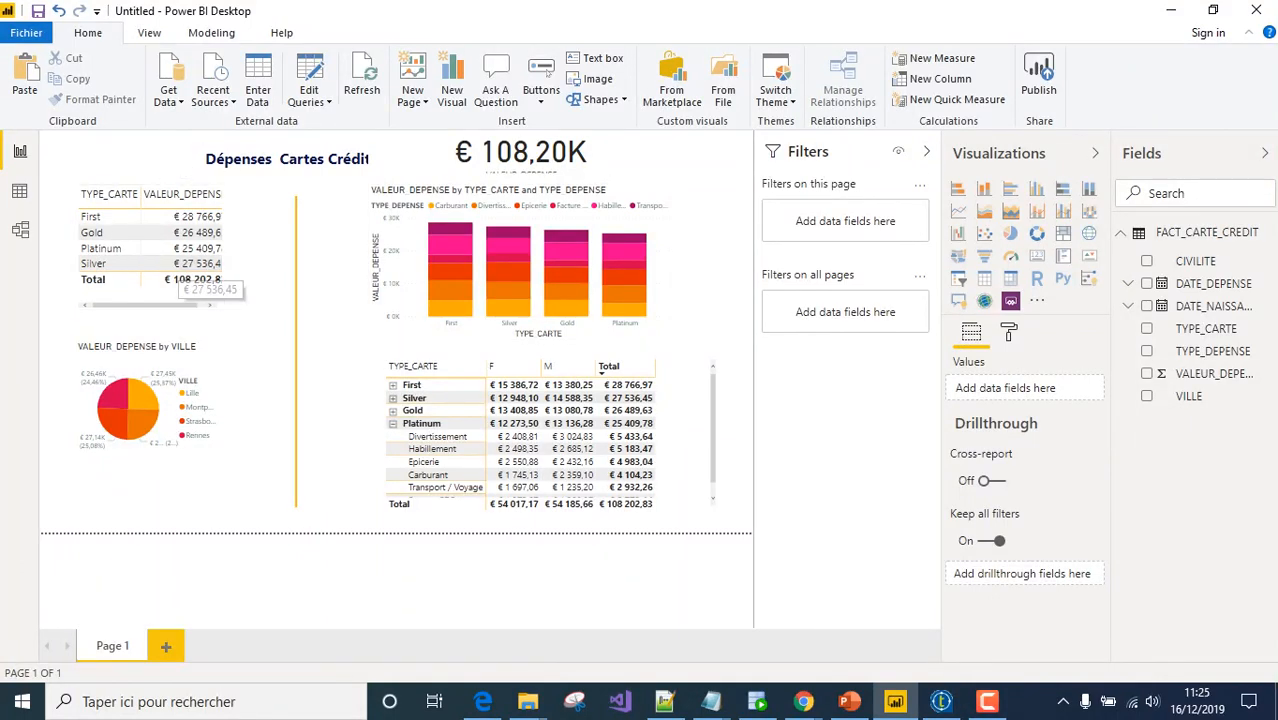
{"action": "left_click", "coordinate": [19, 192]}
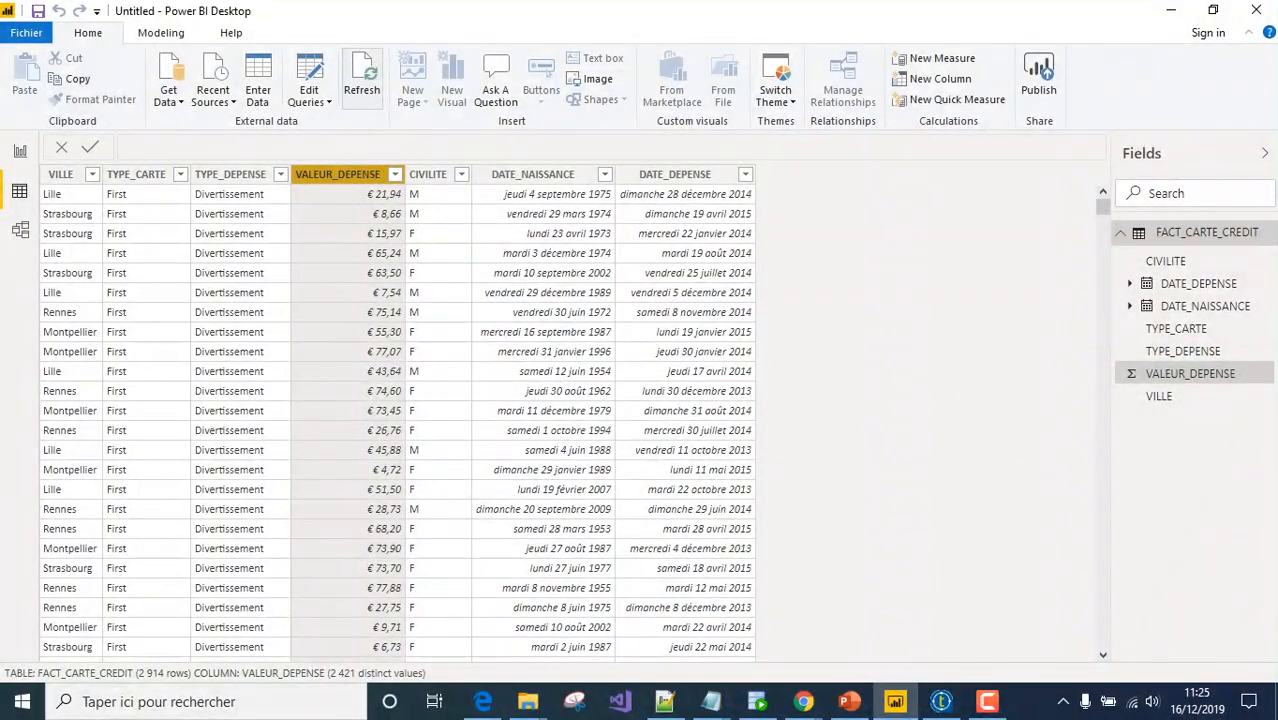
{"action": "left_click", "coordinate": [362, 80]}
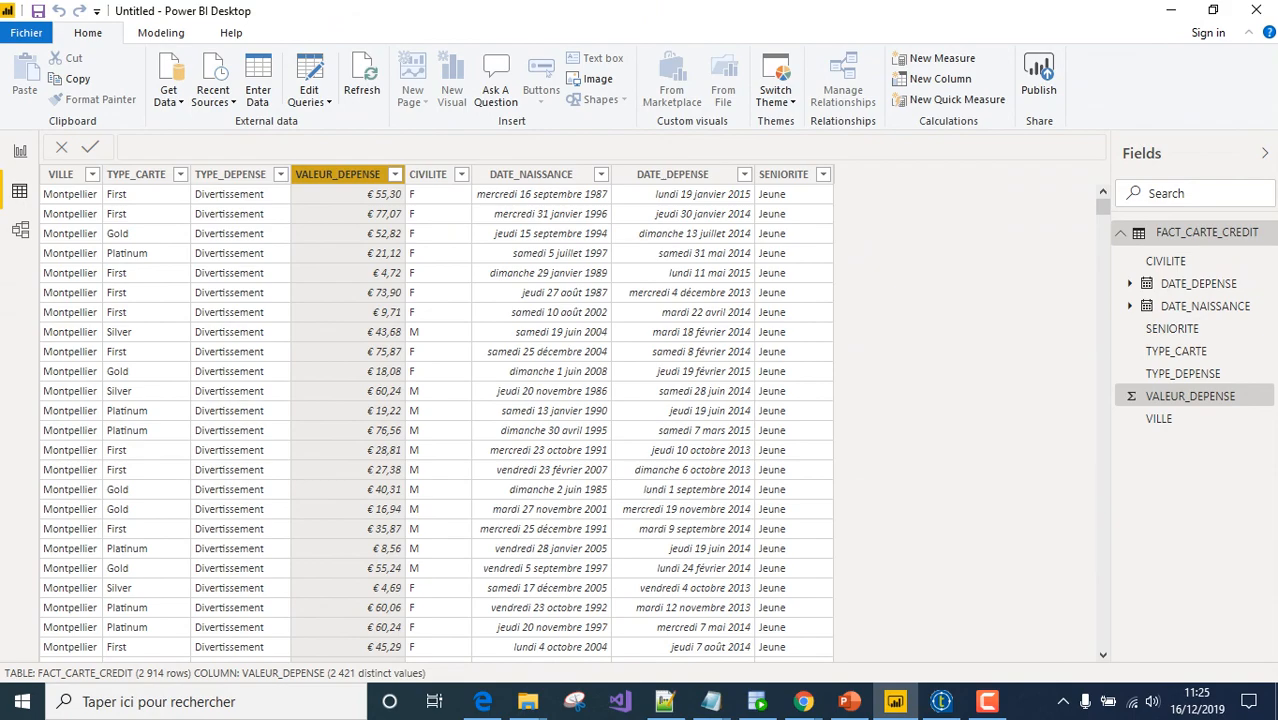
{"action": "left_click", "coordinate": [797, 275]}
{"action": "scroll", "coordinate": [797, 275], "scroll_direction": "down", "scroll_amount": 16}
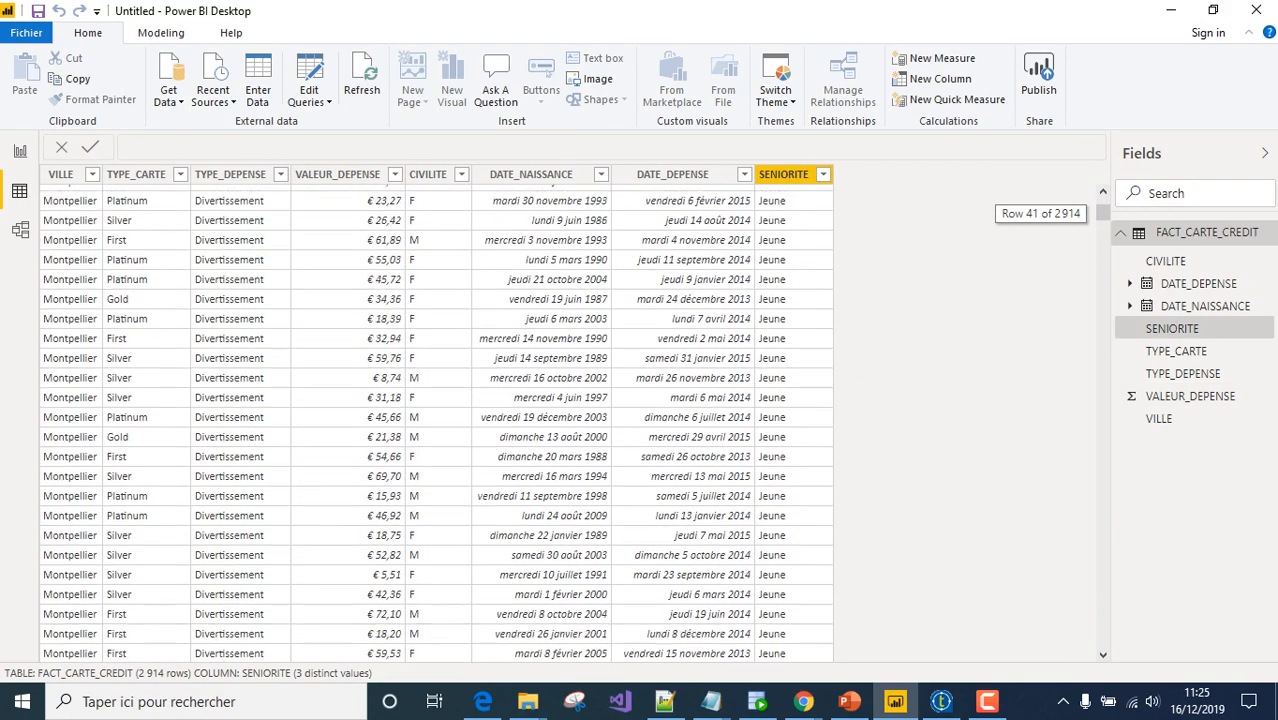
{"action": "scroll", "coordinate": [436, 424], "scroll_direction": "down", "scroll_amount": 20}
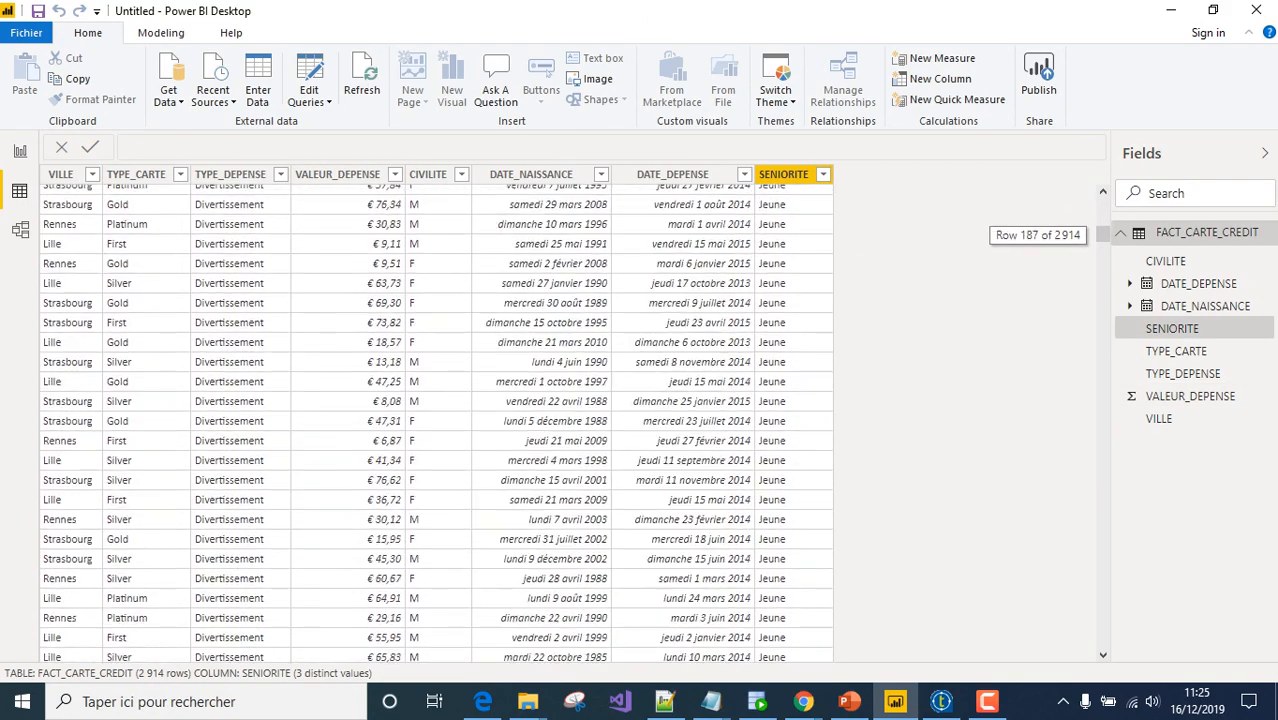
{"action": "scroll", "coordinate": [436, 424], "scroll_direction": "down", "scroll_amount": 8}
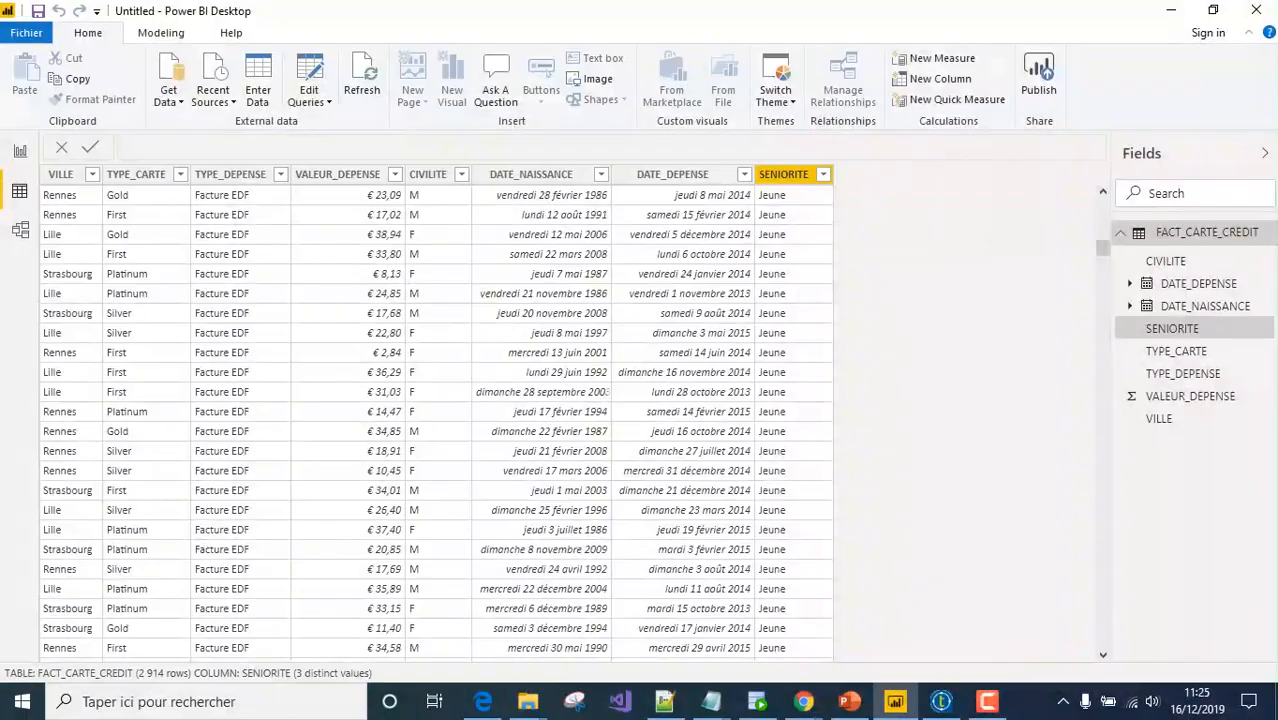
{"action": "left_click", "coordinate": [20, 151]}
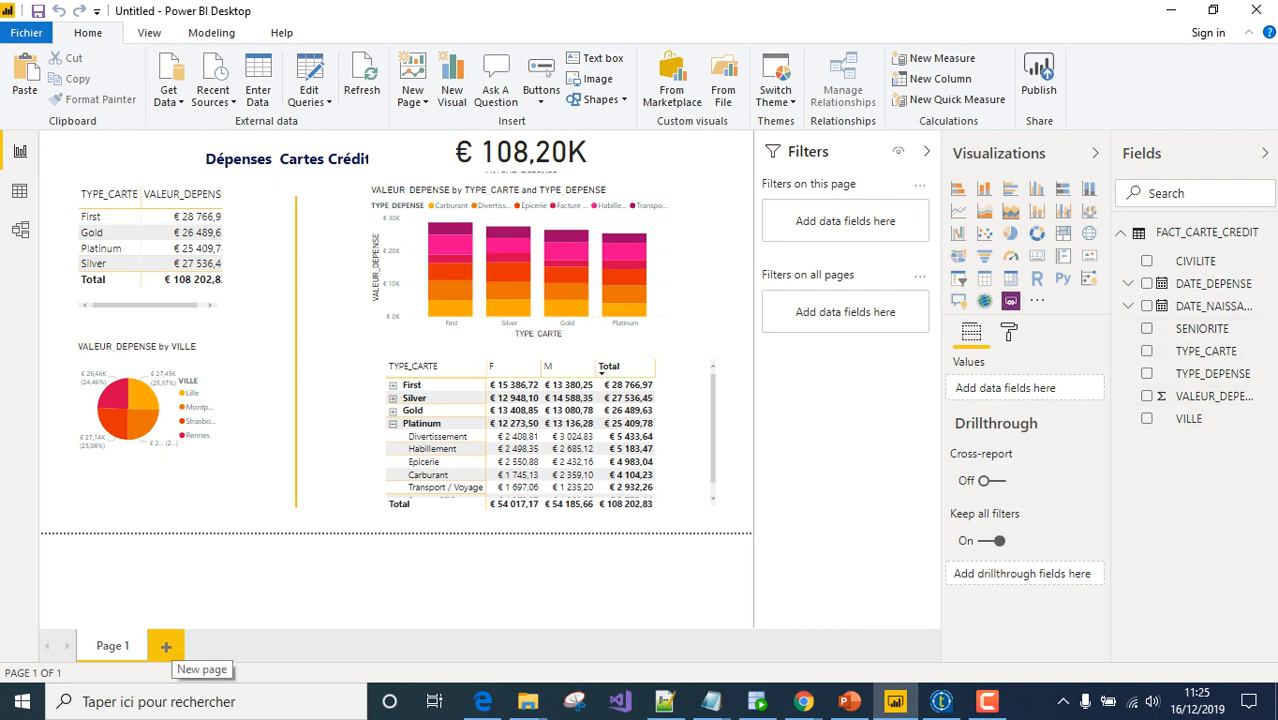
Add Page 2 with a SENIORITE / VALEUR_DEPENSE table placed in the upper middle
{"action": "left_click", "coordinate": [166, 646]}
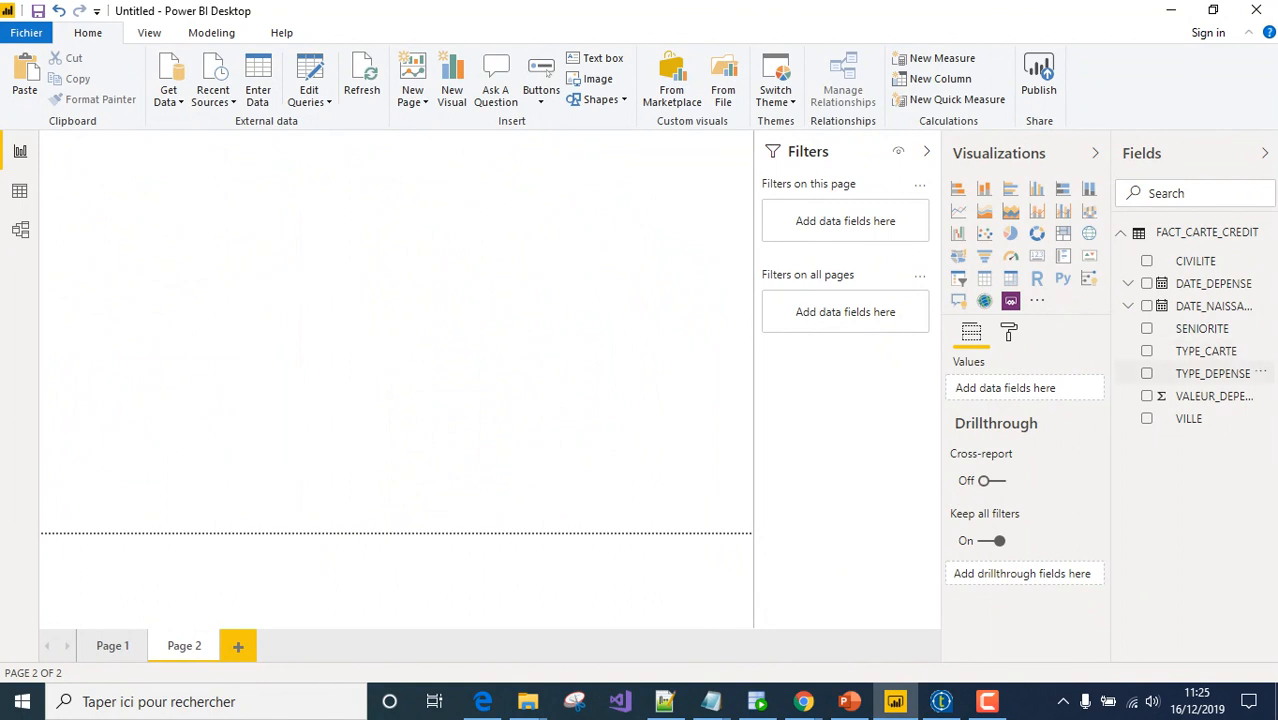
{"action": "left_click_drag", "start_coordinate": [1202, 328], "coordinate": [167, 191]}
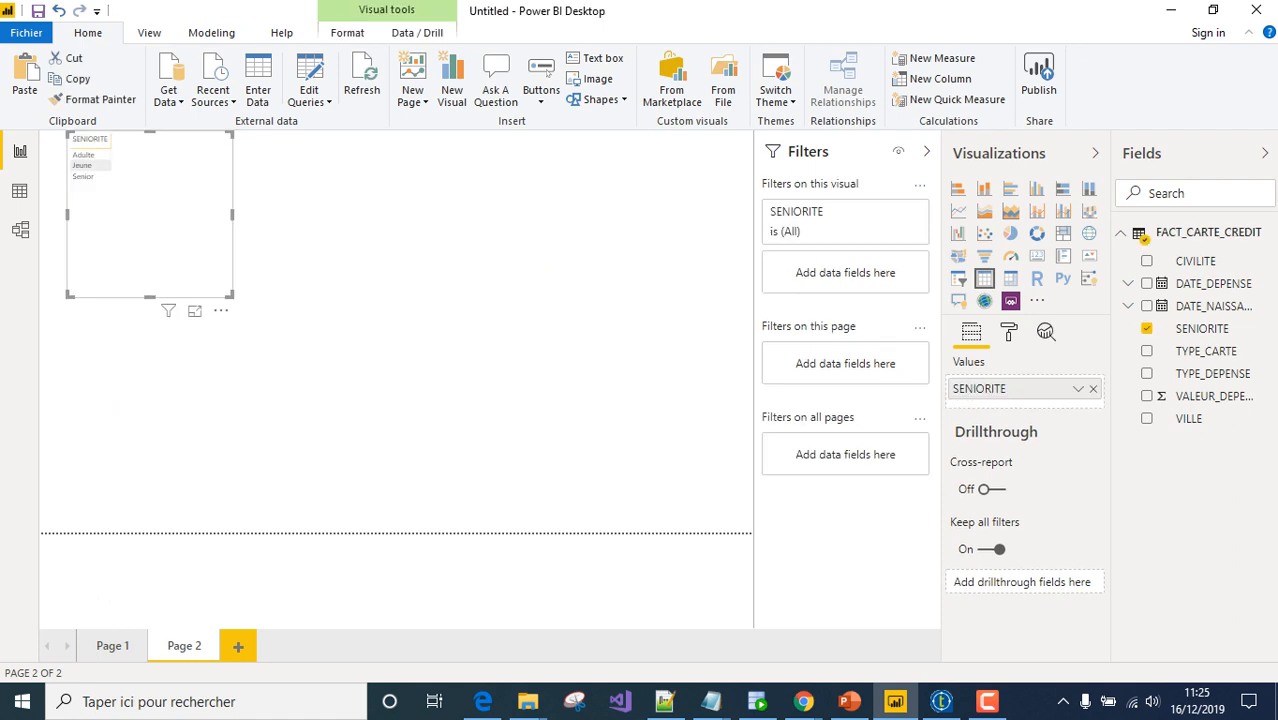
{"action": "left_click_drag", "start_coordinate": [1214, 396], "coordinate": [175, 150]}
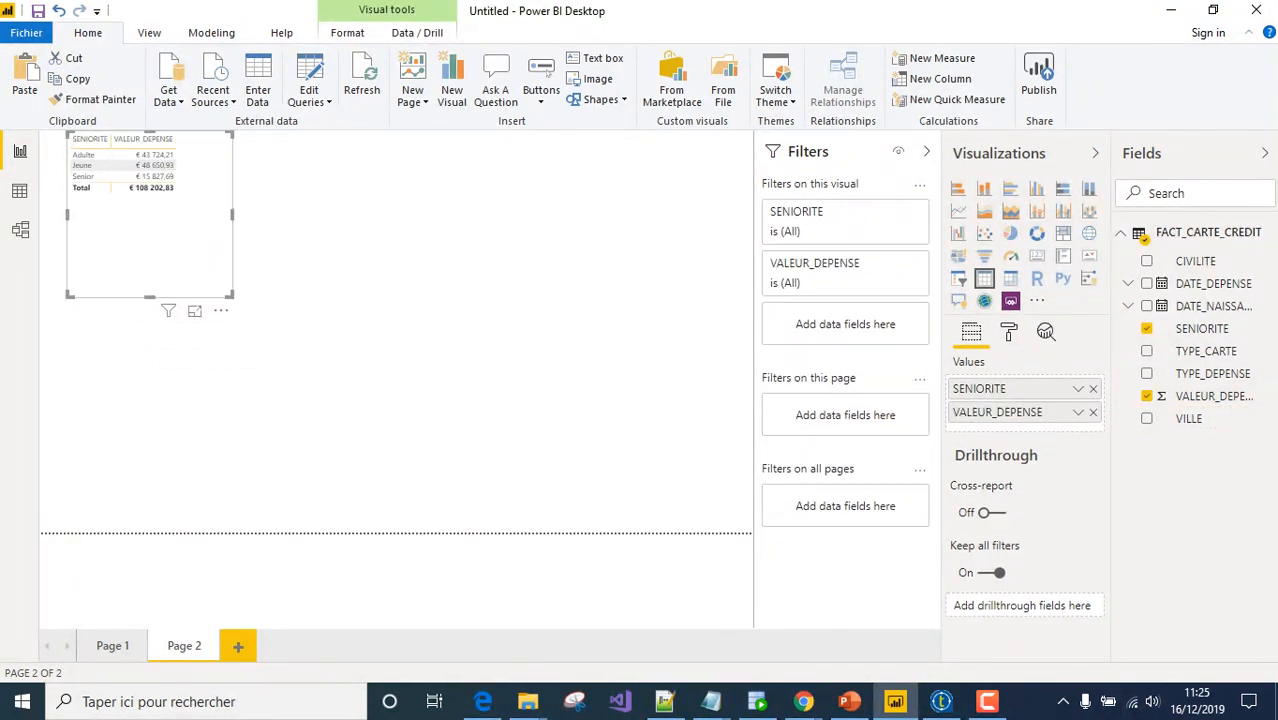
{"action": "left_click", "coordinate": [330, 250]}
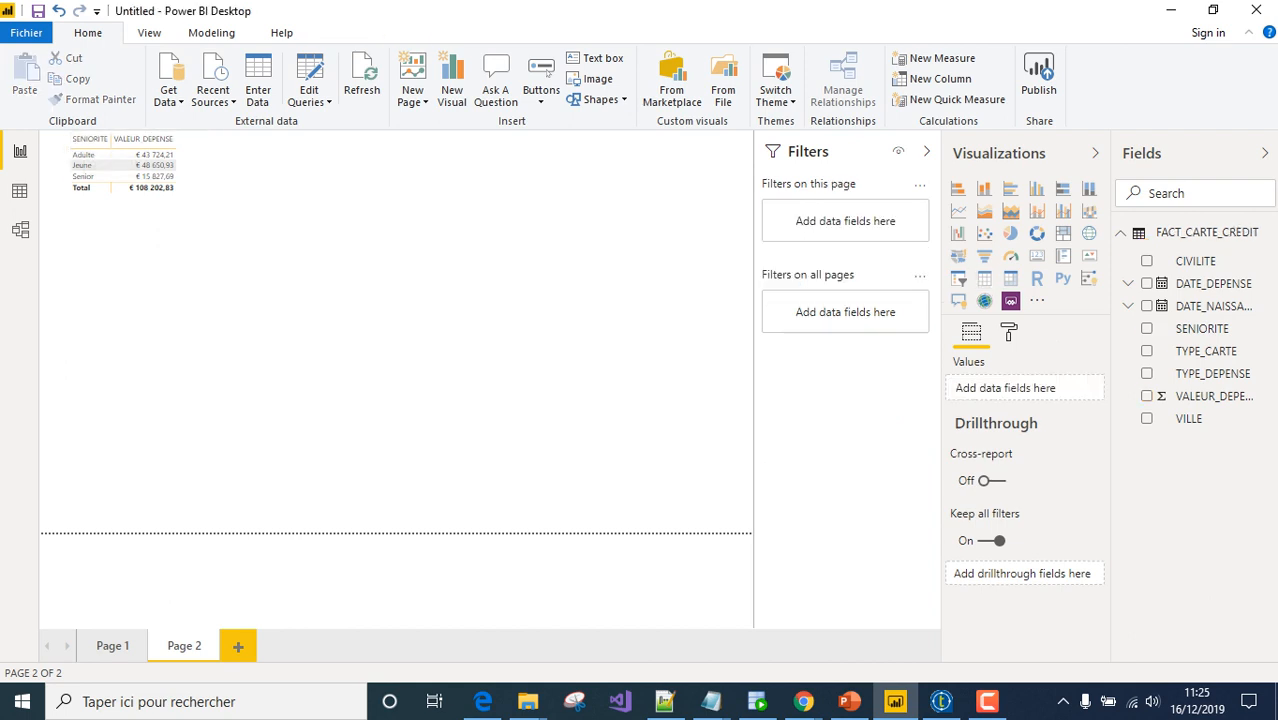
{"action": "left_click_drag", "start_coordinate": [130, 200], "coordinate": [326, 284]}
{"action": "left_click", "coordinate": [450, 370]}
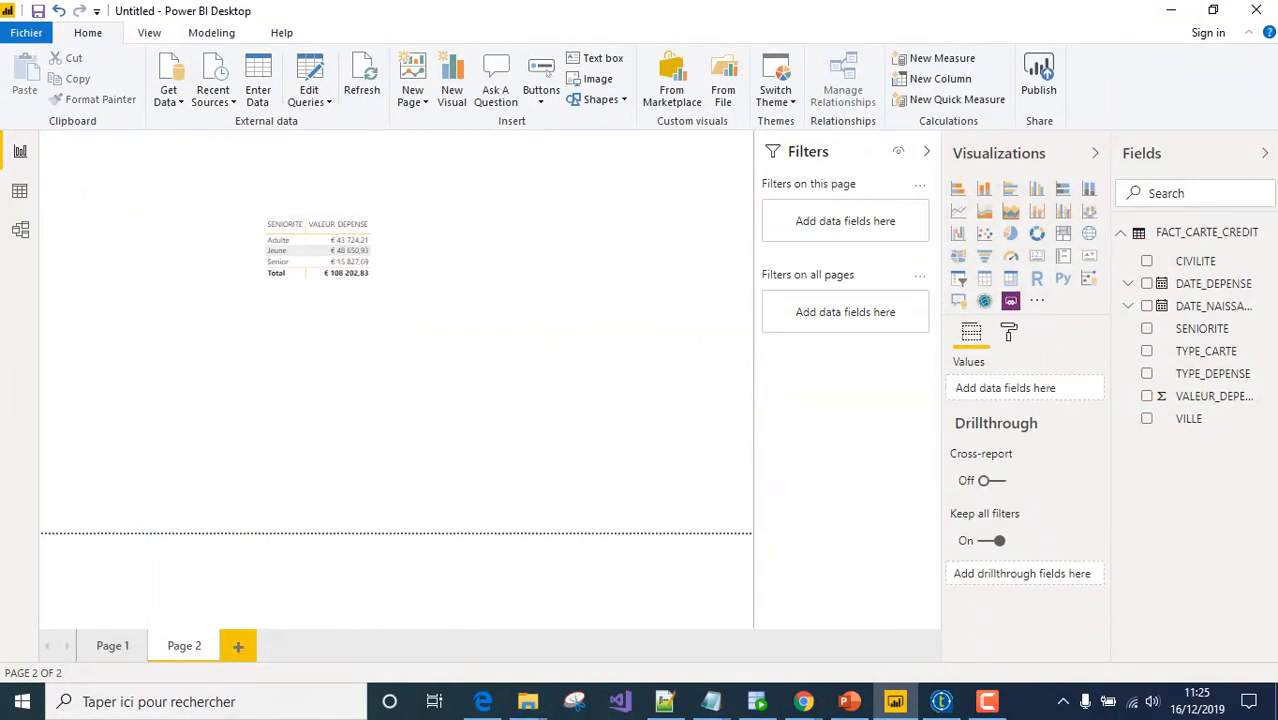
Raise the seniority table's grid text size to 13 pt in the Format pane
{"action": "left_click", "coordinate": [1008, 332]}
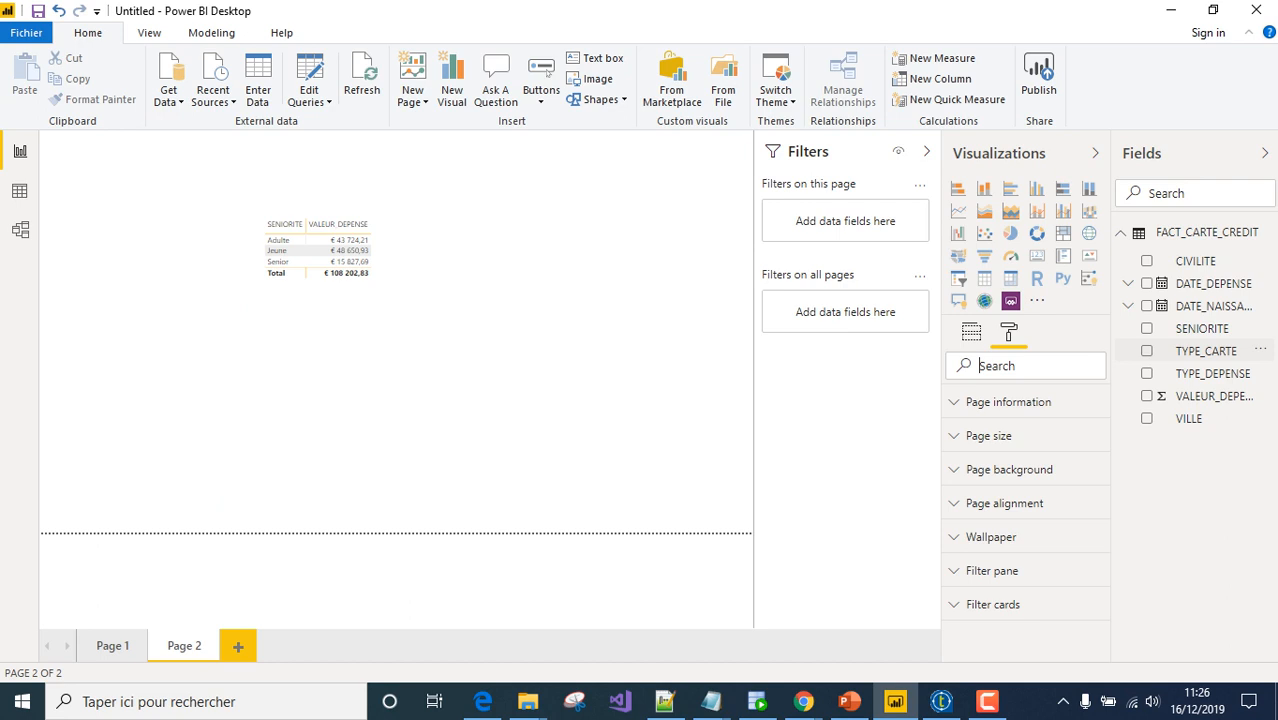
{"action": "type", "text": "text"}
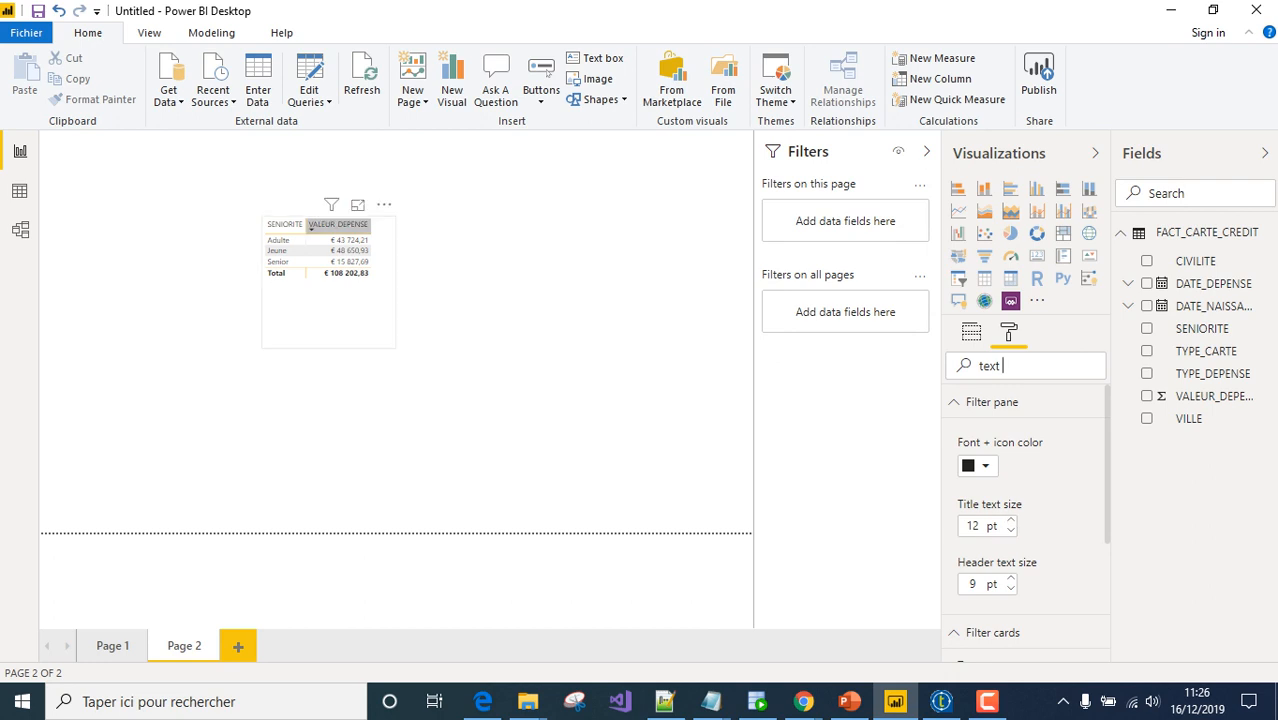
{"action": "left_click", "coordinate": [330, 300]}
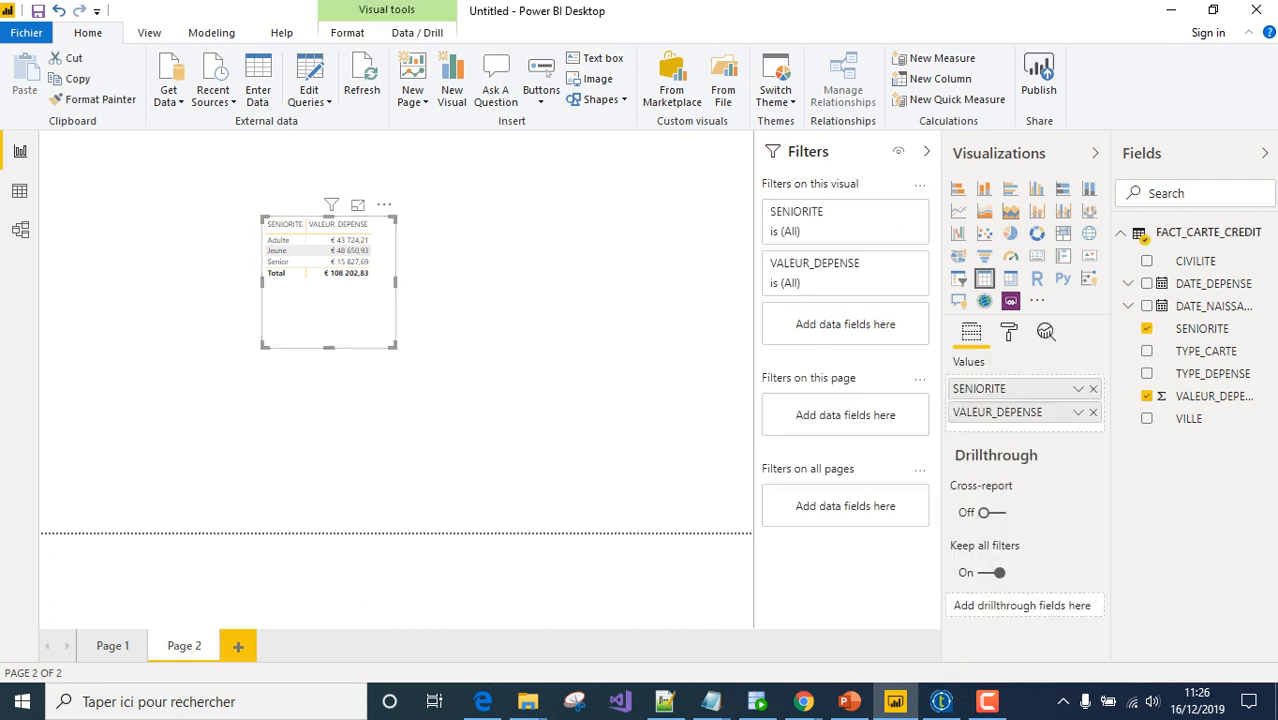
{"action": "left_click", "coordinate": [1009, 332]}
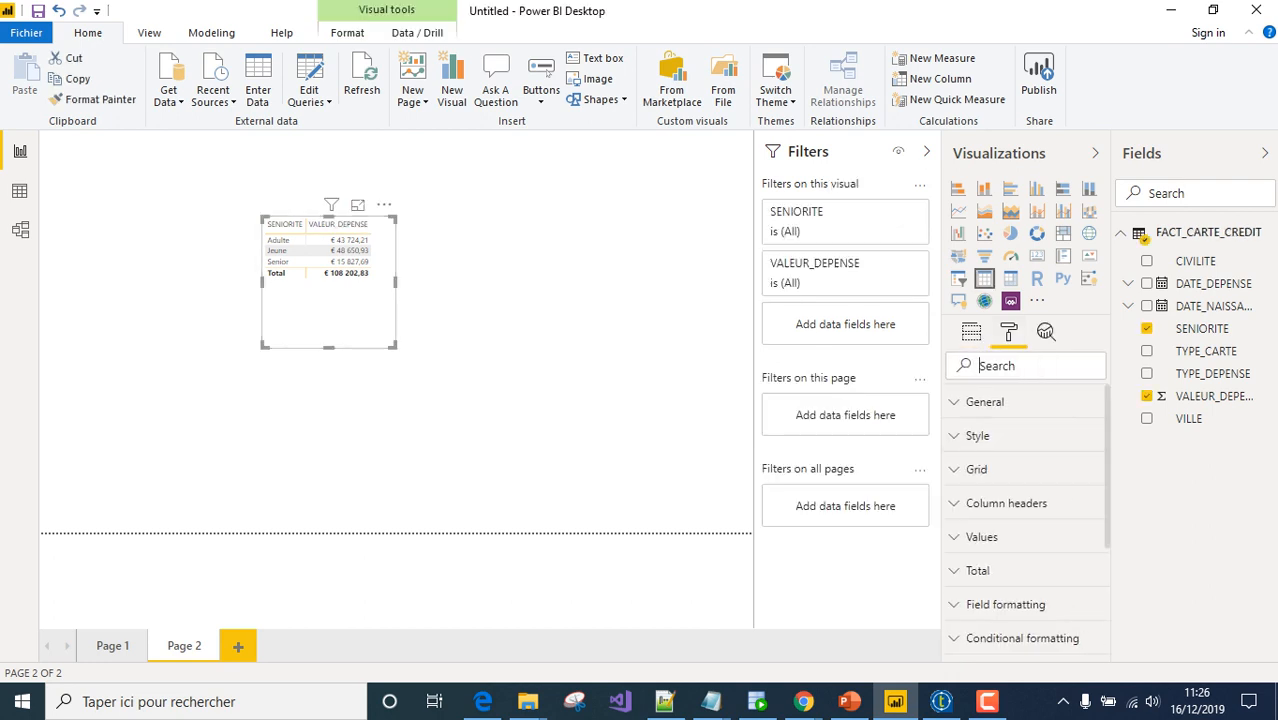
{"action": "left_click", "coordinate": [1020, 366]}
{"action": "type", "text": "tetx"}
{"action": "key", "text": "BackSpace"}
{"action": "key", "text": "BackSpace"}
{"action": "type", "text": "xt"}
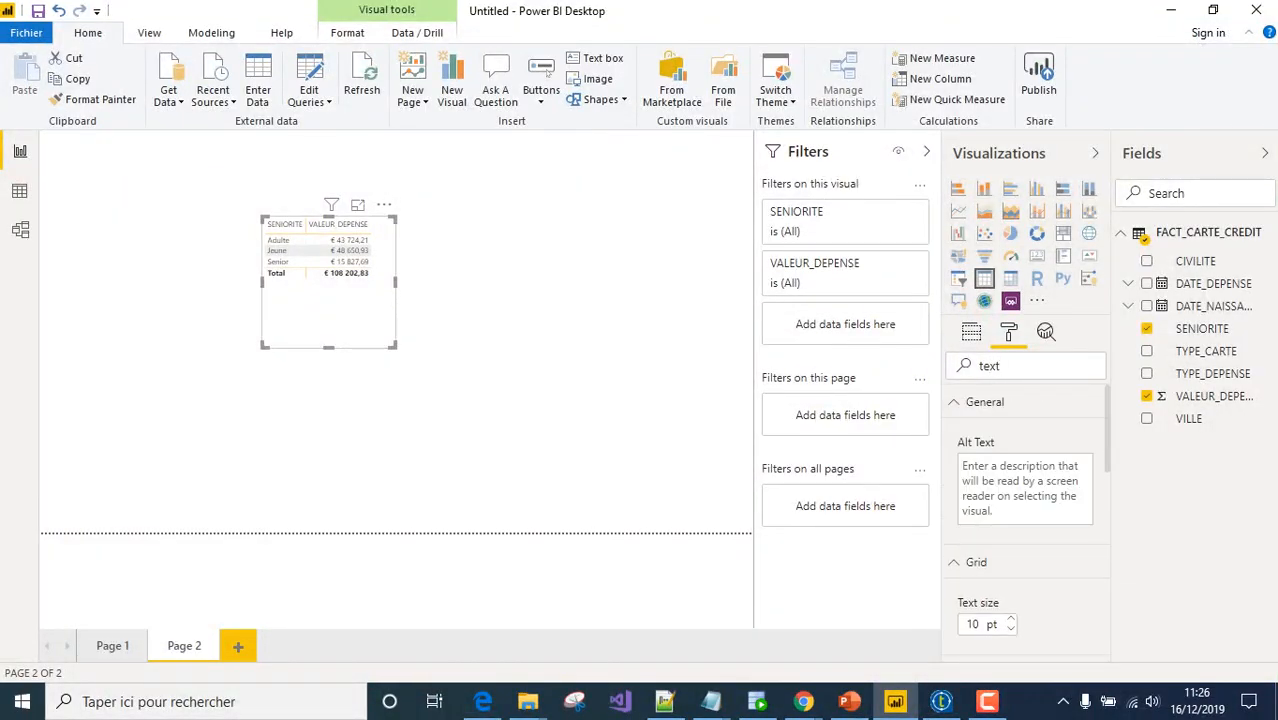
{"action": "type", "text": " si"}
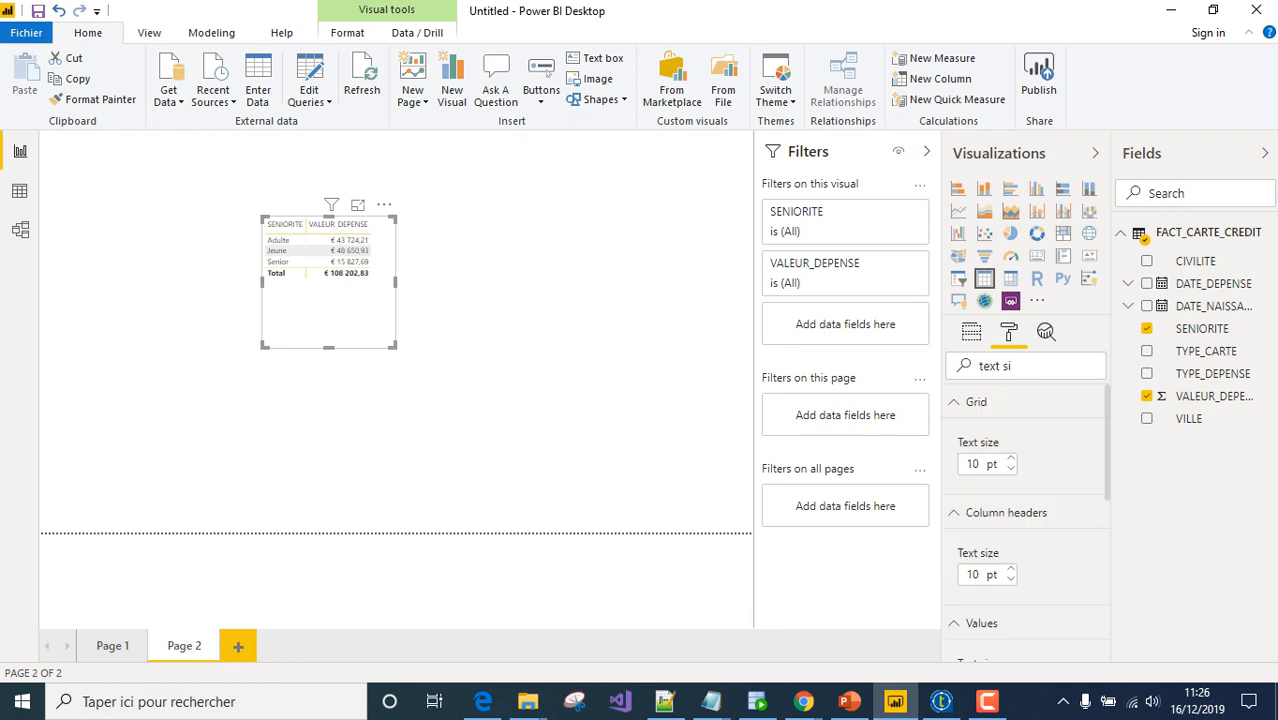
{"action": "left_click", "coordinate": [1010, 458]}
{"action": "left_click", "coordinate": [1010, 458]}
{"action": "left_click", "coordinate": [1010, 458]}
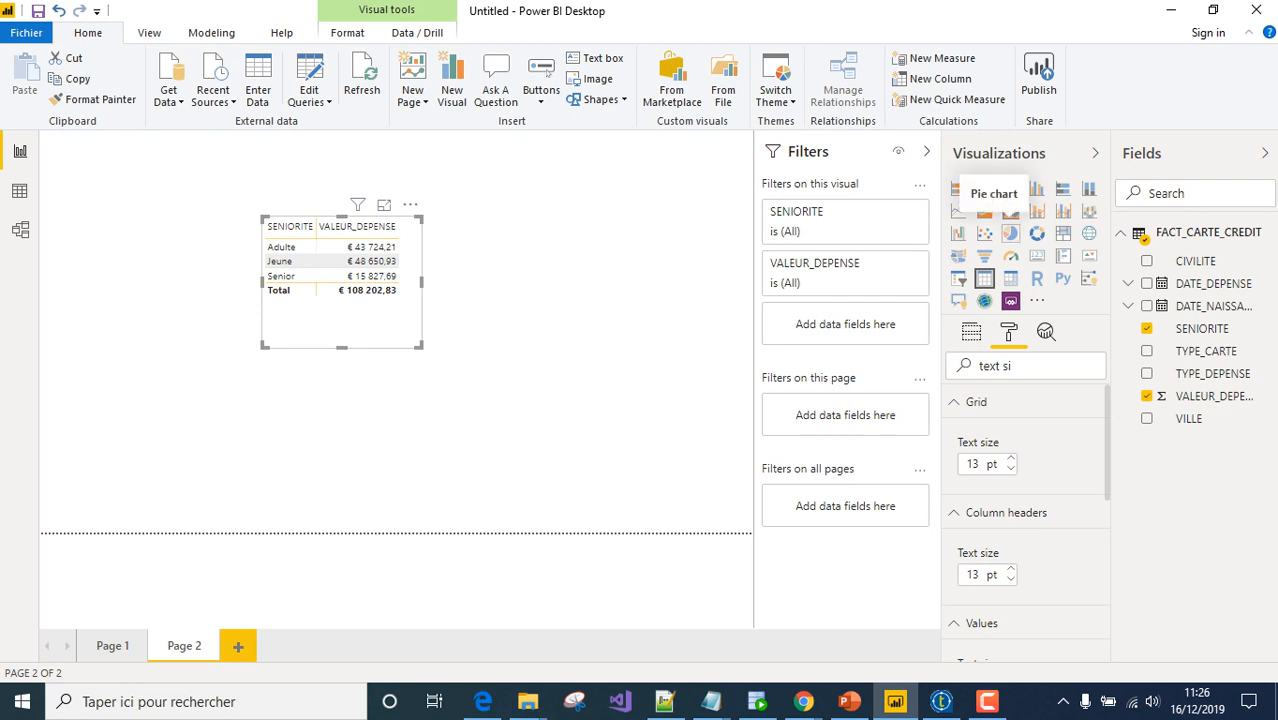
Change the seniority table to a donut chart with a Jeune/Adulte/Senior legend
{"action": "left_click", "coordinate": [1036, 233]}
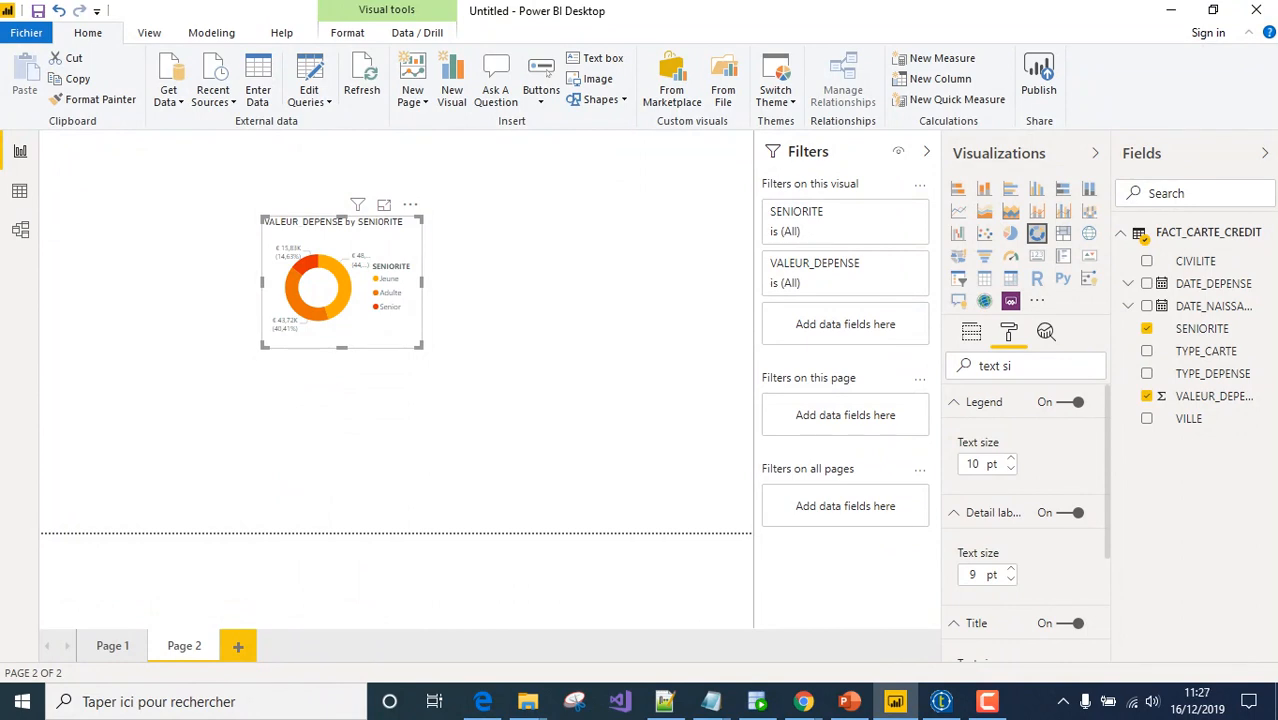
{"action": "left_click", "coordinate": [500, 400]}
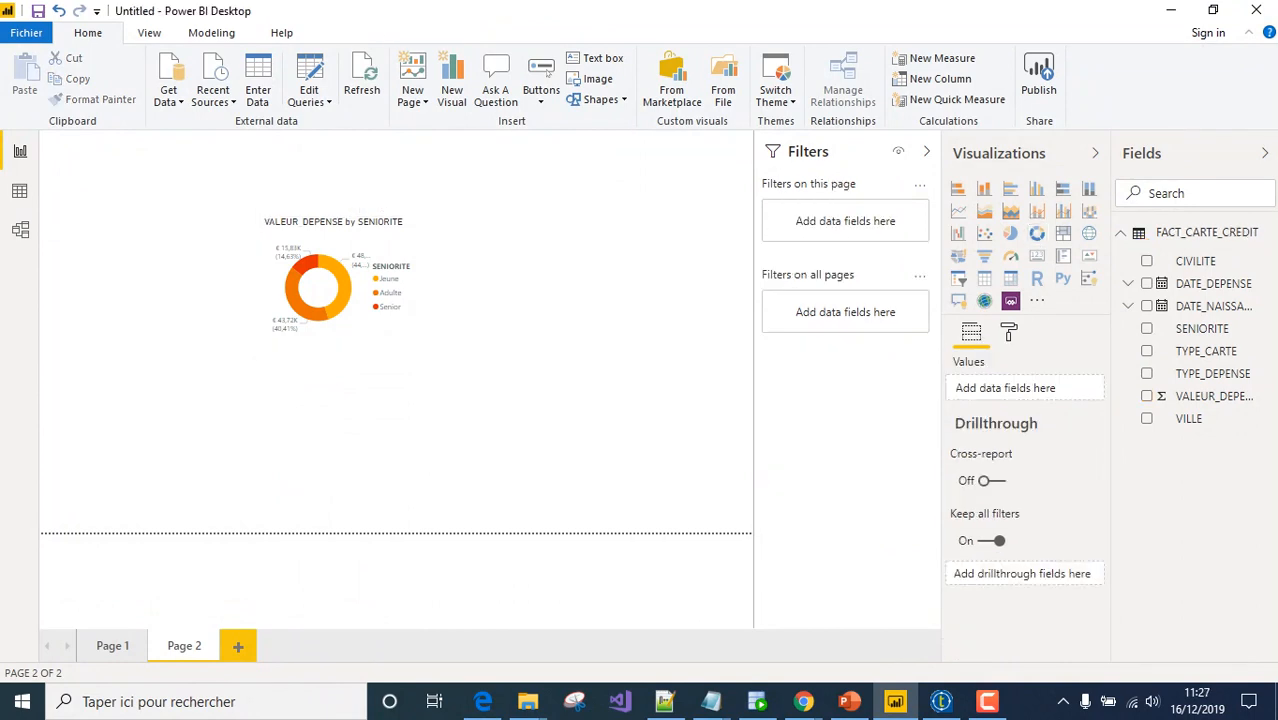